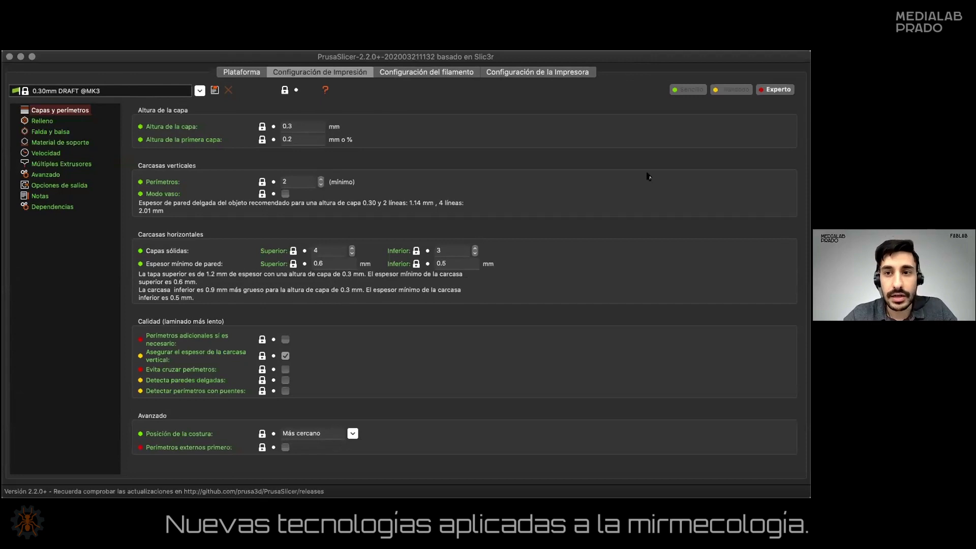
Step: Change the settings detail level to Avanzado and return it to Experto
{"action": "left_click", "coordinate": [698, 179]}
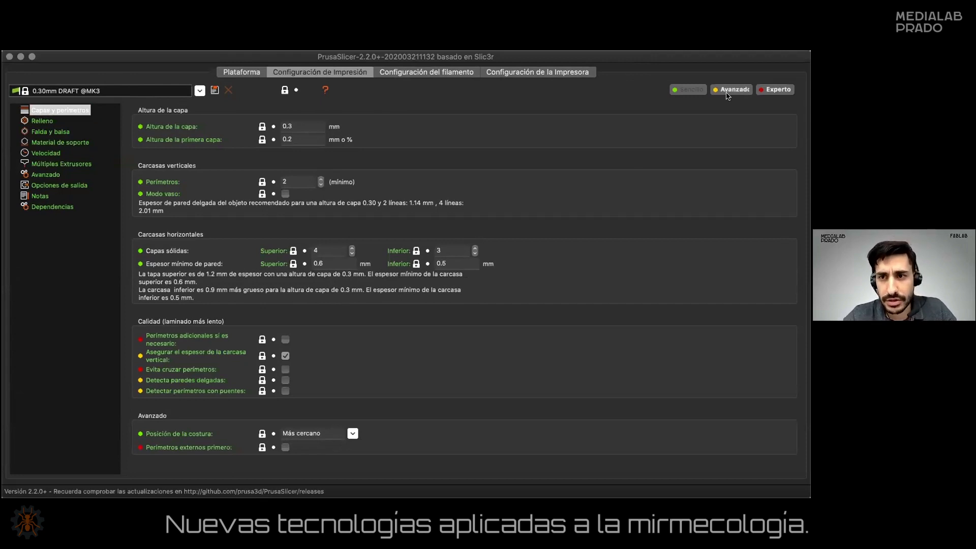
{"action": "left_click", "coordinate": [686, 92]}
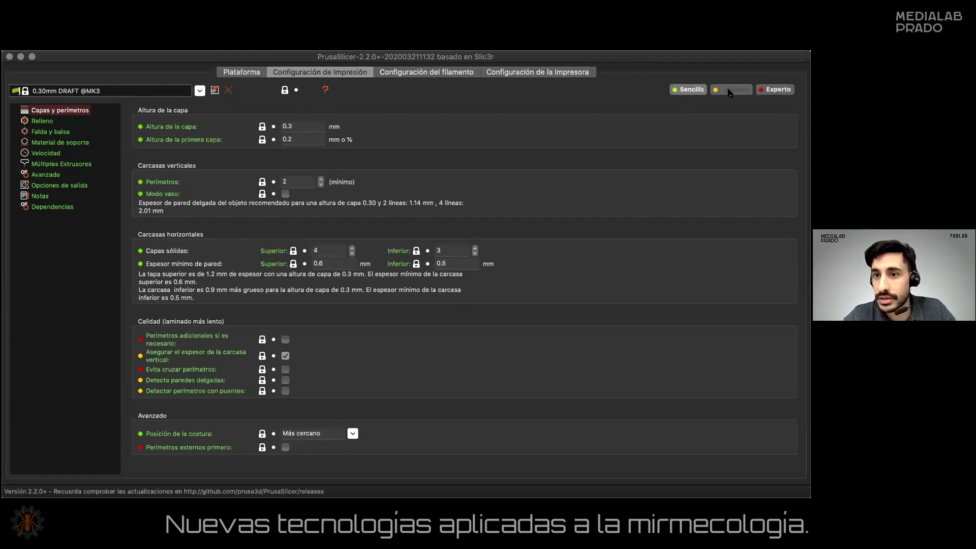
{"action": "left_click", "coordinate": [765, 93]}
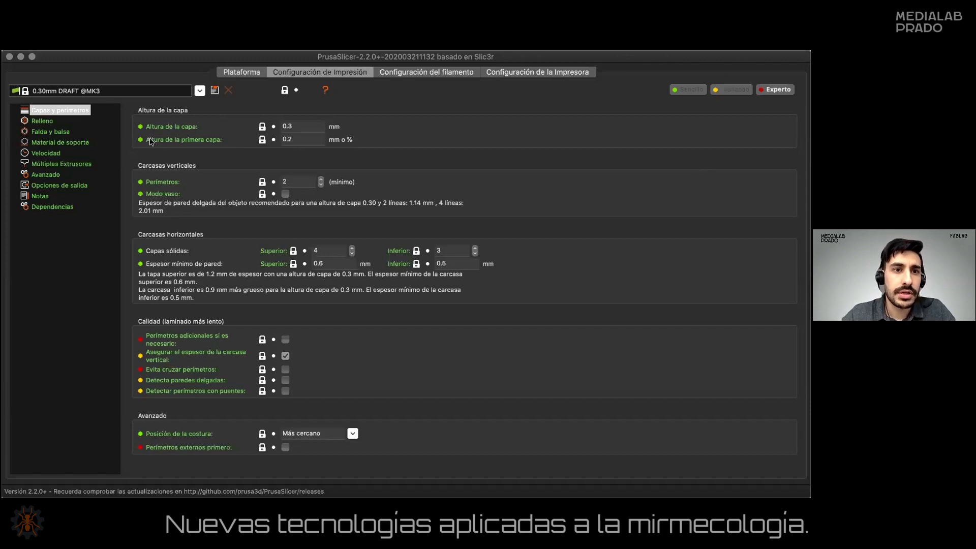
Step: Enable vase mode (Modo vaso) for the vertical shells and accept the automatic adjustment of the settings it requires
{"action": "mouse_move", "coordinate": [150, 140]}
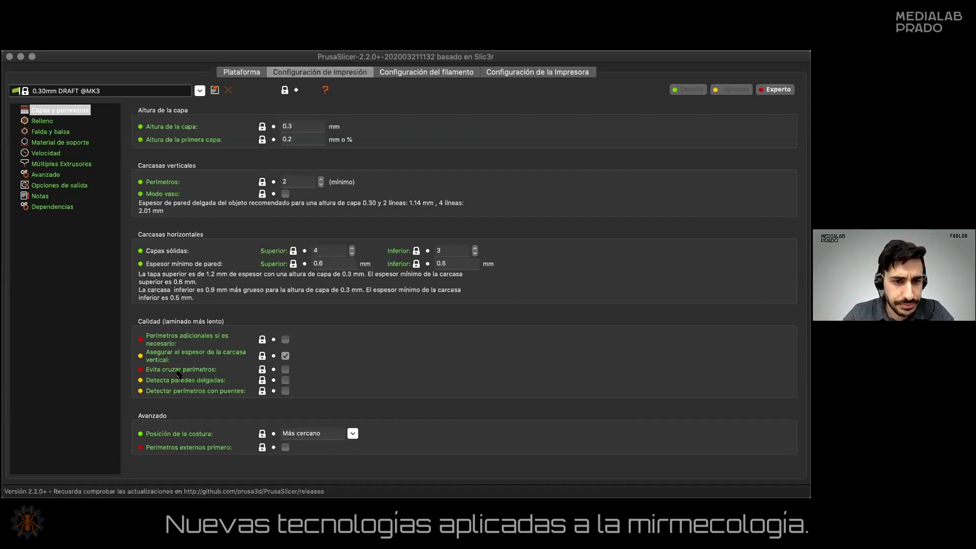
{"action": "mouse_move", "coordinate": [180, 372]}
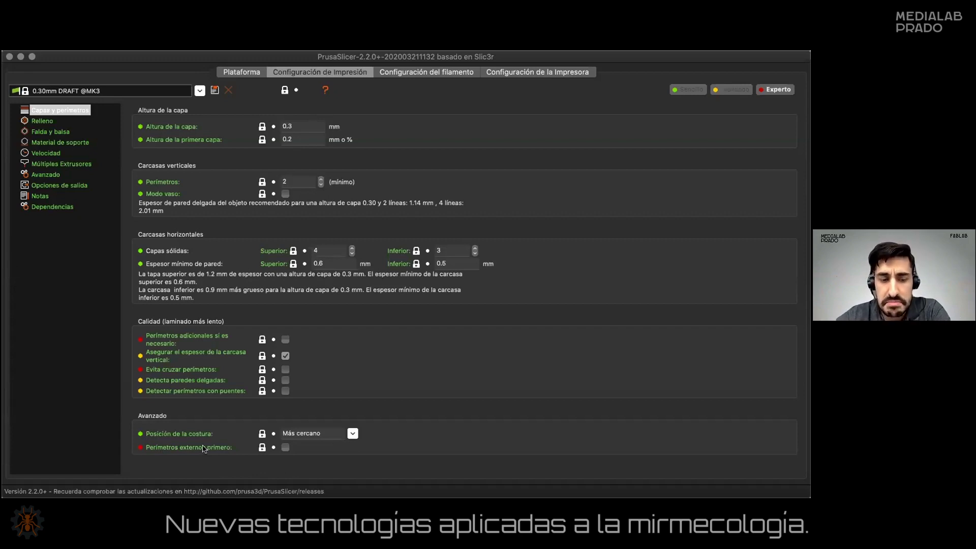
{"action": "mouse_move", "coordinate": [203, 448]}
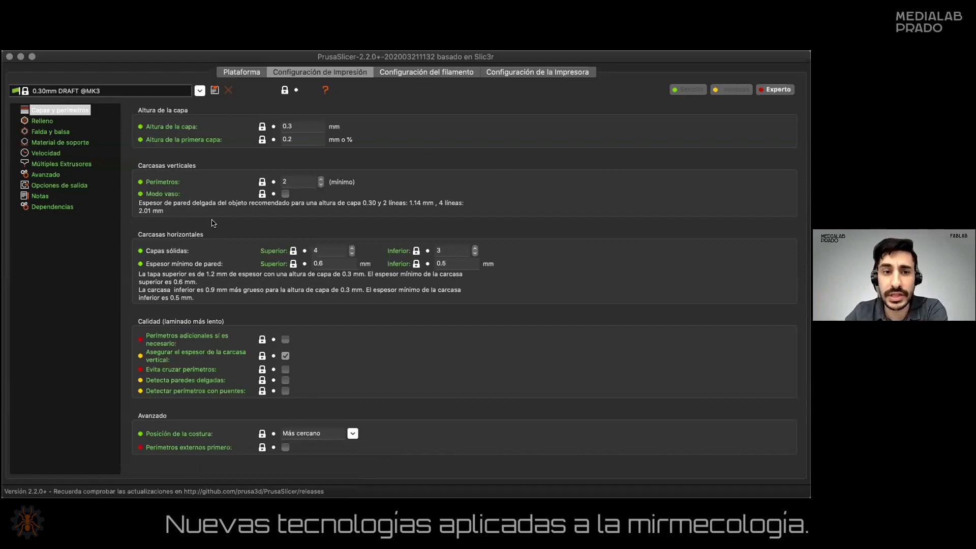
{"action": "left_click", "coordinate": [284, 193]}
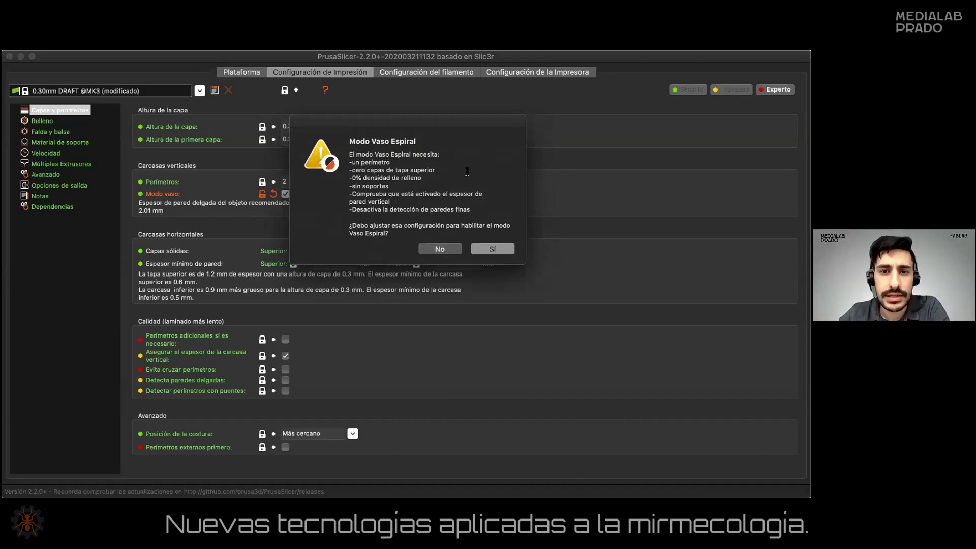
{"action": "left_click", "coordinate": [493, 249]}
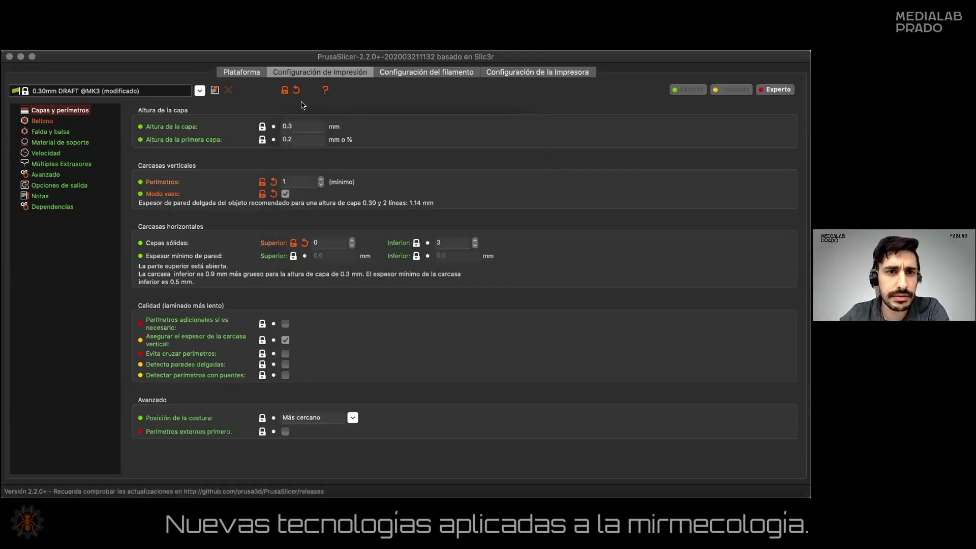
Step: Return to the print bed and add a cylinder shape to it
{"action": "left_click", "coordinate": [251, 74]}
{"action": "right_click", "coordinate": [297, 335]}
{"action": "mouse_move", "coordinate": [371, 341]}
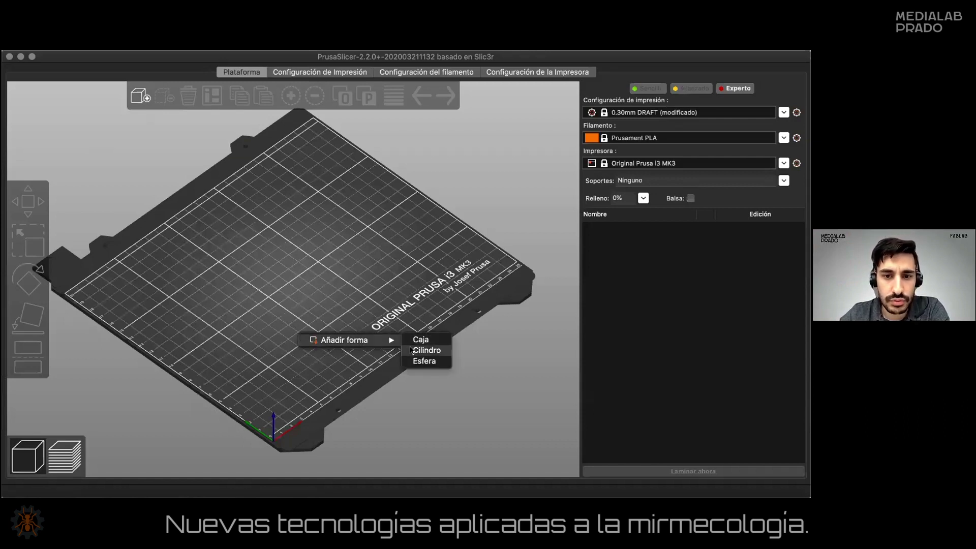
{"action": "left_click", "coordinate": [413, 350]}
Step: Slice the cylinder and inspect its open top, wall and base in the layer preview, checking against the vase mode settings
{"action": "left_click_drag", "start_coordinate": [388, 334], "coordinate": [389, 325]}
{"action": "left_click", "coordinate": [620, 471]}
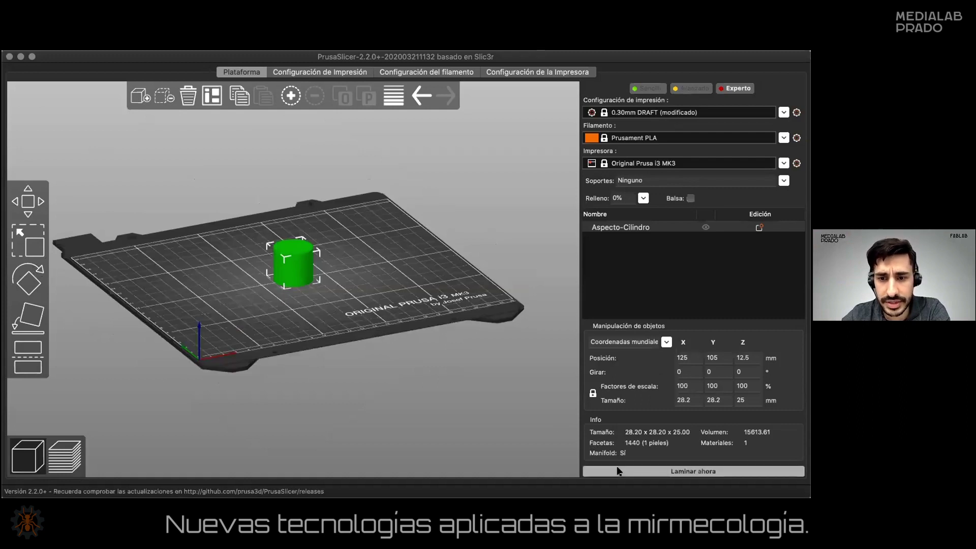
{"action": "scroll", "coordinate": [425, 270], "scroll_direction": "up", "scroll_amount": 10}
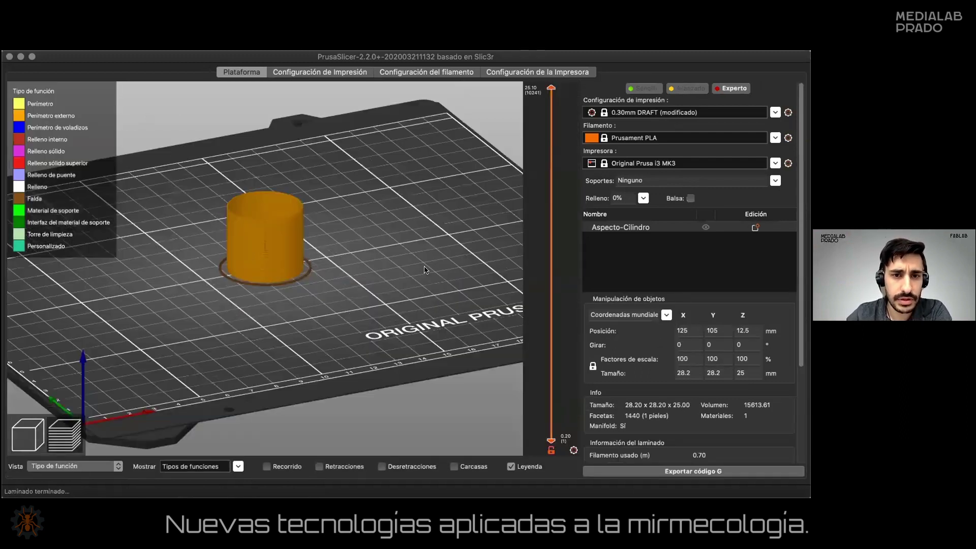
{"action": "left_click_drag", "start_coordinate": [450, 331], "coordinate": [307, 275]}
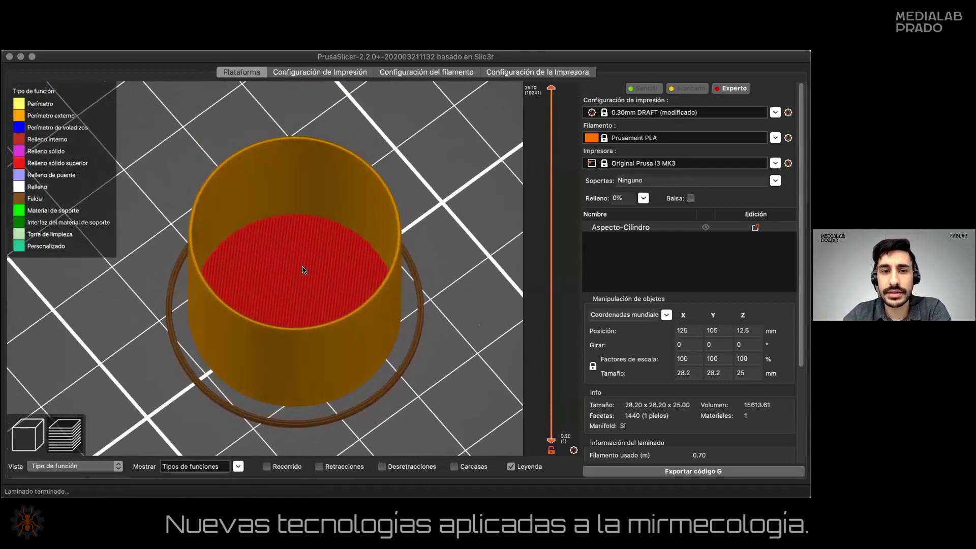
{"action": "left_click_drag", "start_coordinate": [448, 251], "coordinate": [212, 133]}
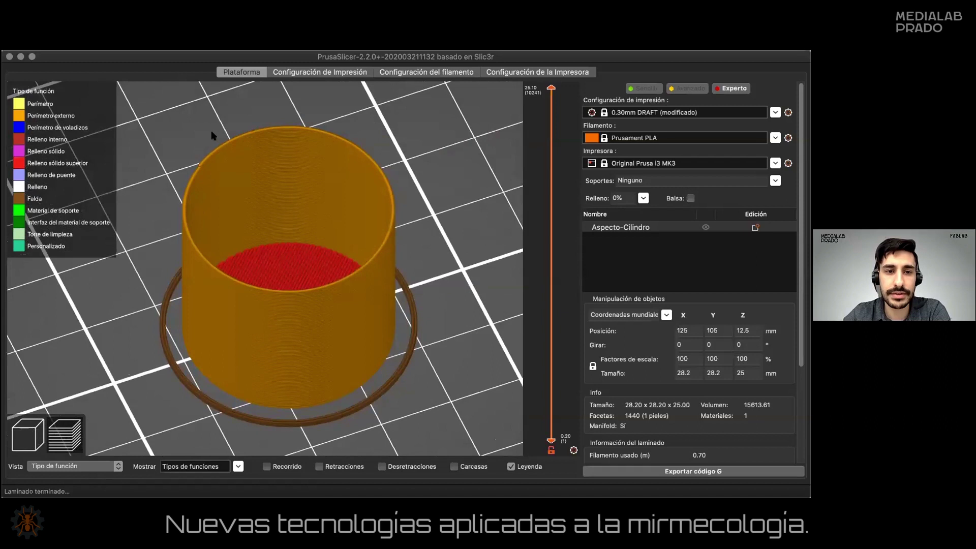
{"action": "left_click", "coordinate": [329, 72]}
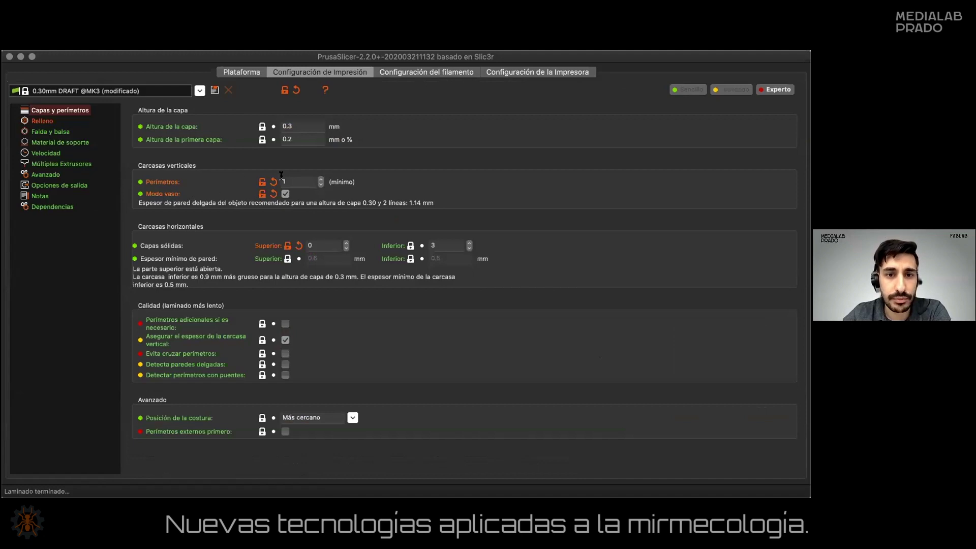
{"action": "left_click", "coordinate": [237, 73]}
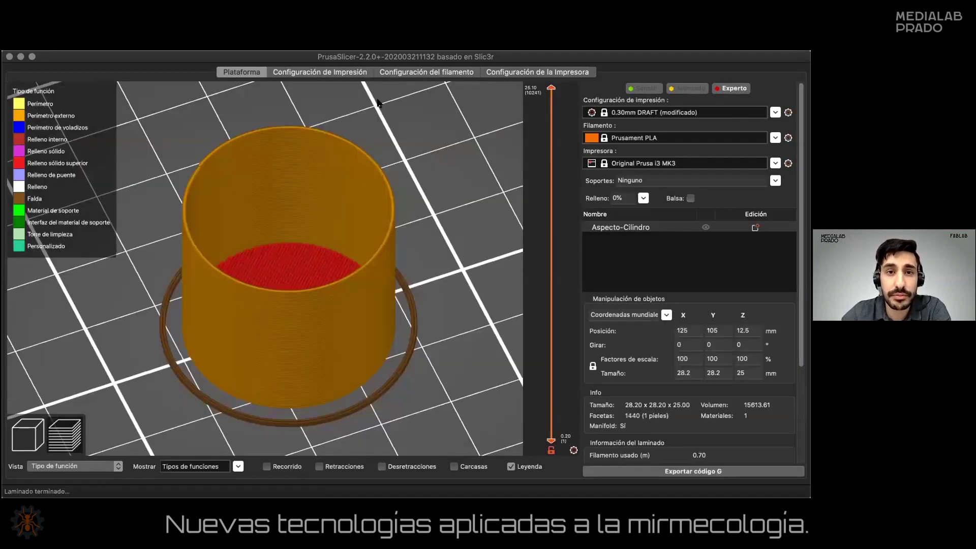
Step: Try to raise the perimeters to 2 with vase mode enabled, accept the vase mode adjustment, and return to the sliced preview
{"action": "left_click", "coordinate": [319, 72]}
{"action": "left_click", "coordinate": [319, 178]}
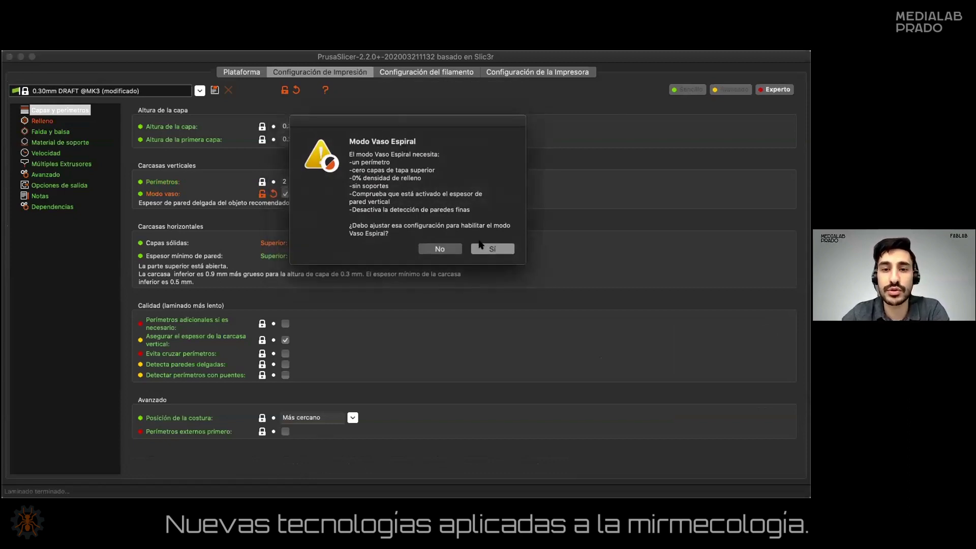
{"action": "left_click", "coordinate": [484, 248]}
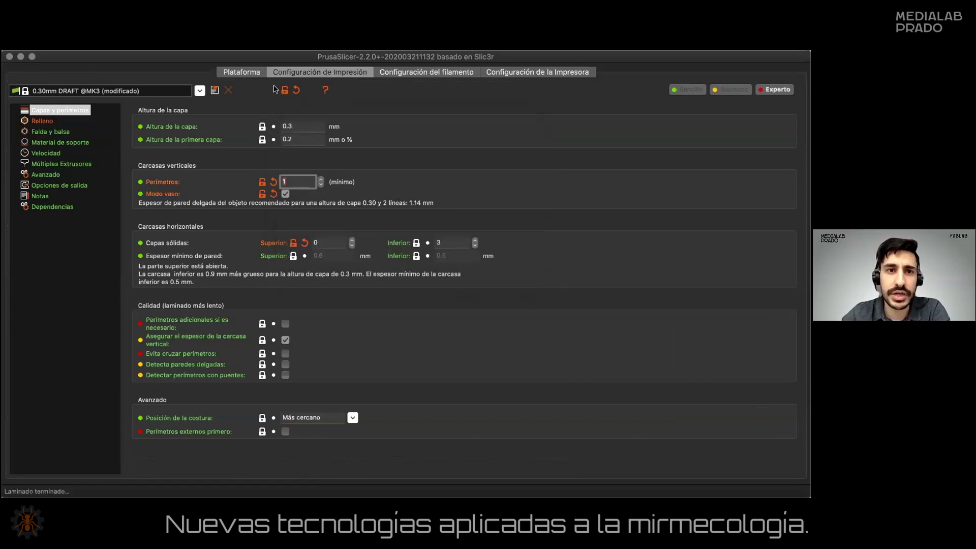
{"action": "left_click", "coordinate": [243, 73]}
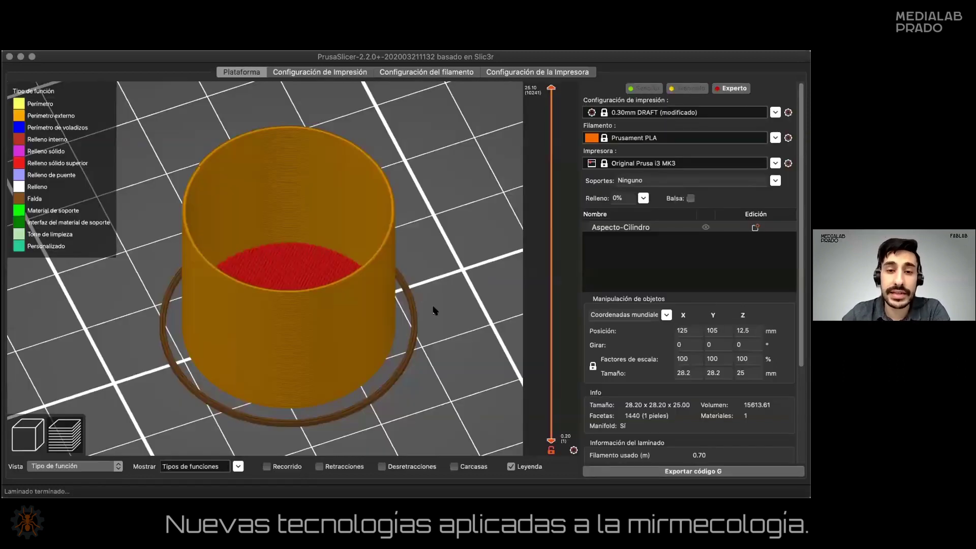
Step: Examine the sliced cylinder's spiral wall and upper rim up close, and recheck the perimeter and vase mode settings
{"action": "left_click_drag", "start_coordinate": [437, 322], "coordinate": [268, 210]}
{"action": "scroll", "coordinate": [273, 197], "scroll_direction": "up", "scroll_amount": 5}
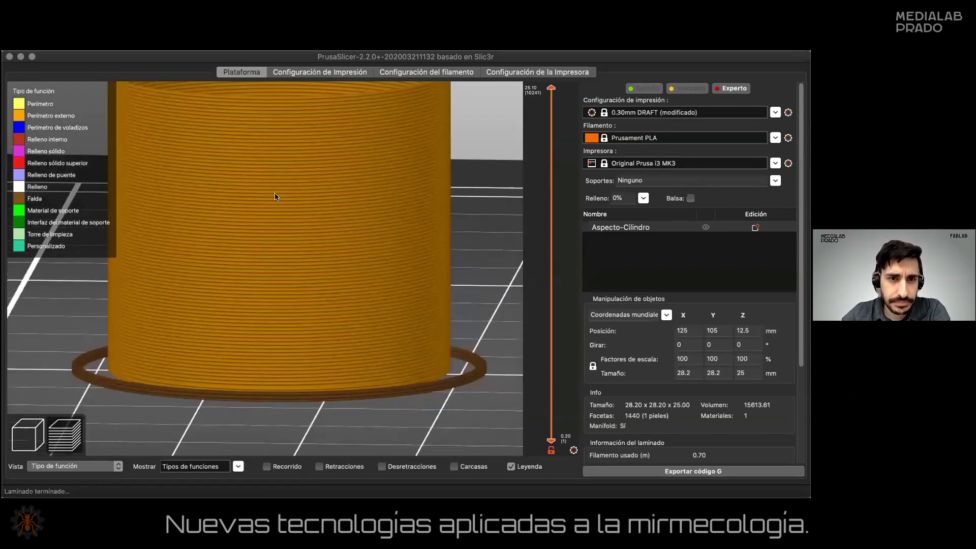
{"action": "left_click_drag", "start_coordinate": [304, 256], "coordinate": [332, 182]}
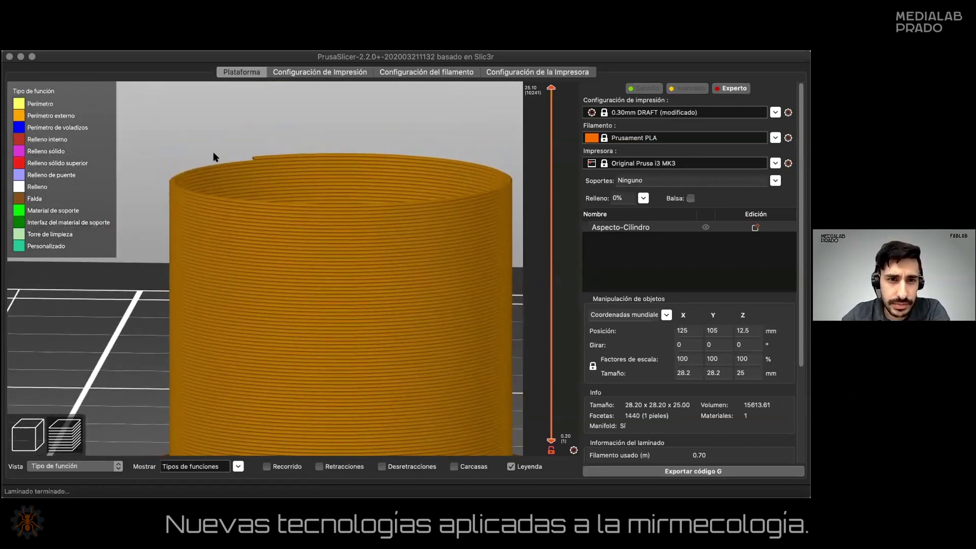
{"action": "left_click_drag", "start_coordinate": [243, 171], "coordinate": [301, 163]}
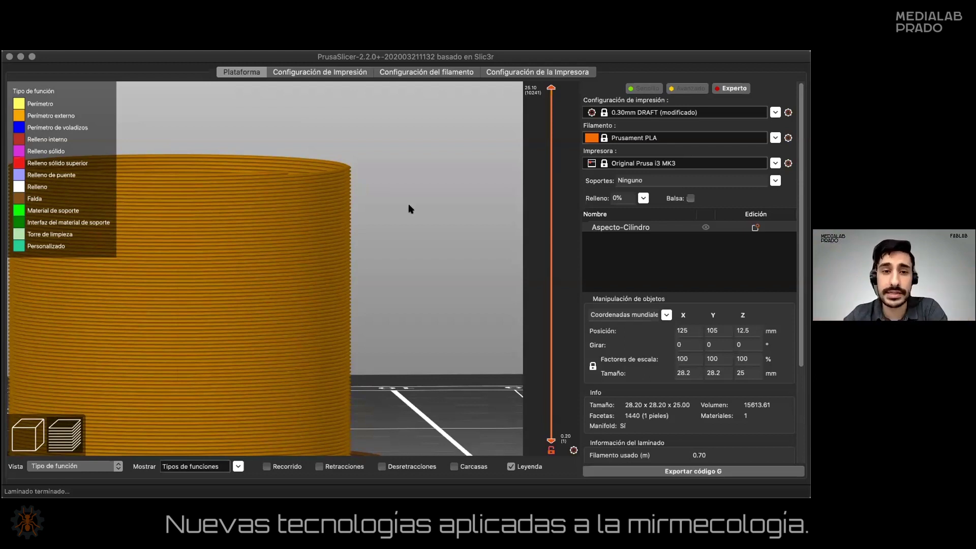
{"action": "scroll", "coordinate": [408, 205], "scroll_direction": "down", "scroll_amount": 8}
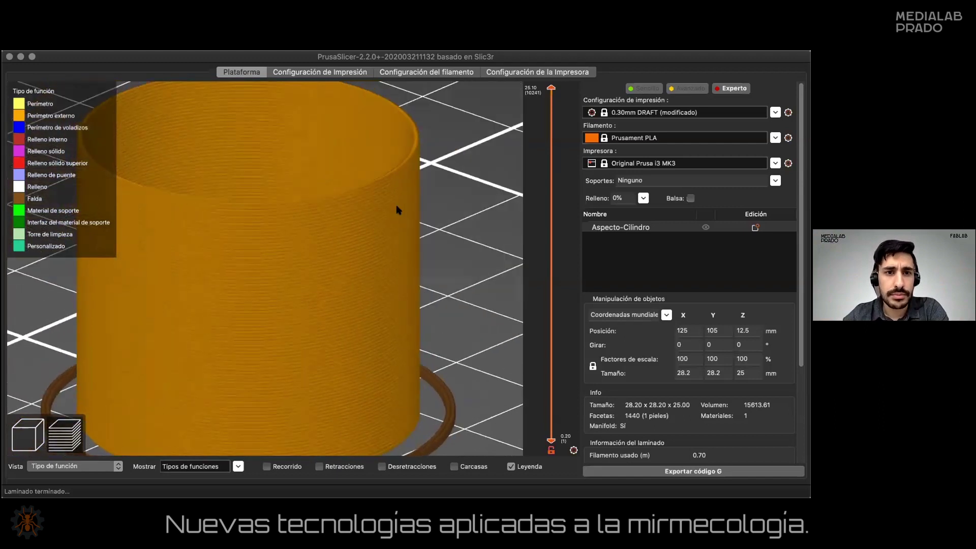
{"action": "left_click_drag", "start_coordinate": [402, 209], "coordinate": [342, 216]}
{"action": "scroll", "coordinate": [335, 216], "scroll_direction": "down", "scroll_amount": 5}
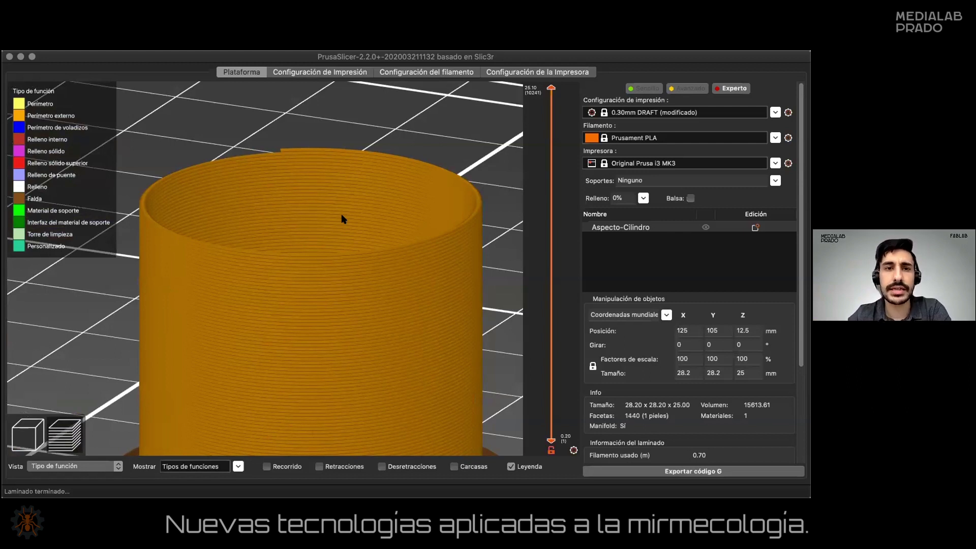
{"action": "mouse_move", "coordinate": [377, 206]}
{"action": "left_mouse_down"}
{"action": "mouse_move", "coordinate": [383, 220]}
{"action": "mouse_move", "coordinate": [388, 203]}
{"action": "left_mouse_up"}
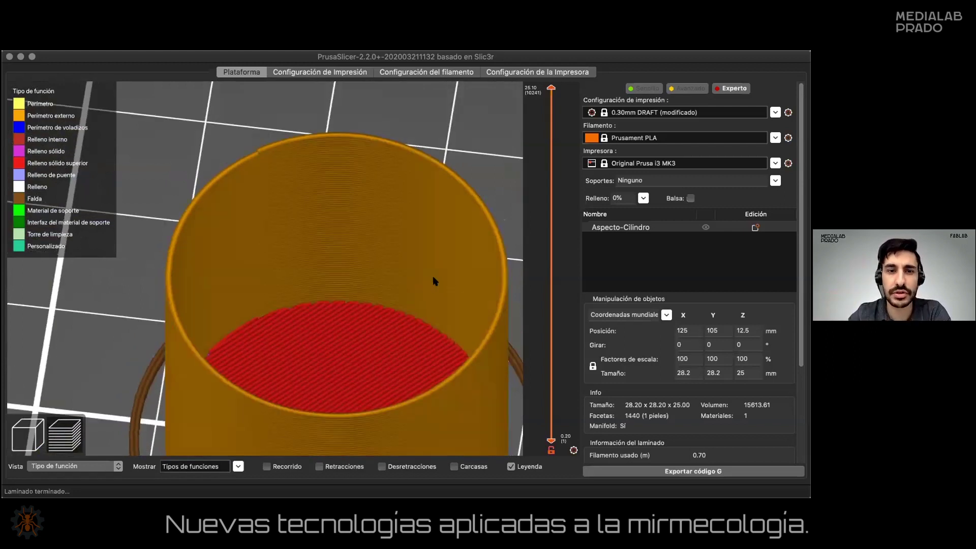
{"action": "key", "text": "3"}
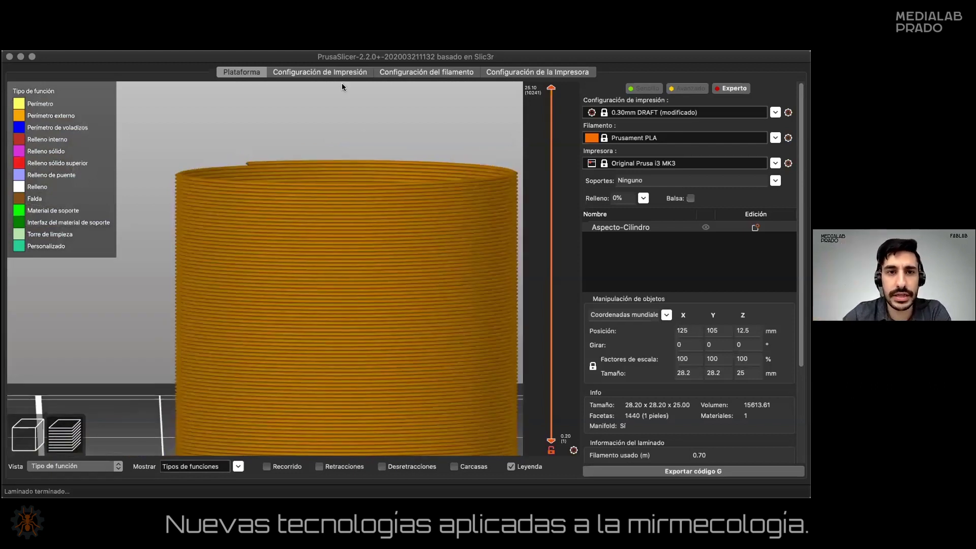
{"action": "left_click", "coordinate": [327, 74]}
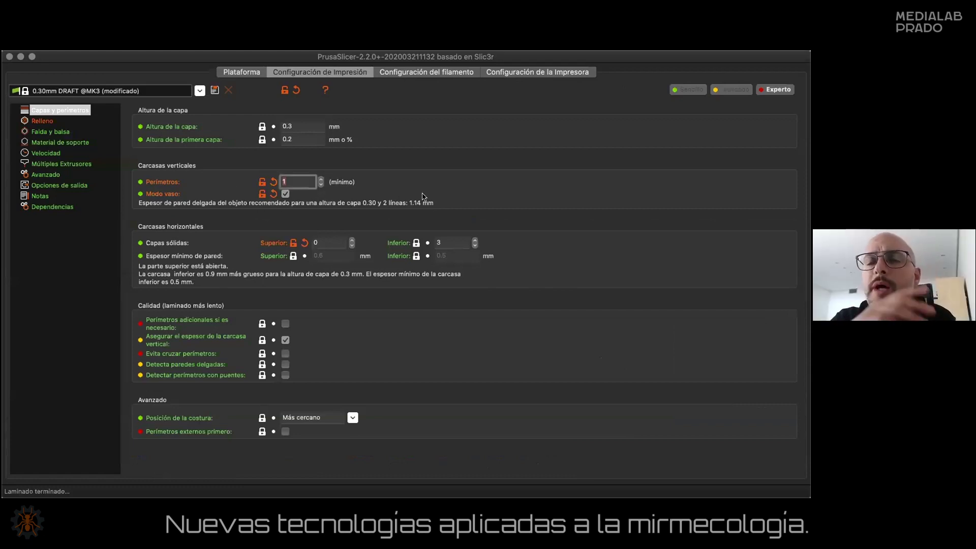
{"action": "left_click", "coordinate": [246, 74]}
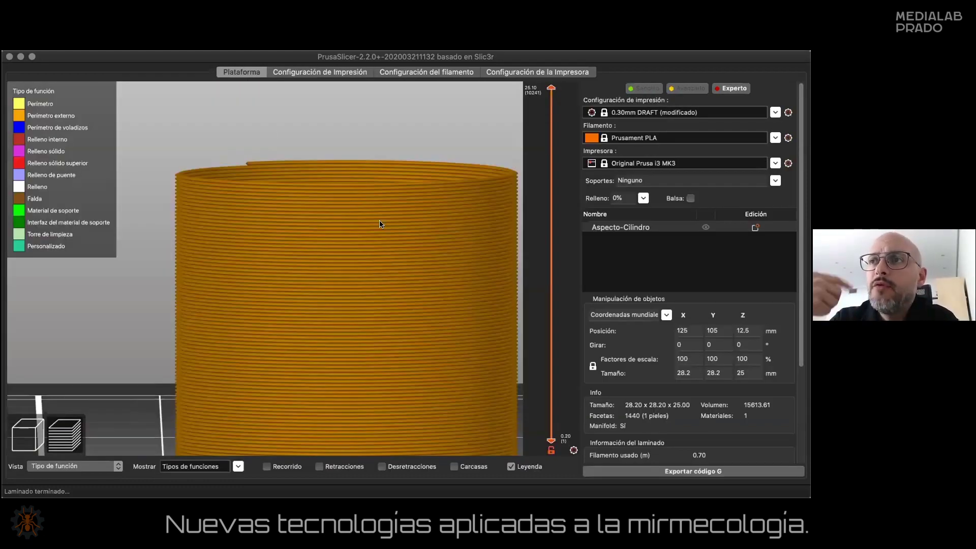
Step: Examine the whole sliced vase from above and from the side, comparing its interior base, continuous outer wall and skirt
{"action": "left_click_drag", "start_coordinate": [371, 235], "coordinate": [415, 222]}
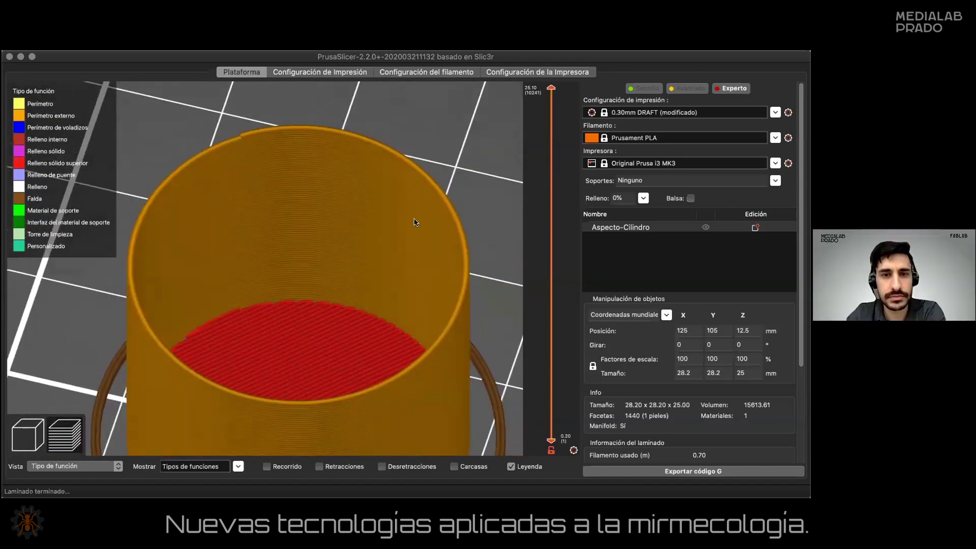
{"action": "left_click_drag", "start_coordinate": [413, 281], "coordinate": [459, 338]}
{"action": "scroll", "coordinate": [414, 273], "scroll_direction": "down", "scroll_amount": 5}
{"action": "scroll", "coordinate": [321, 349], "scroll_direction": "up", "scroll_amount": 3}
{"action": "scroll", "coordinate": [399, 342], "scroll_direction": "down", "scroll_amount": 2}
{"action": "scroll", "coordinate": [460, 338], "scroll_direction": "up", "scroll_amount": 3}
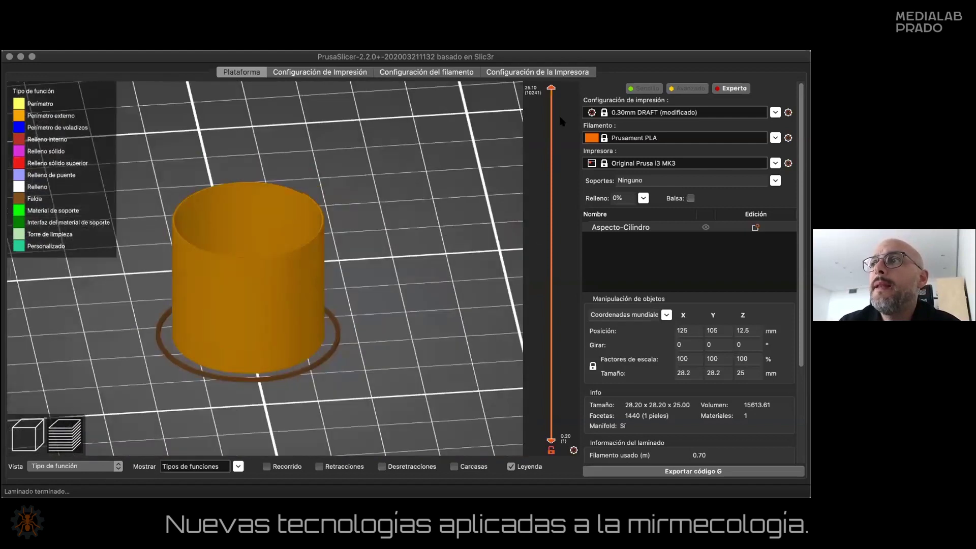
{"action": "mouse_move", "coordinate": [550, 91]}
{"action": "left_mouse_down"}
{"action": "mouse_move", "coordinate": [538, 368]}
{"action": "mouse_move", "coordinate": [551, 440]}
{"action": "mouse_move", "coordinate": [559, 269]}
{"action": "mouse_move", "coordinate": [544, 86]}
{"action": "left_mouse_up"}
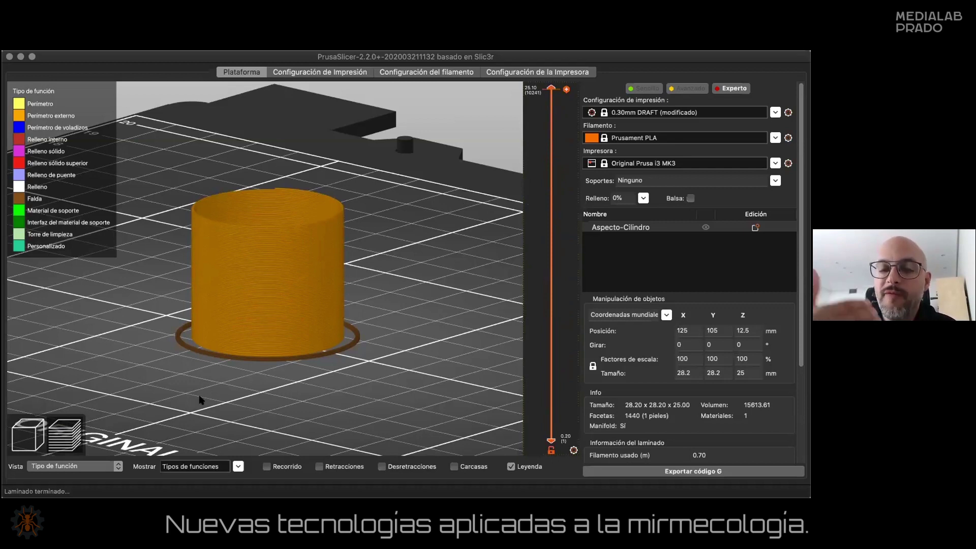
{"action": "middle_click_drag", "start_coordinate": [250, 381], "coordinate": [286, 380]}
{"action": "middle_click_drag", "start_coordinate": [371, 363], "coordinate": [361, 369]}
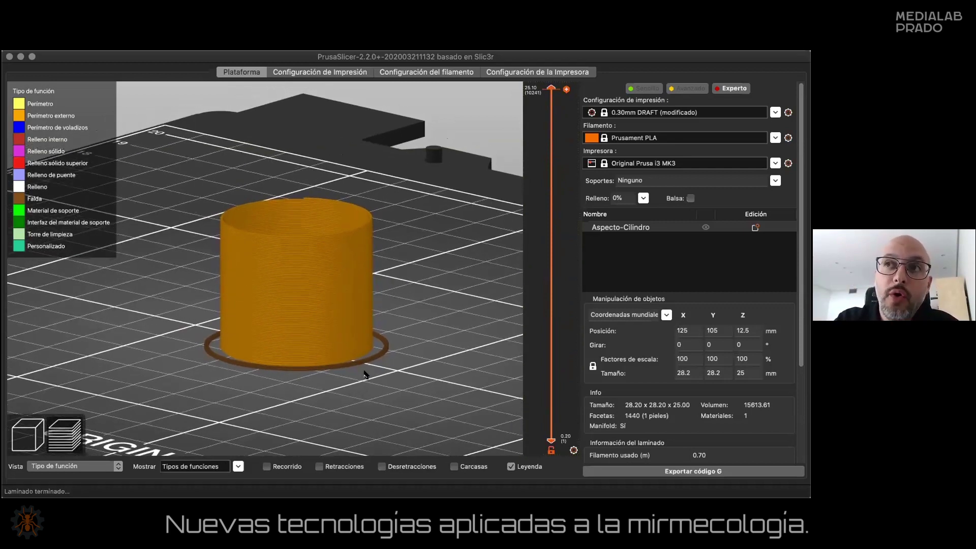
{"action": "scroll", "coordinate": [346, 268], "scroll_direction": "up", "scroll_amount": 5}
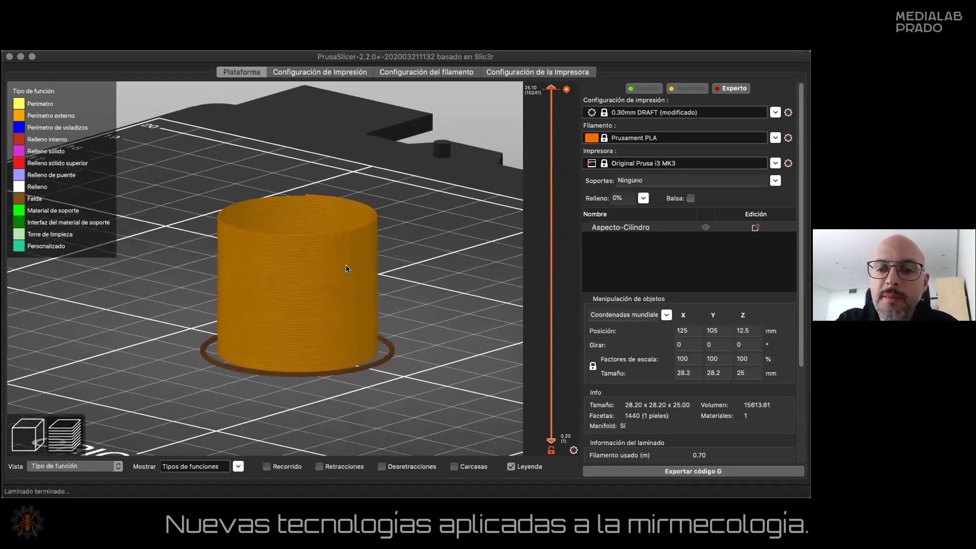
{"action": "mouse_move", "coordinate": [473, 323]}
{"action": "left_mouse_down"}
{"action": "mouse_move", "coordinate": [452, 331]}
{"action": "mouse_move", "coordinate": [462, 329]}
{"action": "left_mouse_up"}
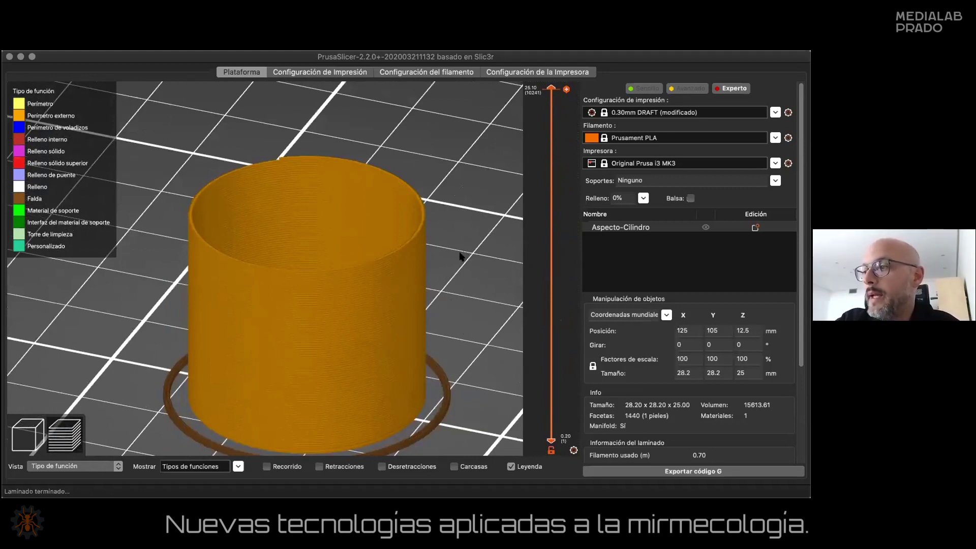
{"action": "mouse_move", "coordinate": [465, 304]}
{"action": "left_mouse_down"}
{"action": "mouse_move", "coordinate": [470, 310]}
{"action": "mouse_move", "coordinate": [471, 268]}
{"action": "mouse_move", "coordinate": [471, 304]}
{"action": "left_mouse_up"}
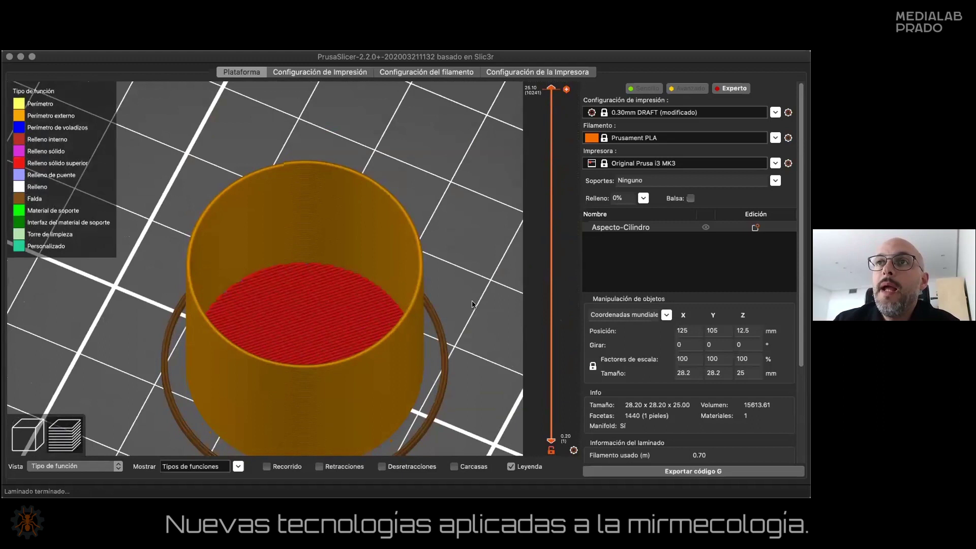
{"action": "left_click_drag", "start_coordinate": [465, 304], "coordinate": [468, 290]}
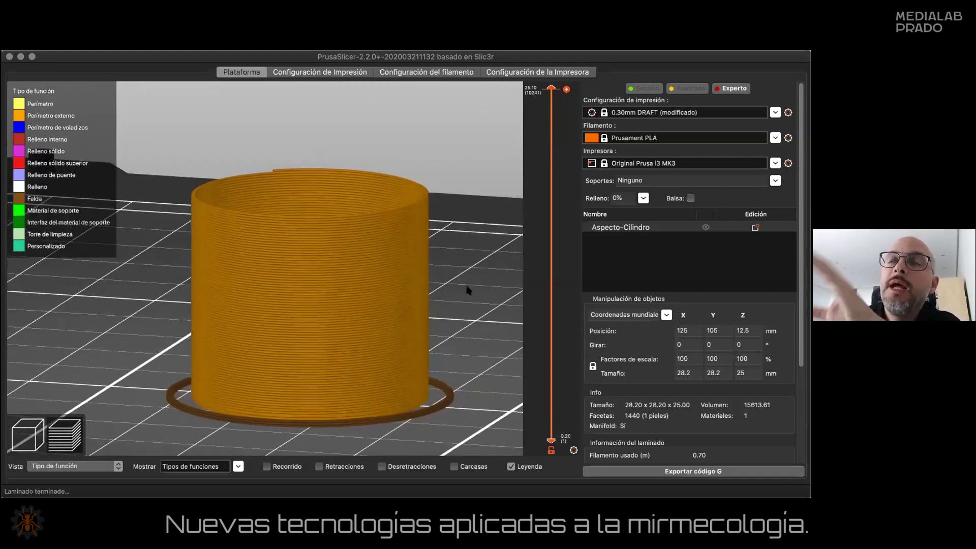
Step: Disable vase mode and slice the cylinder again
{"action": "left_click", "coordinate": [344, 75]}
{"action": "left_click", "coordinate": [286, 194]}
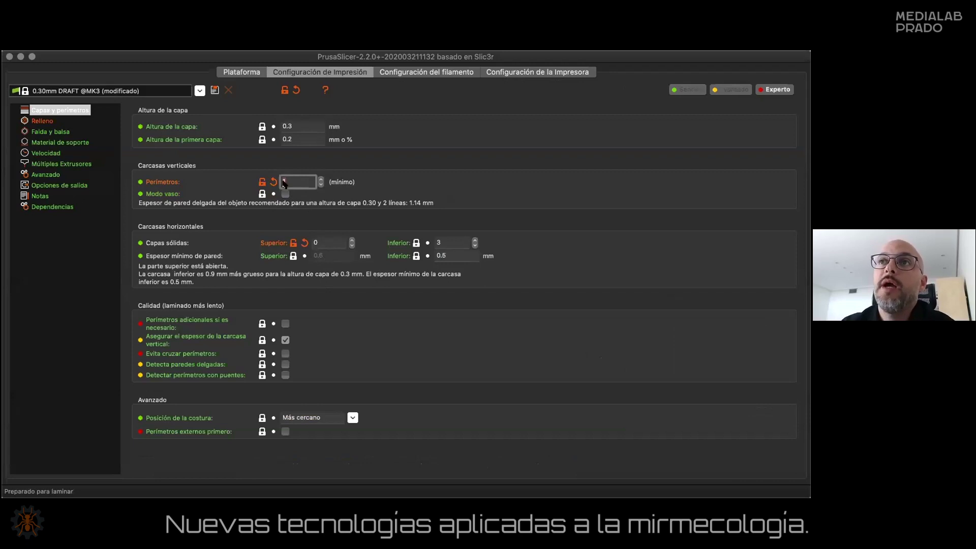
{"action": "left_click", "coordinate": [247, 73]}
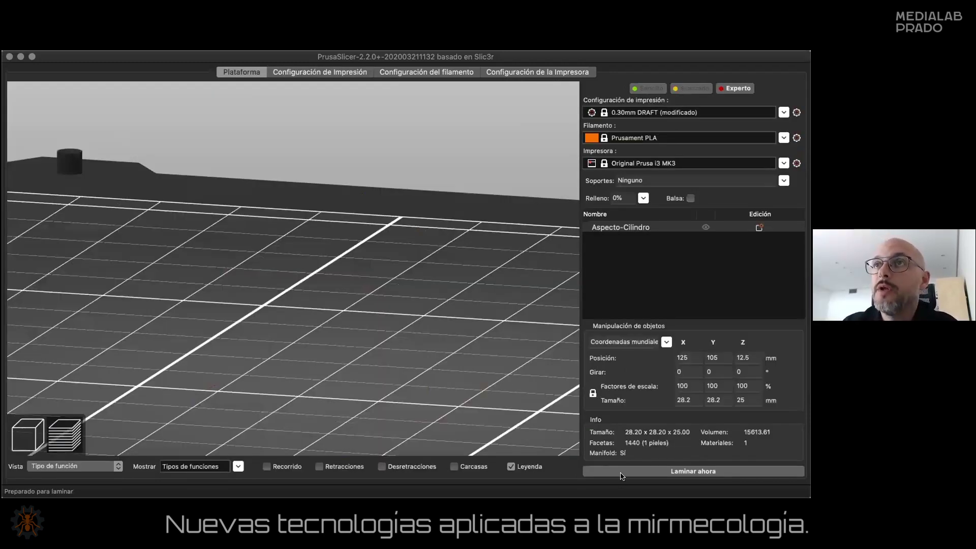
{"action": "left_click_drag", "start_coordinate": [474, 346], "coordinate": [514, 255]}
Step: Examine the sliced cylinder's wall up close, looking for the seam marks between layers and the shape of the upper rim
{"action": "left_click_drag", "start_coordinate": [551, 91], "coordinate": [523, 65]}
{"action": "scroll", "coordinate": [303, 208], "scroll_direction": "up", "scroll_amount": 5}
{"action": "scroll", "coordinate": [320, 179], "scroll_direction": "up", "scroll_amount": 3}
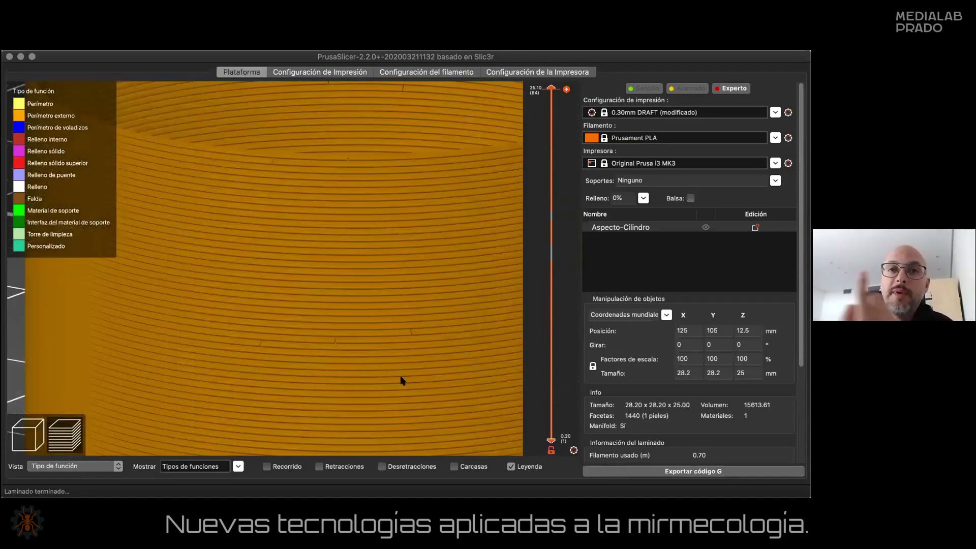
{"action": "scroll", "coordinate": [402, 387], "scroll_direction": "up", "scroll_amount": 2}
{"action": "scroll", "coordinate": [402, 386], "scroll_direction": "down", "scroll_amount": 5}
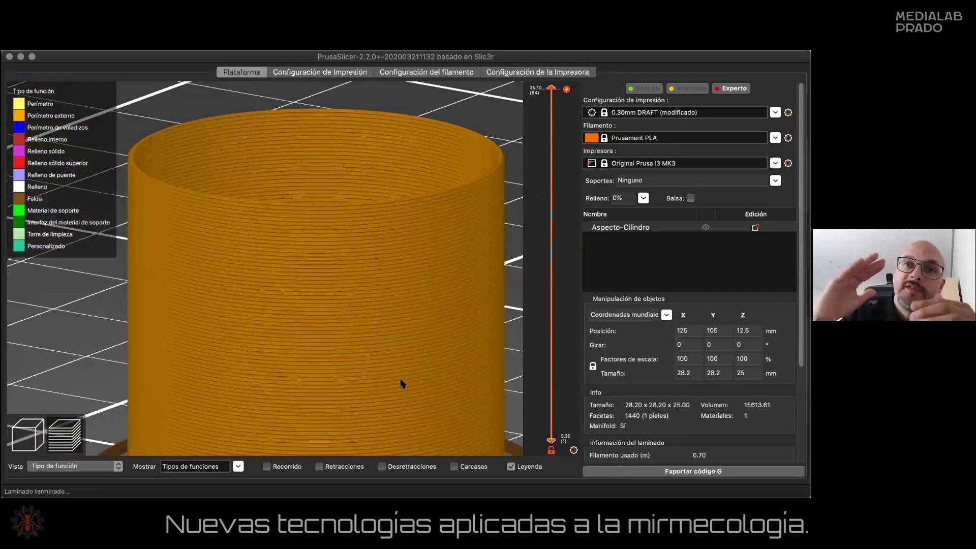
{"action": "scroll", "coordinate": [398, 360], "scroll_direction": "up", "scroll_amount": 2}
{"action": "scroll", "coordinate": [398, 359], "scroll_direction": "up", "scroll_amount": 5}
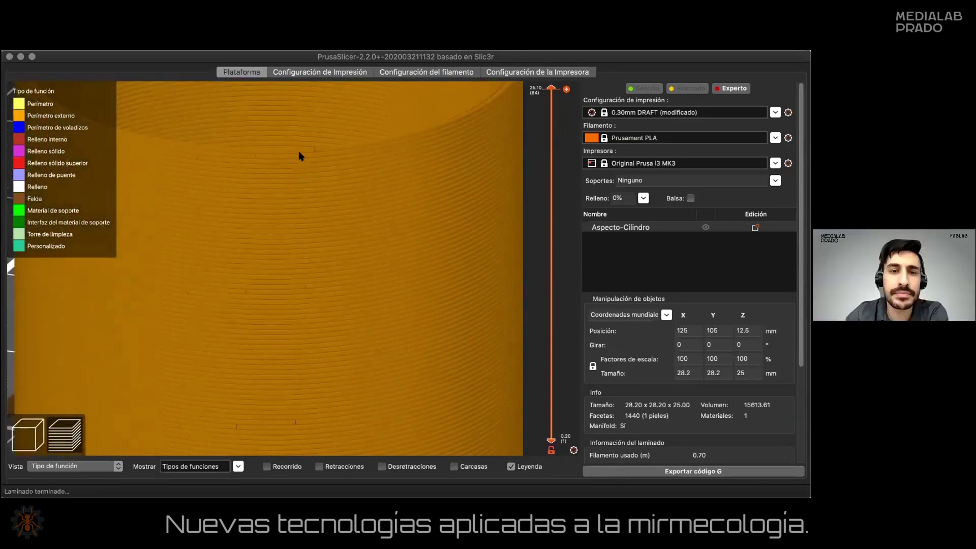
{"action": "scroll", "coordinate": [298, 162], "scroll_direction": "up", "scroll_amount": 2}
{"action": "left_click_drag", "start_coordinate": [298, 162], "coordinate": [322, 191]}
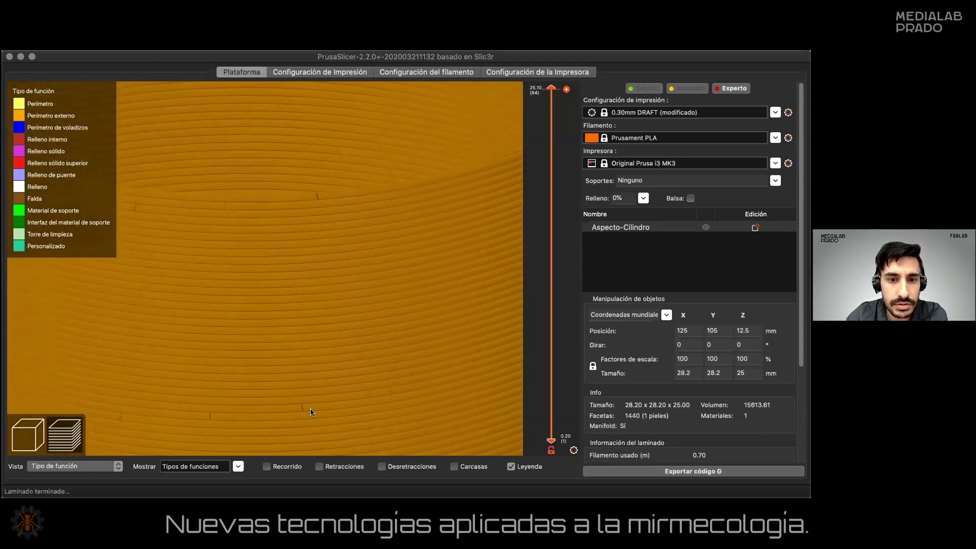
{"action": "left_click_drag", "start_coordinate": [418, 361], "coordinate": [445, 295]}
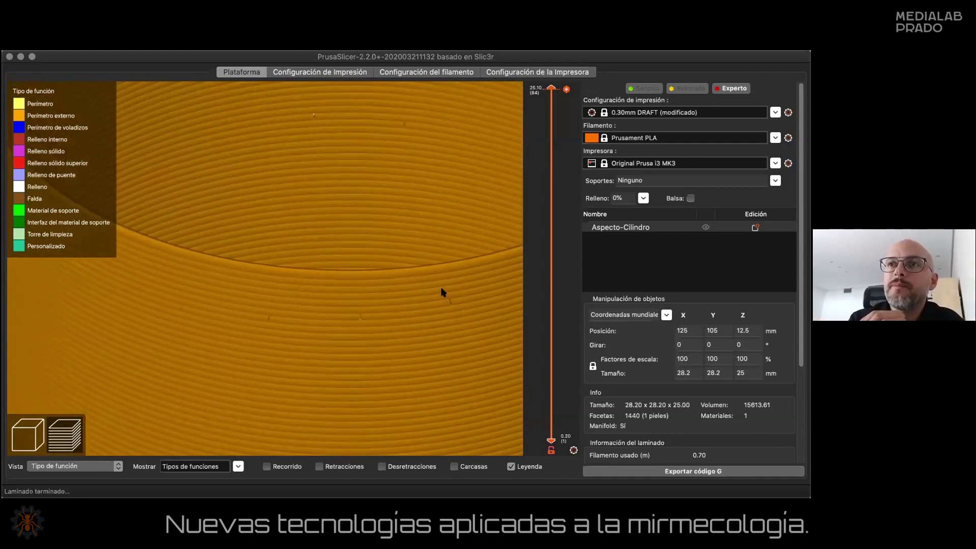
Step: Review the whole cylinder, recheck the perimeter settings, and read the filament use and estimated print time in the slicing information
{"action": "scroll", "coordinate": [382, 284], "scroll_direction": "down", "scroll_amount": 10}
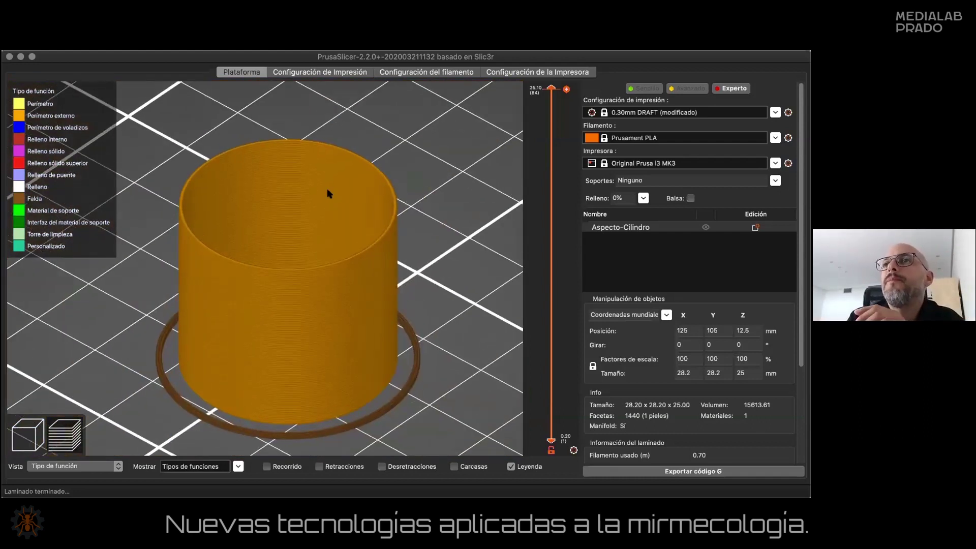
{"action": "mouse_move", "coordinate": [302, 330]}
{"action": "left_mouse_down"}
{"action": "mouse_move", "coordinate": [316, 322]}
{"action": "mouse_move", "coordinate": [315, 302]}
{"action": "mouse_move", "coordinate": [320, 320]}
{"action": "mouse_move", "coordinate": [309, 320]}
{"action": "left_mouse_up"}
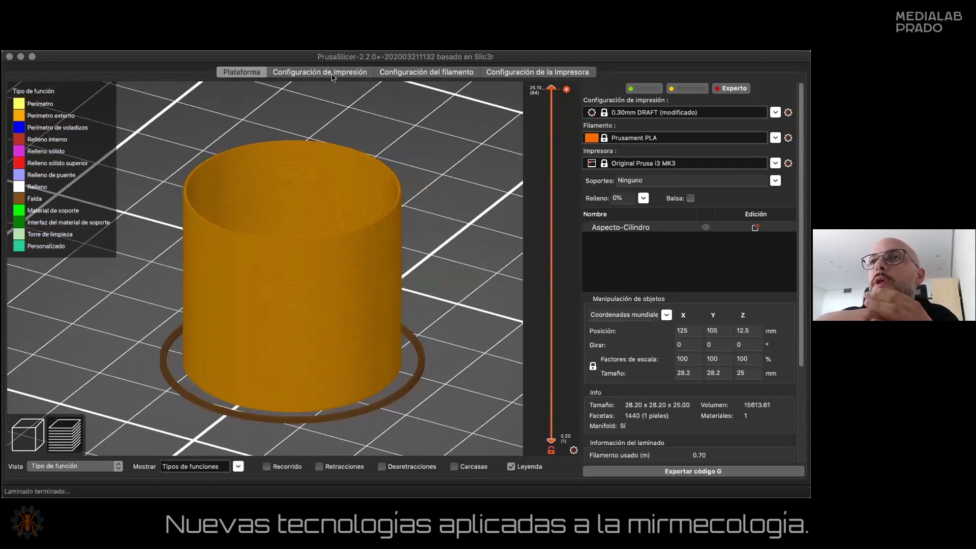
{"action": "left_click", "coordinate": [332, 73]}
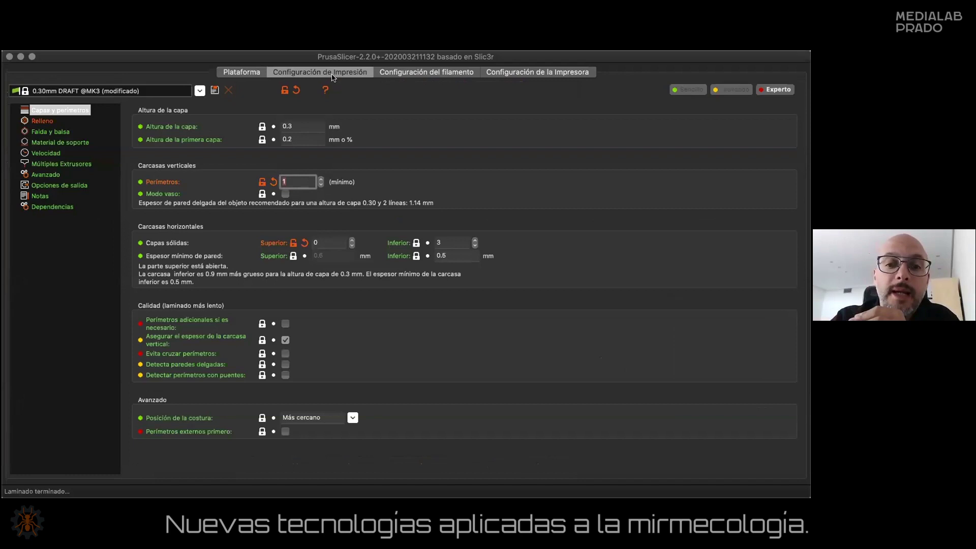
{"action": "left_click", "coordinate": [241, 72]}
{"action": "scroll", "coordinate": [338, 224], "scroll_direction": "up", "scroll_amount": 4}
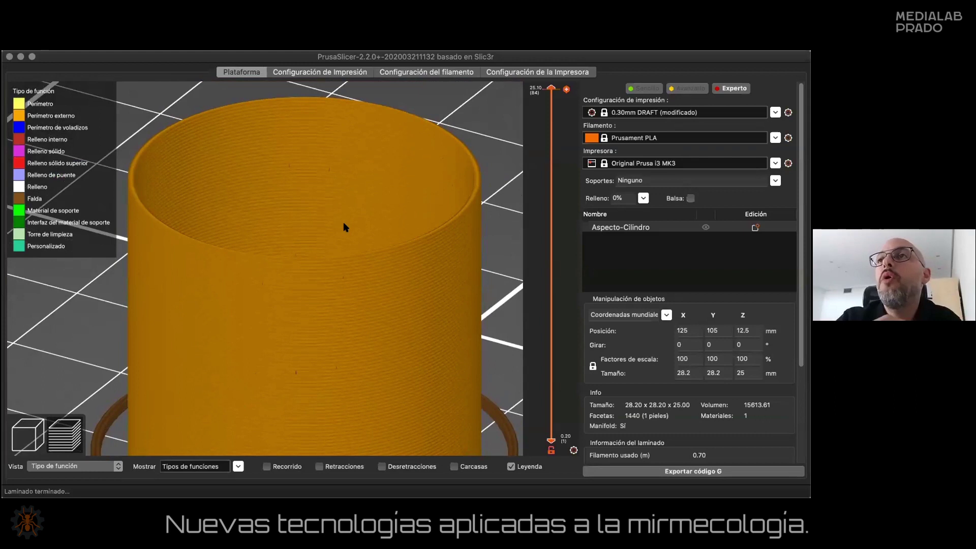
{"action": "left_click_drag", "start_coordinate": [393, 235], "coordinate": [396, 232]}
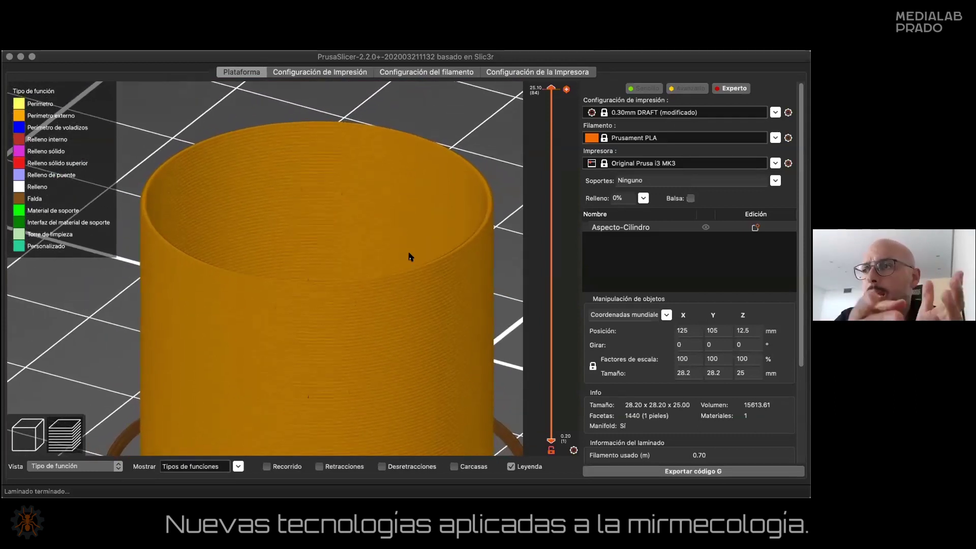
{"action": "scroll", "coordinate": [684, 375], "scroll_direction": "down", "scroll_amount": 5}
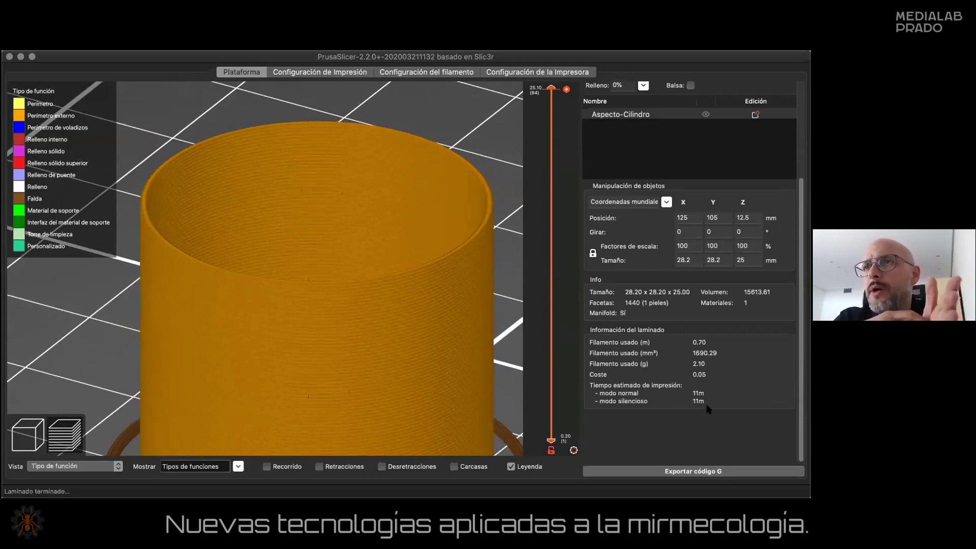
Step: Enable vase mode, slice the cylinder, and compare its filament use, print time and upper rim with the normal slice
{"action": "left_click", "coordinate": [314, 72]}
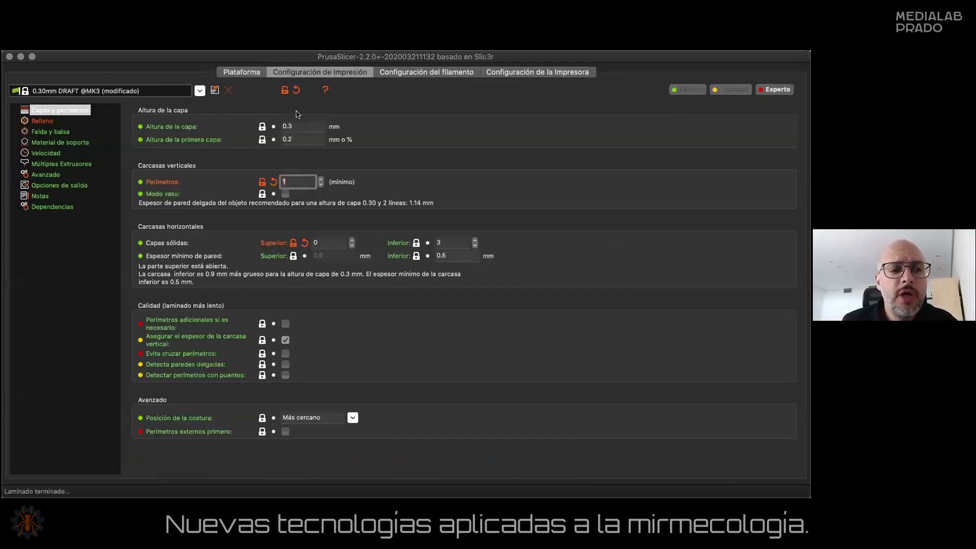
{"action": "left_click", "coordinate": [240, 73]}
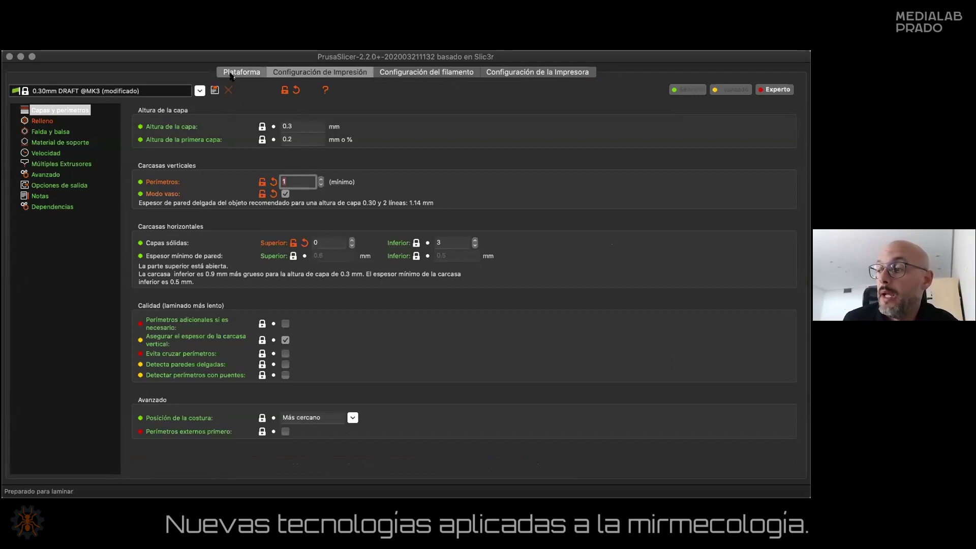
{"action": "left_click", "coordinate": [630, 472]}
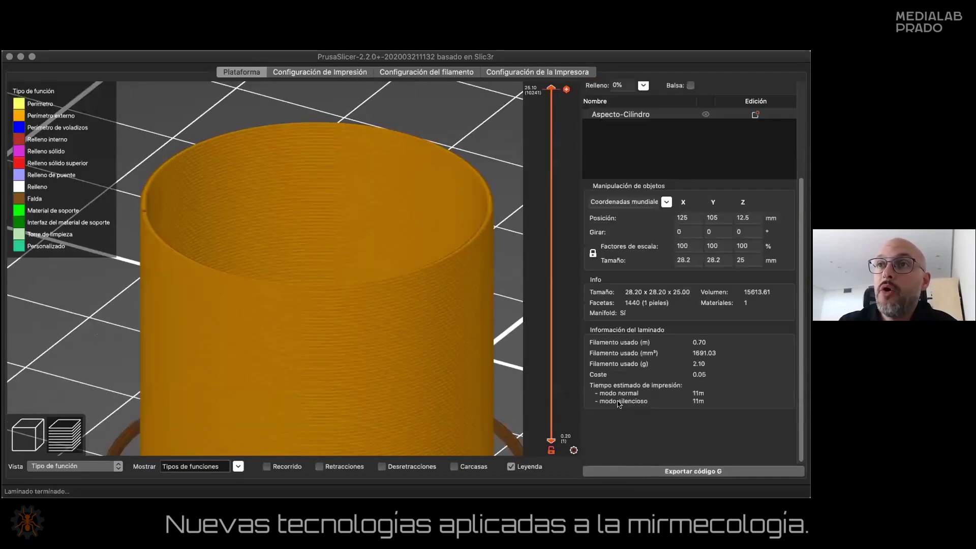
{"action": "scroll", "coordinate": [514, 340], "scroll_direction": "up", "scroll_amount": 3}
{"action": "scroll", "coordinate": [663, 342], "scroll_direction": "up", "scroll_amount": 5}
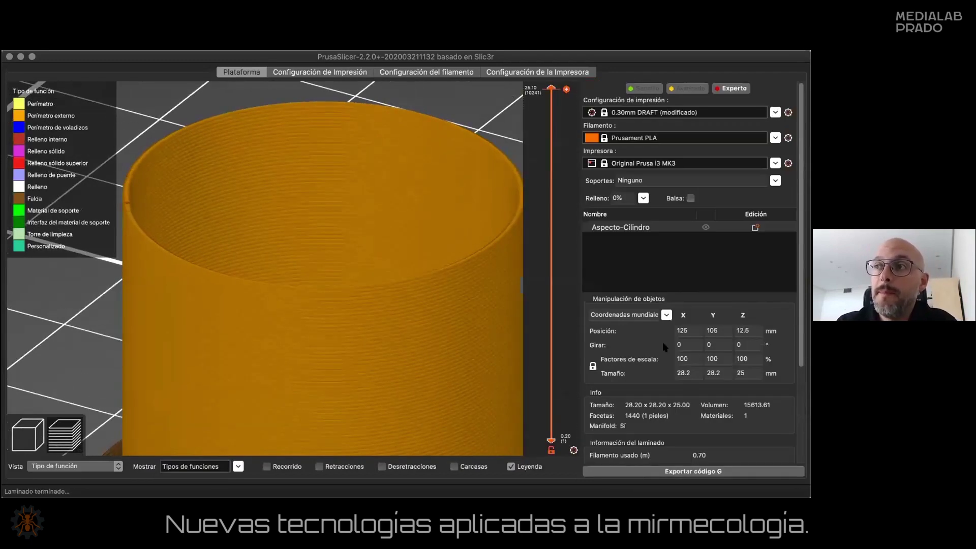
{"action": "scroll", "coordinate": [398, 318], "scroll_direction": "down", "scroll_amount": 4}
{"action": "left_click_drag", "start_coordinate": [399, 321], "coordinate": [330, 181]}
Step: Turn vase mode off, slice the cylinder again, and view its single-perimeter wall and open top
{"action": "left_click", "coordinate": [332, 72]}
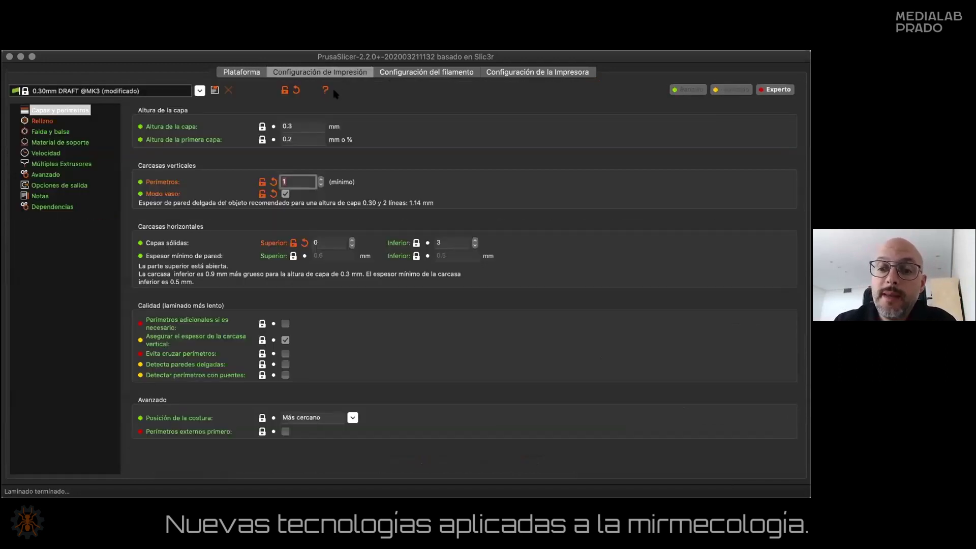
{"action": "left_click", "coordinate": [285, 194]}
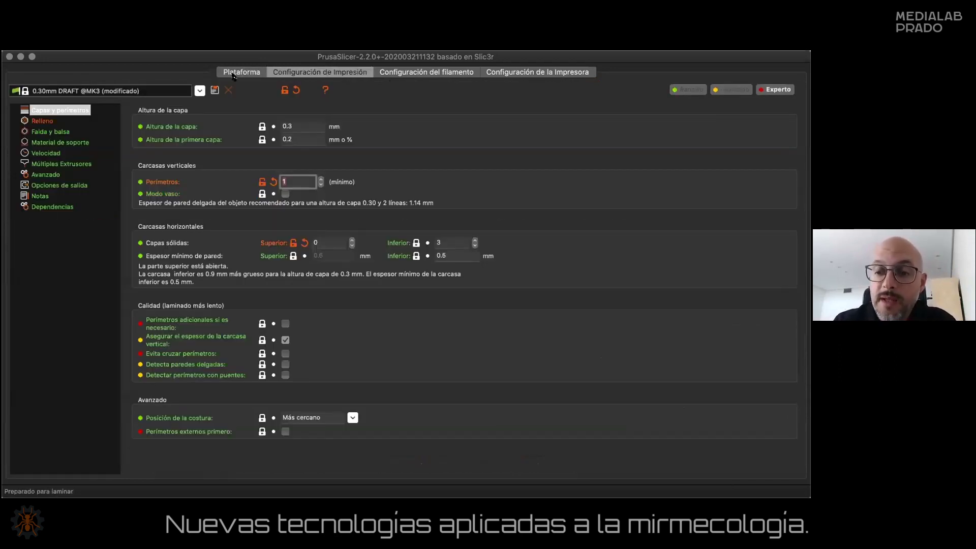
{"action": "key", "text": "super+1"}
{"action": "left_click", "coordinate": [635, 473]}
{"action": "scroll", "coordinate": [488, 397], "scroll_direction": "down", "scroll_amount": 3}
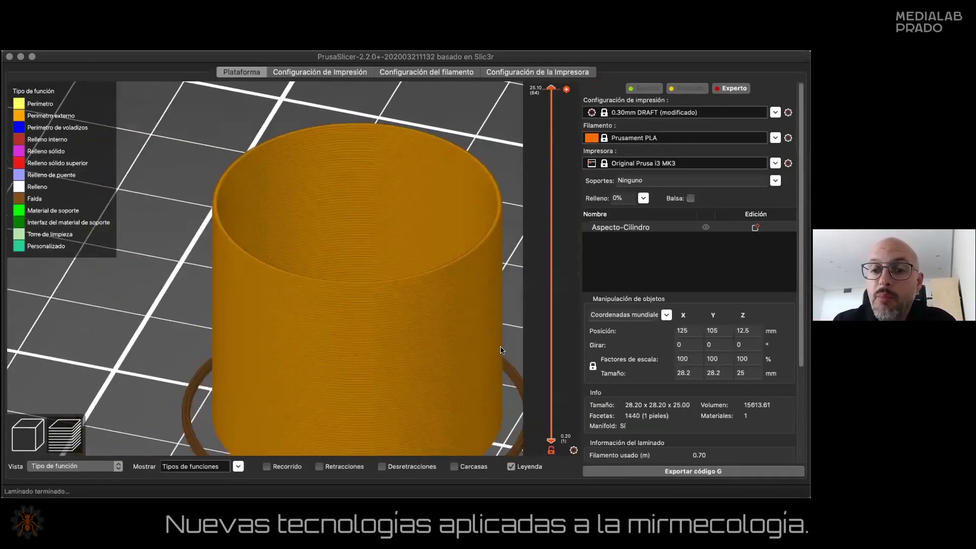
{"action": "right_click_drag", "start_coordinate": [501, 350], "coordinate": [472, 345]}
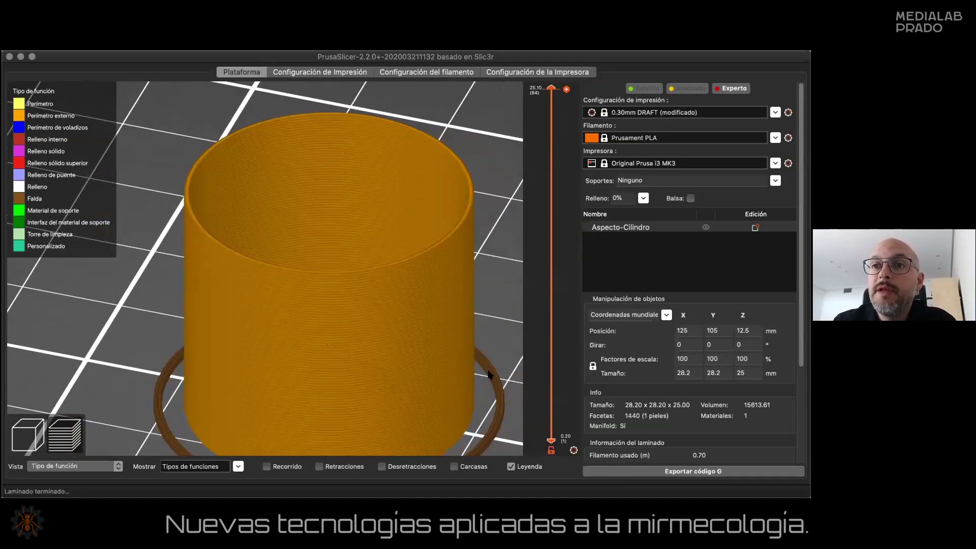
{"action": "right_click_drag", "start_coordinate": [488, 364], "coordinate": [472, 358]}
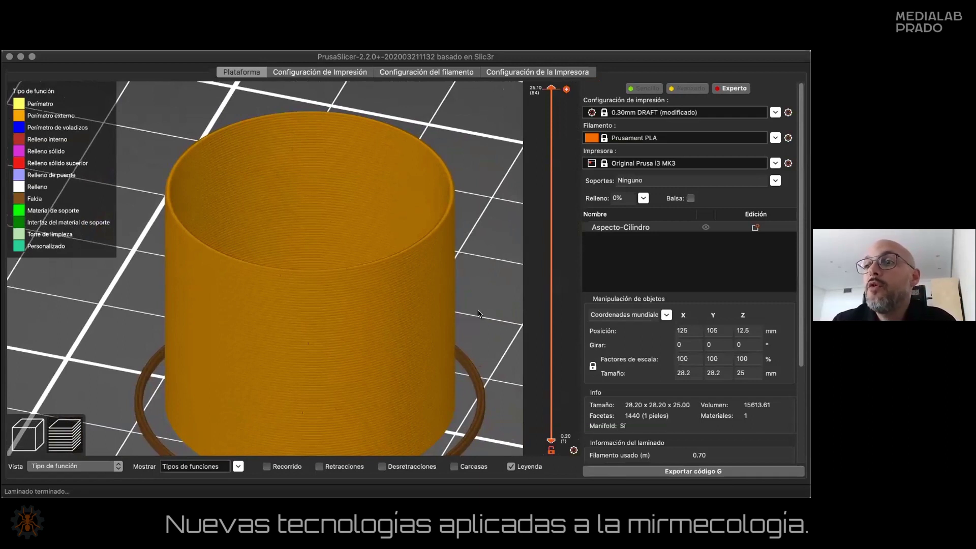
{"action": "mouse_move", "coordinate": [482, 296]}
{"action": "left_mouse_down"}
{"action": "mouse_move", "coordinate": [482, 277]}
{"action": "mouse_move", "coordinate": [482, 315]}
{"action": "mouse_move", "coordinate": [486, 306]}
{"action": "left_mouse_up"}
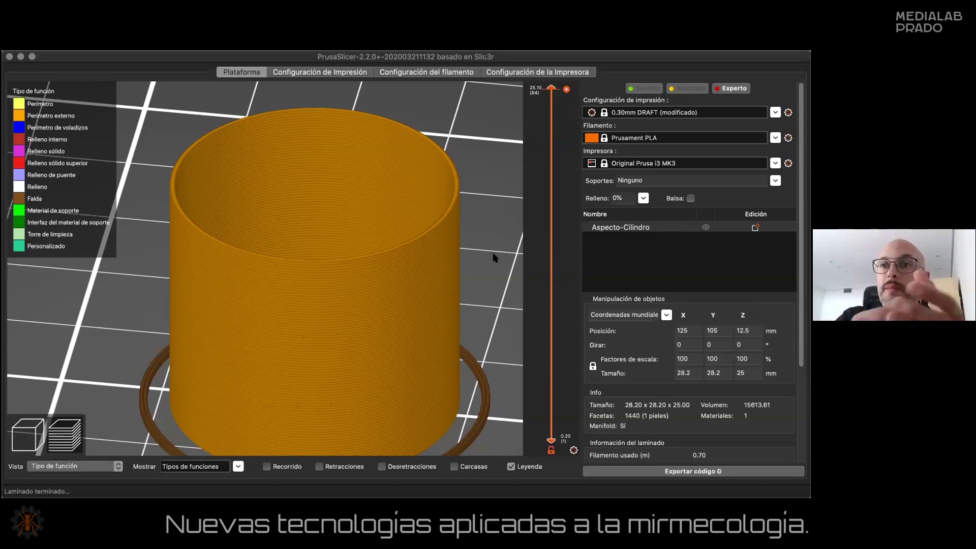
{"action": "mouse_move", "coordinate": [498, 269]}
{"action": "left_mouse_down"}
{"action": "mouse_move", "coordinate": [496, 288]}
{"action": "mouse_move", "coordinate": [487, 263]}
{"action": "mouse_move", "coordinate": [468, 266]}
{"action": "mouse_move", "coordinate": [485, 266]}
{"action": "left_mouse_up"}
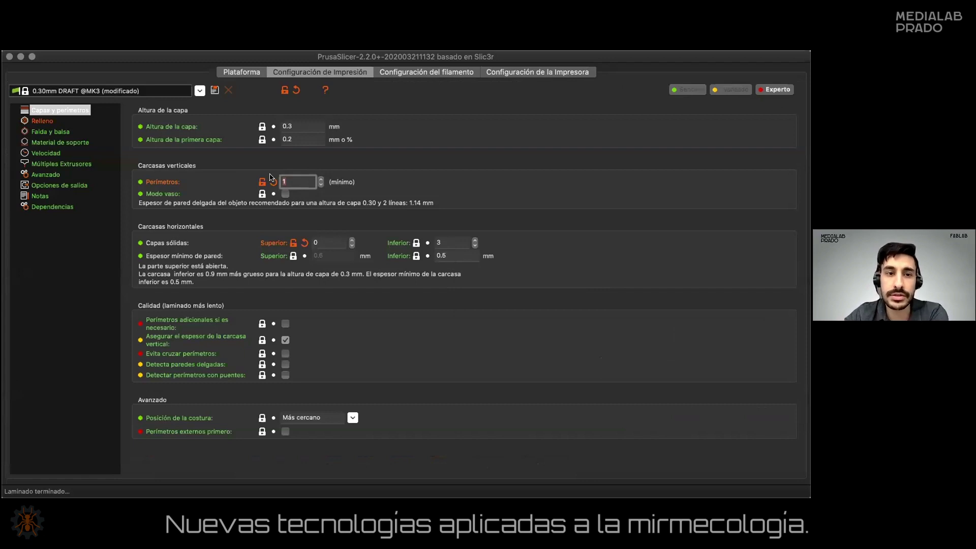
Step: Set the perimeters to 2 and slice the cylinder to view its inner and outer walls
{"action": "left_click", "coordinate": [320, 179]}
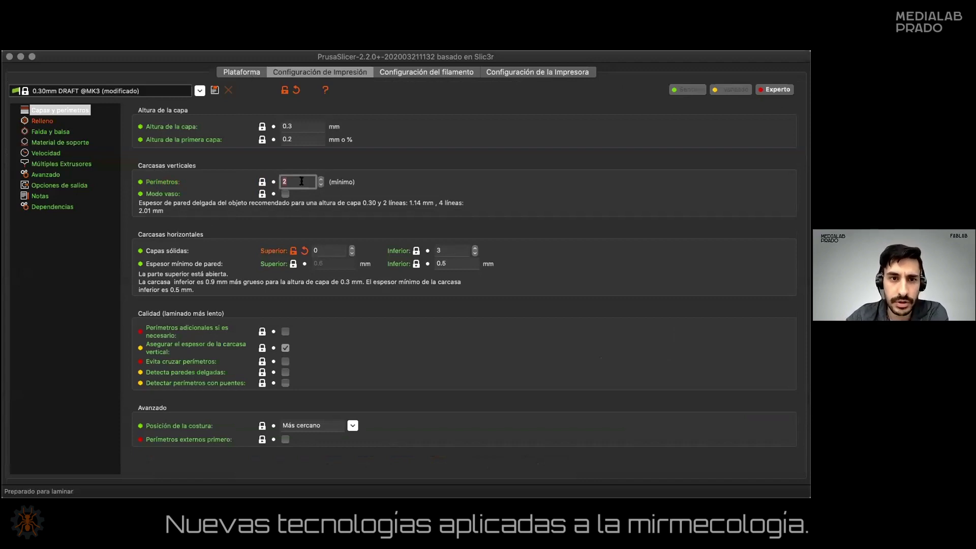
{"action": "left_click", "coordinate": [250, 73]}
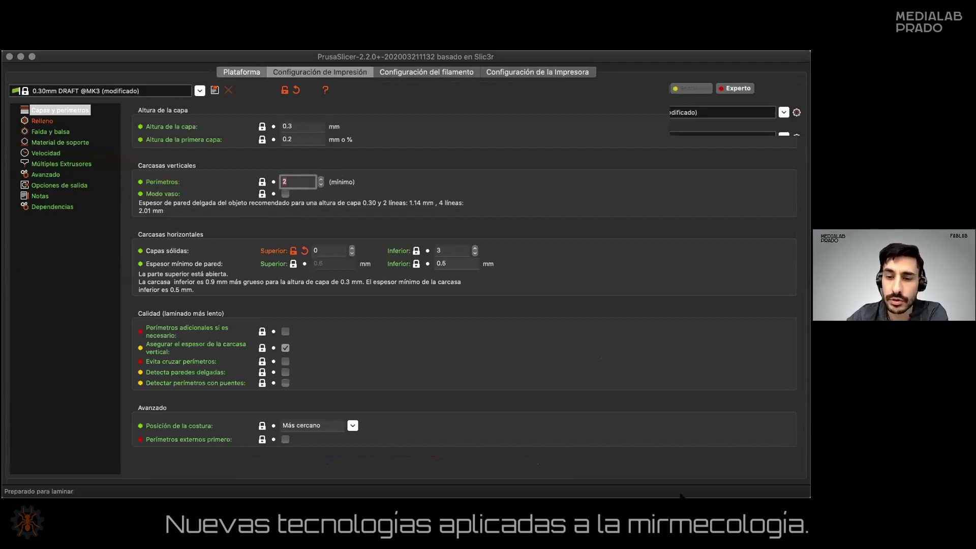
{"action": "left_click", "coordinate": [702, 472]}
{"action": "left_click_drag", "start_coordinate": [451, 311], "coordinate": [454, 305]}
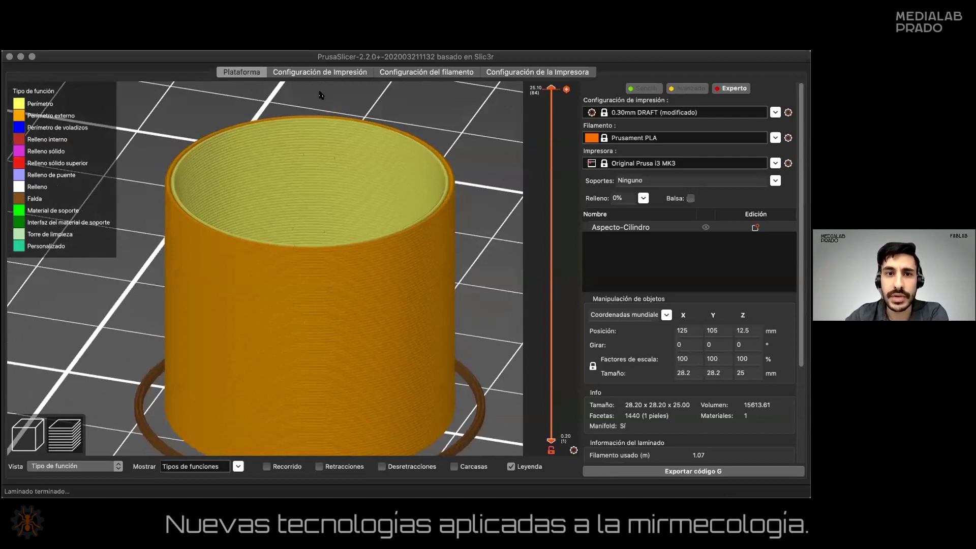
Step: Set the perimeters to 1 and the seam position to Alineado
{"action": "left_click", "coordinate": [322, 72]}
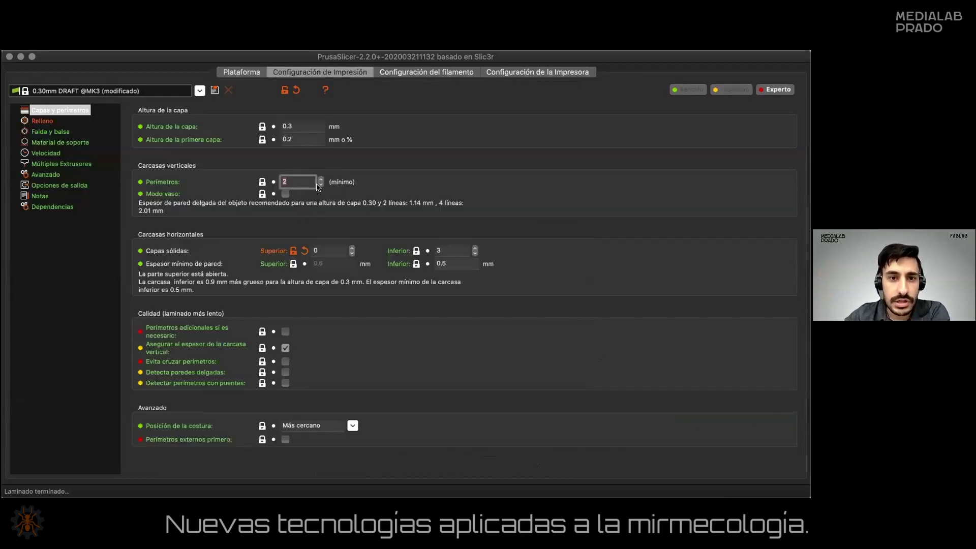
{"action": "left_click", "coordinate": [319, 185]}
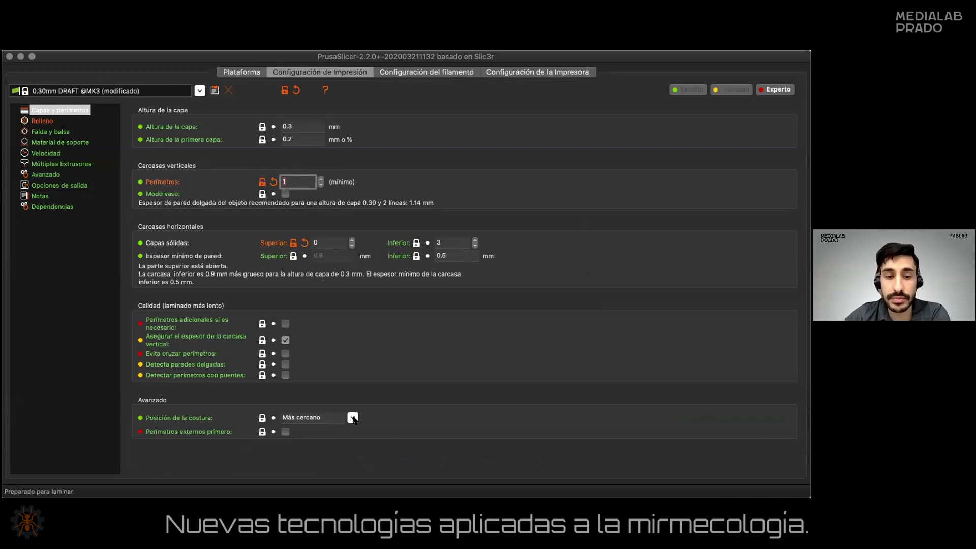
{"action": "left_click", "coordinate": [353, 417]}
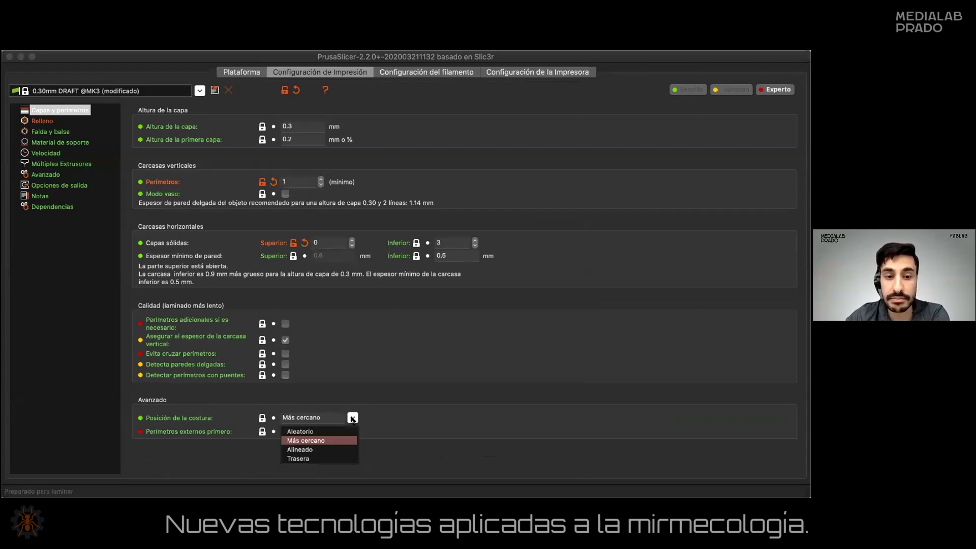
{"action": "left_click", "coordinate": [311, 450]}
Step: Slice the cylinder with the aligned seam and inspect the seam line along its outer wall
{"action": "left_click", "coordinate": [242, 73]}
{"action": "left_click", "coordinate": [635, 471]}
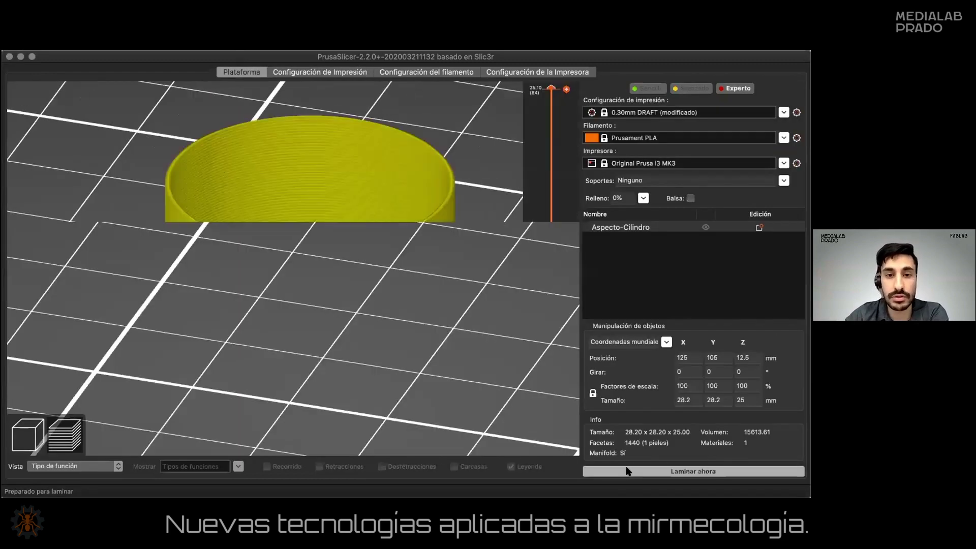
{"action": "left_click_drag", "start_coordinate": [433, 348], "coordinate": [316, 268]}
{"action": "scroll", "coordinate": [300, 315], "scroll_direction": "up", "scroll_amount": 6}
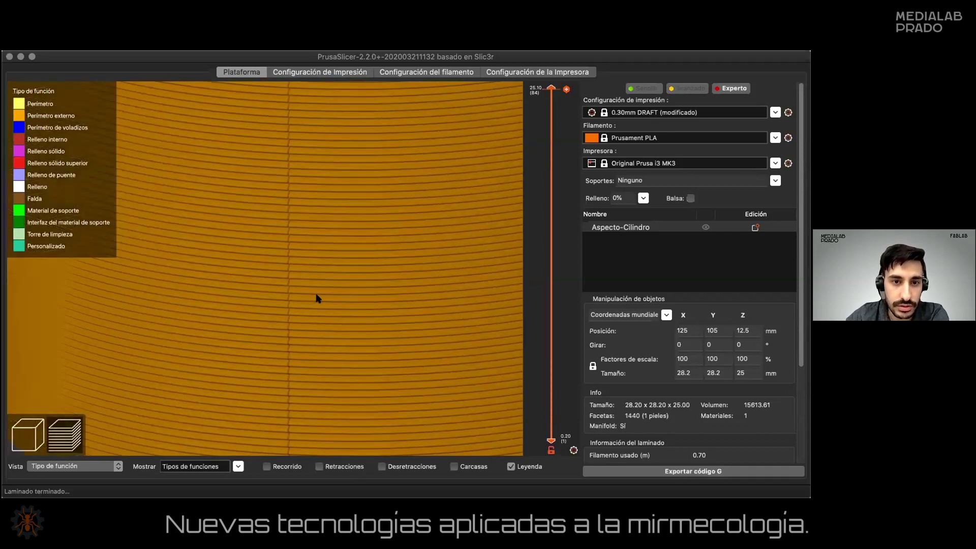
{"action": "scroll", "coordinate": [320, 303], "scroll_direction": "down", "scroll_amount": 6}
{"action": "left_click_drag", "start_coordinate": [326, 295], "coordinate": [395, 195]}
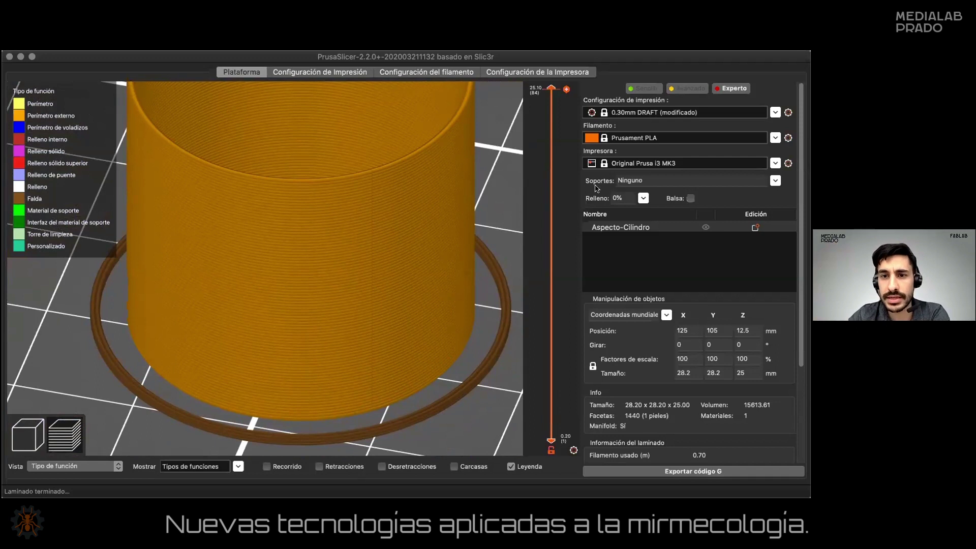
Step: Set the seam position to Aleatorio, slice the cylinder and inspect the scattered seam points on its wall
{"action": "left_click", "coordinate": [320, 73]}
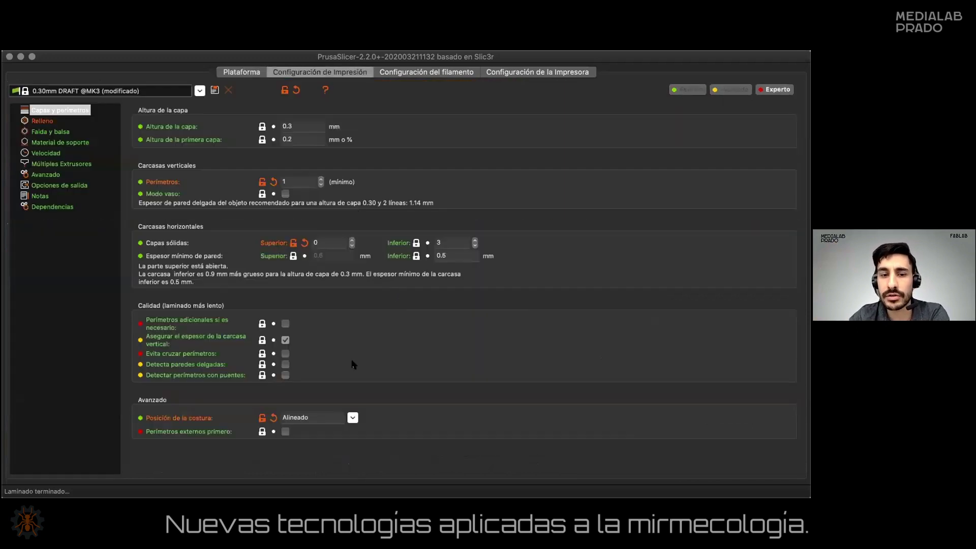
{"action": "left_click", "coordinate": [352, 417]}
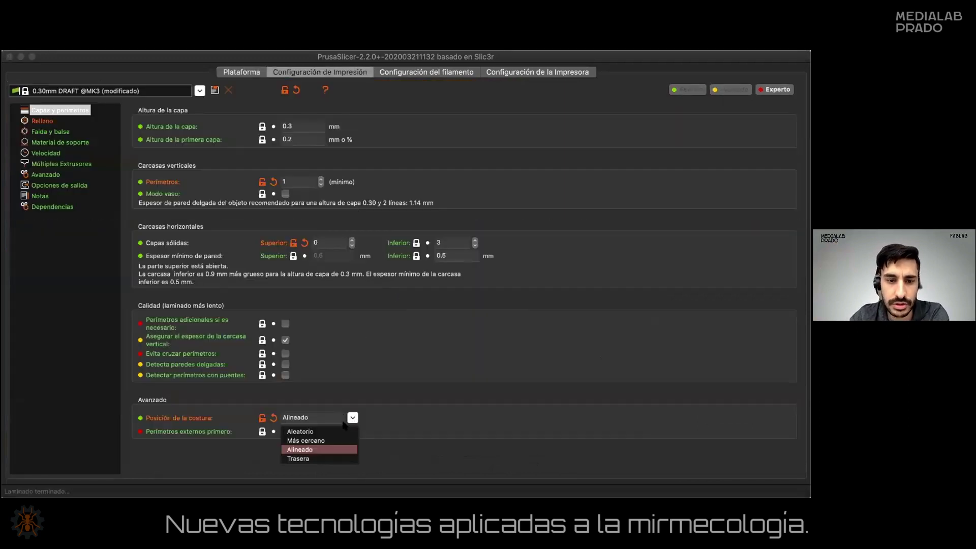
{"action": "left_click", "coordinate": [305, 430]}
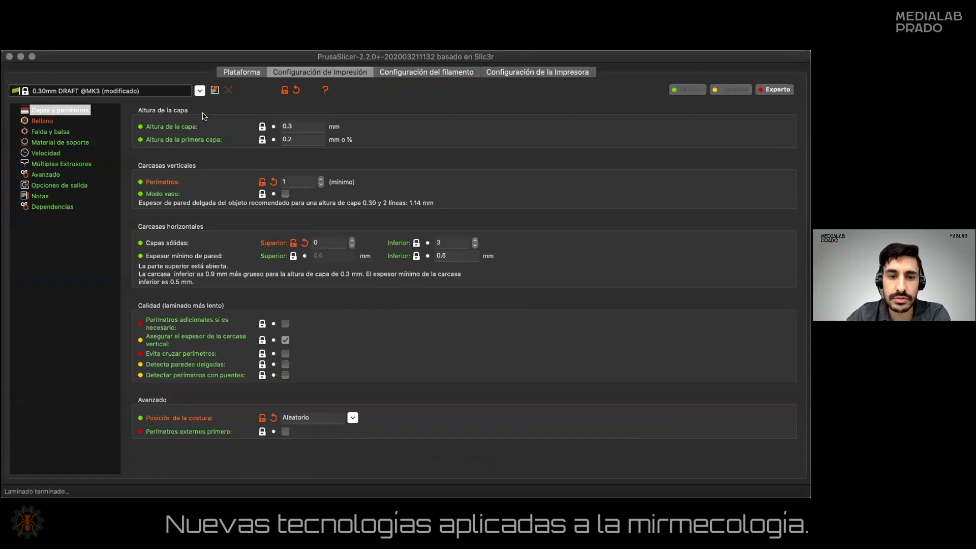
{"action": "left_click", "coordinate": [249, 75]}
{"action": "left_click", "coordinate": [637, 472]}
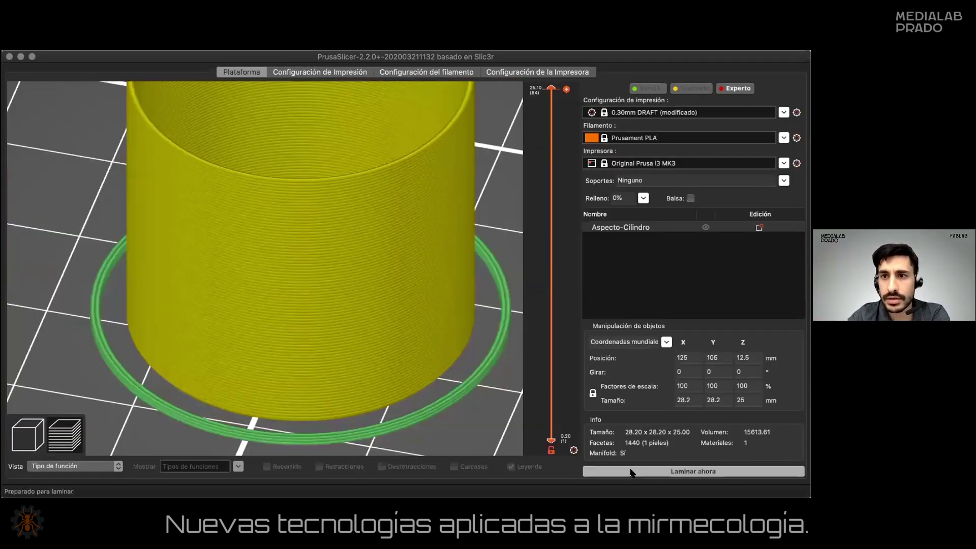
{"action": "left_click_drag", "start_coordinate": [442, 277], "coordinate": [340, 248]}
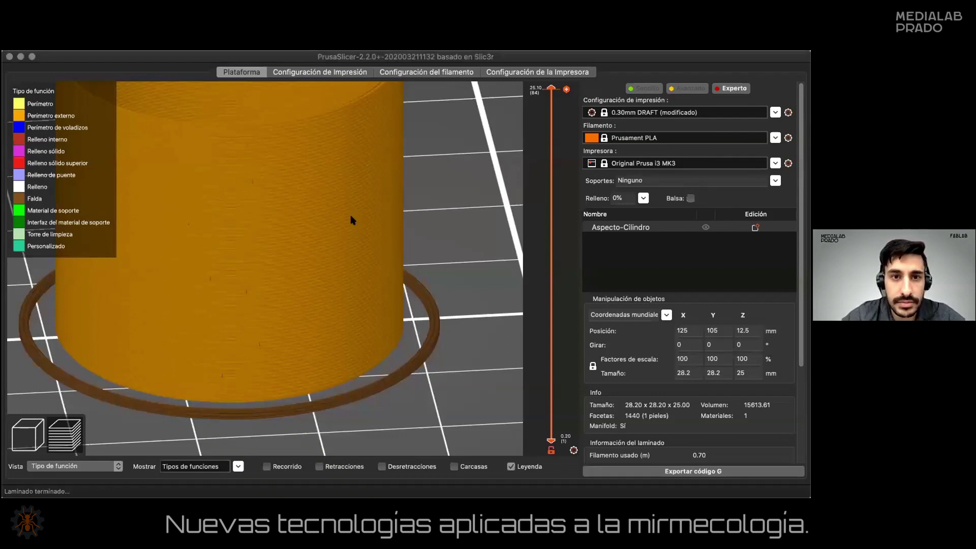
Step: Set the seam position to Más cercano, slice the cylinder and inspect its outer wall from several angles
{"action": "left_click", "coordinate": [360, 72]}
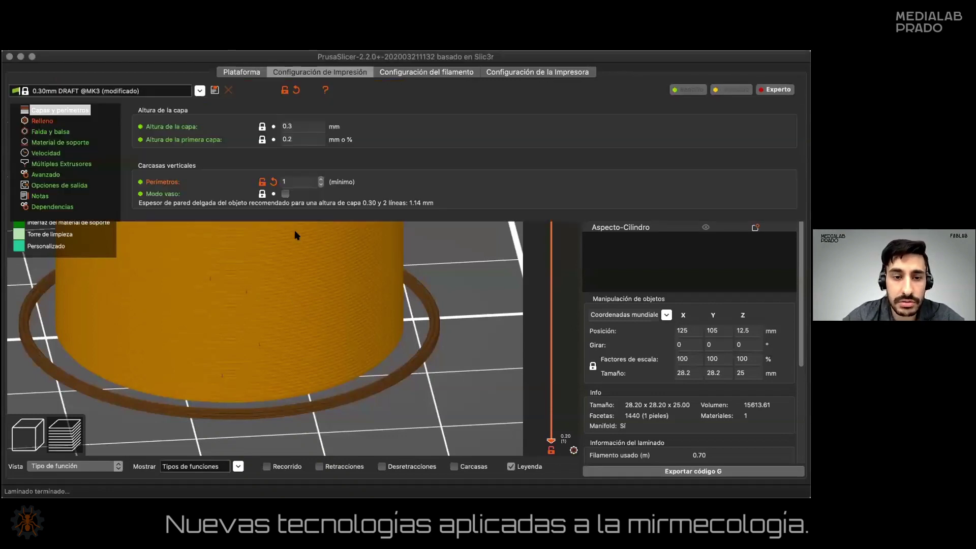
{"action": "left_click", "coordinate": [352, 418]}
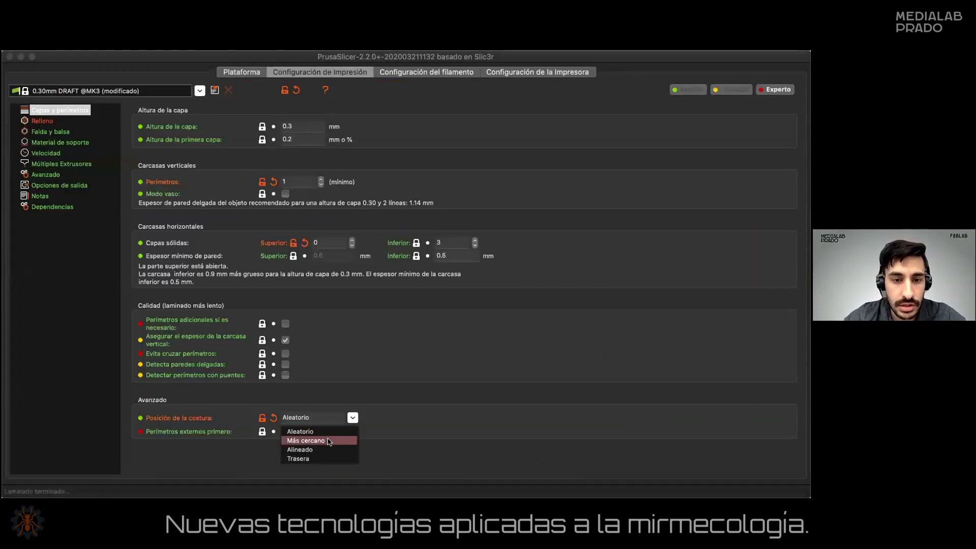
{"action": "left_click", "coordinate": [326, 441]}
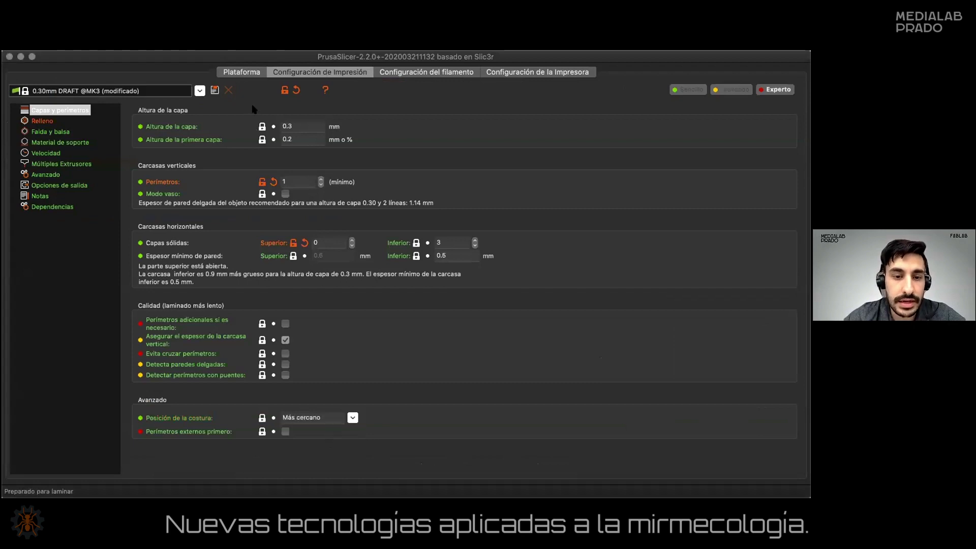
{"action": "key", "text": "super+1"}
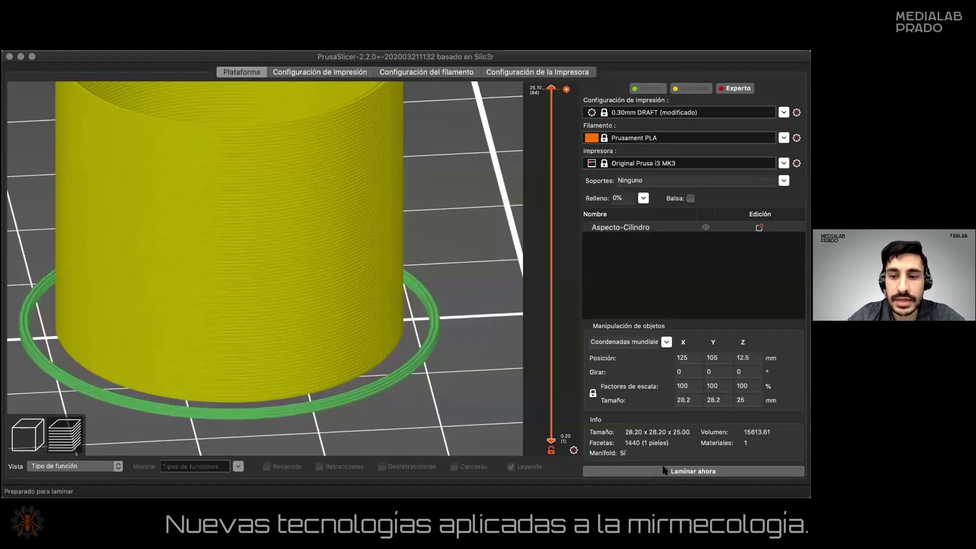
{"action": "left_click", "coordinate": [663, 470]}
{"action": "left_click_drag", "start_coordinate": [303, 354], "coordinate": [242, 333]}
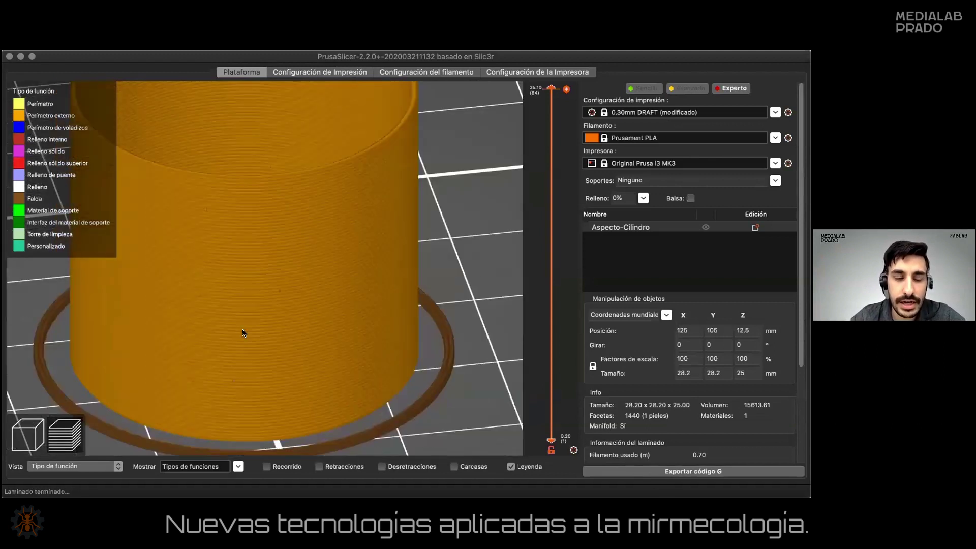
{"action": "left_click_drag", "start_coordinate": [309, 279], "coordinate": [390, 202]}
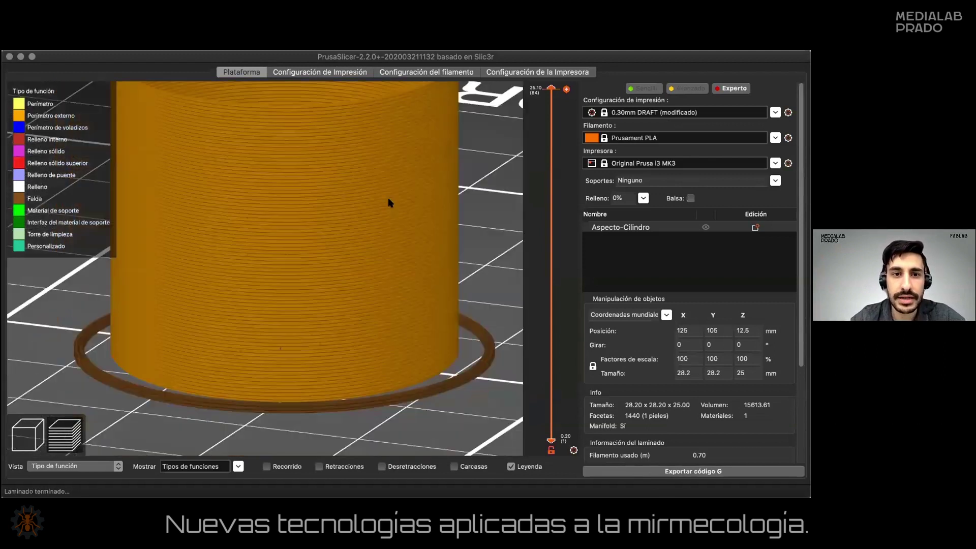
{"action": "left_click_drag", "start_coordinate": [362, 142], "coordinate": [348, 75]}
Step: Restore the layer and perimeter settings to the 0.30mm DRAFT preset values and open the Relleno settings
{"action": "left_click", "coordinate": [348, 71]}
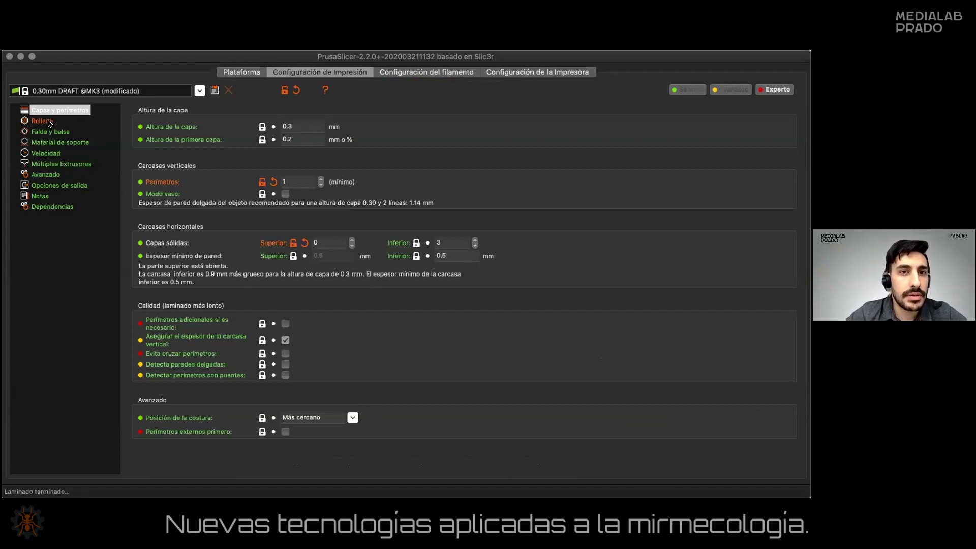
{"action": "left_click", "coordinate": [297, 90]}
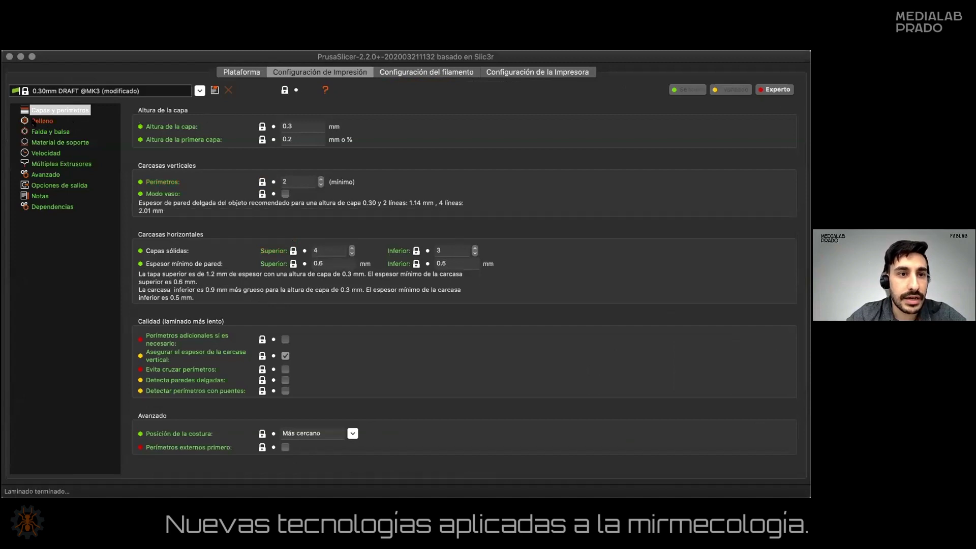
{"action": "left_click", "coordinate": [42, 122]}
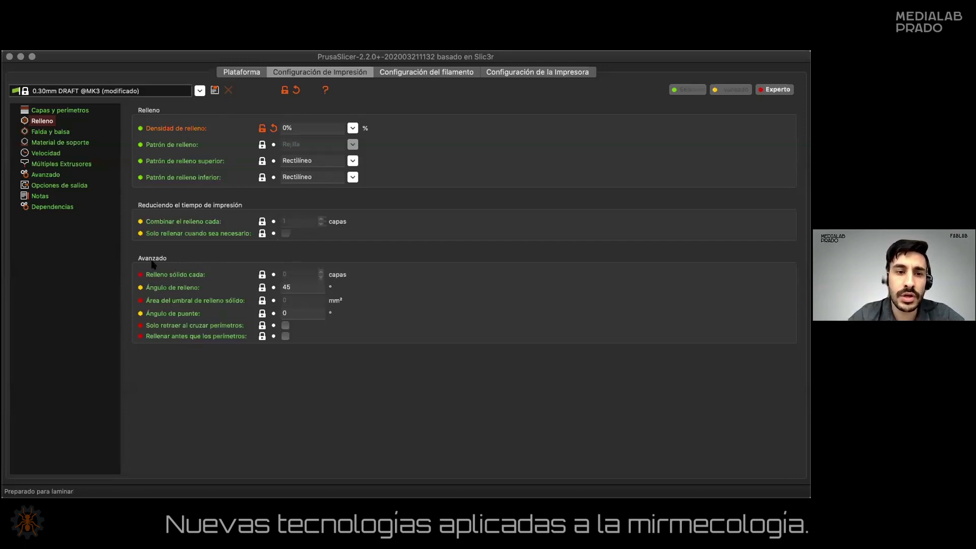
{"action": "mouse_move", "coordinate": [208, 278]}
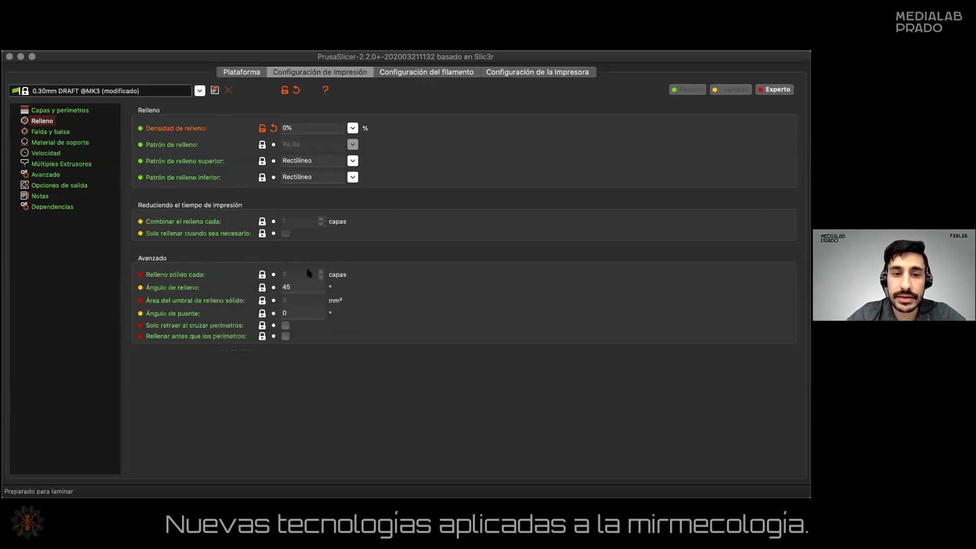
Step: Return to the 3D editing view and show the cylinder on the whole print bed
{"action": "left_click", "coordinate": [249, 75]}
{"action": "scroll", "coordinate": [266, 229], "scroll_direction": "up", "scroll_amount": 2}
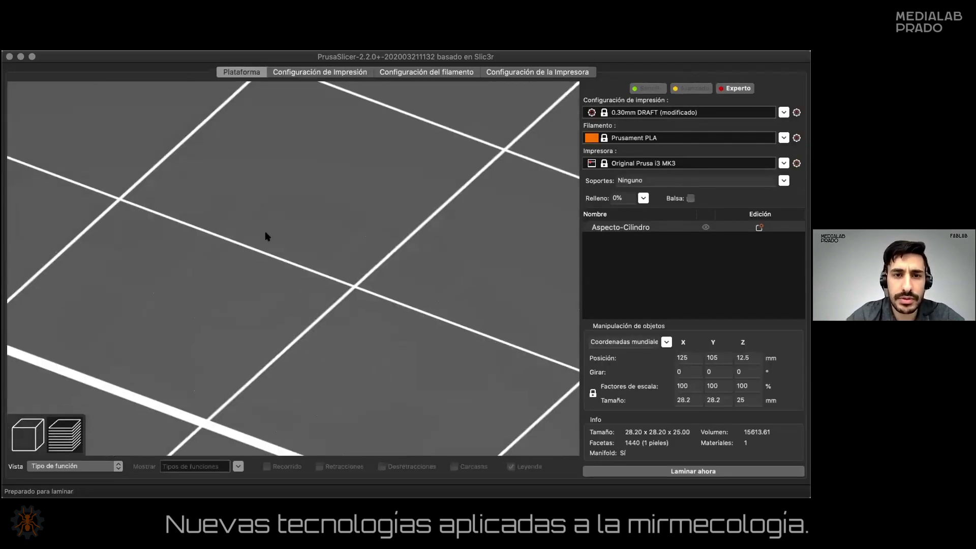
{"action": "scroll", "coordinate": [362, 294], "scroll_direction": "down", "scroll_amount": 2}
{"action": "left_click_drag", "start_coordinate": [361, 293], "coordinate": [280, 251]}
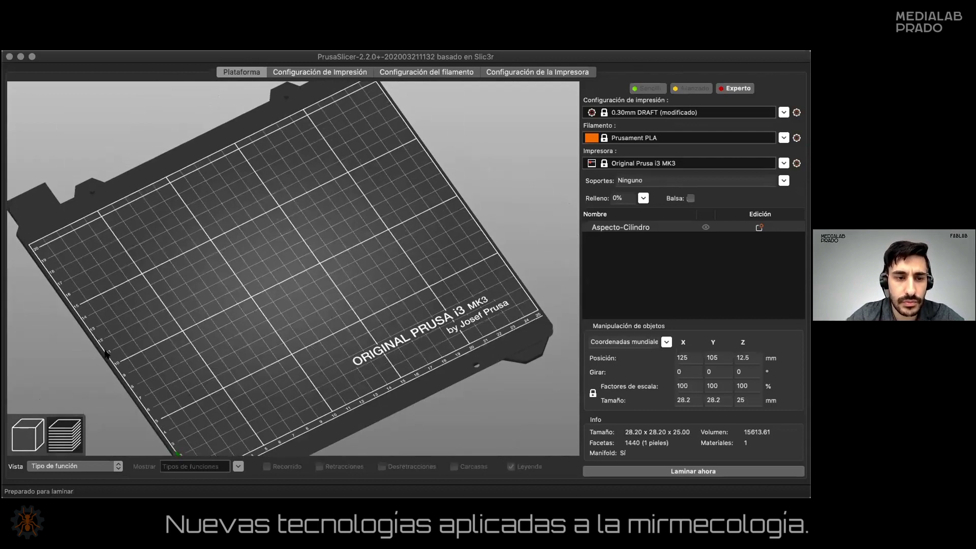
{"action": "left_click", "coordinate": [28, 433]}
{"action": "left_click_drag", "start_coordinate": [371, 304], "coordinate": [280, 284]}
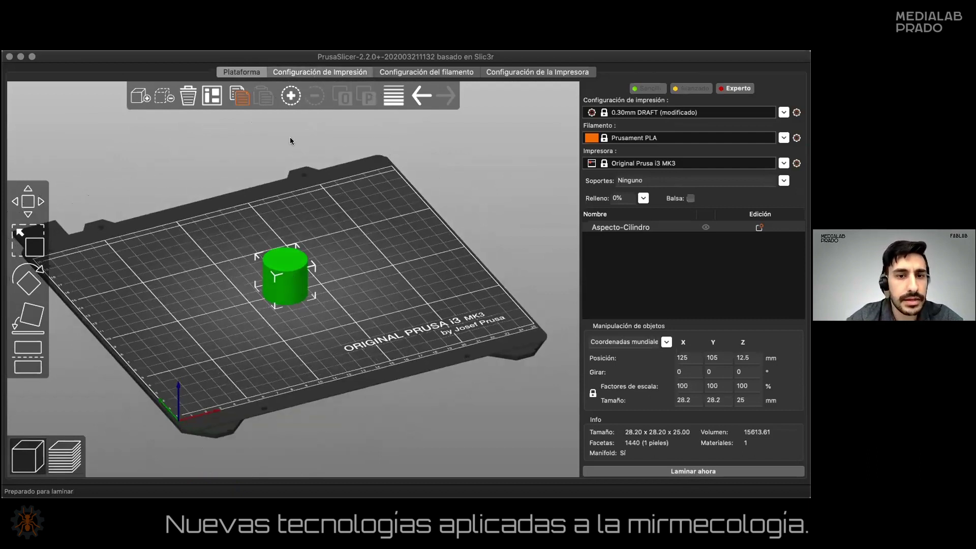
Step: Restore the infill density to the preset's 20% and set solid infill every 10 layers
{"action": "left_click", "coordinate": [303, 72]}
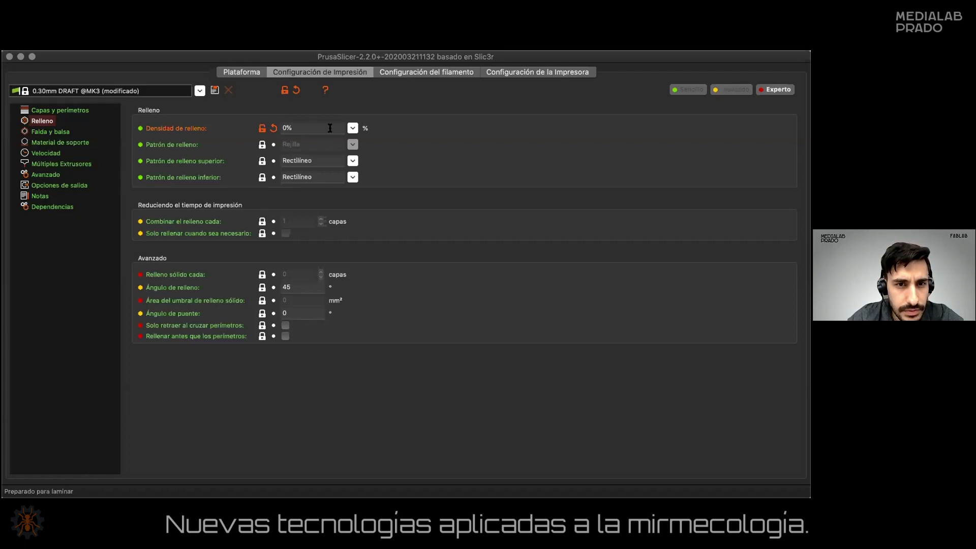
{"action": "left_click", "coordinate": [353, 128]}
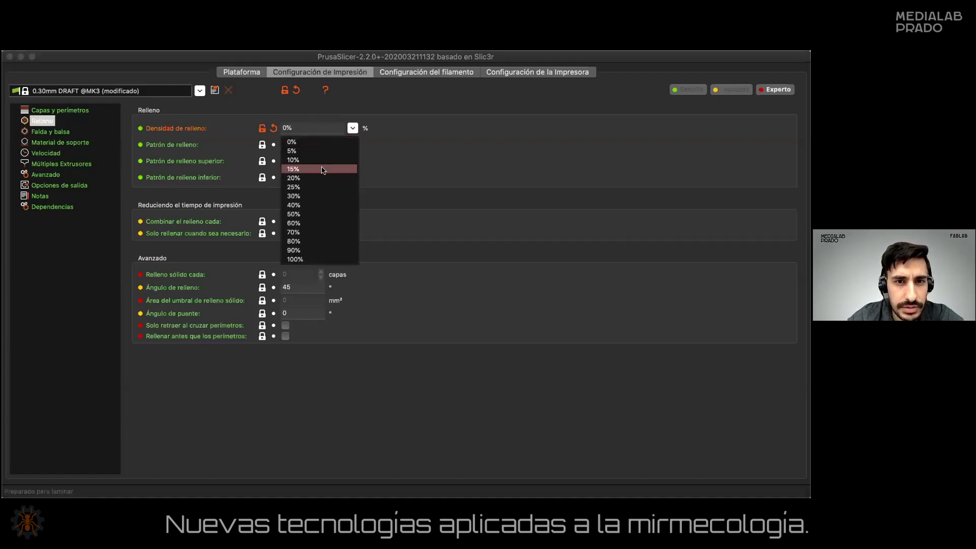
{"action": "left_click", "coordinate": [289, 136]}
{"action": "left_click", "coordinate": [273, 128]}
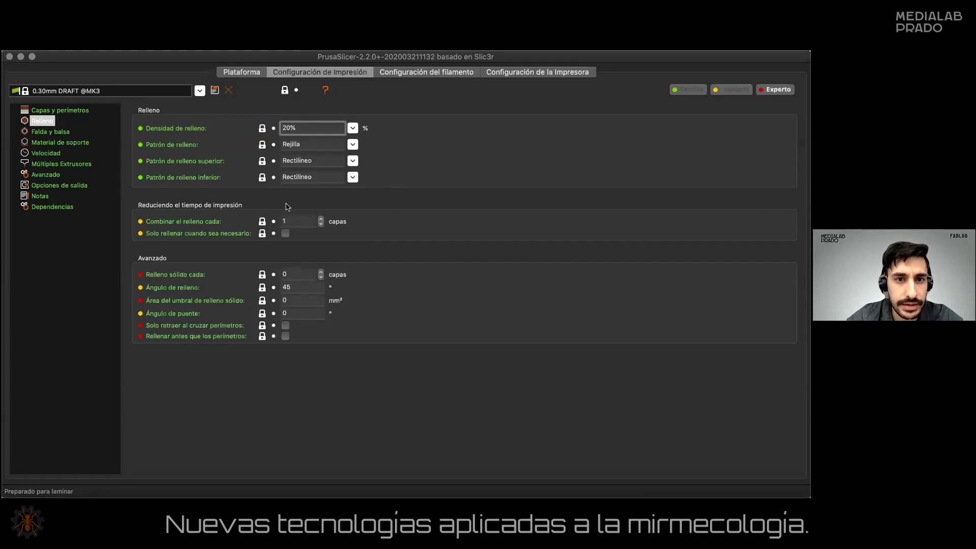
{"action": "left_click", "coordinate": [290, 271]}
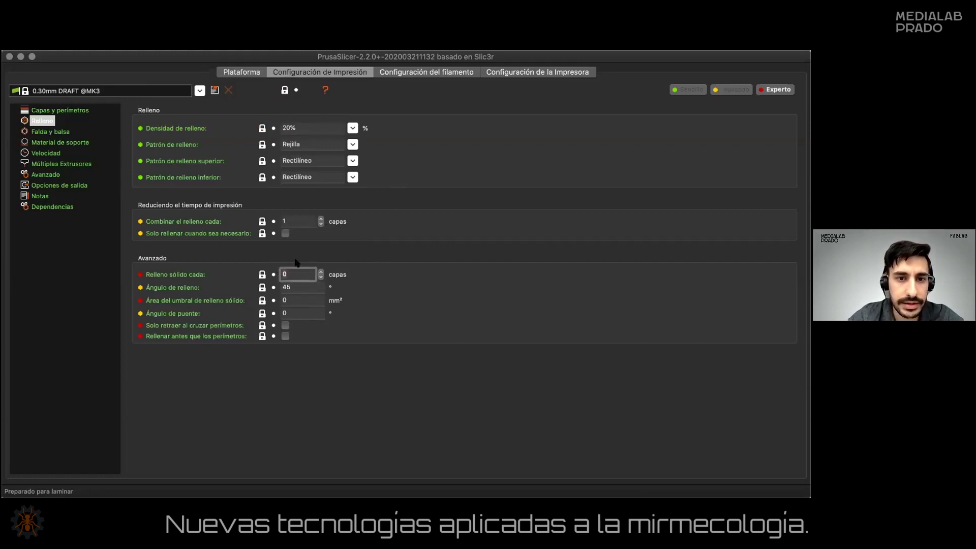
{"action": "type", "text": "10"}
Step: Slice the cylinder and step through its layers to examine the grid infill and the periodic solid layers
{"action": "left_click", "coordinate": [250, 74]}
{"action": "left_click", "coordinate": [694, 472]}
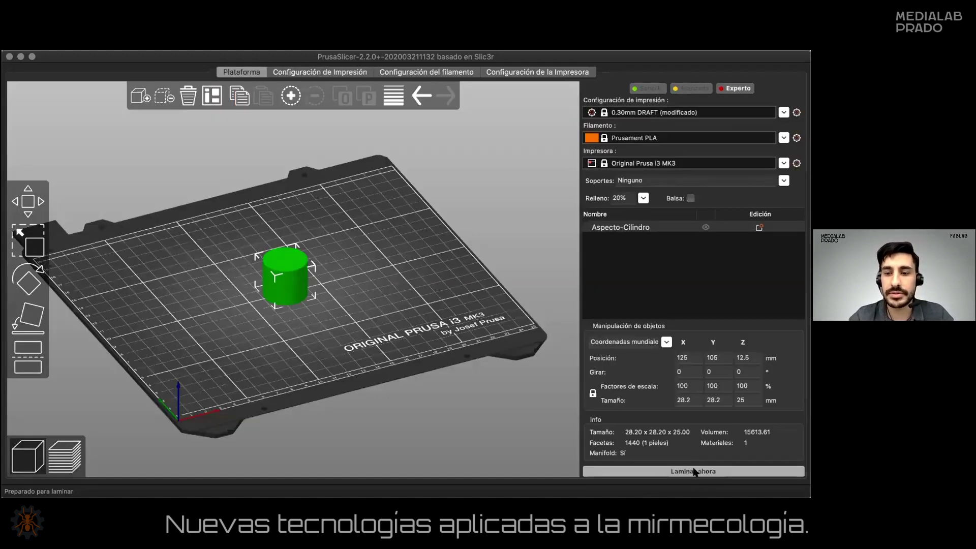
{"action": "scroll", "coordinate": [322, 293], "scroll_direction": "up", "scroll_amount": 10}
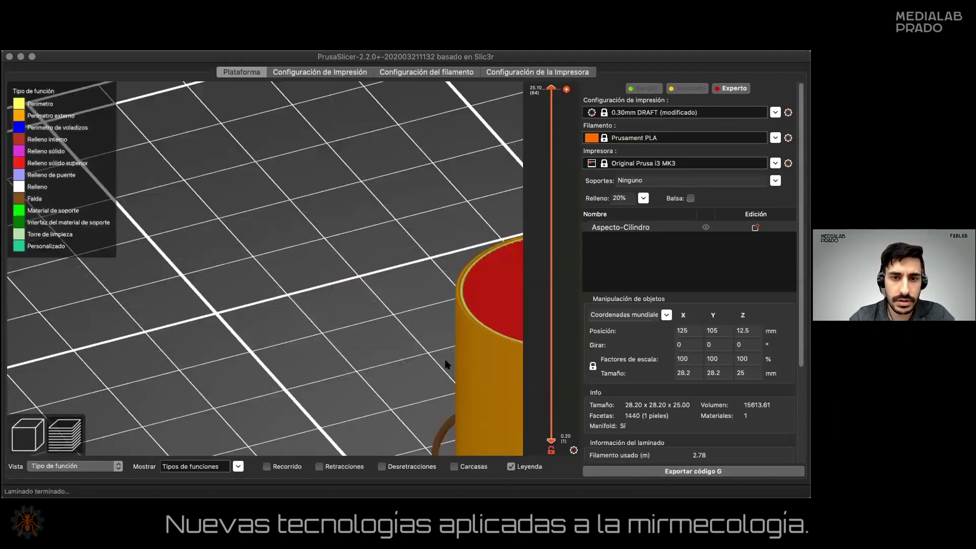
{"action": "left_click_drag", "start_coordinate": [554, 88], "coordinate": [543, 143]}
{"action": "left_click_drag", "start_coordinate": [542, 144], "coordinate": [529, 375]}
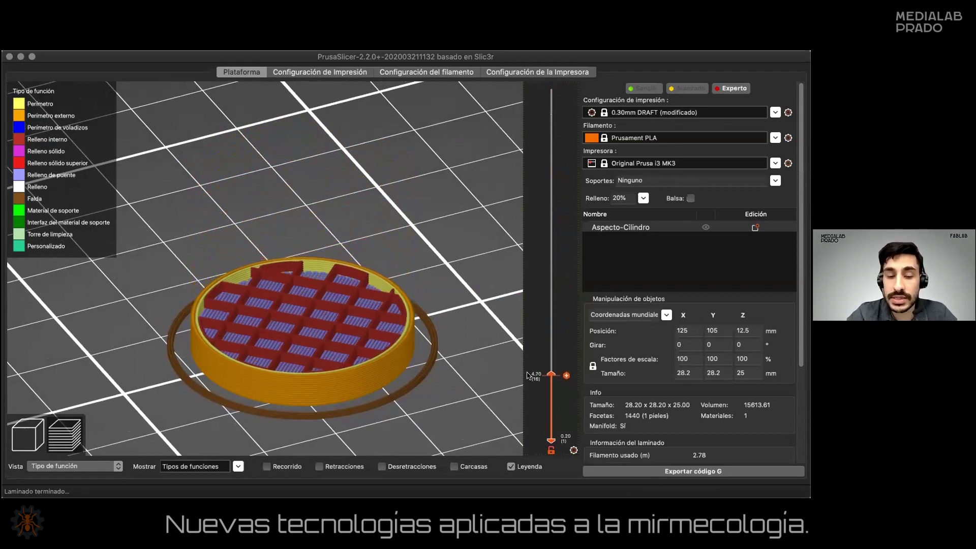
{"action": "scroll", "coordinate": [529, 376], "scroll_direction": "up", "scroll_amount": 3}
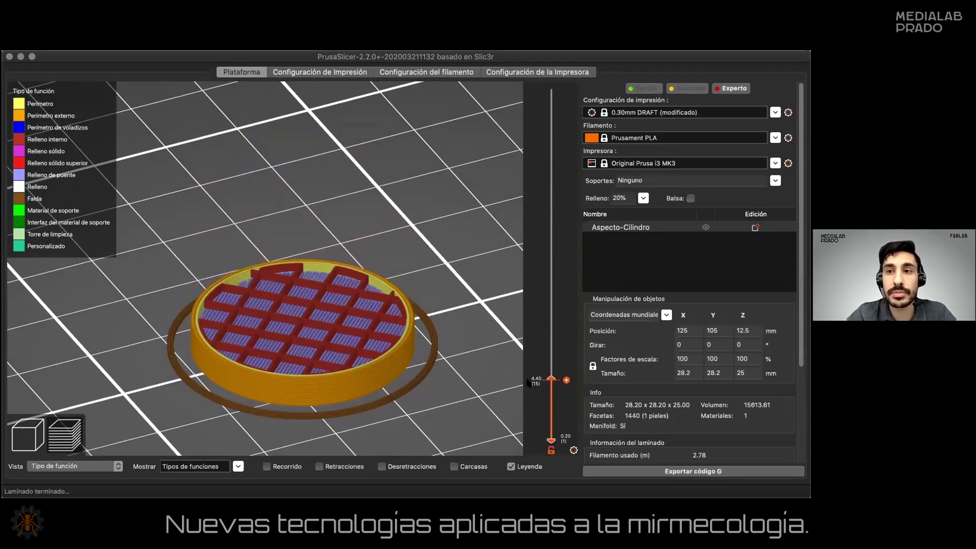
{"action": "scroll", "coordinate": [524, 351], "scroll_direction": "up", "scroll_amount": 15}
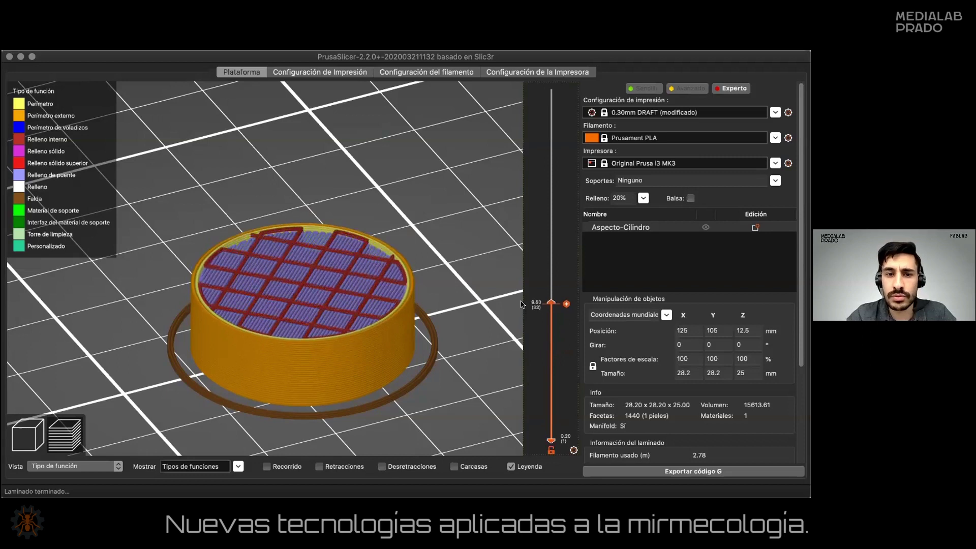
{"action": "left_click_drag", "start_coordinate": [477, 289], "coordinate": [477, 285]}
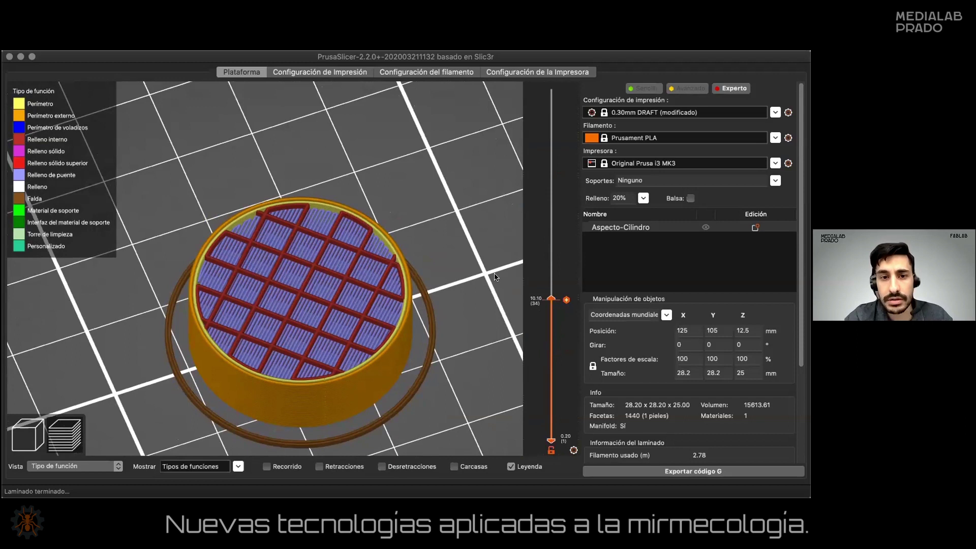
{"action": "left_click_drag", "start_coordinate": [550, 299], "coordinate": [544, 112]}
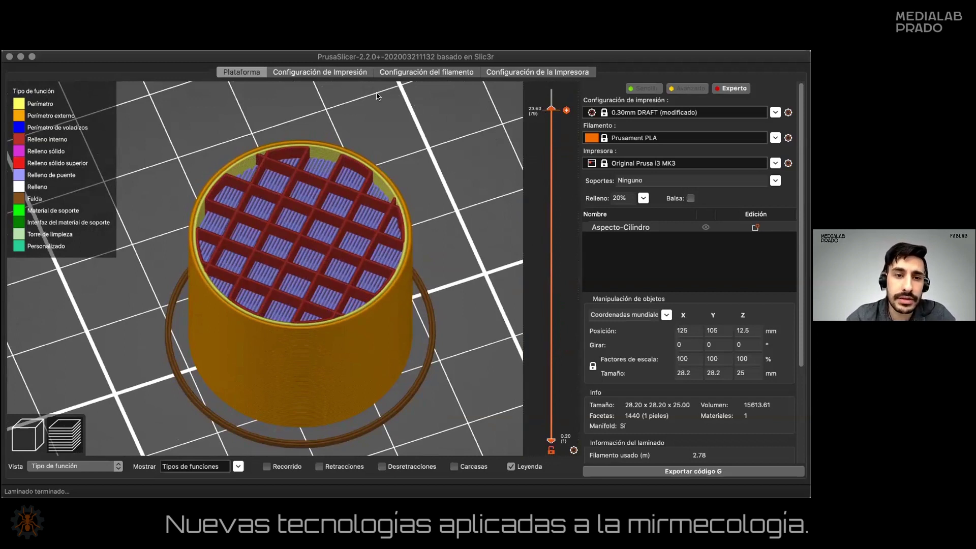
Step: Restore the solid infill interval to the preset's 0 layers
{"action": "left_click", "coordinate": [329, 74]}
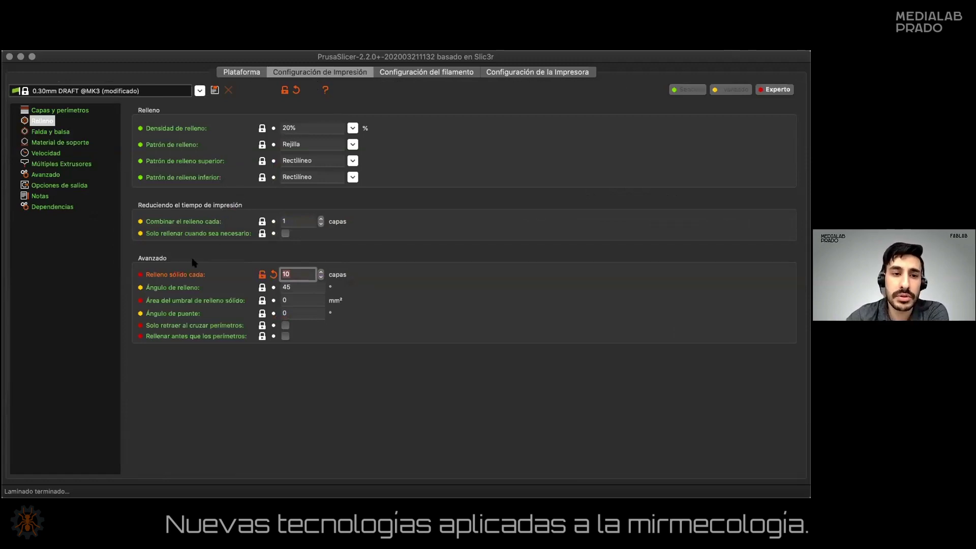
{"action": "left_click", "coordinate": [274, 275]}
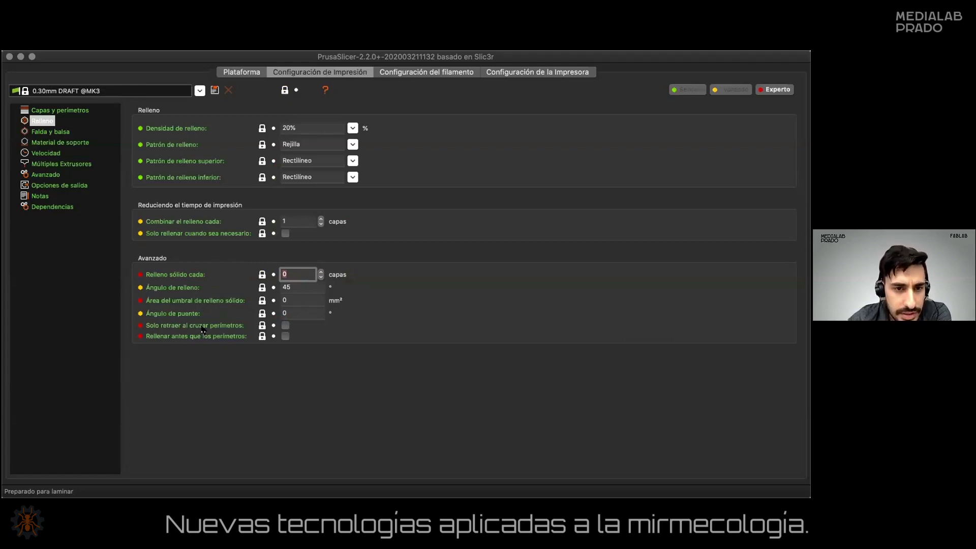
{"action": "mouse_move", "coordinate": [201, 329]}
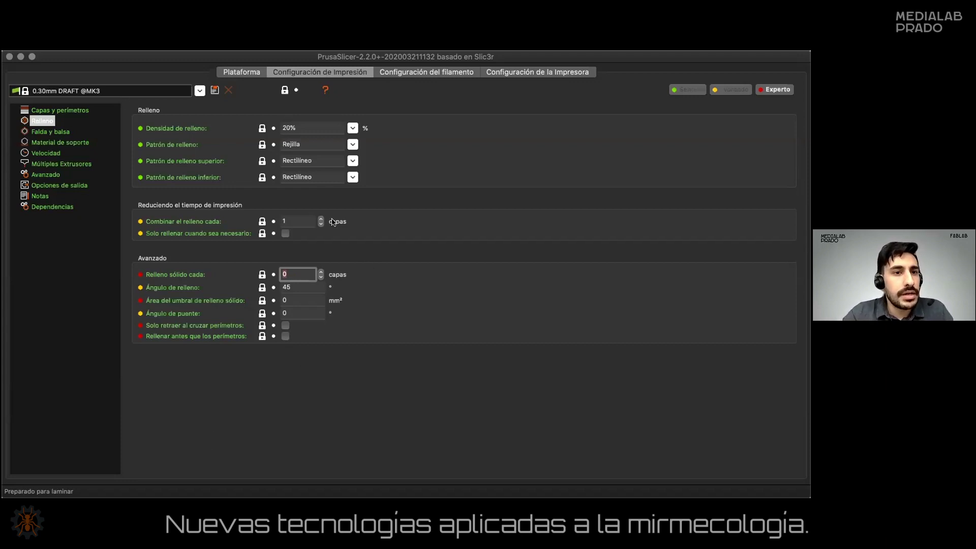
Step: Review the Falda y balsa settings, and set the forced supports to the first 3 layers in the support material settings
{"action": "left_click", "coordinate": [68, 132]}
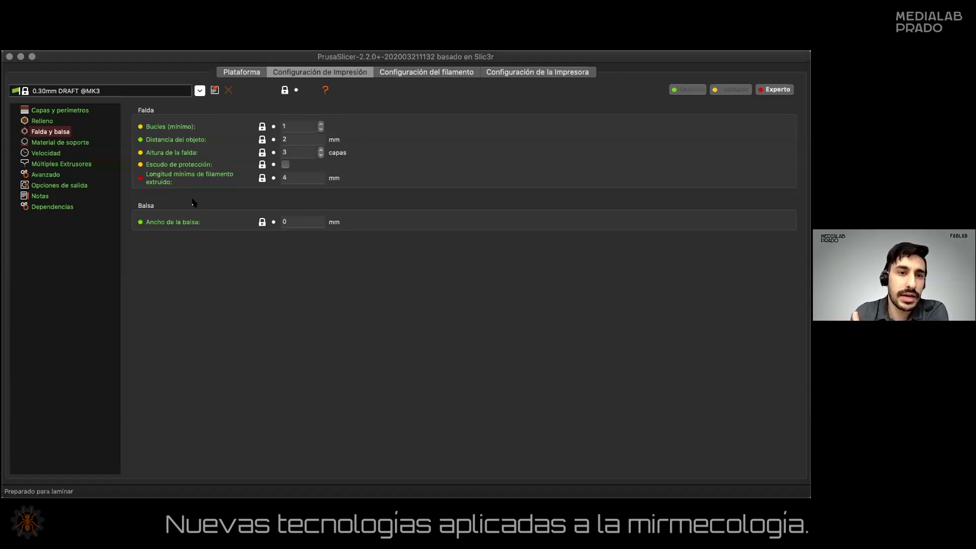
{"action": "left_click", "coordinate": [79, 142]}
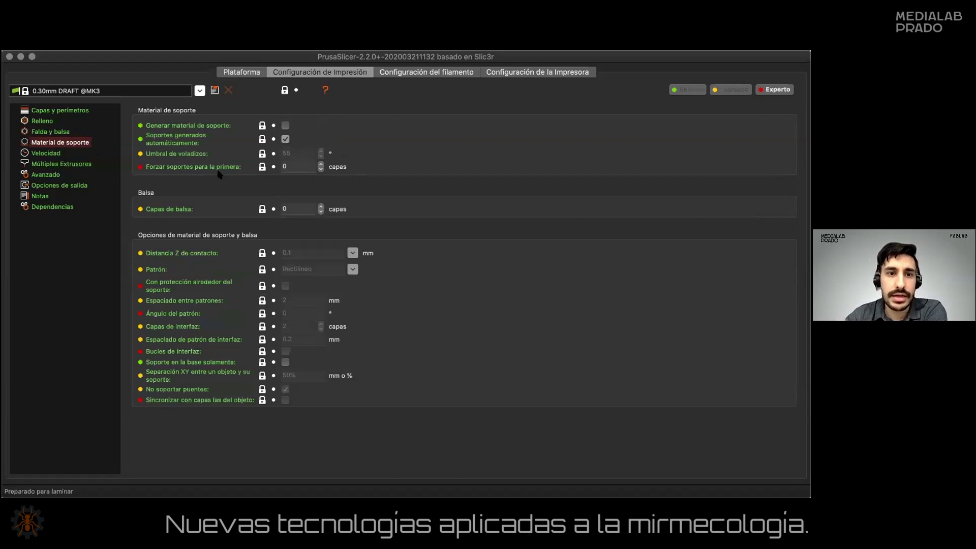
{"action": "triple_click", "coordinate": [321, 165]}
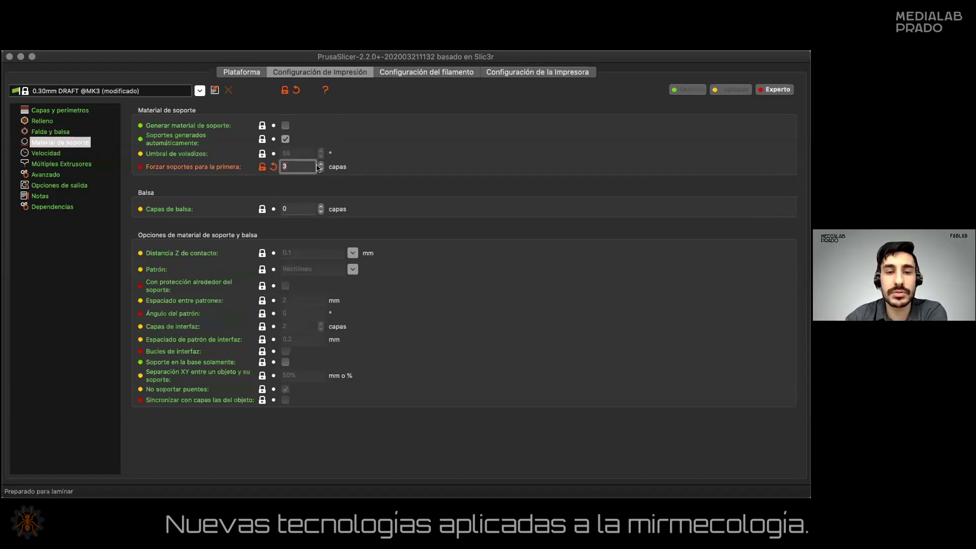
Step: Restore the forced supports to the first 0 layers, and delete the cylinder from the platform
{"action": "triple_click", "coordinate": [321, 169]}
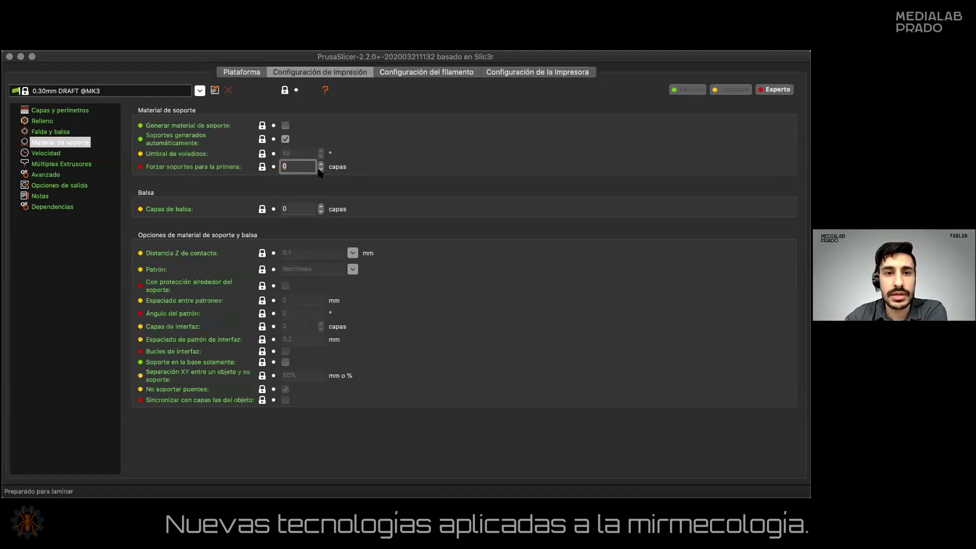
{"action": "left_click", "coordinate": [241, 72]}
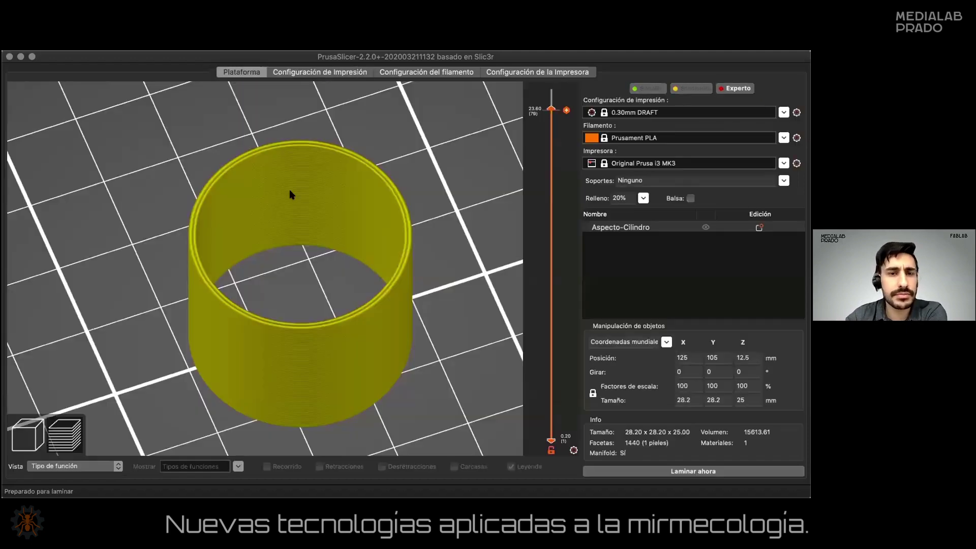
{"action": "left_click", "coordinate": [23, 445]}
{"action": "key", "text": "Delete"}
{"action": "scroll", "coordinate": [297, 304], "scroll_direction": "up", "scroll_amount": 10}
{"action": "scroll", "coordinate": [297, 305], "scroll_direction": "down", "scroll_amount": 5}
{"action": "scroll", "coordinate": [133, 122], "scroll_direction": "down", "scroll_amount": 8}
Step: Import the model "02 5x5 Deca. Vent. x2 Hor_v1.stl" from the CLASE folder on the Desktop
{"action": "left_click", "coordinate": [135, 96]}
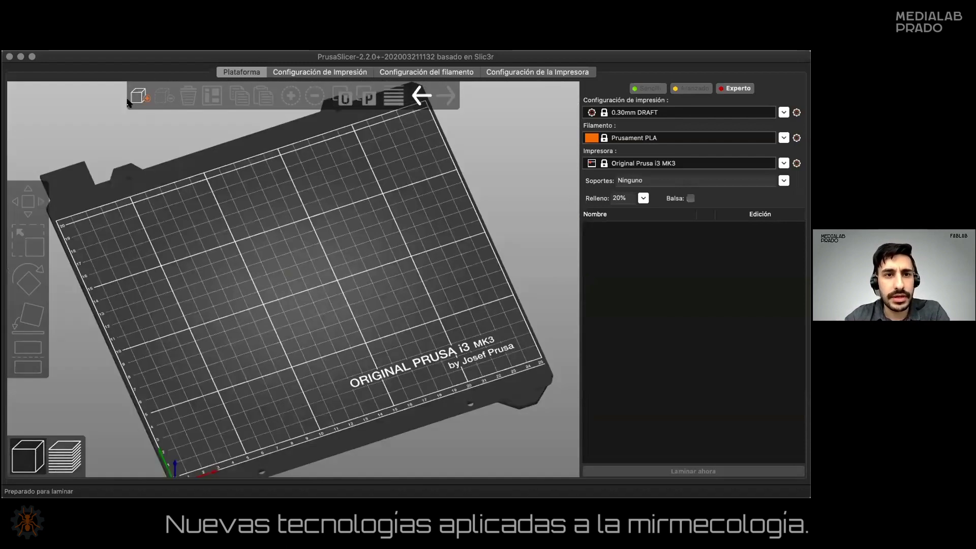
{"action": "left_click", "coordinate": [223, 195]}
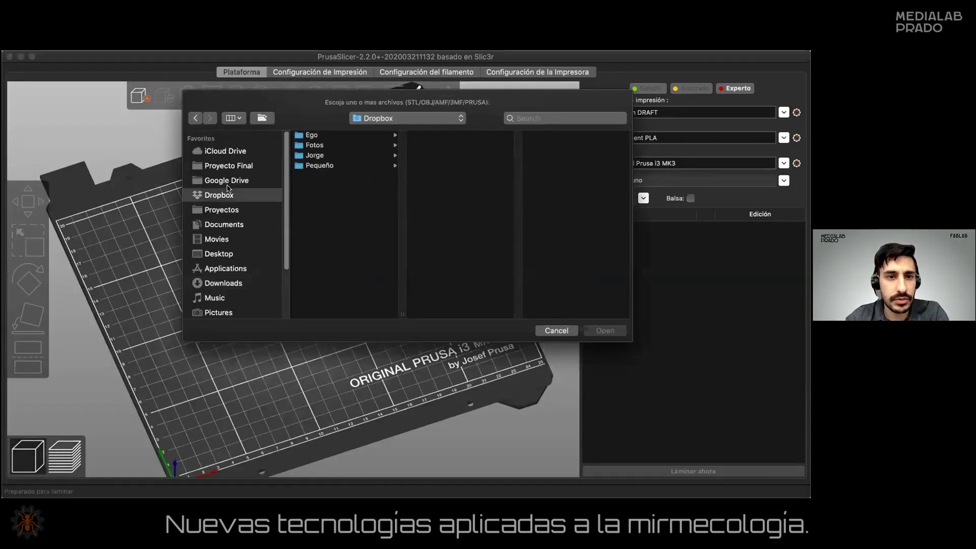
{"action": "left_click", "coordinate": [227, 281]}
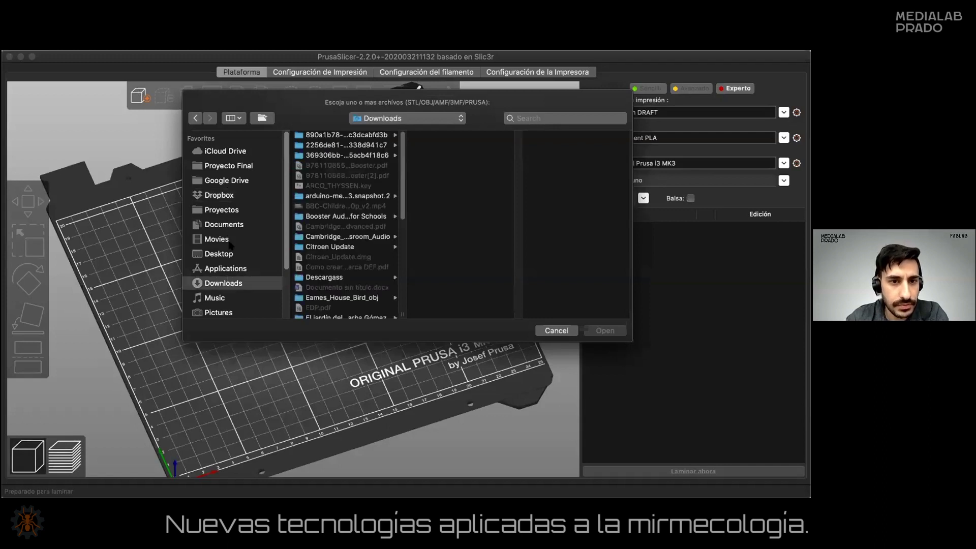
{"action": "left_click", "coordinate": [227, 254]}
{"action": "left_click", "coordinate": [331, 155]}
{"action": "left_click", "coordinate": [451, 136]}
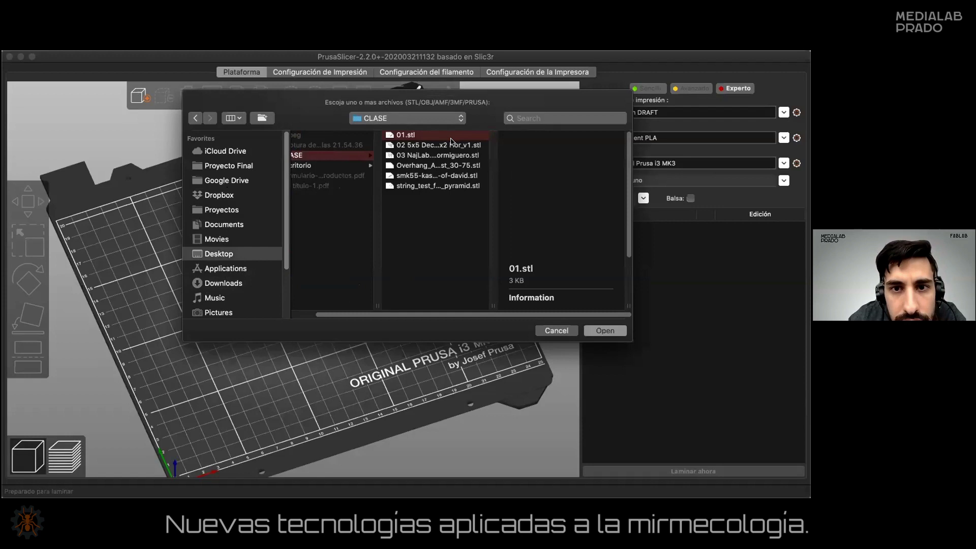
{"action": "left_click", "coordinate": [449, 147]}
{"action": "key", "text": "Up"}
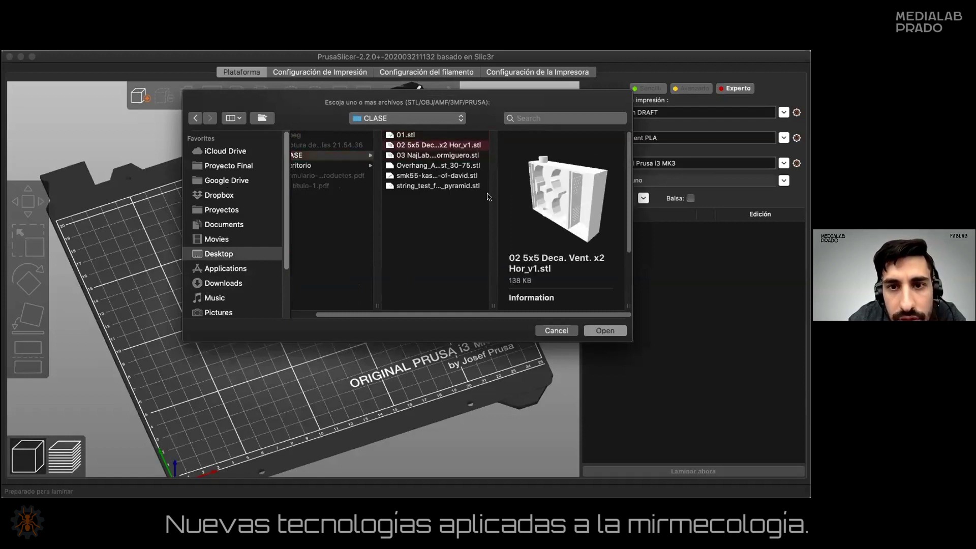
{"action": "left_click", "coordinate": [614, 330]}
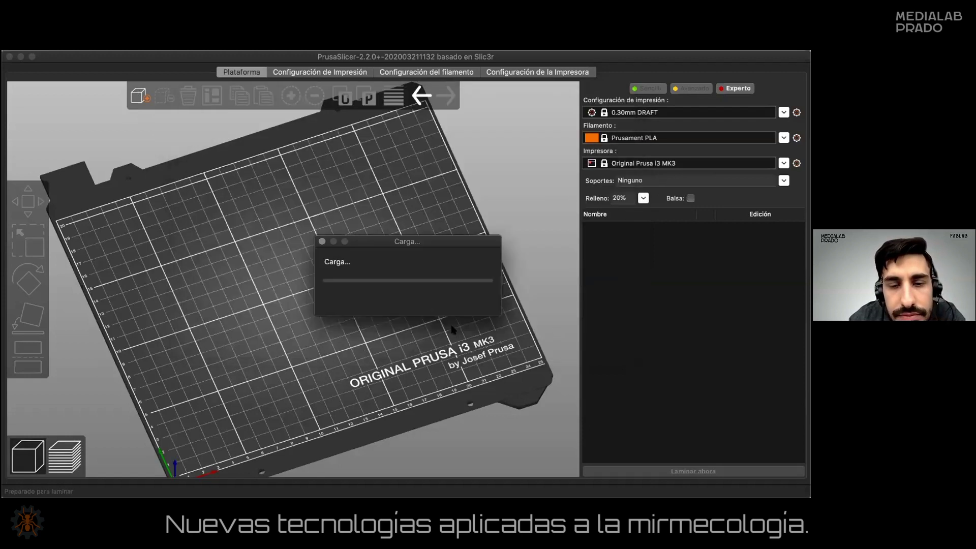
{"action": "left_click_drag", "start_coordinate": [440, 346], "coordinate": [388, 349]}
{"action": "scroll", "coordinate": [388, 348], "scroll_direction": "up", "scroll_amount": 5}
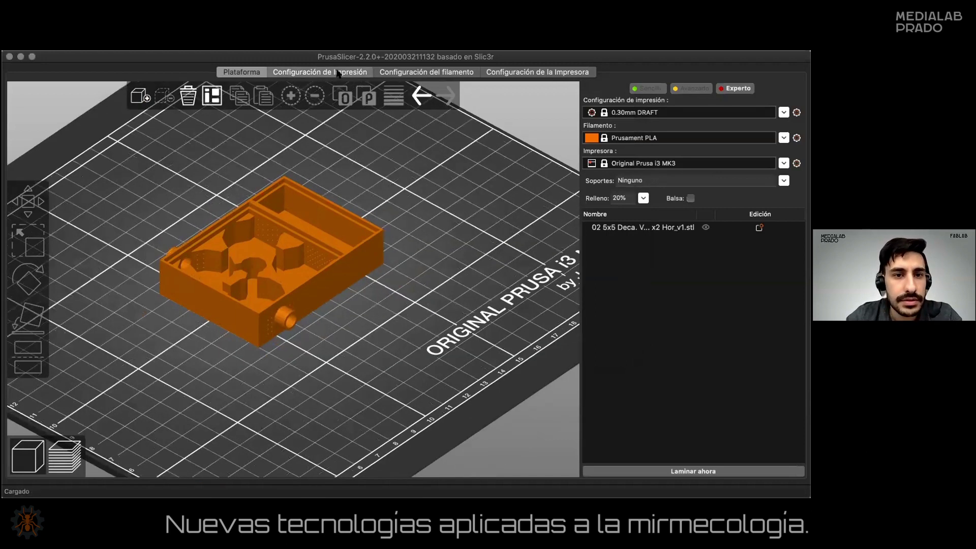
Step: Slice the imported nest model and lower the layer preview to layer 17 to examine the height of the side connector
{"action": "left_click", "coordinate": [320, 71]}
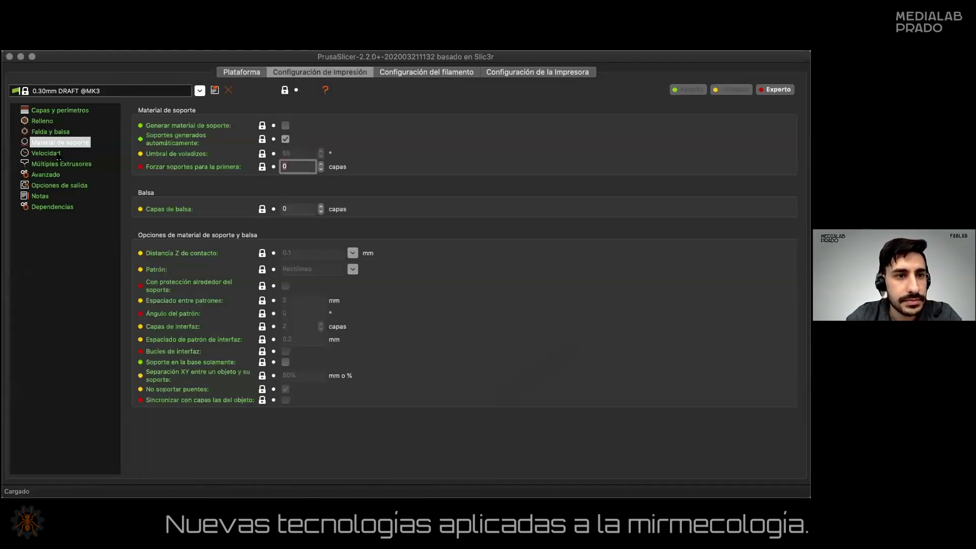
{"action": "left_click", "coordinate": [253, 74]}
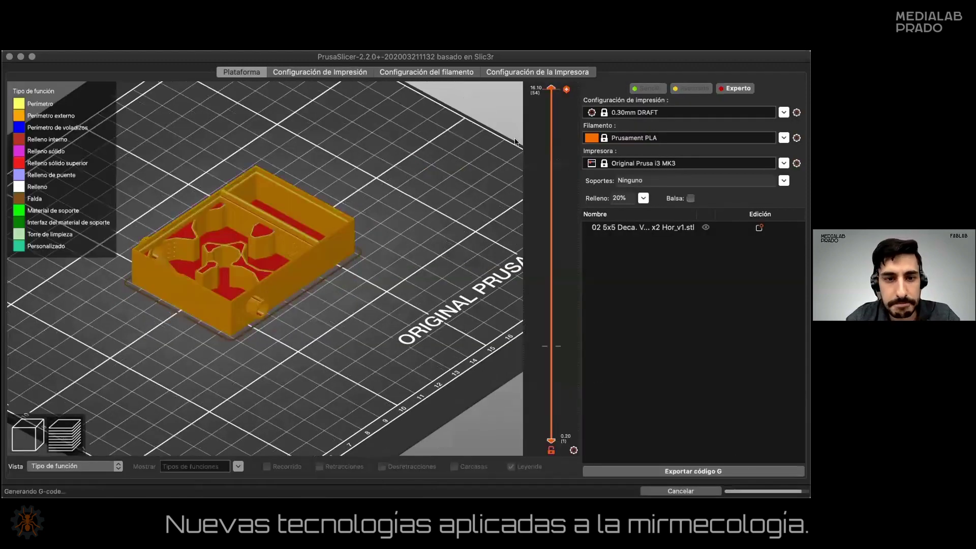
{"action": "left_click_drag", "start_coordinate": [531, 99], "coordinate": [525, 319]}
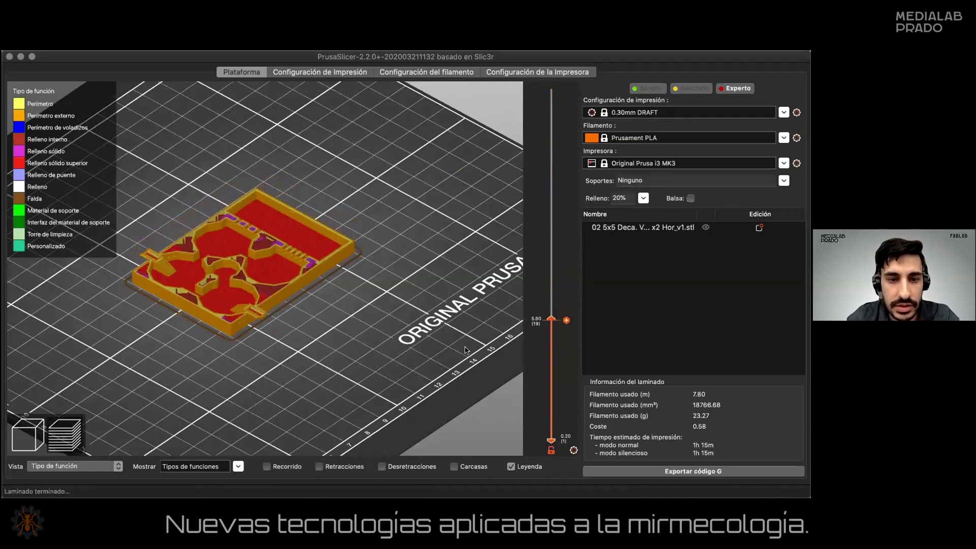
{"action": "key", "text": "3"}
{"action": "left_click_drag", "start_coordinate": [551, 321], "coordinate": [548, 336]}
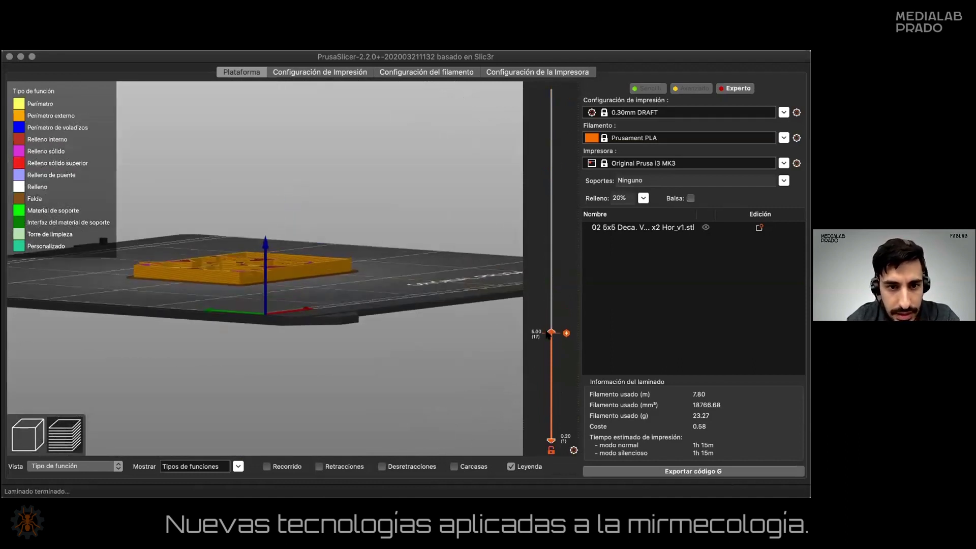
Step: Set the forced supports to the first 17 layers, then slice the model and examine it at full height
{"action": "left_click", "coordinate": [301, 72]}
{"action": "type", "text": "4"}
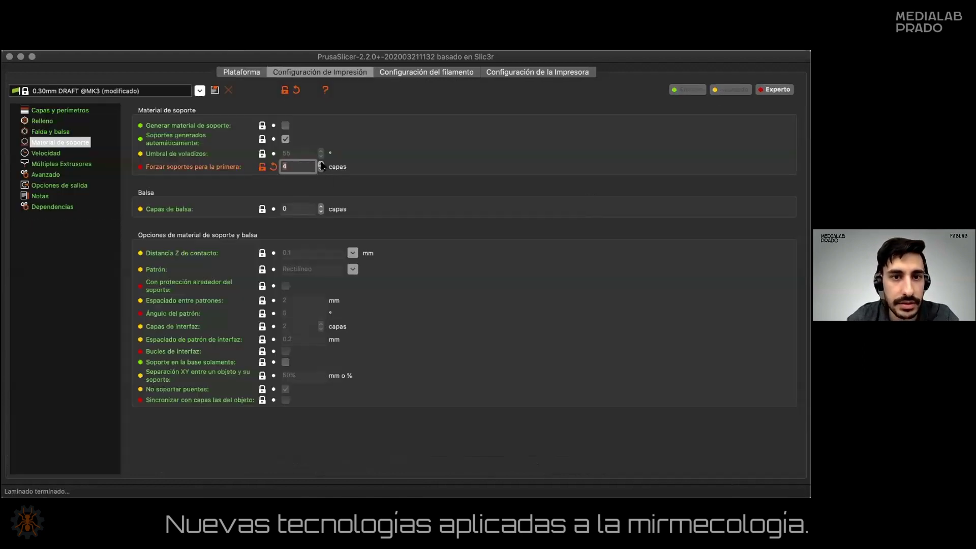
{"action": "left_click", "coordinate": [321, 164]}
{"action": "left_click", "coordinate": [321, 164]}
{"action": "left_click", "coordinate": [321, 165]}
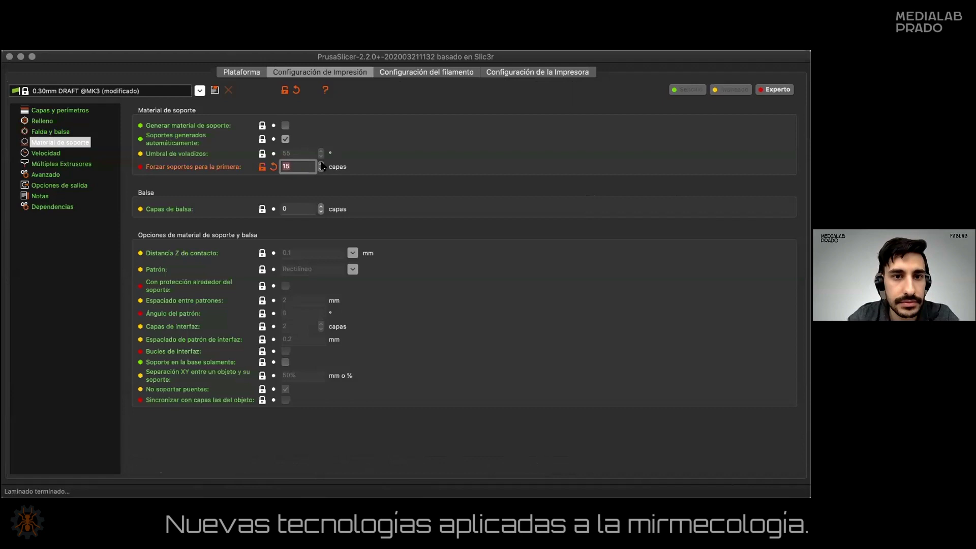
{"action": "left_click", "coordinate": [239, 74]}
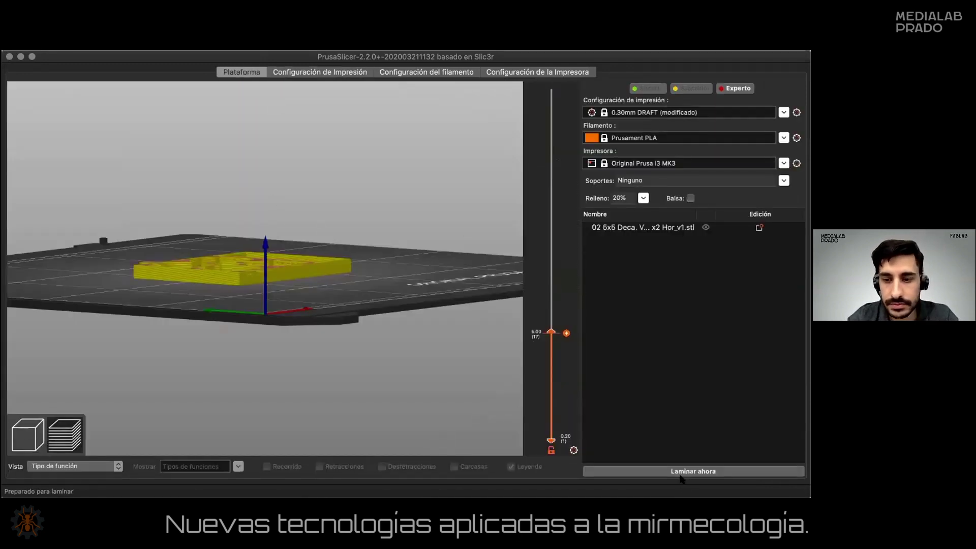
{"action": "left_click", "coordinate": [682, 475]}
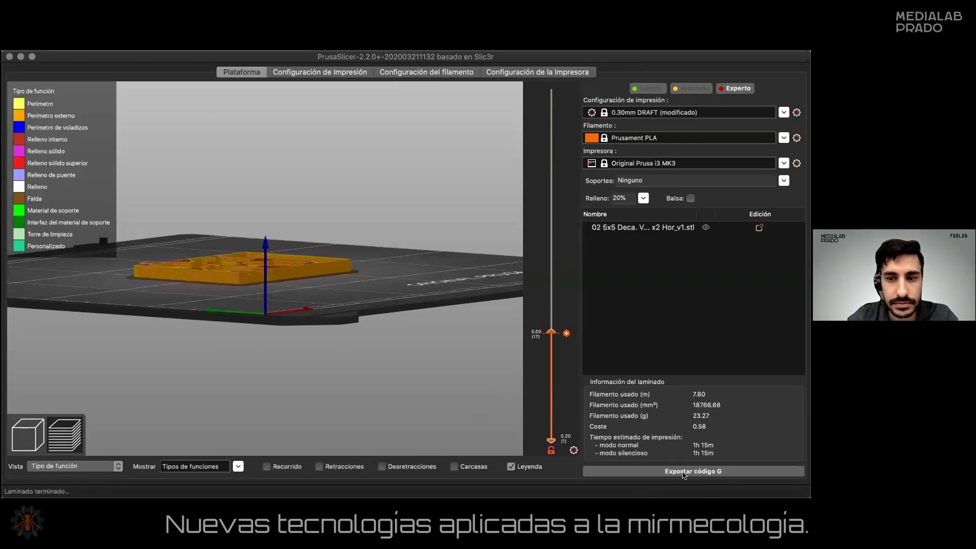
{"action": "left_click_drag", "start_coordinate": [550, 333], "coordinate": [551, 89]}
{"action": "left_click_drag", "start_coordinate": [342, 333], "coordinate": [402, 320]}
Step: Set the supports to "Soporte en la base solamente" with bridging perimeter detection accepted, and slice the model to examine the supports
{"action": "left_click", "coordinate": [783, 181]}
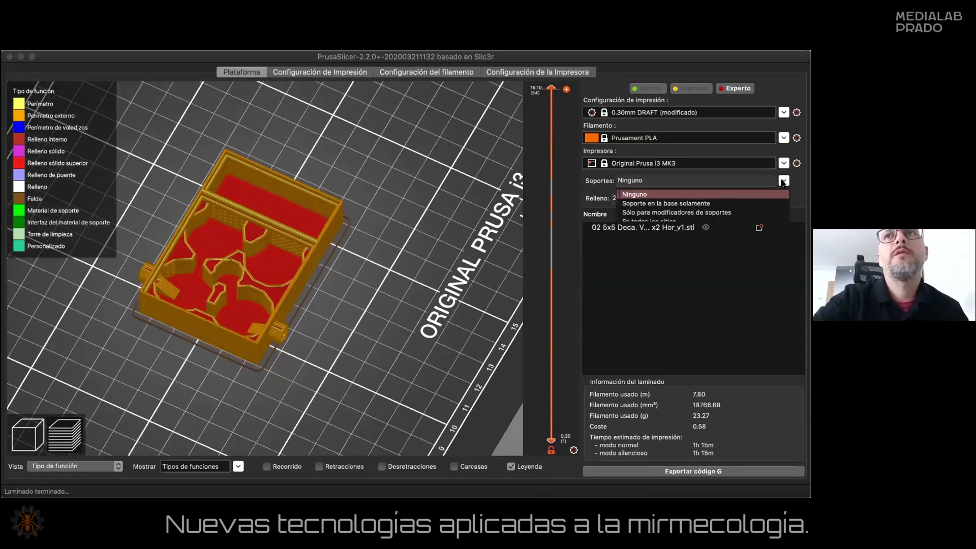
{"action": "left_click", "coordinate": [693, 203]}
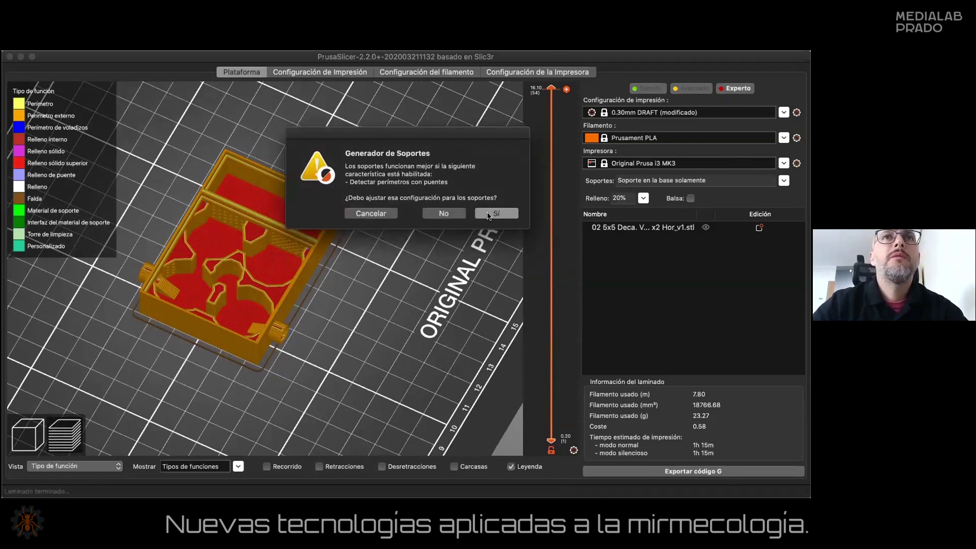
{"action": "left_click", "coordinate": [489, 215]}
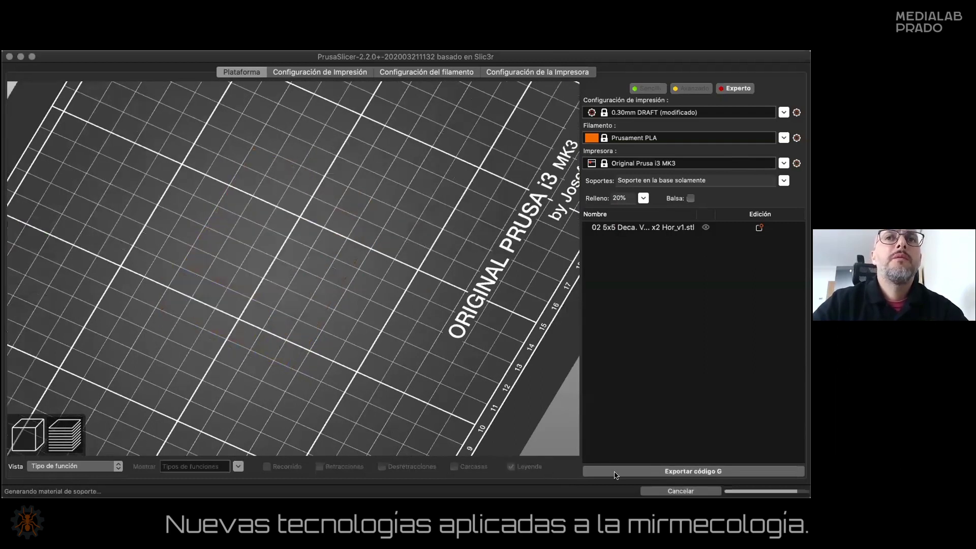
{"action": "left_click_drag", "start_coordinate": [368, 389], "coordinate": [431, 332]}
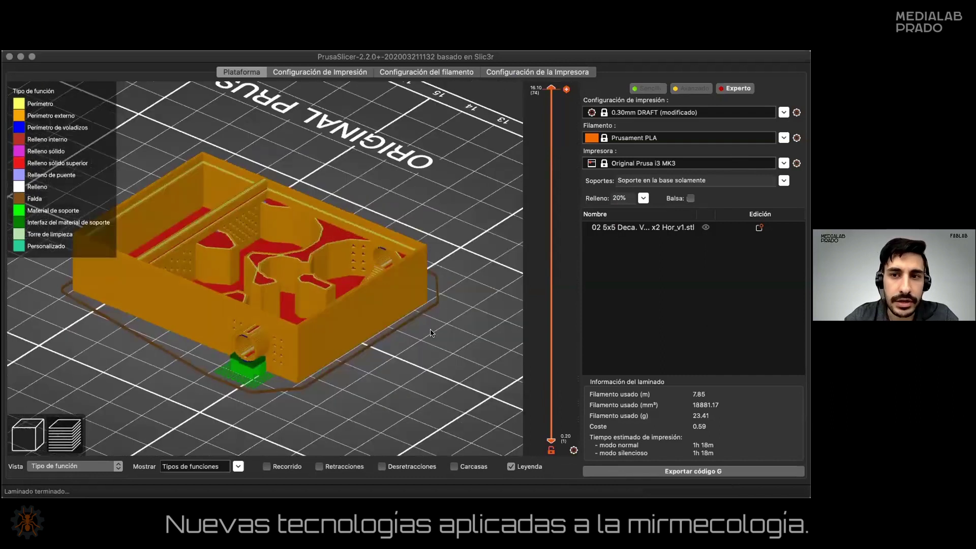
{"action": "scroll", "coordinate": [431, 332], "scroll_direction": "up", "scroll_amount": 3}
{"action": "scroll", "coordinate": [218, 249], "scroll_direction": "down", "scroll_amount": 3}
Step: Set the forced supports to the first 0 layers, and reslice the model to examine the support under the side connector
{"action": "left_click", "coordinate": [305, 74]}
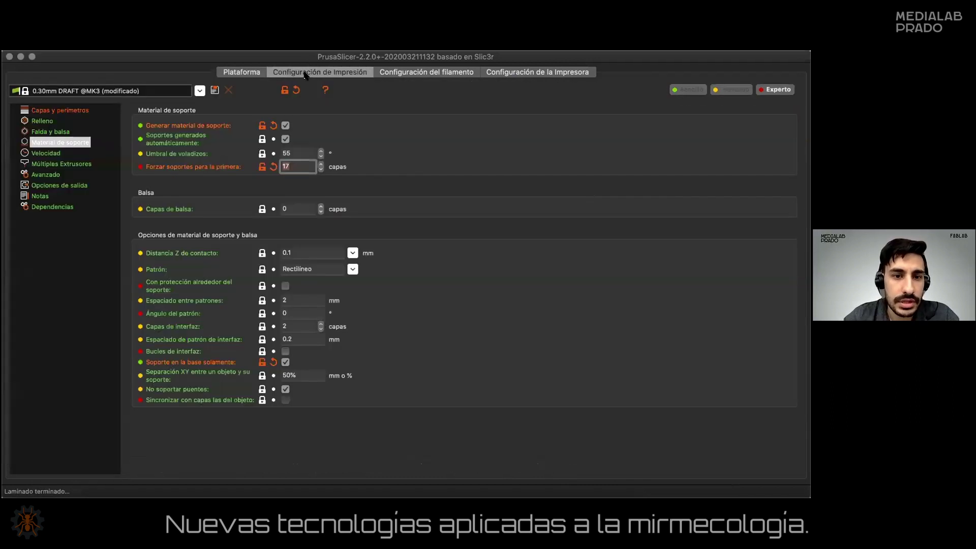
{"action": "double_click", "coordinate": [304, 166]}
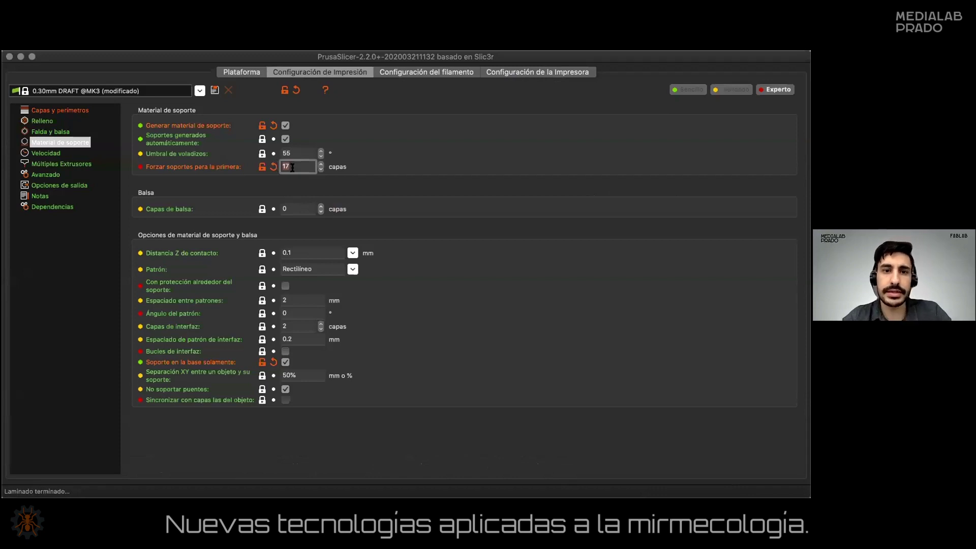
{"action": "left_click", "coordinate": [256, 74]}
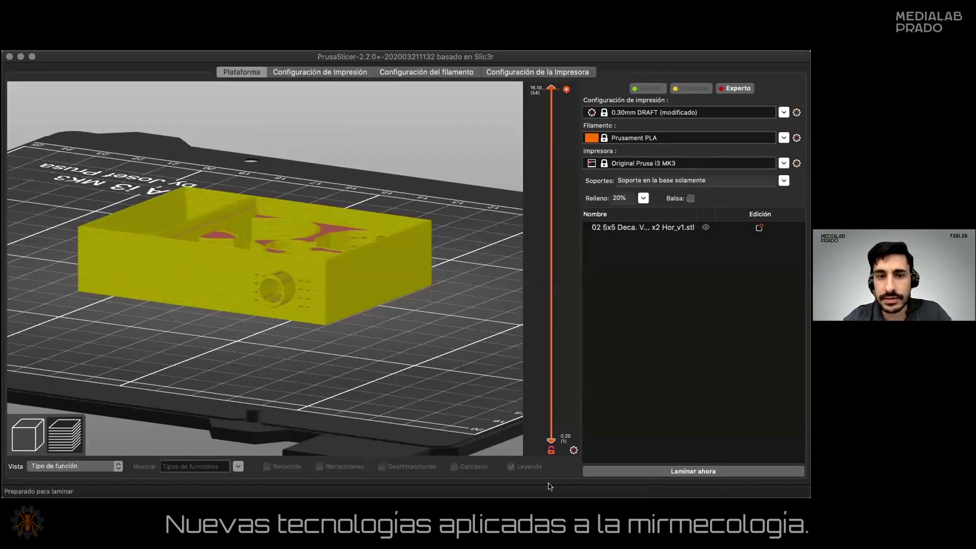
{"action": "left_click", "coordinate": [622, 471]}
{"action": "scroll", "coordinate": [359, 405], "scroll_direction": "up", "scroll_amount": 1}
{"action": "left_click_drag", "start_coordinate": [356, 382], "coordinate": [368, 389]}
{"action": "left_click_drag", "start_coordinate": [379, 356], "coordinate": [384, 351]}
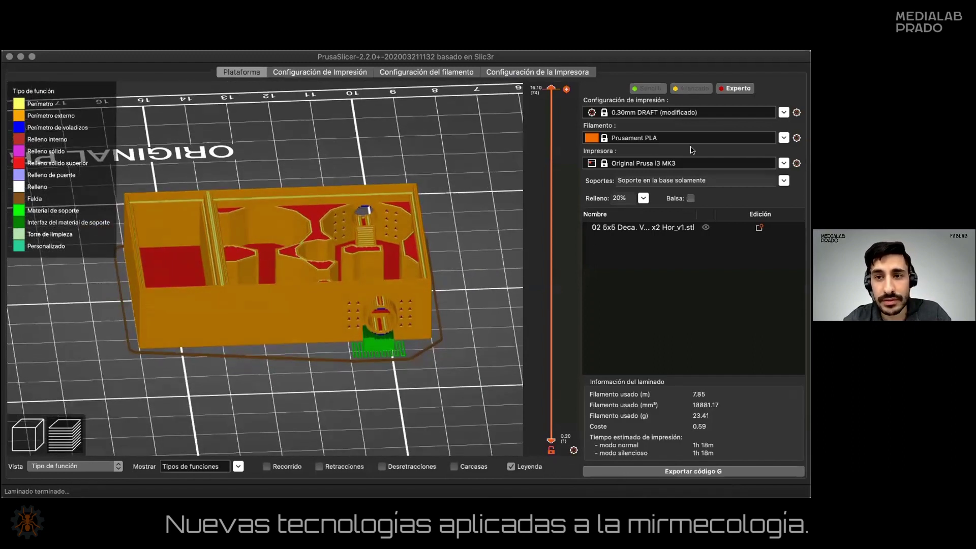
Step: Change the supports to "En todos los sitios", and slice the model to examine the supports inside it
{"action": "left_click", "coordinate": [782, 181]}
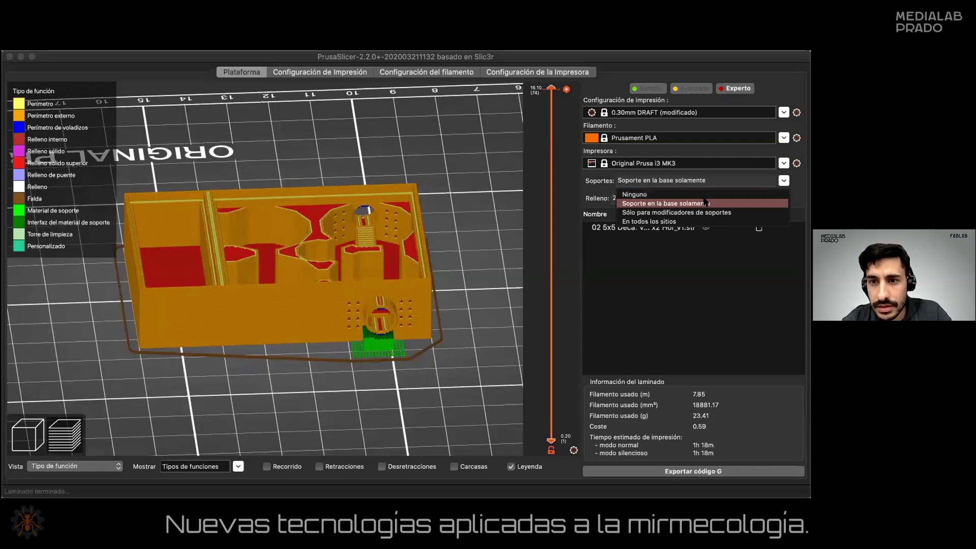
{"action": "left_click", "coordinate": [672, 221]}
{"action": "left_click", "coordinate": [691, 473]}
{"action": "left_click_drag", "start_coordinate": [438, 387], "coordinate": [300, 74]}
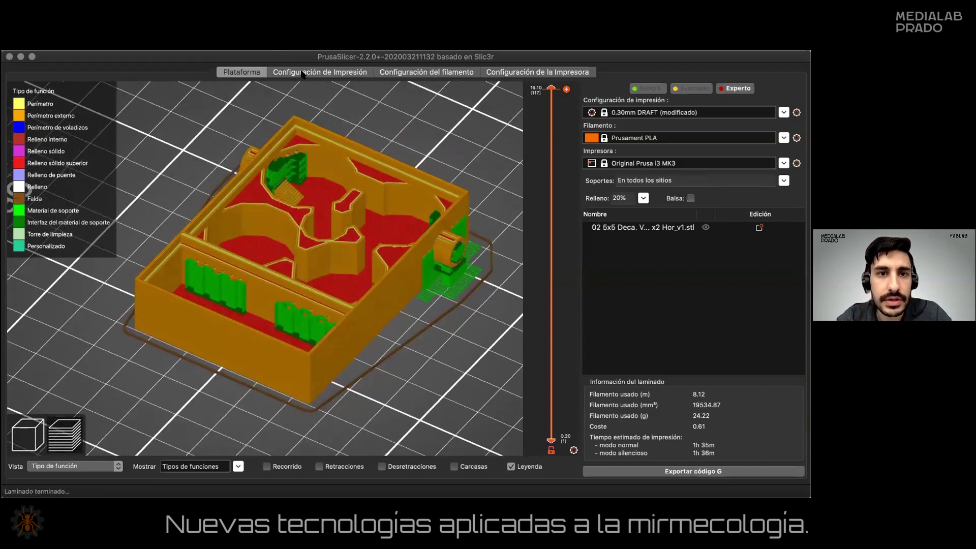
Step: Force supports for the first 17 layers with supports everywhere, and reslice the model to examine the interior from several sides
{"action": "left_click", "coordinate": [302, 72]}
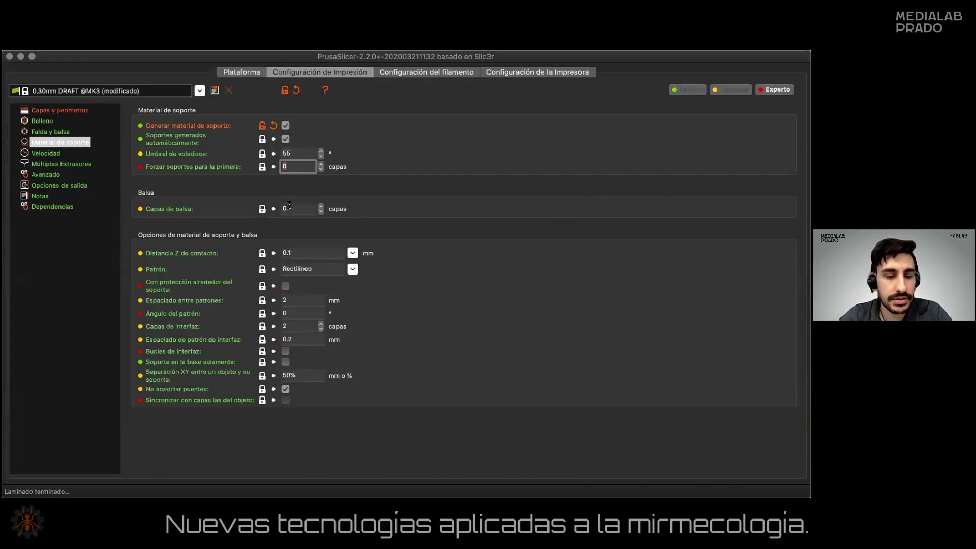
{"action": "left_click", "coordinate": [296, 153]}
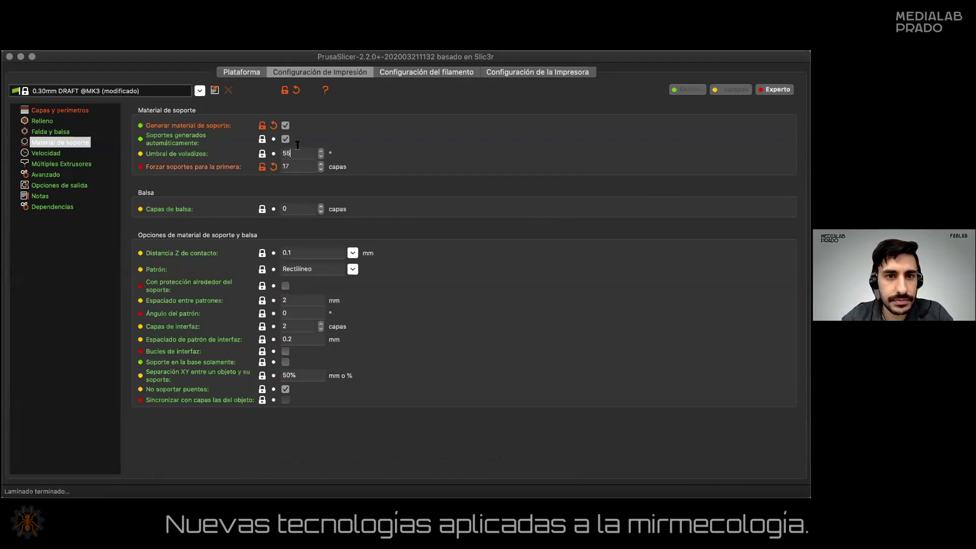
{"action": "left_click", "coordinate": [230, 72]}
{"action": "left_click", "coordinate": [758, 471]}
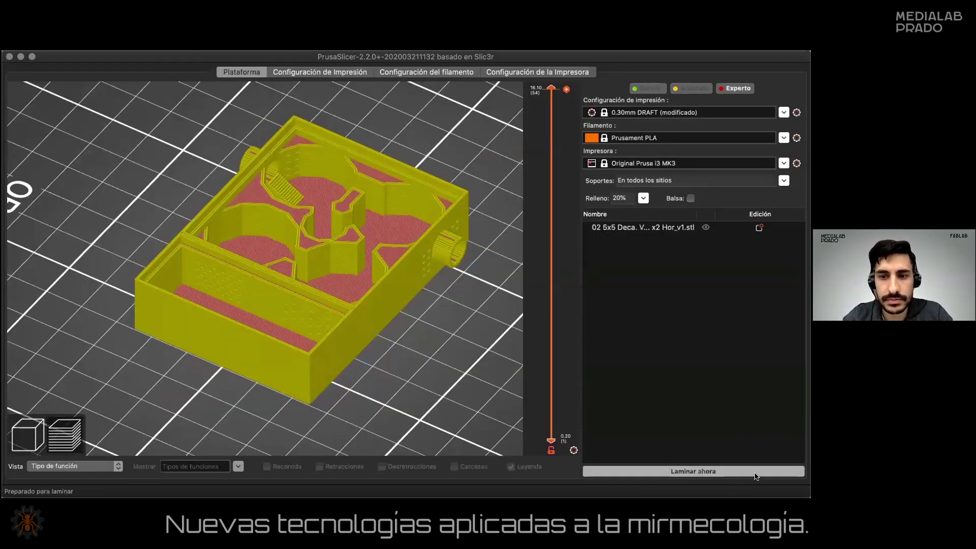
{"action": "left_click_drag", "start_coordinate": [502, 391], "coordinate": [391, 314]}
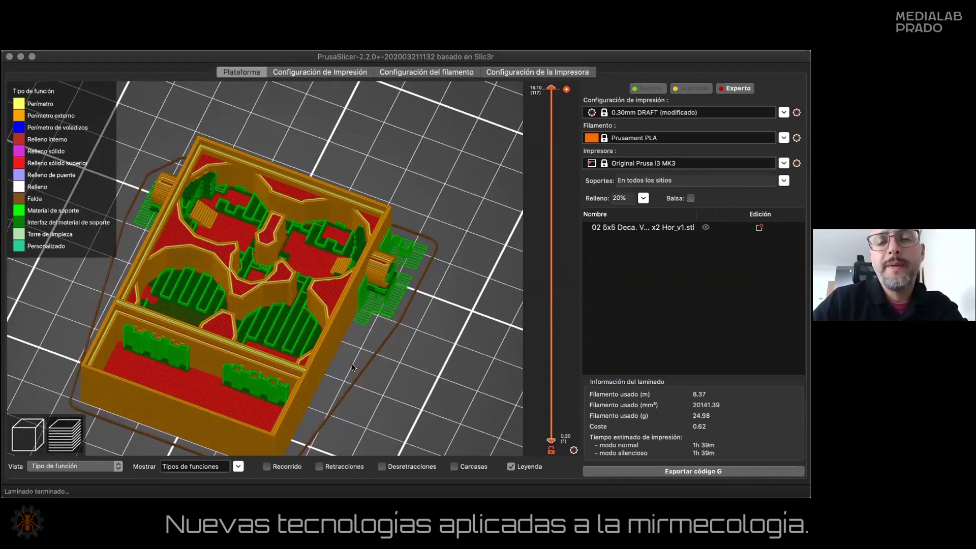
{"action": "left_click_drag", "start_coordinate": [359, 393], "coordinate": [416, 387]}
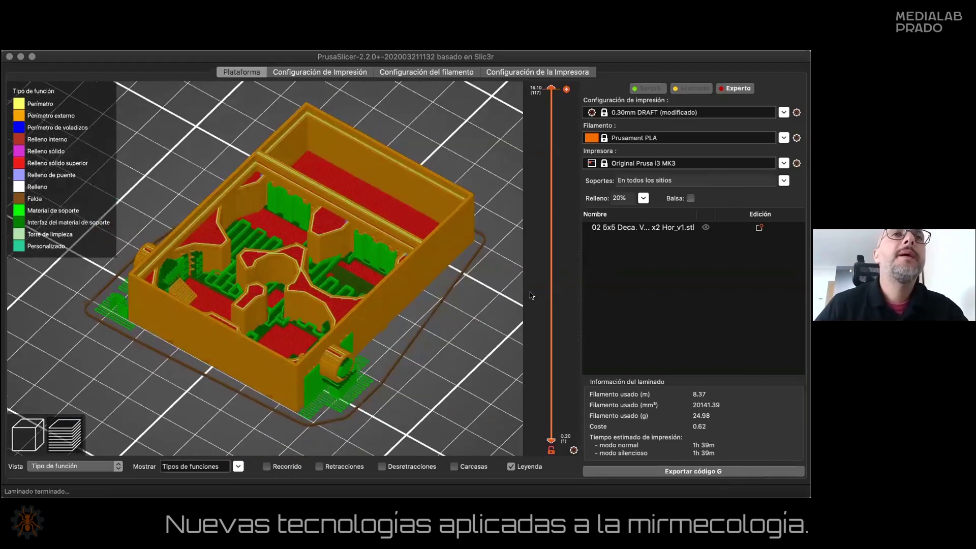
Step: Set the forced supports to the first 30 layers and reslice the model
{"action": "left_click", "coordinate": [359, 73]}
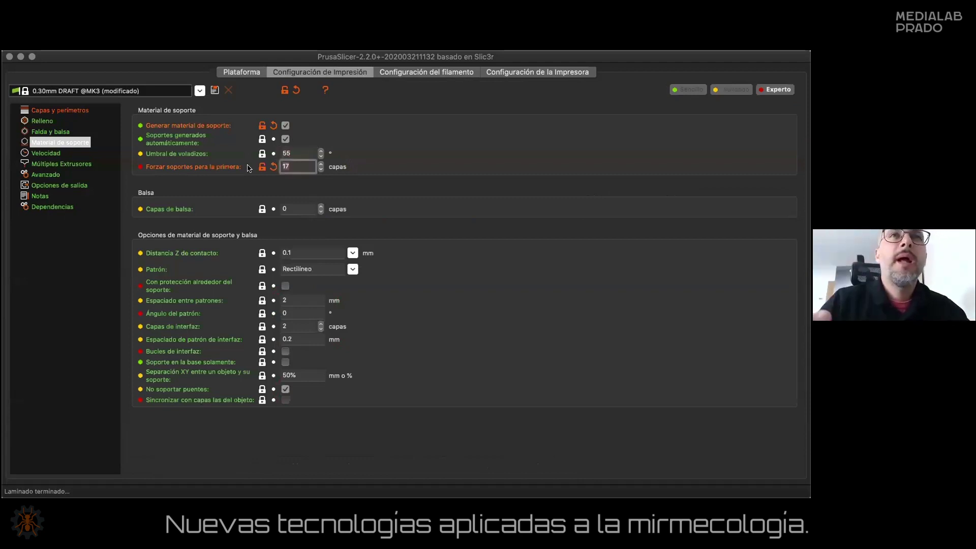
{"action": "type", "text": "30"}
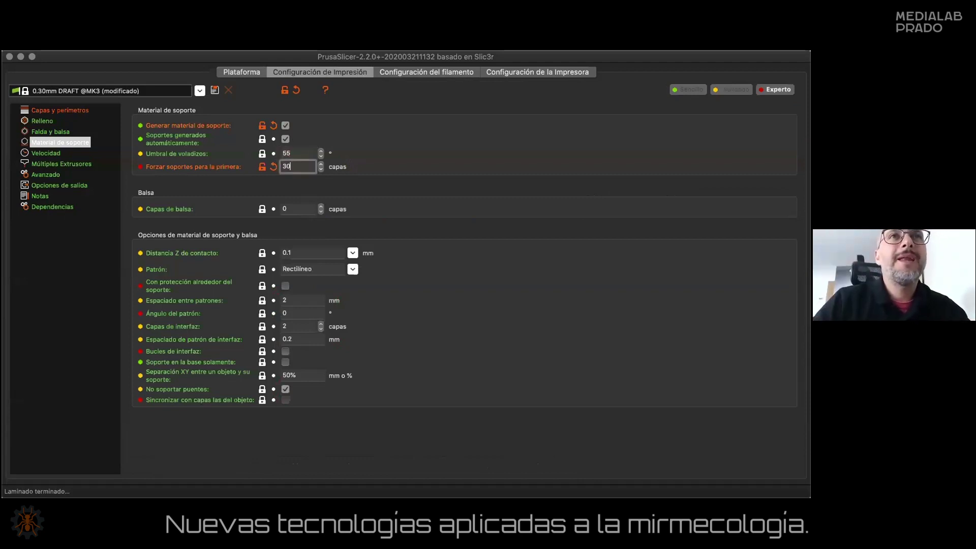
{"action": "left_click", "coordinate": [237, 73]}
{"action": "left_click", "coordinate": [625, 471]}
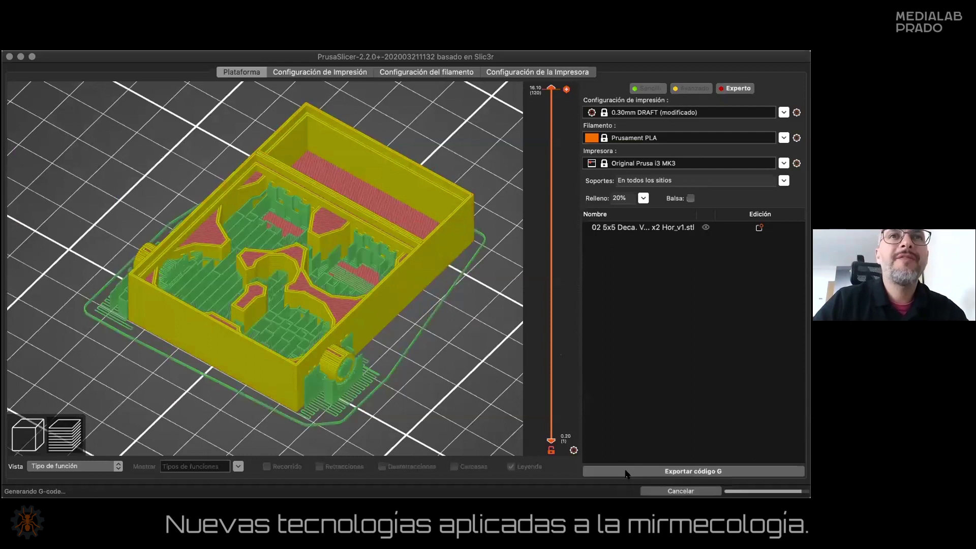
Step: Examine the sliced supports inside the chambers and around both side connectors from several angles and from above
{"action": "mouse_move", "coordinate": [425, 391]}
{"action": "left_mouse_down"}
{"action": "mouse_move", "coordinate": [403, 370]}
{"action": "mouse_move", "coordinate": [447, 371]}
{"action": "mouse_move", "coordinate": [451, 390]}
{"action": "mouse_move", "coordinate": [399, 371]}
{"action": "mouse_move", "coordinate": [412, 366]}
{"action": "mouse_move", "coordinate": [417, 385]}
{"action": "mouse_move", "coordinate": [407, 391]}
{"action": "mouse_move", "coordinate": [431, 384]}
{"action": "left_mouse_up"}
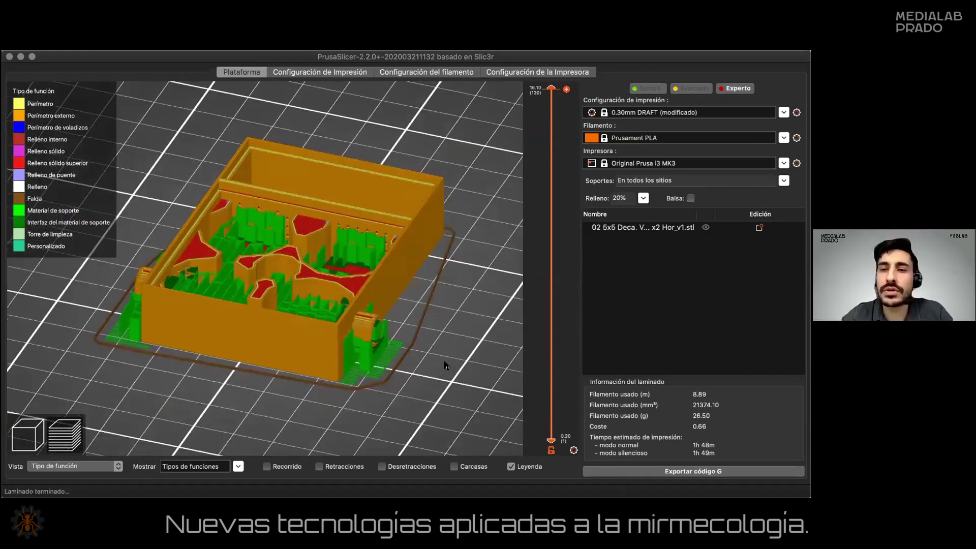
{"action": "left_click_drag", "start_coordinate": [445, 364], "coordinate": [312, 163]}
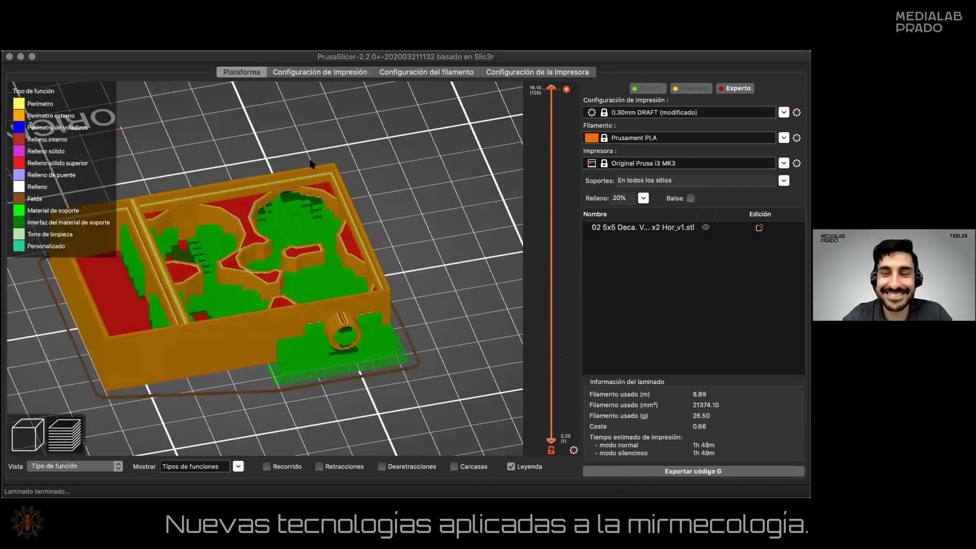
{"action": "left_click_drag", "start_coordinate": [289, 249], "coordinate": [381, 186]}
{"action": "left_click_drag", "start_coordinate": [447, 312], "coordinate": [316, 71]}
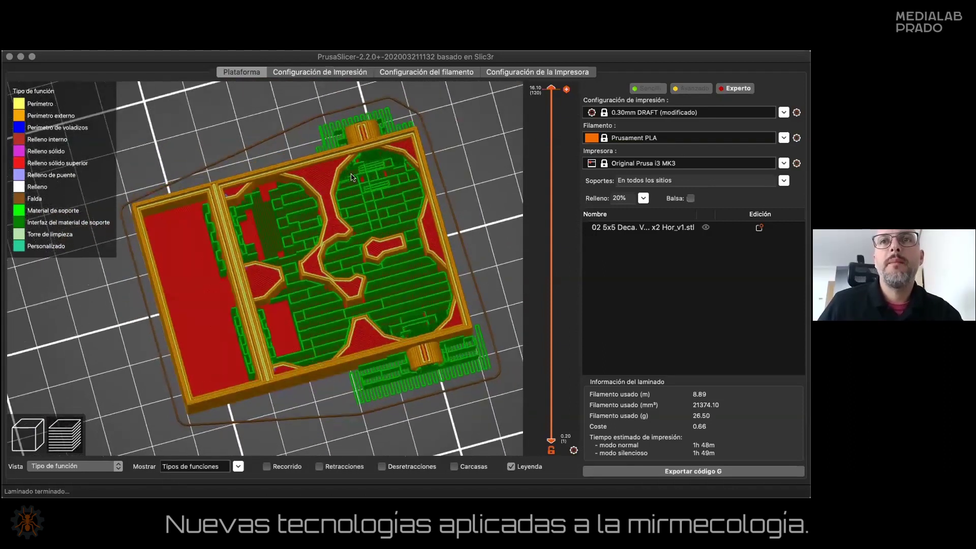
Step: Set the forced supports back to the first 0 layers and reslice the model to examine its supports
{"action": "left_click", "coordinate": [305, 71]}
{"action": "left_click", "coordinate": [260, 73]}
{"action": "left_click", "coordinate": [649, 471]}
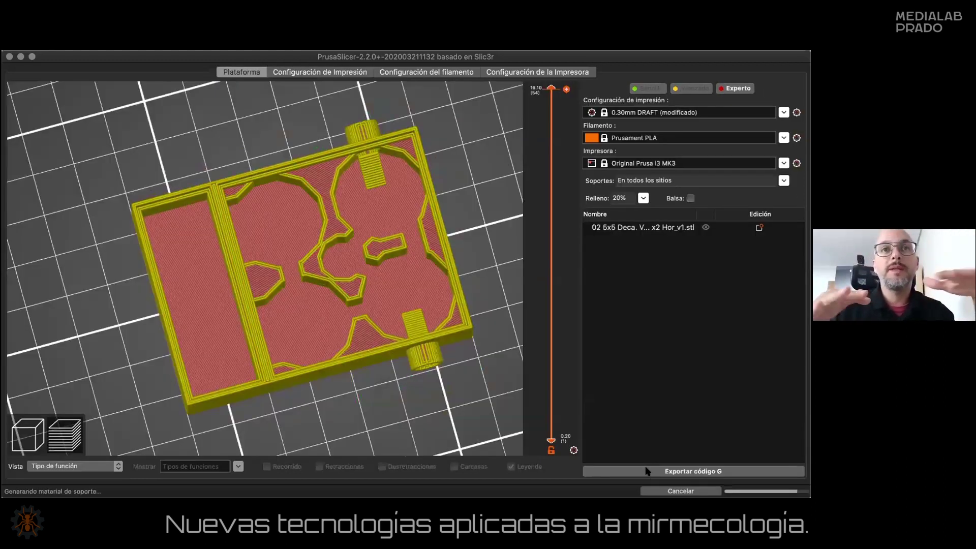
{"action": "left_click_drag", "start_coordinate": [406, 384], "coordinate": [430, 120]}
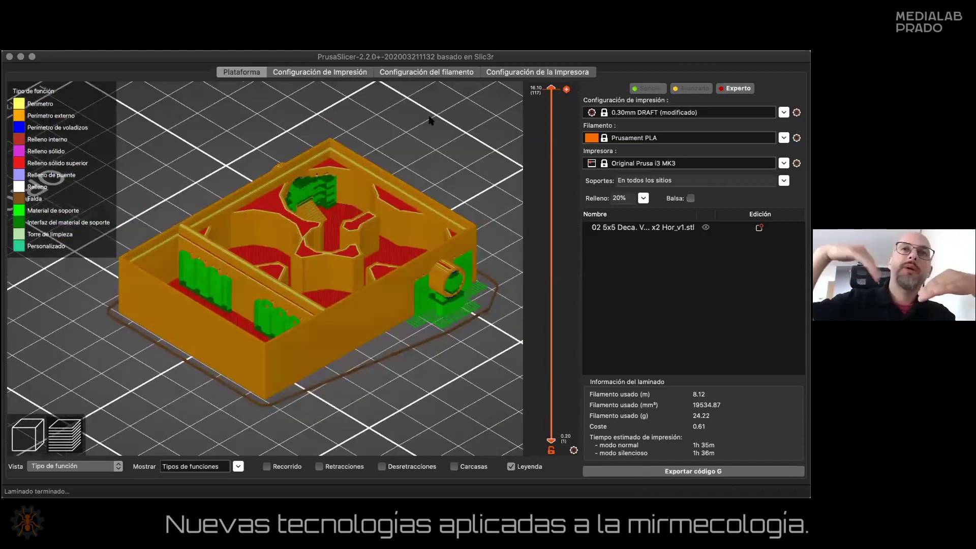
Step: Enable "Con protección alrededor del soporte" and reslice the model to examine the support under the side connector
{"action": "left_click", "coordinate": [310, 73]}
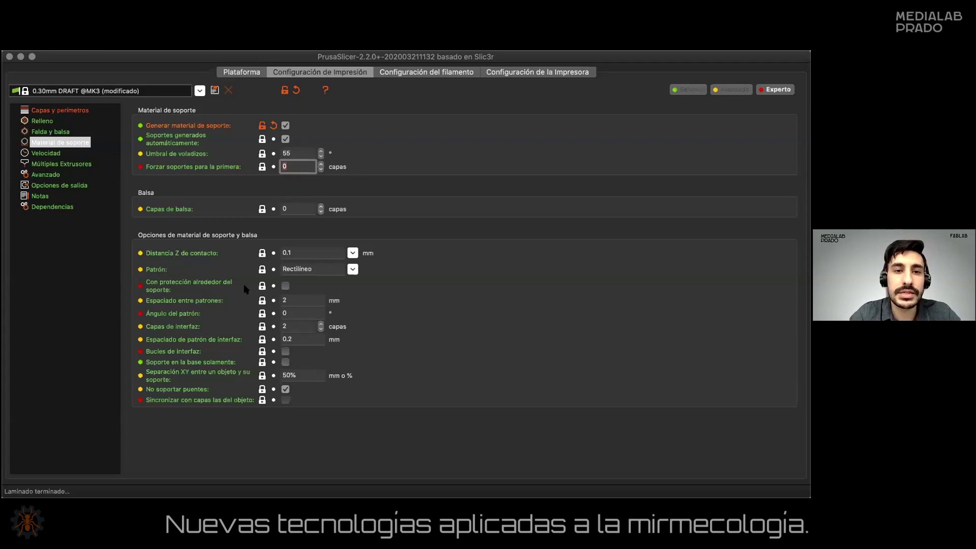
{"action": "mouse_move", "coordinate": [244, 289]}
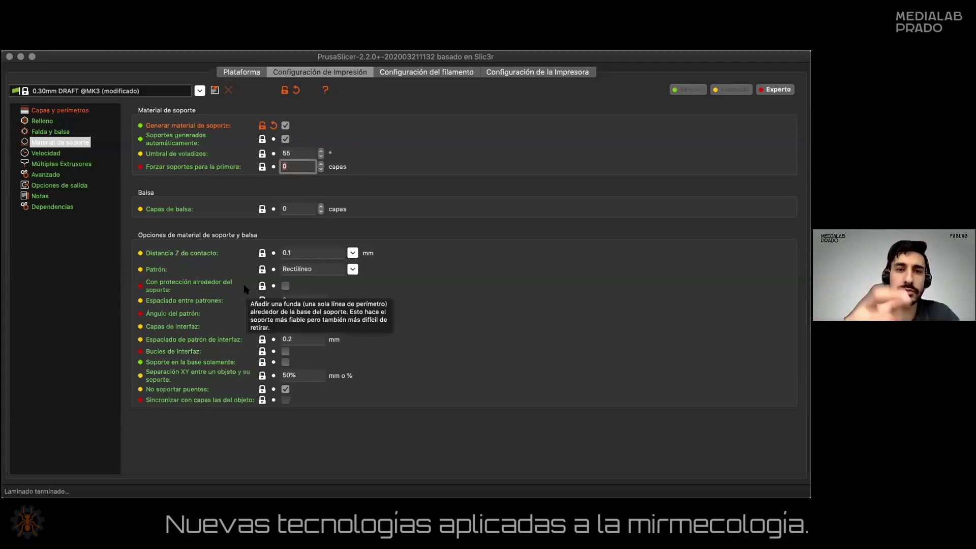
{"action": "left_click", "coordinate": [285, 285]}
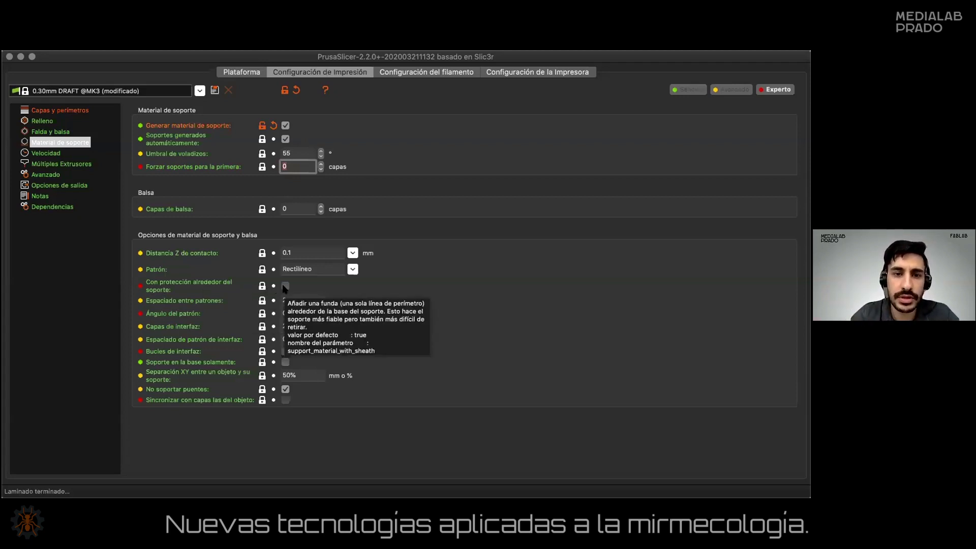
{"action": "left_click", "coordinate": [235, 73]}
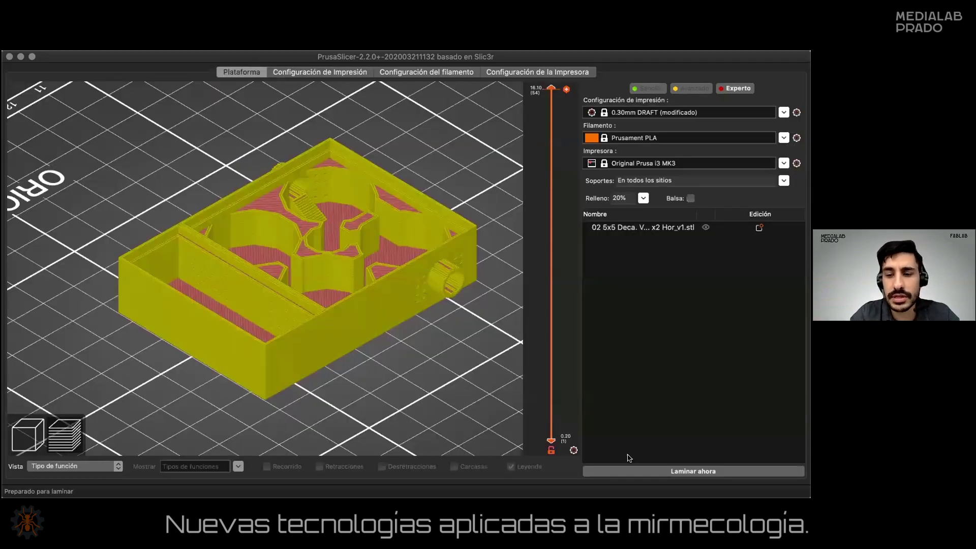
{"action": "left_click", "coordinate": [642, 473]}
{"action": "left_click_drag", "start_coordinate": [481, 395], "coordinate": [413, 395]}
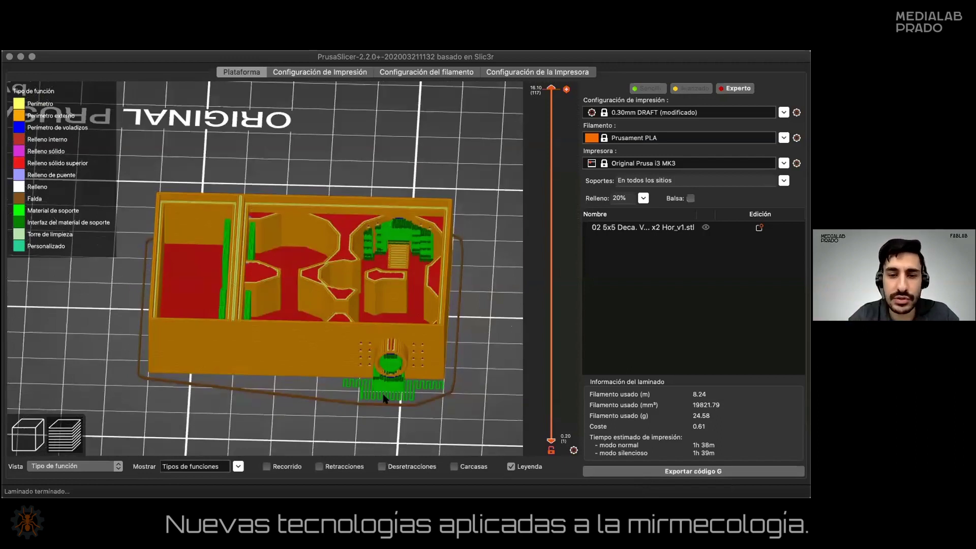
{"action": "left_click_drag", "start_coordinate": [376, 402], "coordinate": [440, 263]}
{"action": "scroll", "coordinate": [440, 262], "scroll_direction": "up", "scroll_amount": 6}
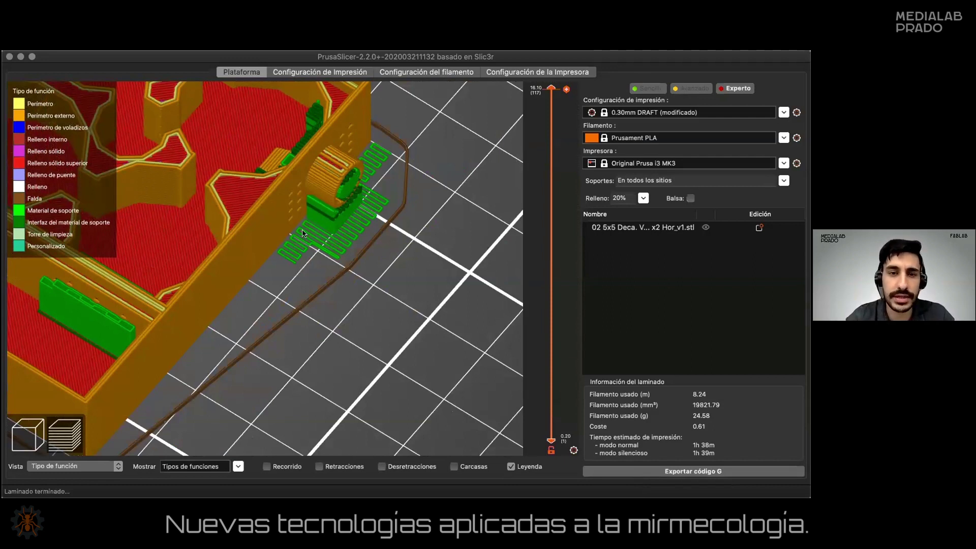
Step: Turn off the protection around the supports, enable "Bucles de interfaz" instead, and reslice the model
{"action": "left_click", "coordinate": [304, 74]}
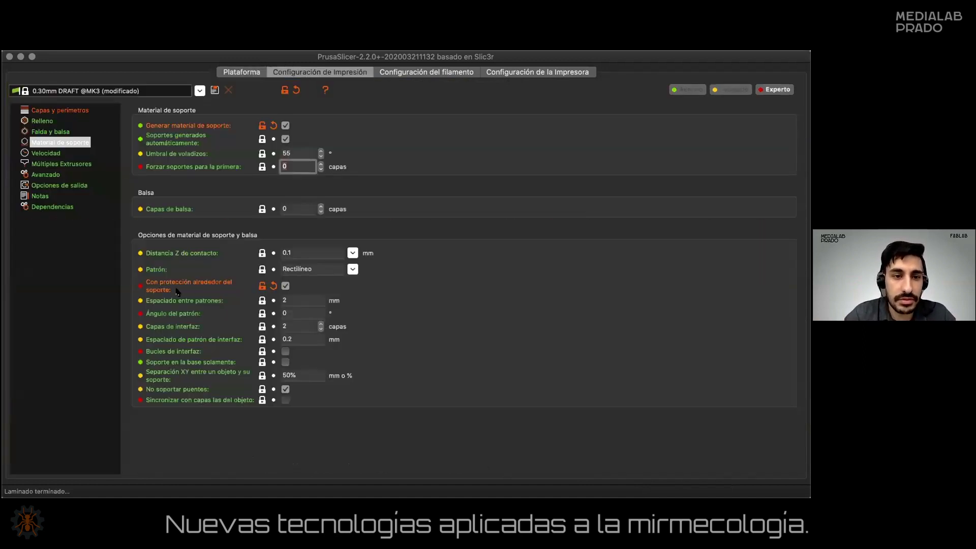
{"action": "left_click", "coordinate": [285, 286]}
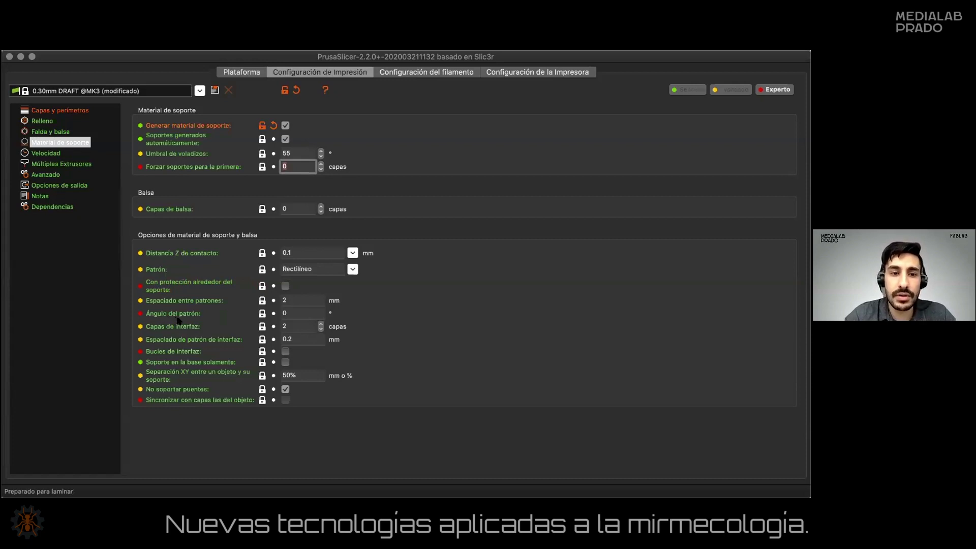
{"action": "mouse_move", "coordinate": [172, 316]}
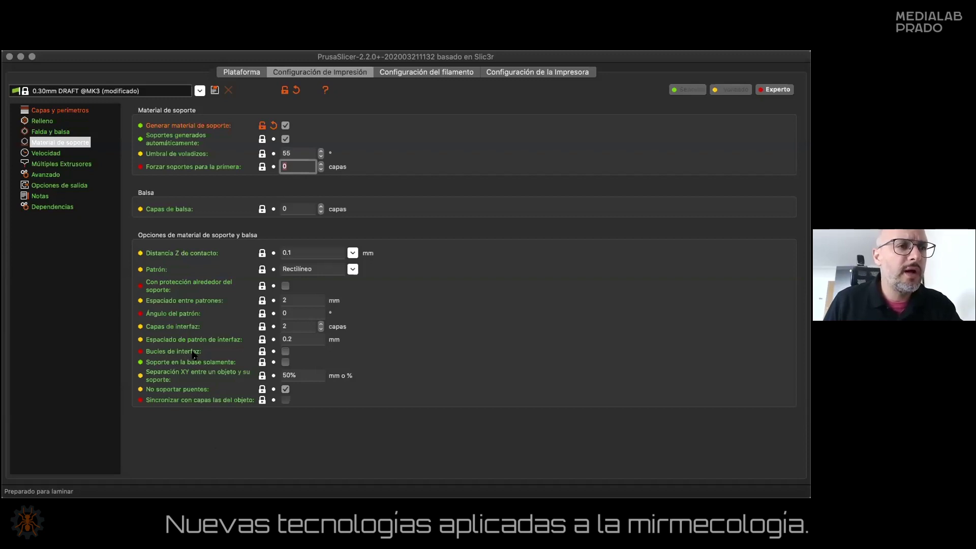
{"action": "left_click", "coordinate": [285, 351]}
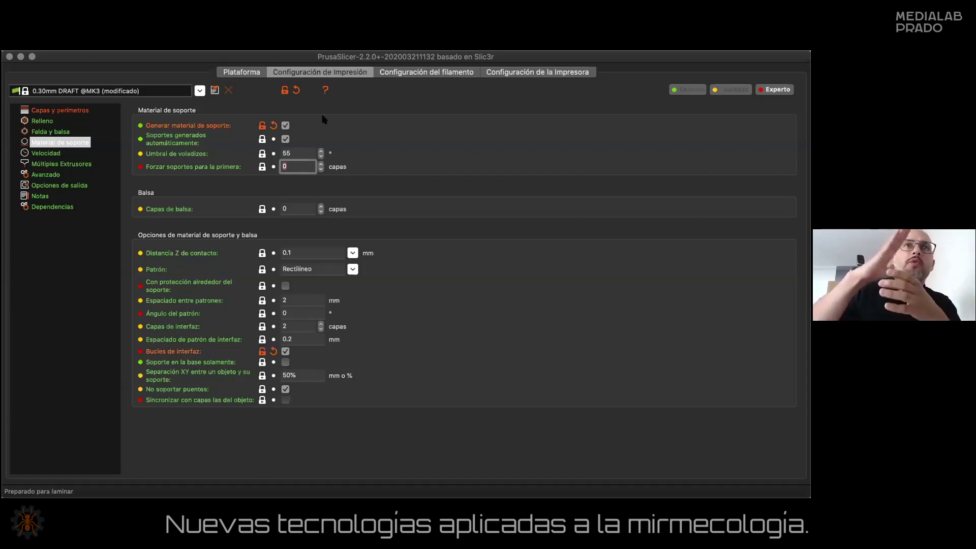
{"action": "left_click", "coordinate": [242, 73]}
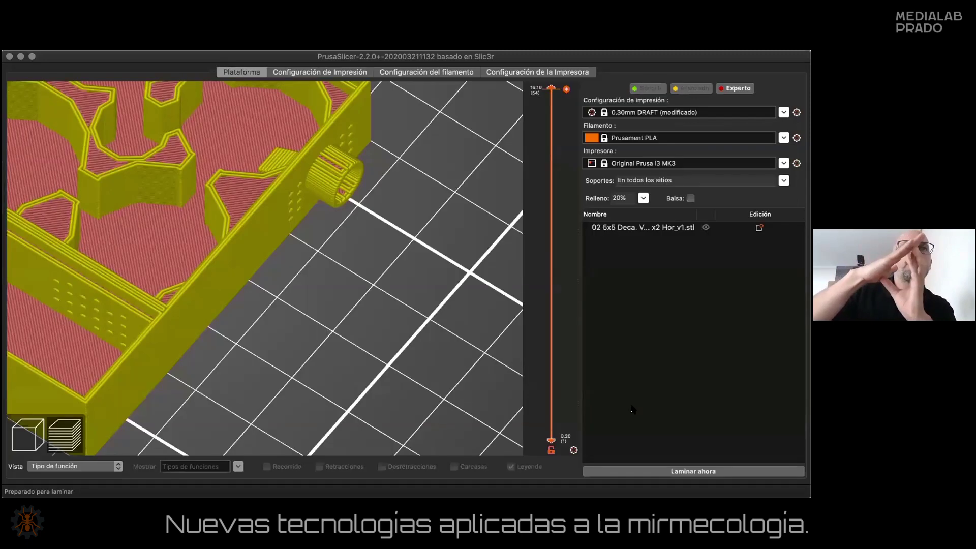
{"action": "left_click", "coordinate": [628, 475]}
Step: Examine the interface loops between the support and the round side connector up close
{"action": "left_click_drag", "start_coordinate": [419, 267], "coordinate": [459, 293]}
{"action": "scroll", "coordinate": [459, 292], "scroll_direction": "up", "scroll_amount": 5}
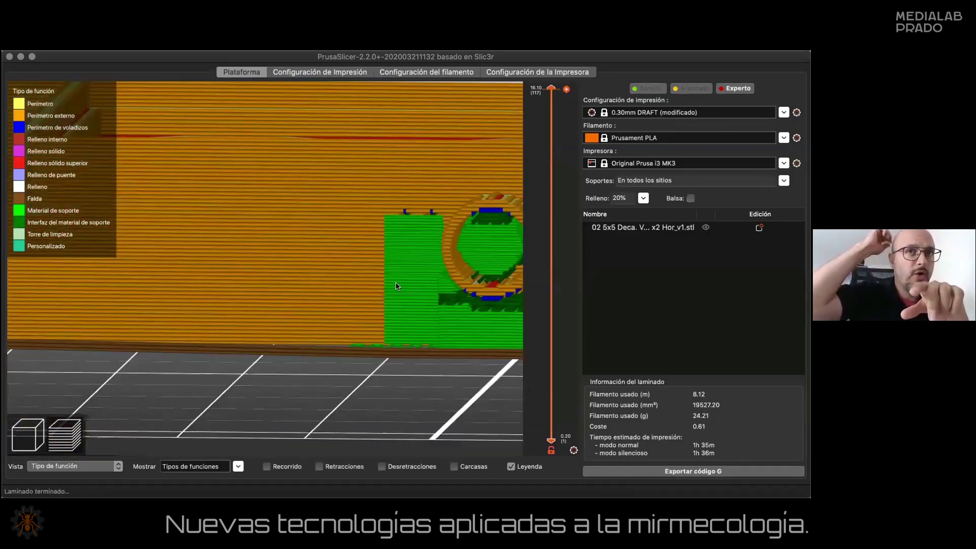
{"action": "left_click_drag", "start_coordinate": [203, 267], "coordinate": [305, 260]}
{"action": "scroll", "coordinate": [369, 248], "scroll_direction": "up", "scroll_amount": 5}
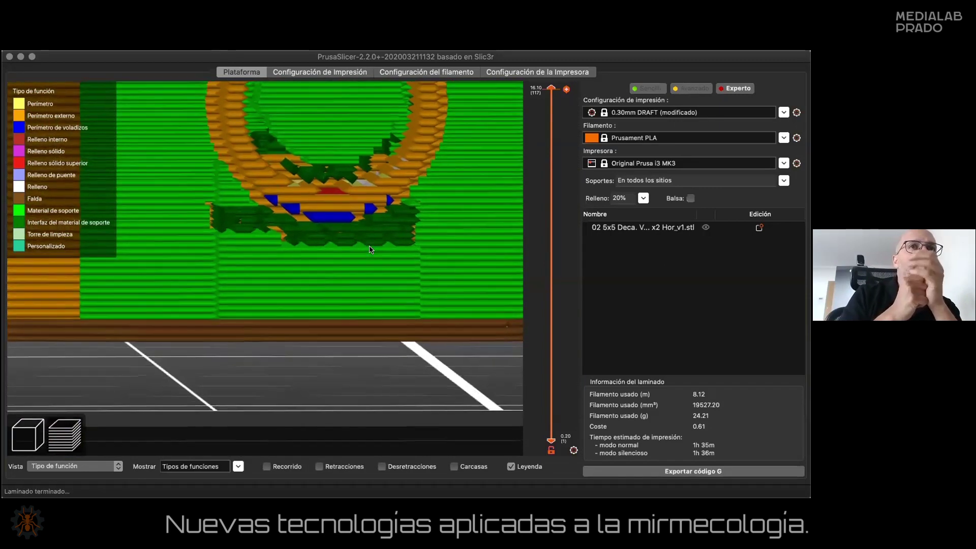
{"action": "scroll", "coordinate": [370, 249], "scroll_direction": "up", "scroll_amount": 3}
{"action": "left_click_drag", "start_coordinate": [370, 249], "coordinate": [364, 278]}
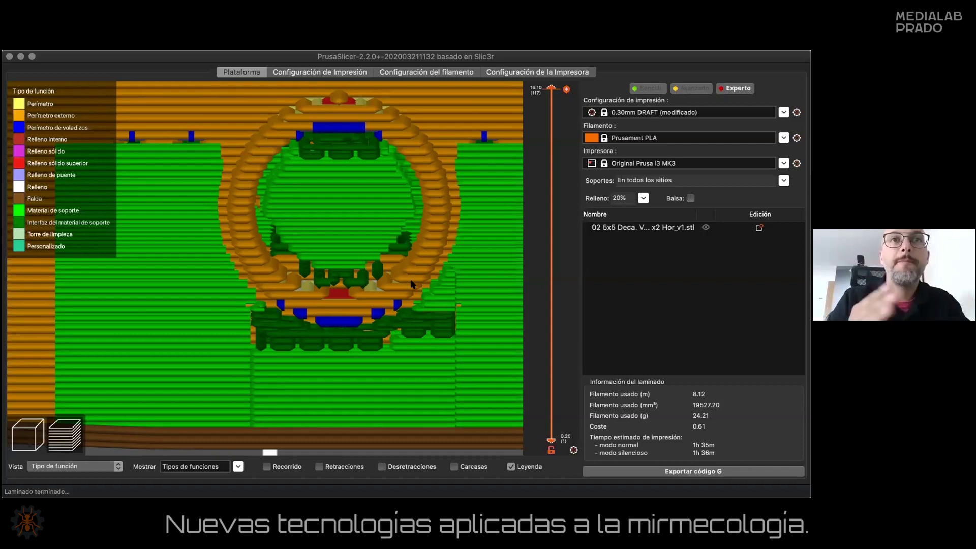
{"action": "scroll", "coordinate": [412, 279], "scroll_direction": "down", "scroll_amount": 5}
{"action": "scroll", "coordinate": [364, 295], "scroll_direction": "up", "scroll_amount": 5}
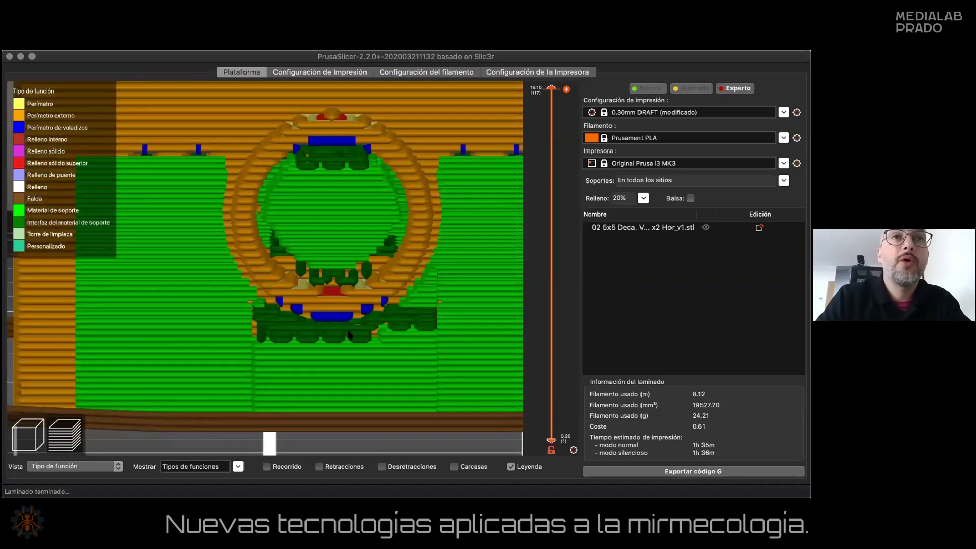
{"action": "scroll", "coordinate": [349, 334], "scroll_direction": "down", "scroll_amount": 4}
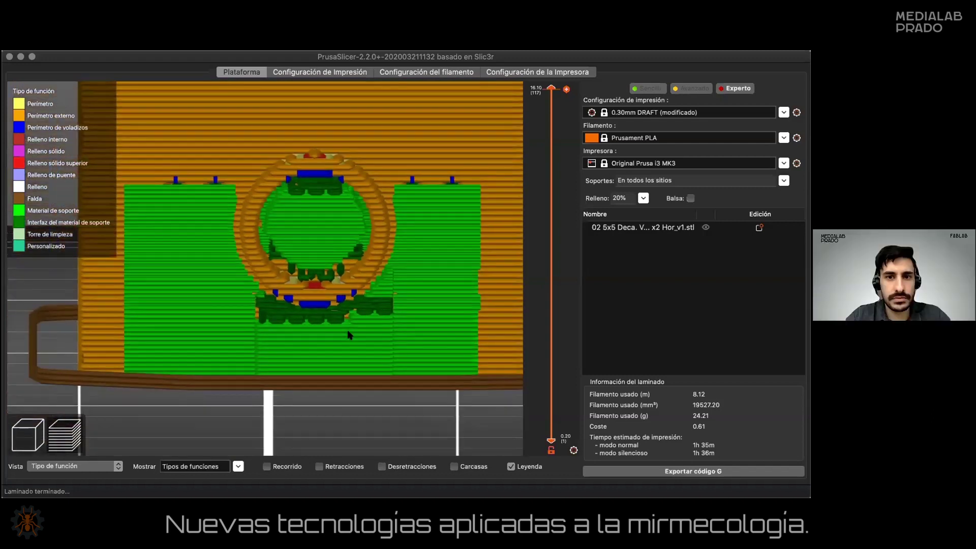
{"action": "left_click_drag", "start_coordinate": [373, 377], "coordinate": [375, 383]}
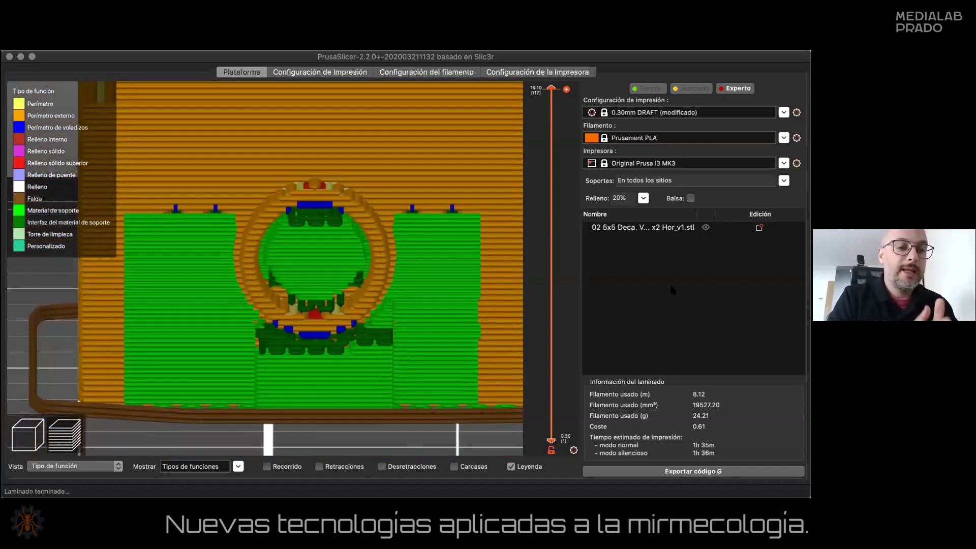
Step: Change the supports to "Soporte en la base solamente" and examine the resliced support under the side connector
{"action": "left_click", "coordinate": [784, 181]}
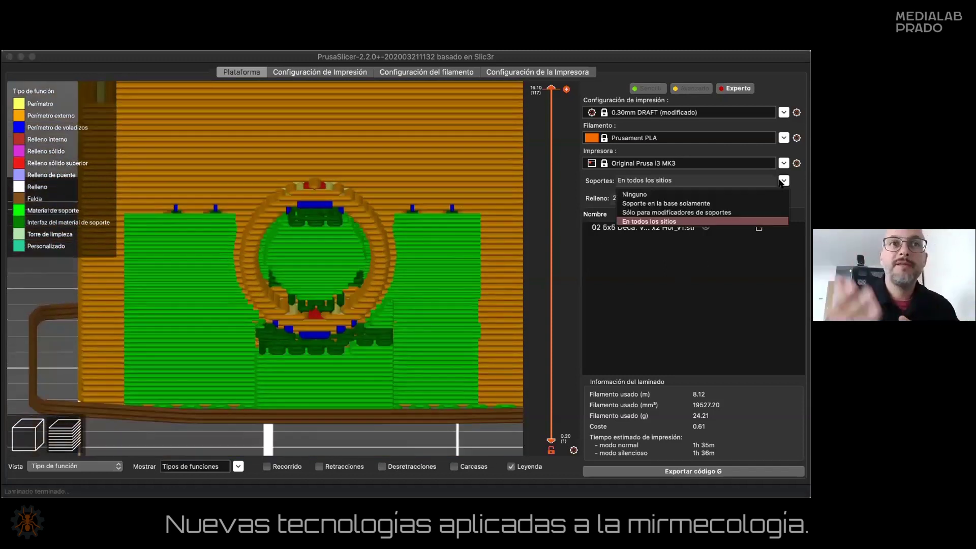
{"action": "left_click", "coordinate": [718, 203]}
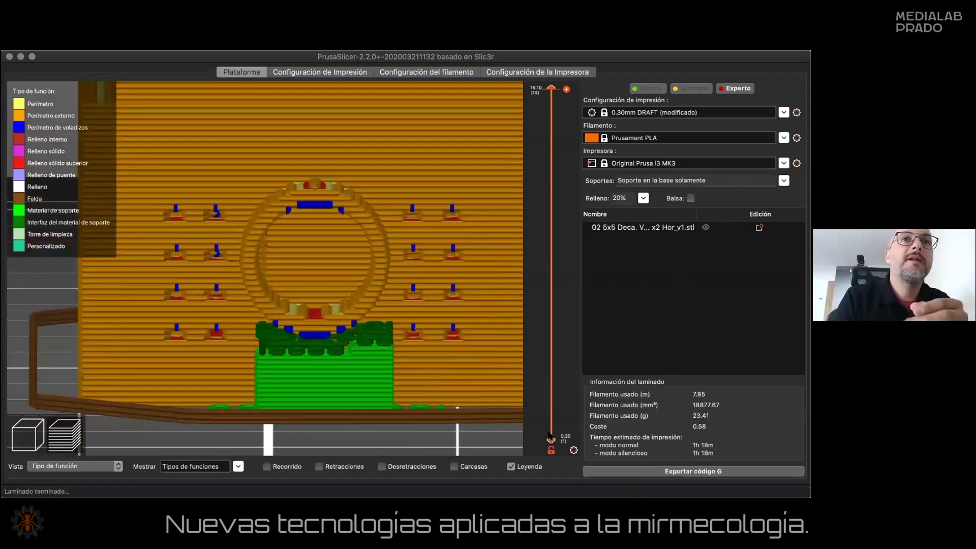
{"action": "left_click_drag", "start_coordinate": [339, 402], "coordinate": [314, 350]}
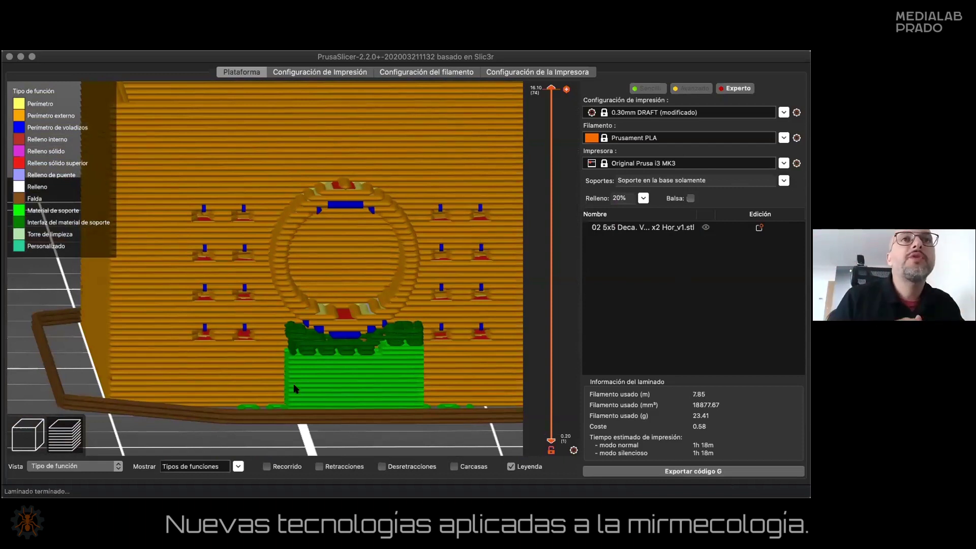
{"action": "key", "text": "3"}
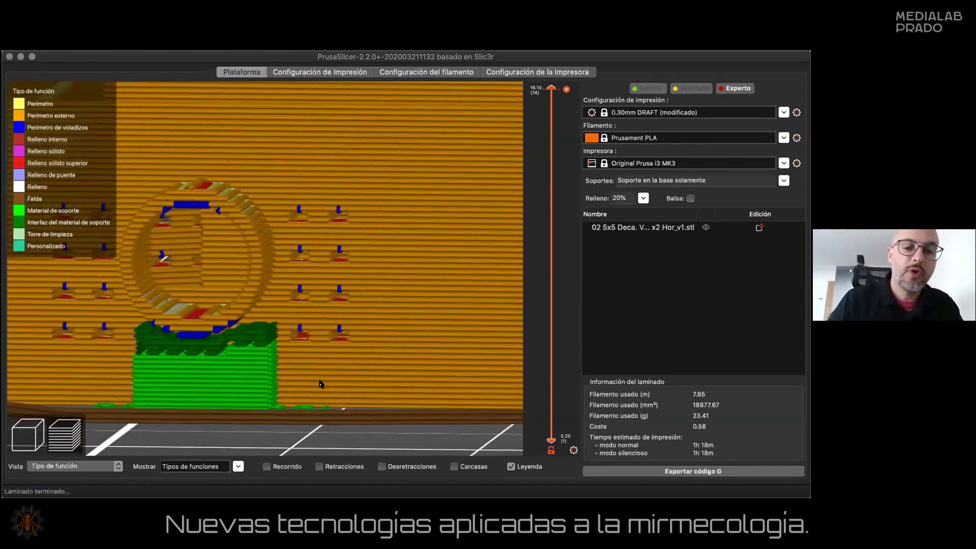
{"action": "right_click_drag", "start_coordinate": [249, 376], "coordinate": [366, 314]}
{"action": "scroll", "coordinate": [431, 368], "scroll_direction": "up", "scroll_amount": 3}
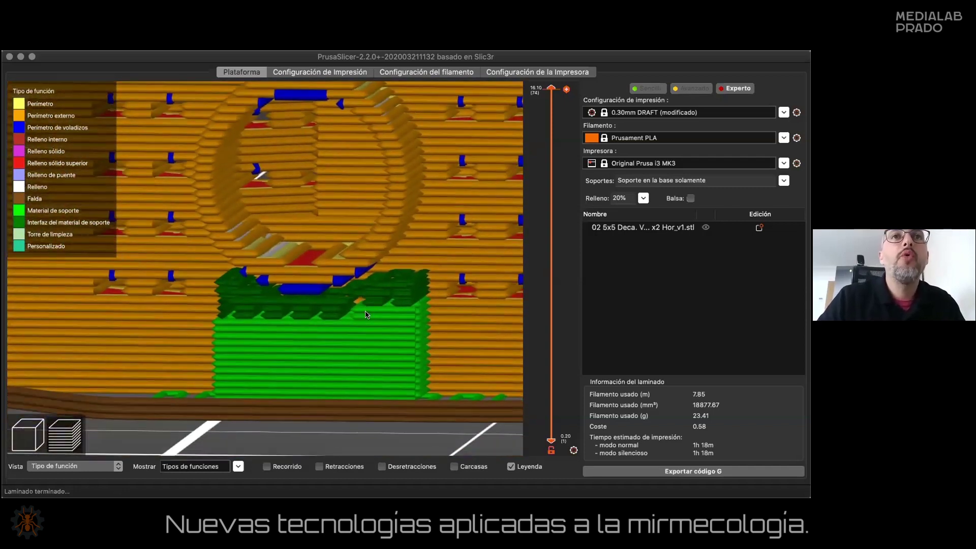
Step: Disable "Bucles de interfaz" in the support material settings and return to the model preview
{"action": "left_click", "coordinate": [335, 74]}
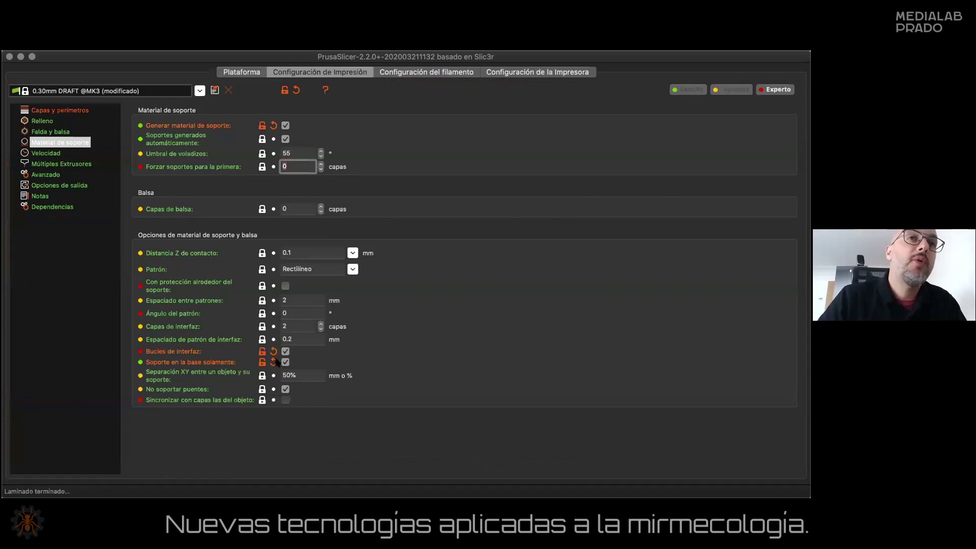
{"action": "left_click", "coordinate": [283, 351]}
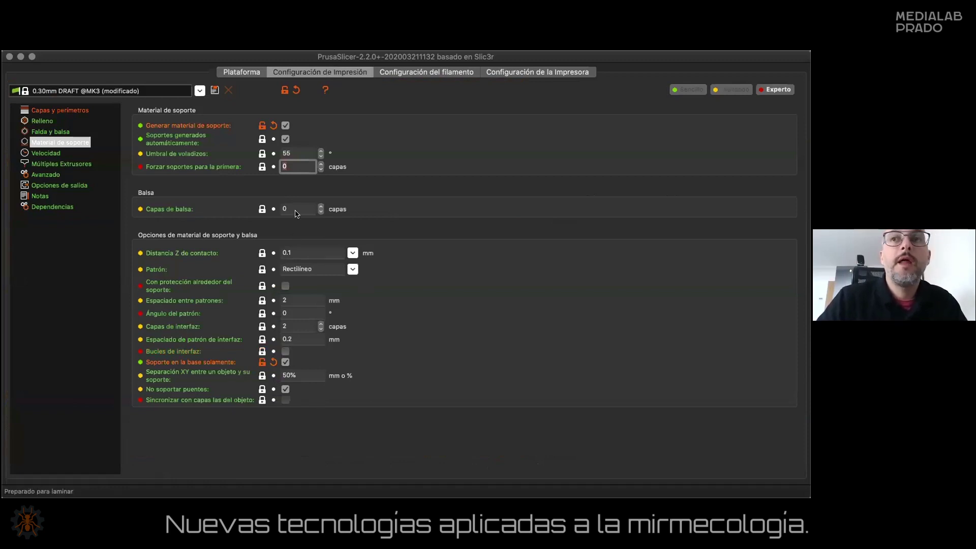
{"action": "left_click", "coordinate": [243, 74]}
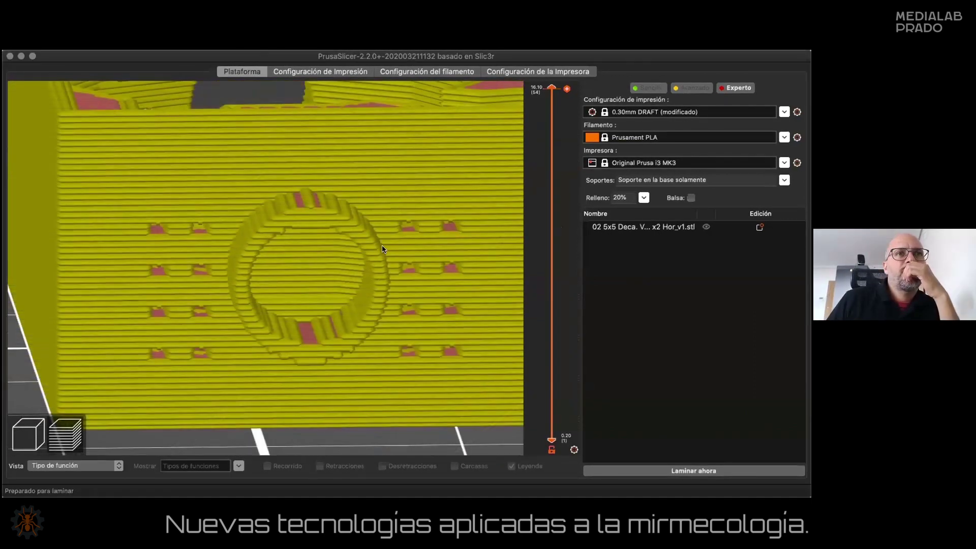
{"action": "right_click_drag", "start_coordinate": [333, 116], "coordinate": [324, 115]}
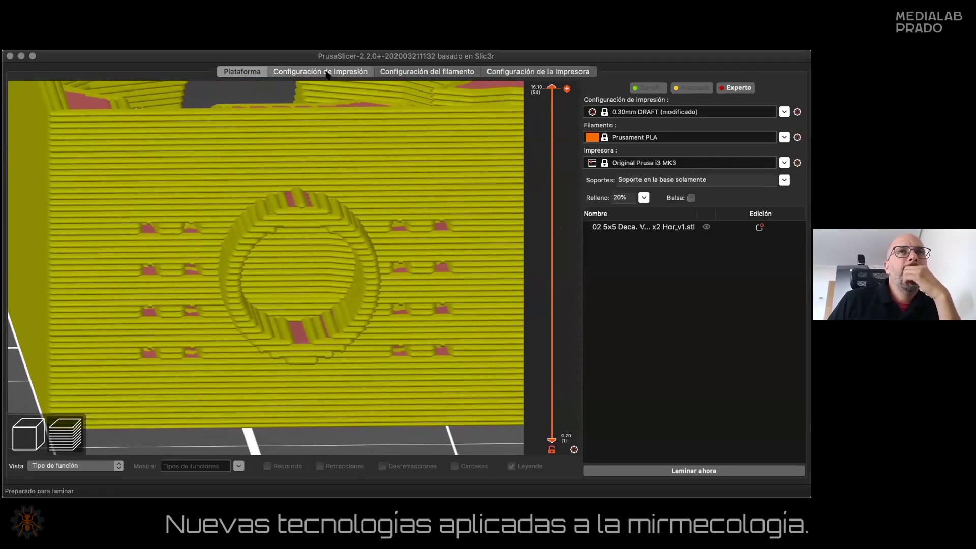
Step: Review the print speed settings, including the acceleration control and the description of the first-layer acceleration
{"action": "left_click", "coordinate": [327, 75]}
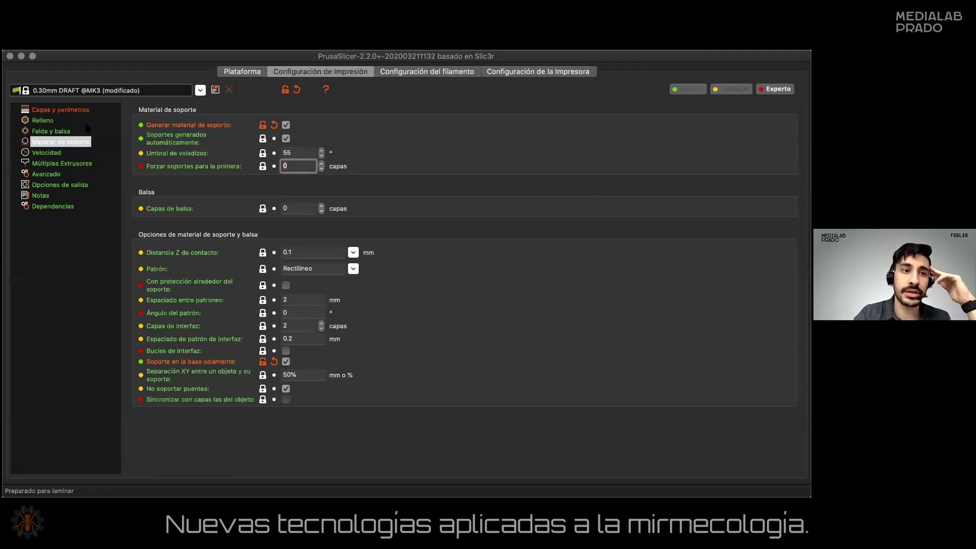
{"action": "left_click", "coordinate": [47, 153]}
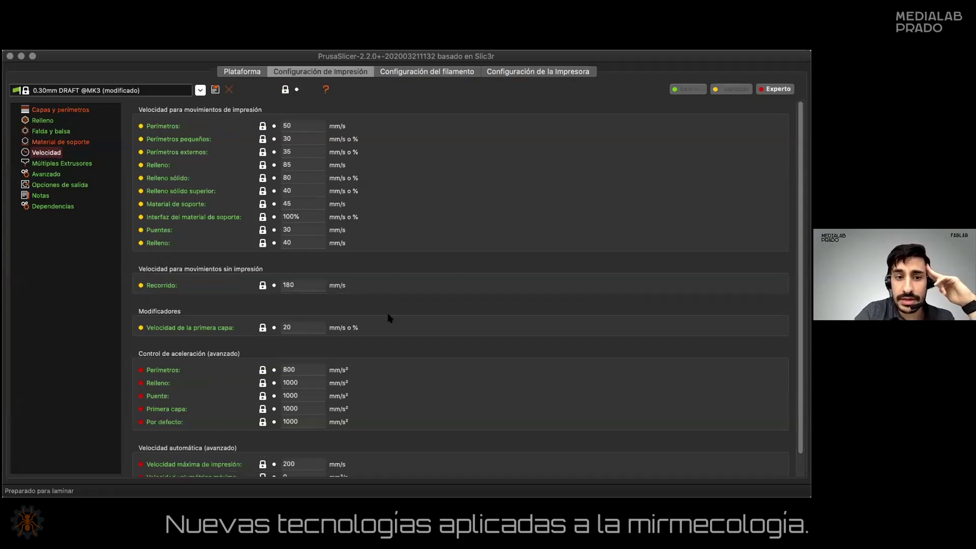
{"action": "scroll", "coordinate": [379, 307], "scroll_direction": "down", "scroll_amount": 2}
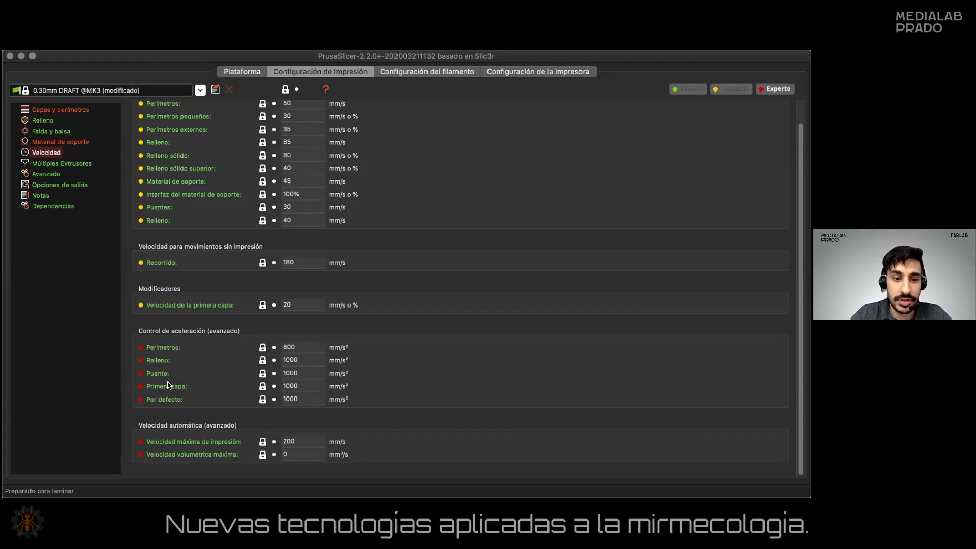
{"action": "mouse_move", "coordinate": [167, 383]}
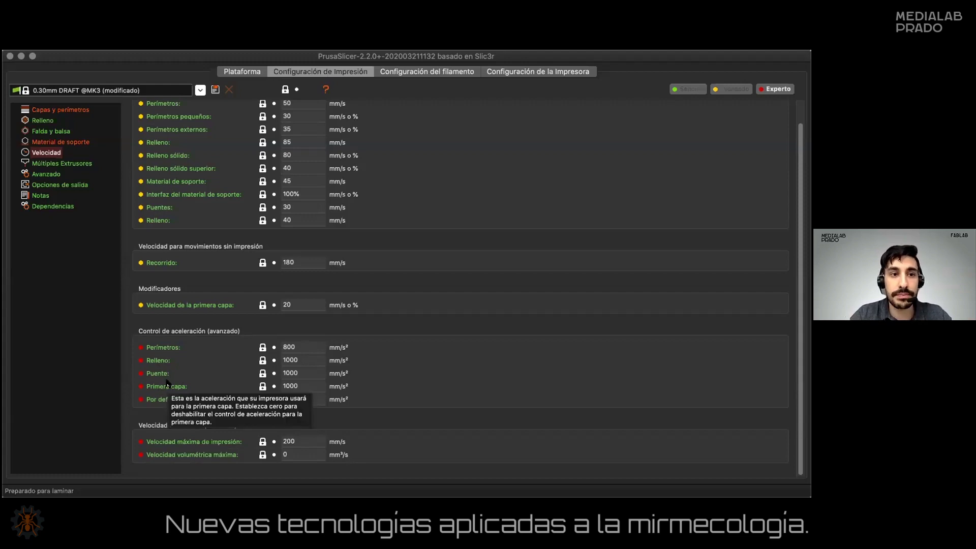
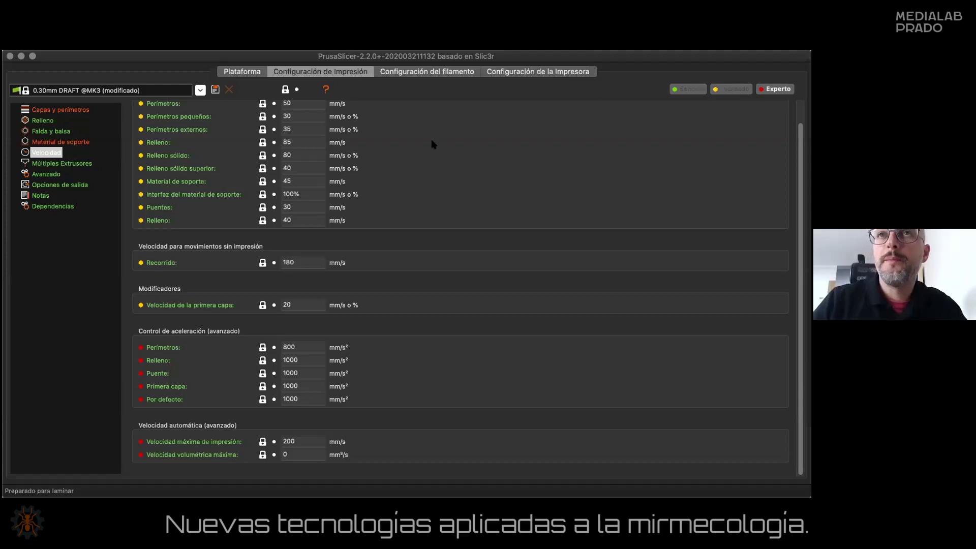
Step: Return from the speed settings to the 3D editor view and delete the ant nest model from the plate
{"action": "left_click", "coordinate": [242, 74]}
{"action": "scroll", "coordinate": [303, 256], "scroll_direction": "down", "scroll_amount": 10}
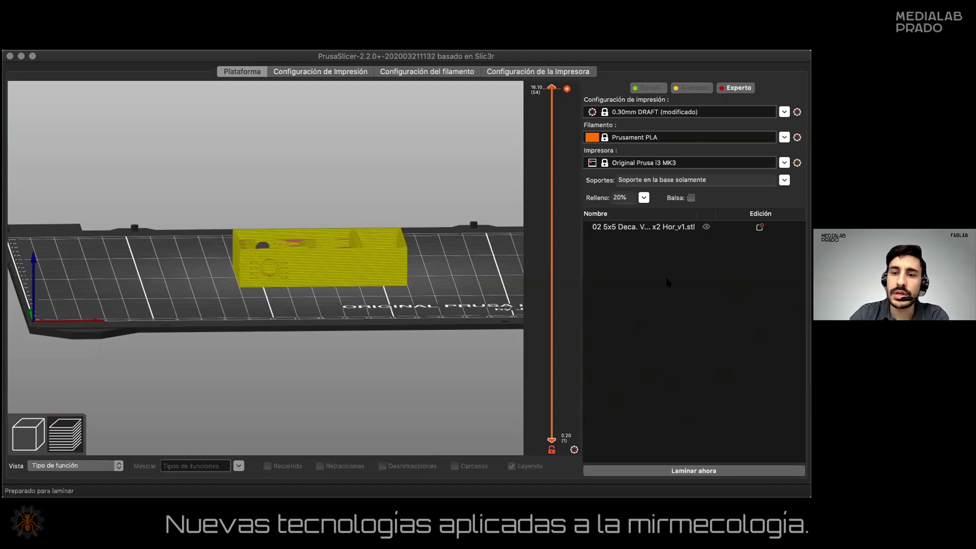
{"action": "middle_click_drag", "start_coordinate": [458, 265], "coordinate": [459, 273]}
{"action": "left_click_drag", "start_coordinate": [459, 273], "coordinate": [90, 431]}
{"action": "left_click", "coordinate": [14, 439]}
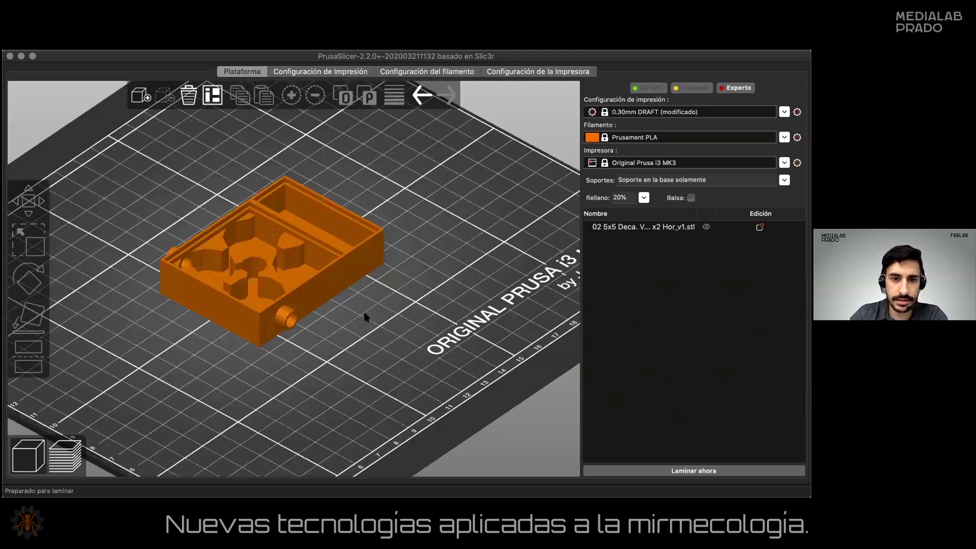
{"action": "left_click", "coordinate": [364, 319]}
{"action": "key", "text": "Delete"}
{"action": "left_click_drag", "start_coordinate": [429, 263], "coordinate": [388, 321]}
{"action": "scroll", "coordinate": [348, 333], "scroll_direction": "down", "scroll_amount": 5}
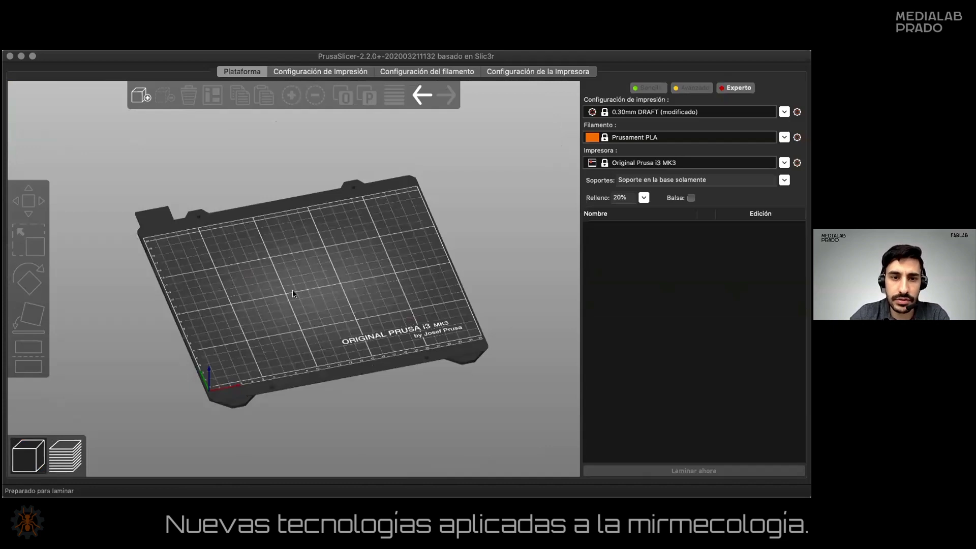
Step: Add a box shape to the empty plate and move it to about X 147.6, Y 160.5 mm
{"action": "right_click", "coordinate": [280, 297]}
{"action": "mouse_move", "coordinate": [329, 310]}
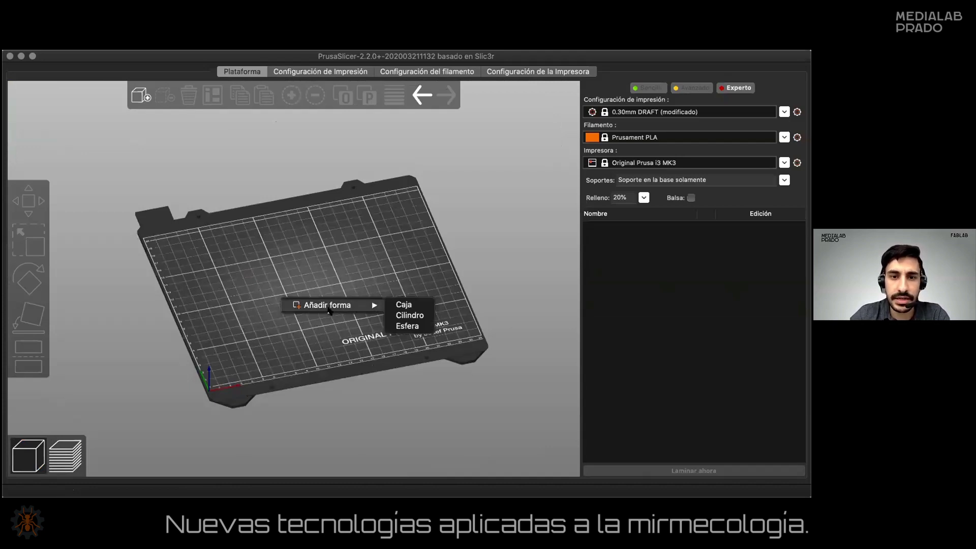
{"action": "left_click", "coordinate": [398, 307]}
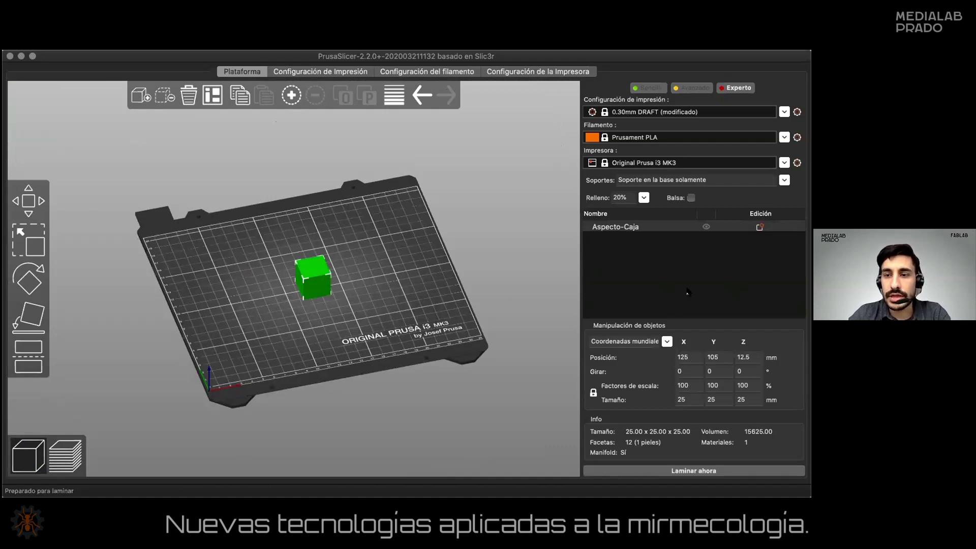
{"action": "right_click", "coordinate": [306, 274]}
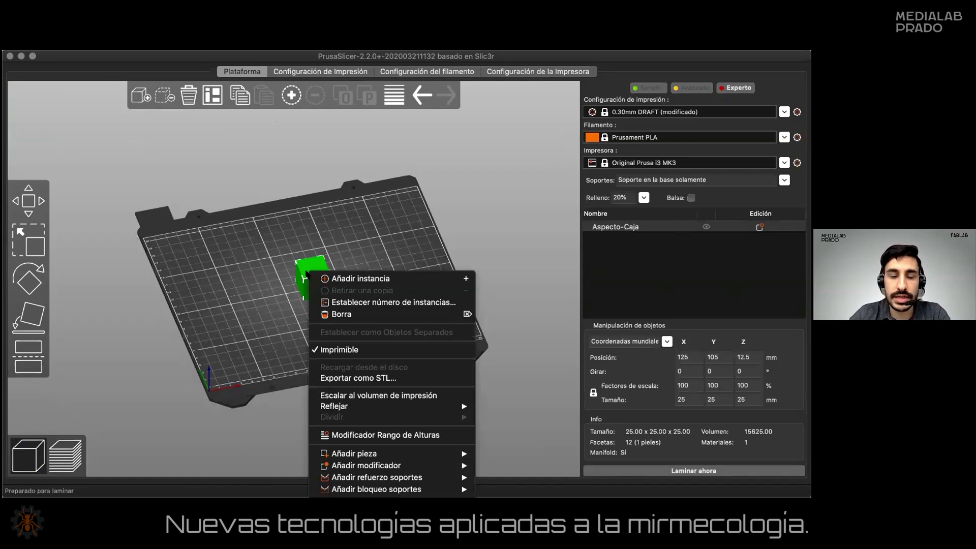
{"action": "left_click", "coordinate": [307, 277]}
{"action": "left_click_drag", "start_coordinate": [307, 279], "coordinate": [319, 246]}
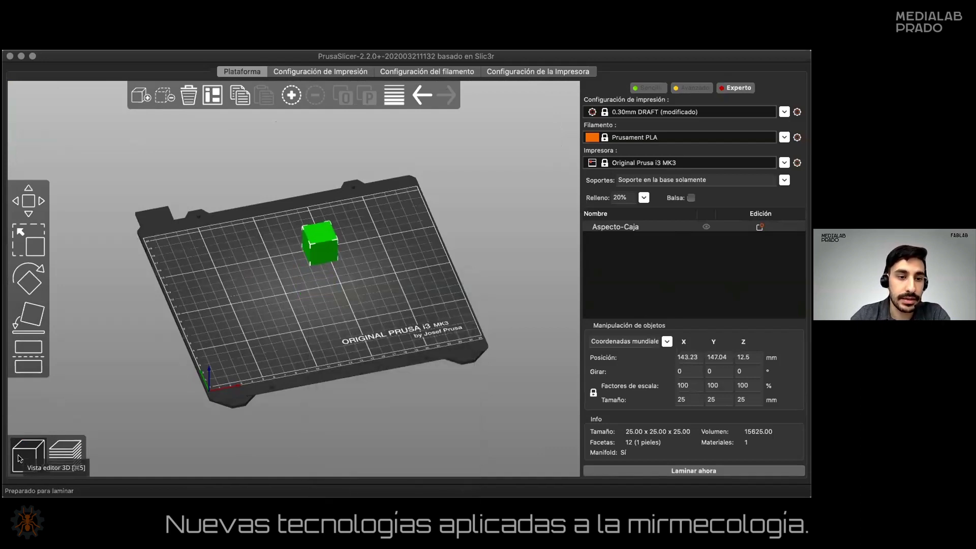
{"action": "right_click", "coordinate": [319, 233]}
{"action": "left_click", "coordinate": [312, 227]}
{"action": "left_click_drag", "start_coordinate": [312, 227], "coordinate": [316, 222]}
Step: Add a second instance of the box and arrange both boxes automatically on the plate
{"action": "right_click", "coordinate": [316, 223]}
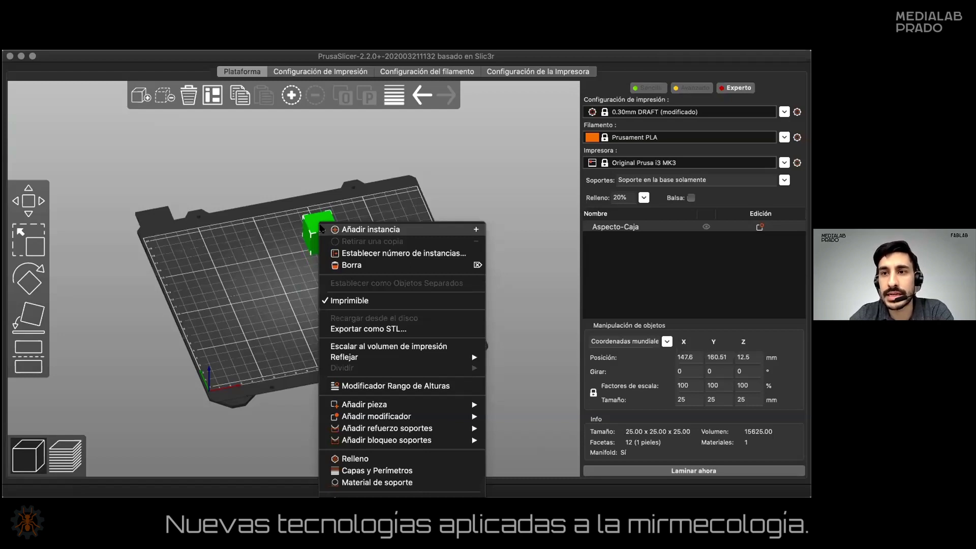
{"action": "left_click", "coordinate": [340, 229]}
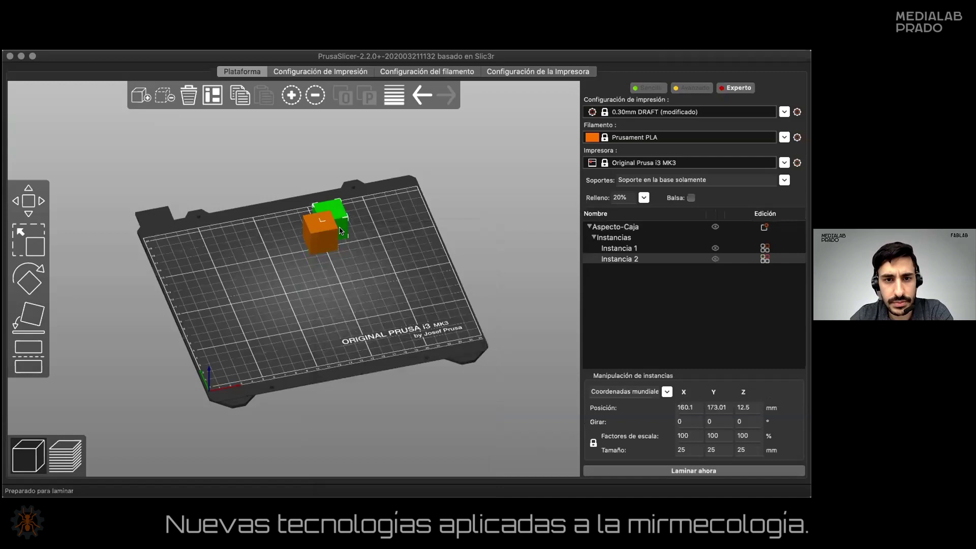
{"action": "left_click", "coordinate": [212, 101]}
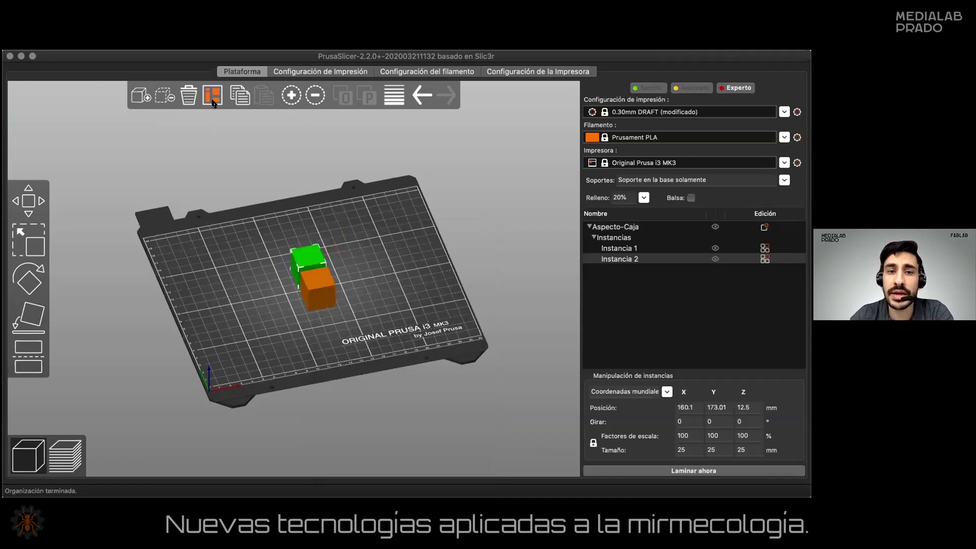
Step: Compare selecting the whole Aspecto-Caja object with selecting Instancia 1 and Instancia 2 individually
{"action": "left_click", "coordinate": [628, 227]}
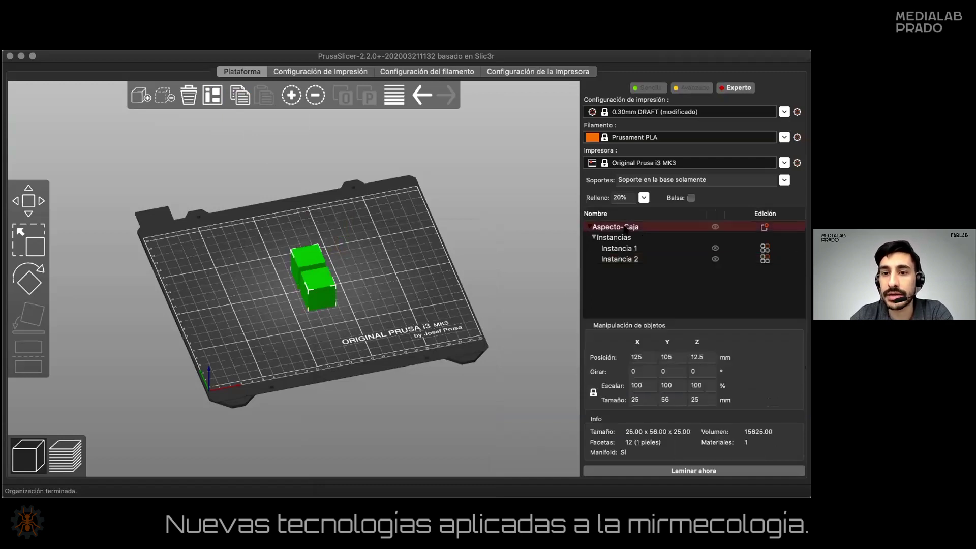
{"action": "left_click", "coordinate": [628, 248]}
{"action": "key", "text": "Down"}
{"action": "key", "text": "Up"}
{"action": "key", "text": "Down"}
{"action": "key", "text": "Up"}
{"action": "key", "text": "Down"}
{"action": "key", "text": "Up"}
{"action": "key", "text": "Down"}
{"action": "key", "text": "Up"}
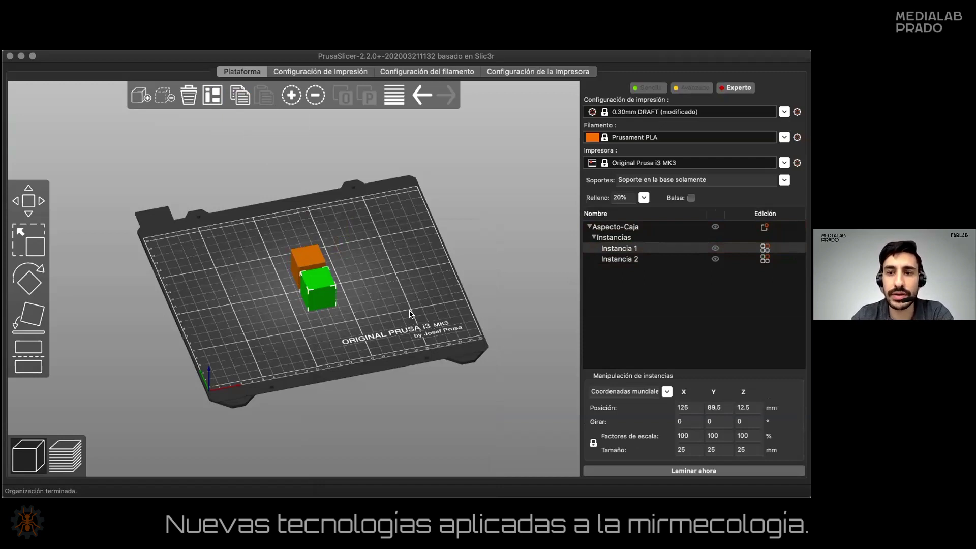
{"action": "left_click", "coordinate": [636, 228]}
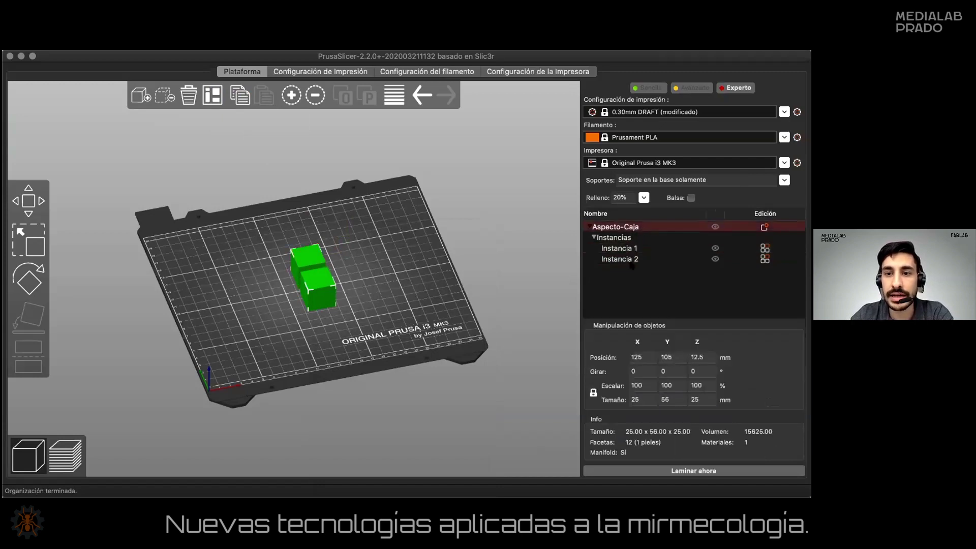
Step: Delete Instancia 2 and move the remaining box to about X 144.6, Y 154.4 mm
{"action": "left_click", "coordinate": [632, 260]}
{"action": "key", "text": "Delete"}
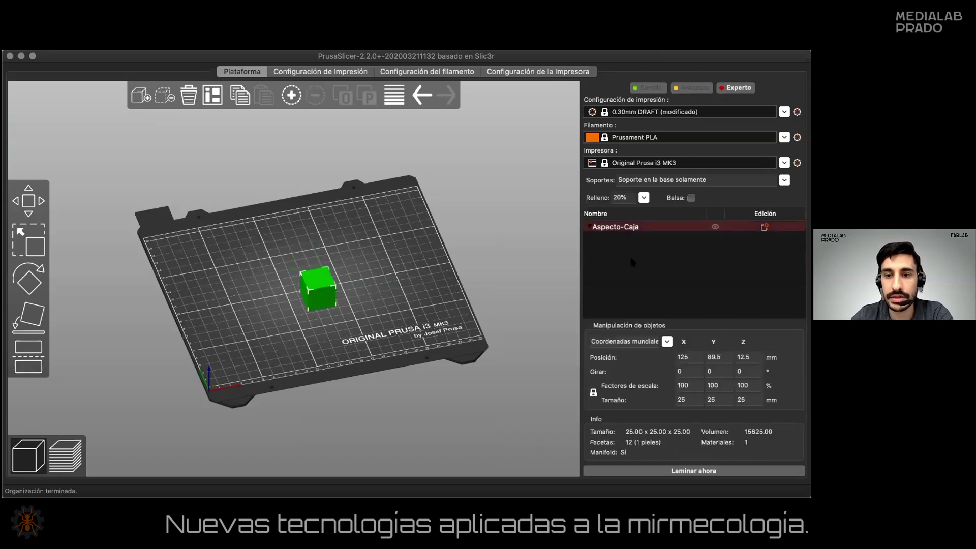
{"action": "left_click_drag", "start_coordinate": [331, 274], "coordinate": [324, 244]}
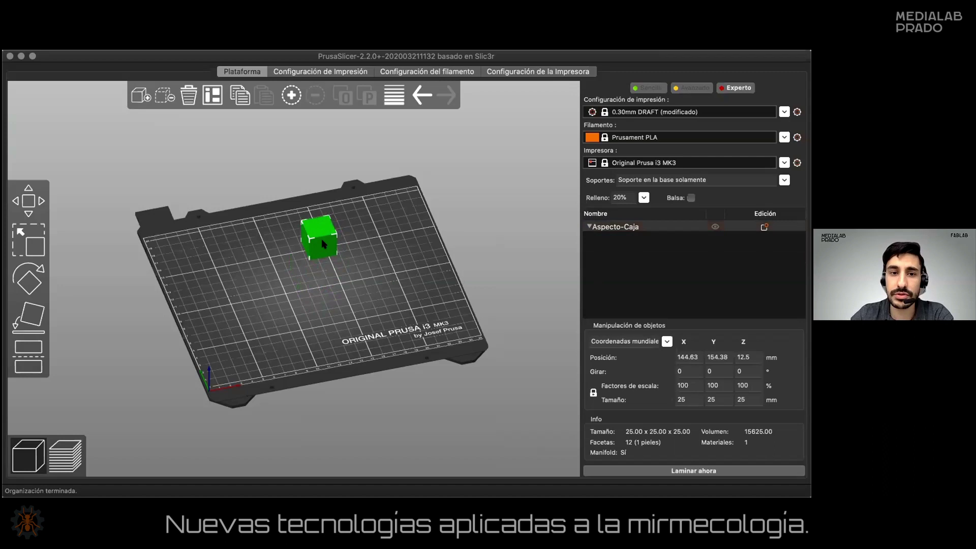
Step: Add another instance of the repositioned box and auto-arrange the pair on the plate
{"action": "key", "text": "plus"}
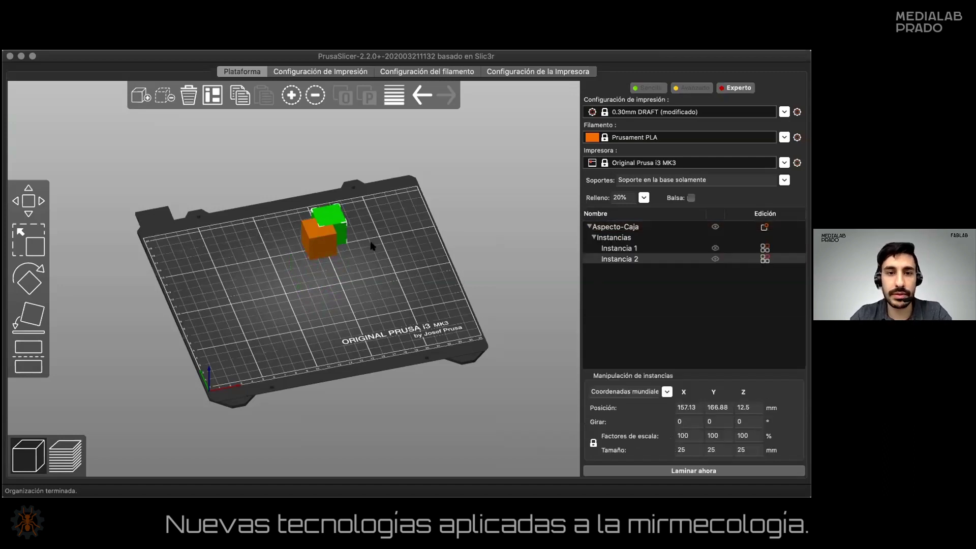
{"action": "left_click", "coordinate": [238, 97]}
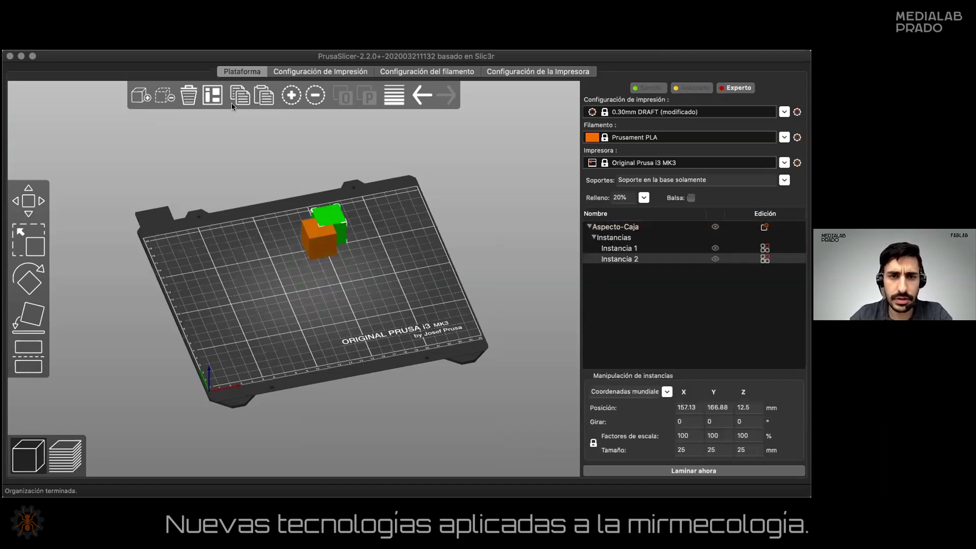
{"action": "left_click", "coordinate": [213, 95]}
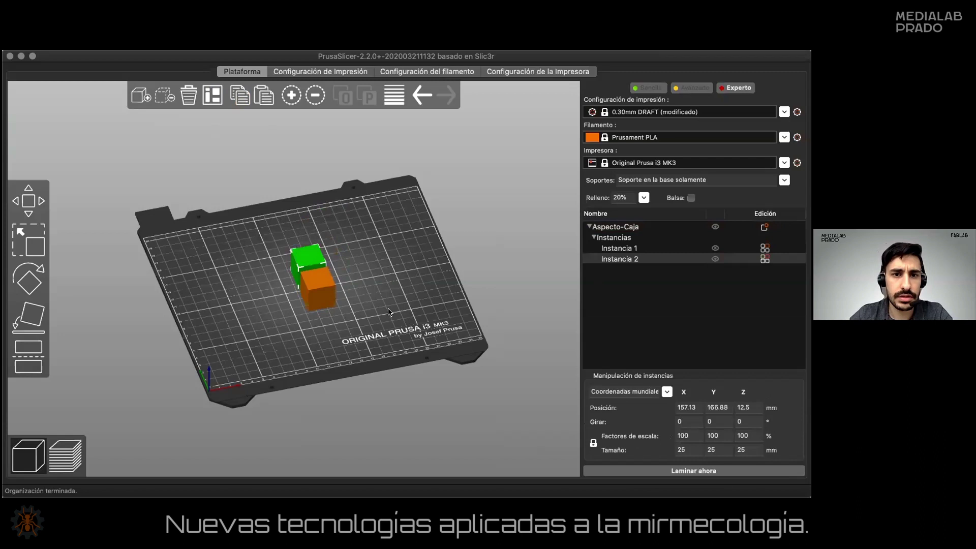
Step: Delete the front box instance and undo the deletion
{"action": "left_click", "coordinate": [324, 288]}
{"action": "key", "text": "Delete"}
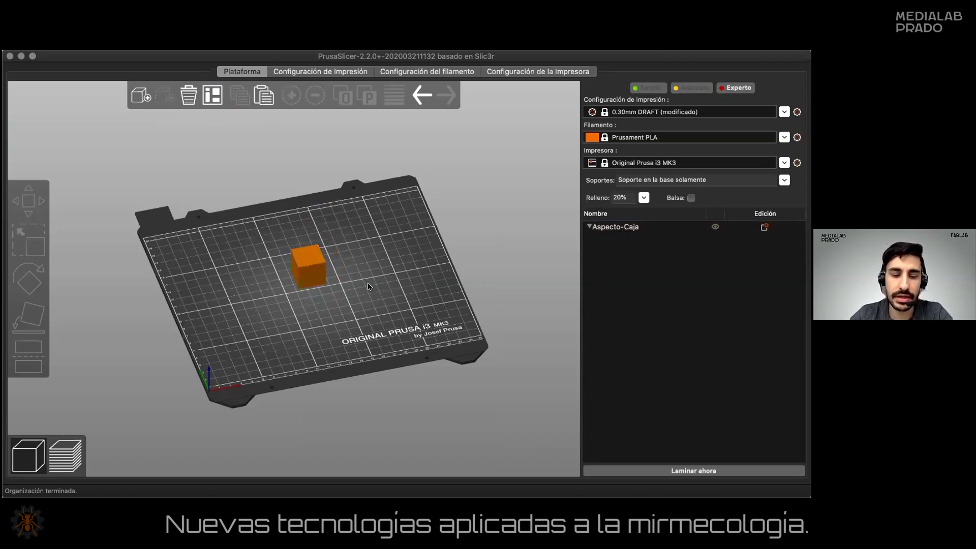
{"action": "key", "text": "super+z"}
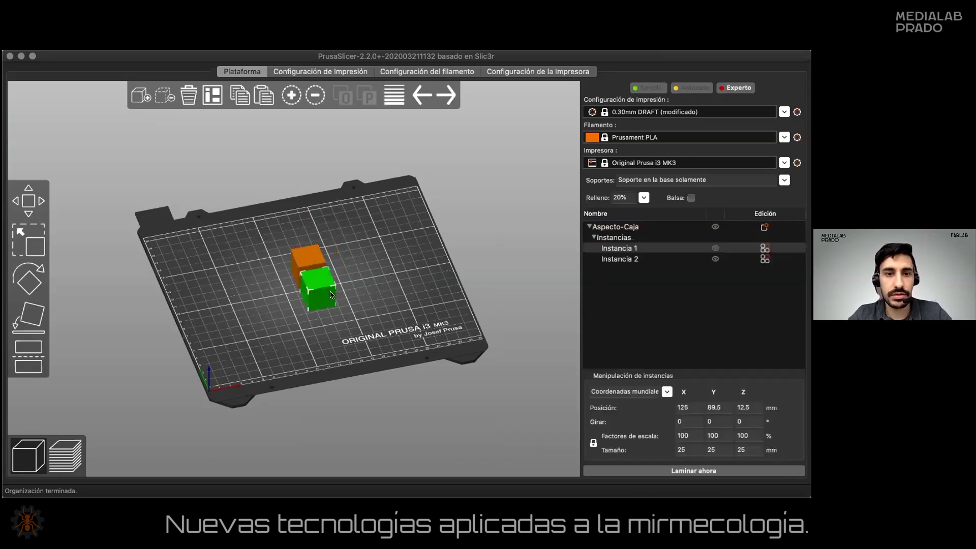
Step: Clear all objects from the plate at once and undo the clearing
{"action": "left_click", "coordinate": [188, 95]}
{"action": "left_click", "coordinate": [513, 197]}
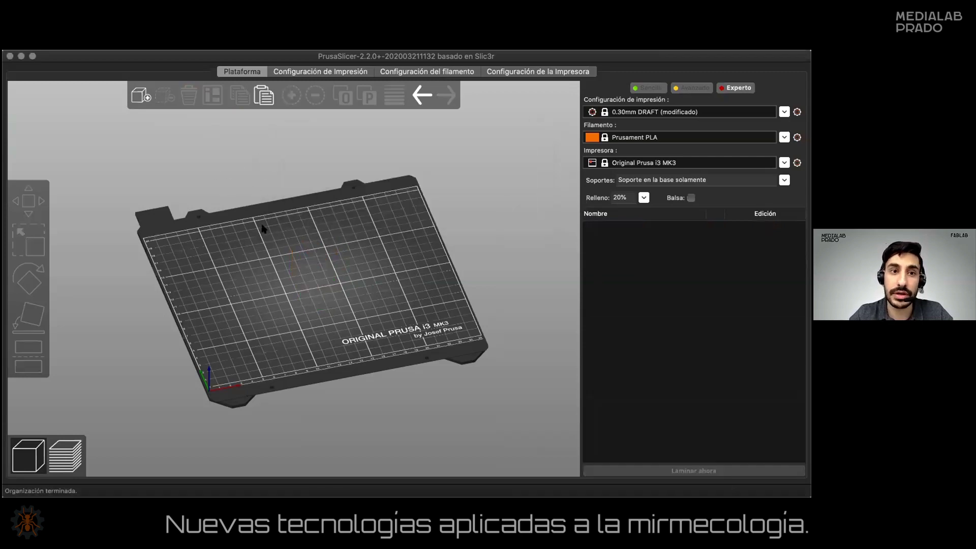
{"action": "key", "text": "super+z"}
{"action": "key", "text": "super+z"}
{"action": "key", "text": "super+z"}
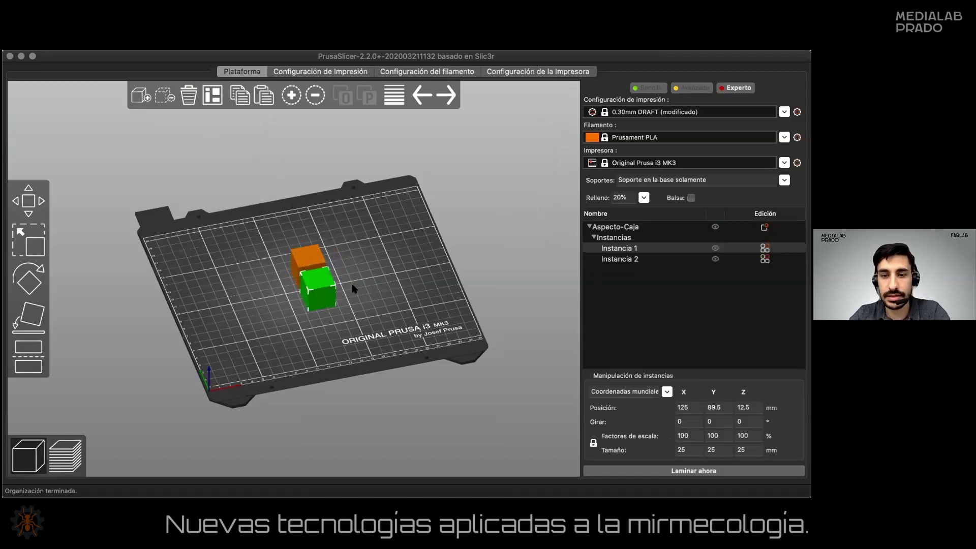
Step: Review the box's object options, including the STL export, and delete the box from the plate
{"action": "left_click", "coordinate": [306, 249]}
{"action": "right_click", "coordinate": [307, 248]}
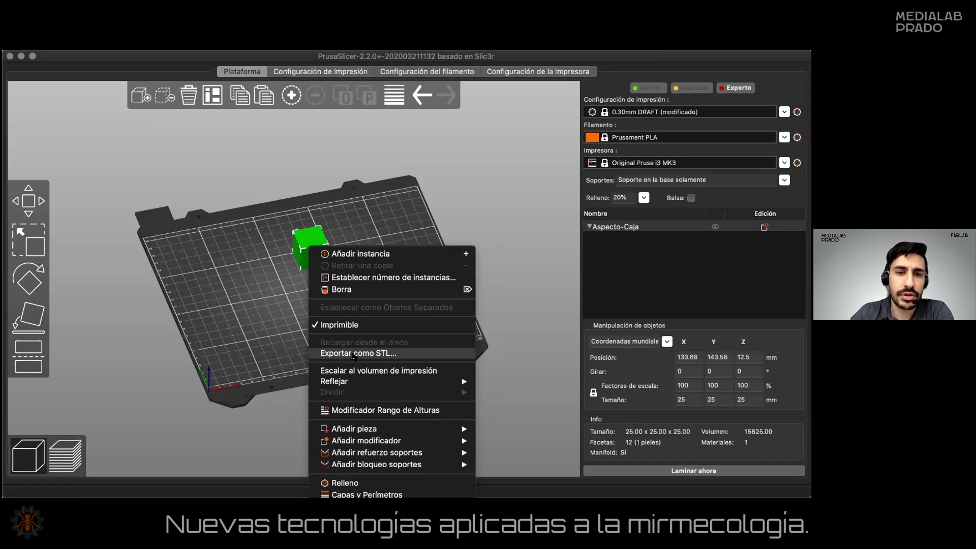
{"action": "left_click", "coordinate": [265, 329]}
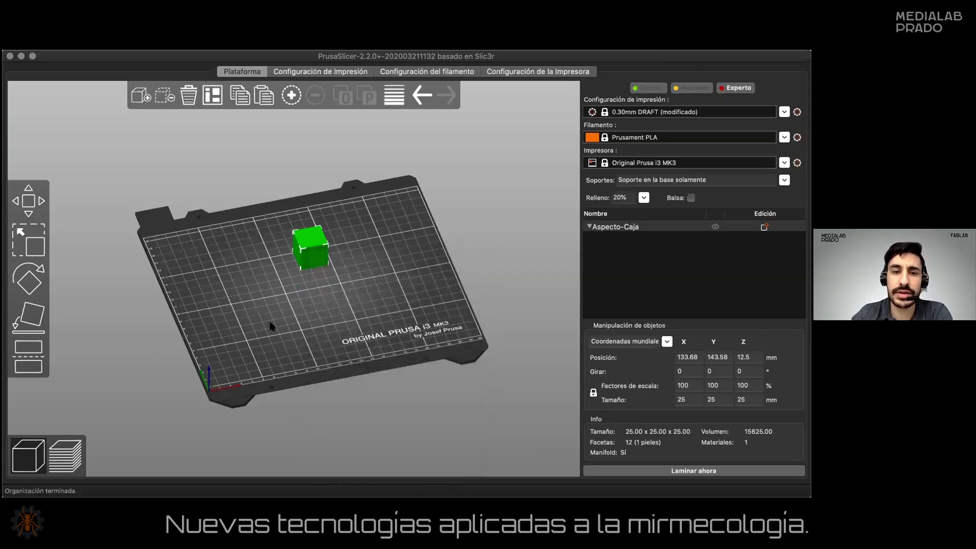
{"action": "key", "text": "Delete"}
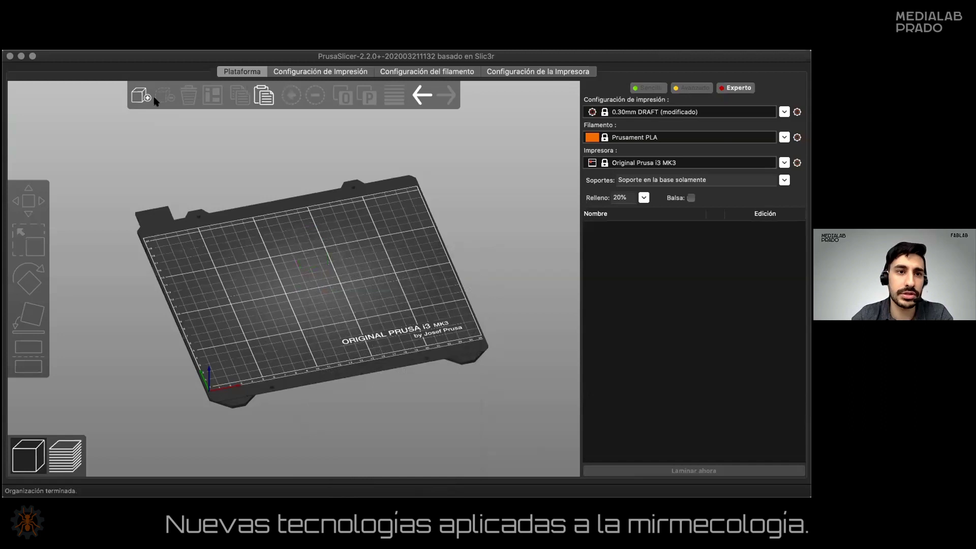
Step: Import the model smk55-kas2232-head-of-david.stl from the CLASE folder
{"action": "left_click", "coordinate": [141, 96]}
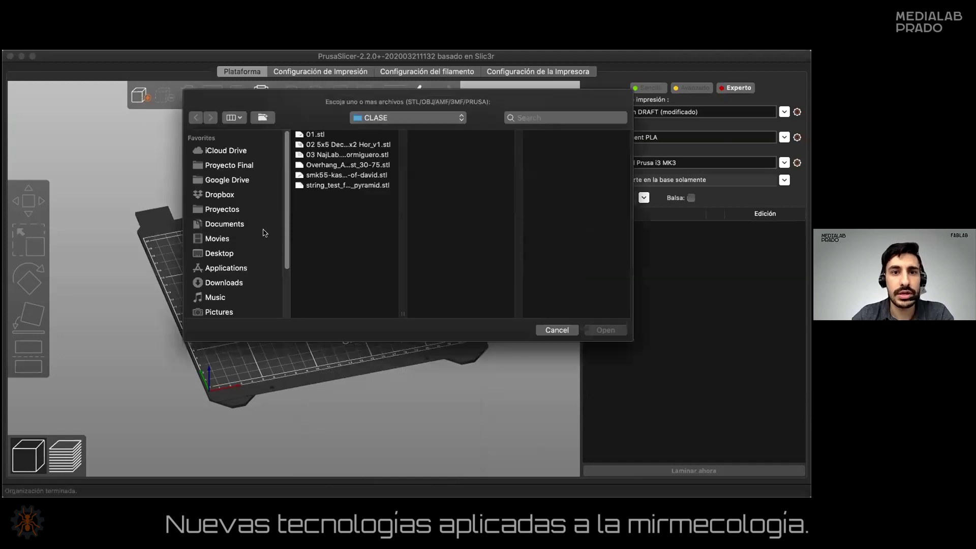
{"action": "left_click", "coordinate": [336, 185]}
{"action": "left_click", "coordinate": [337, 175]}
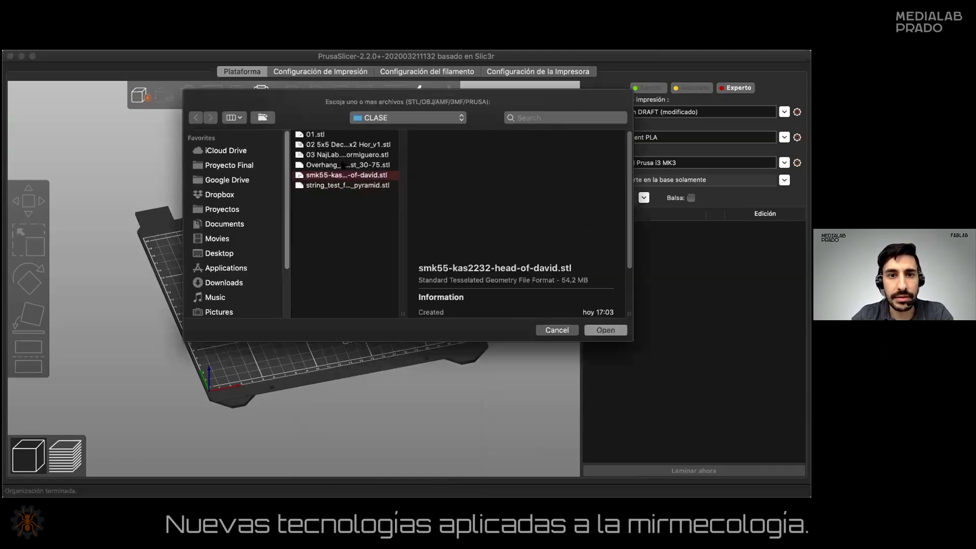
{"action": "left_click", "coordinate": [605, 330]}
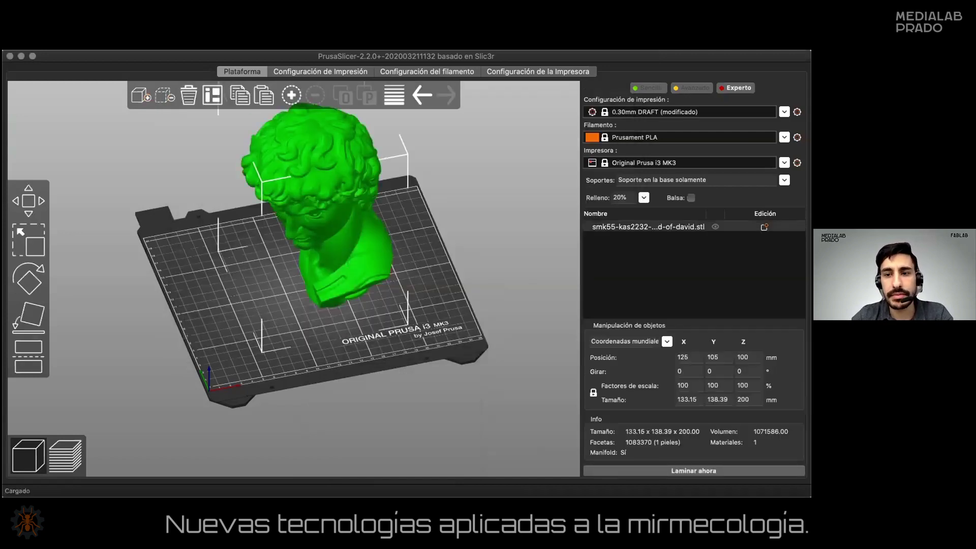
Step: Rotate the head of David model 90° about the Z axis
{"action": "left_click", "coordinate": [740, 372]}
{"action": "type", "text": "90"}
{"action": "key", "text": "Return"}
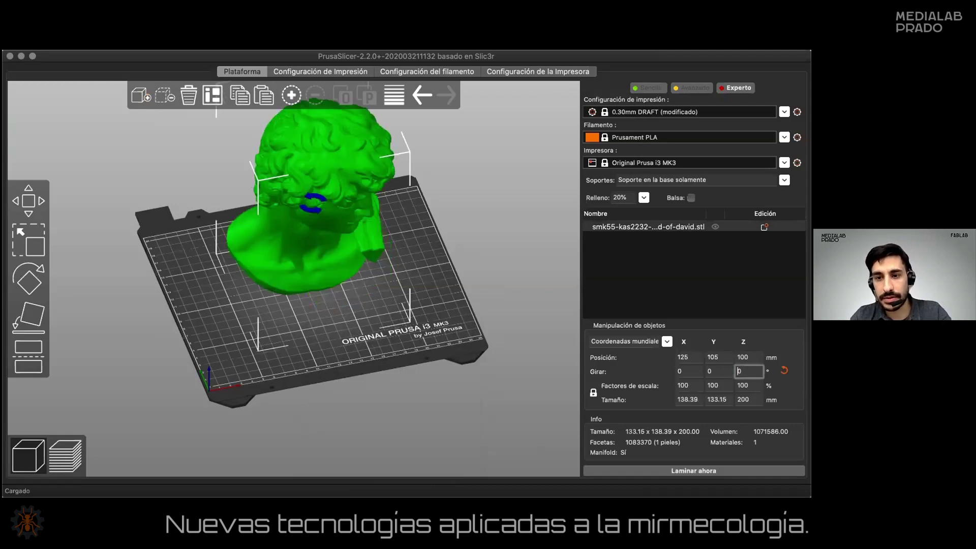
Step: Scale the head of David model uniformly to 50 %
{"action": "left_click_drag", "start_coordinate": [469, 348], "coordinate": [438, 338]}
{"action": "scroll", "coordinate": [420, 302], "scroll_direction": "up", "scroll_amount": 5}
{"action": "scroll", "coordinate": [420, 305], "scroll_direction": "down", "scroll_amount": 10}
{"action": "right_click_drag", "start_coordinate": [297, 333], "coordinate": [328, 380]}
{"action": "left_click_drag", "start_coordinate": [319, 381], "coordinate": [330, 390]}
{"action": "left_click", "coordinate": [695, 385]}
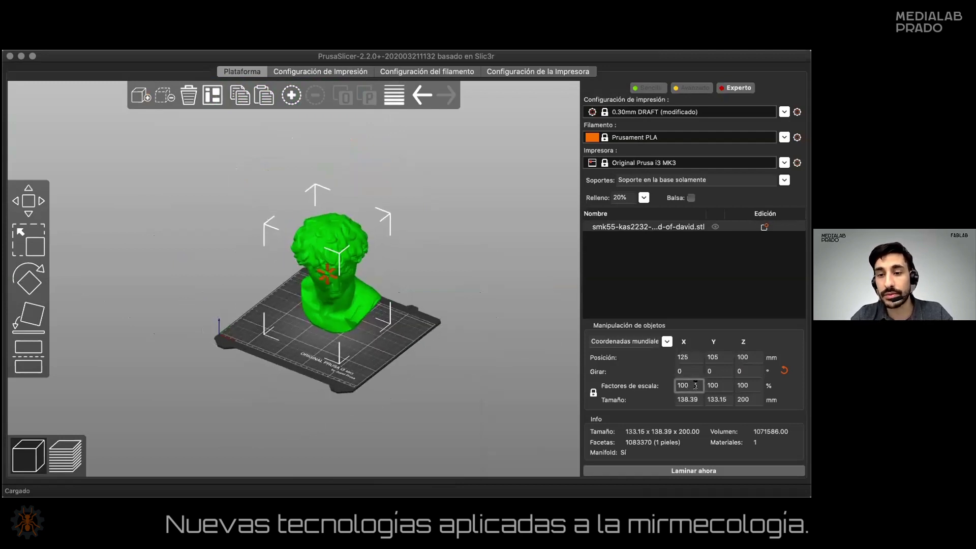
{"action": "key", "text": "BackSpace"}
{"action": "key", "text": "BackSpace"}
{"action": "key", "text": "BackSpace"}
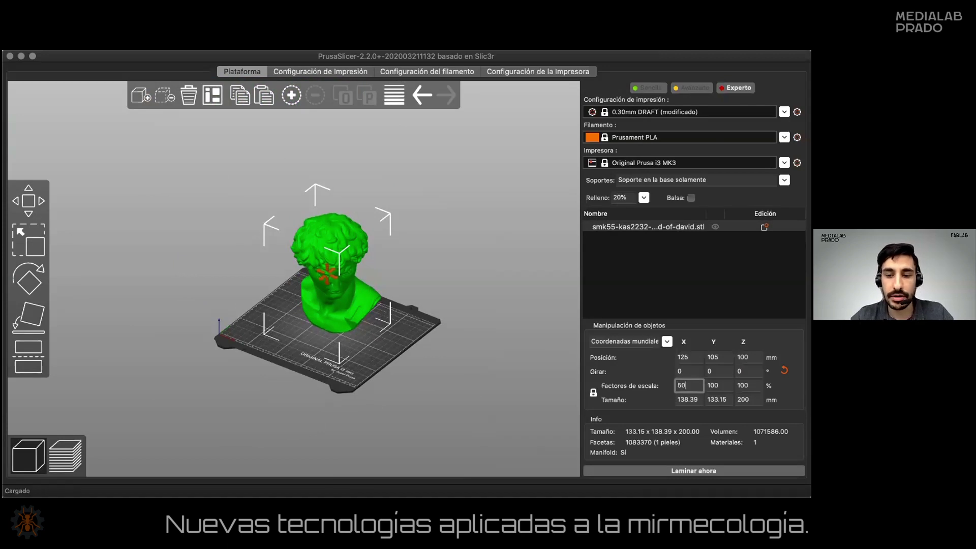
{"action": "key", "text": "Return"}
Step: Examine the scaled head up close and check its X and Z size values in the object manipulation settings
{"action": "left_click", "coordinate": [345, 363]}
{"action": "left_click_drag", "start_coordinate": [344, 363], "coordinate": [362, 325]}
{"action": "scroll", "coordinate": [361, 325], "scroll_direction": "up", "scroll_amount": 5}
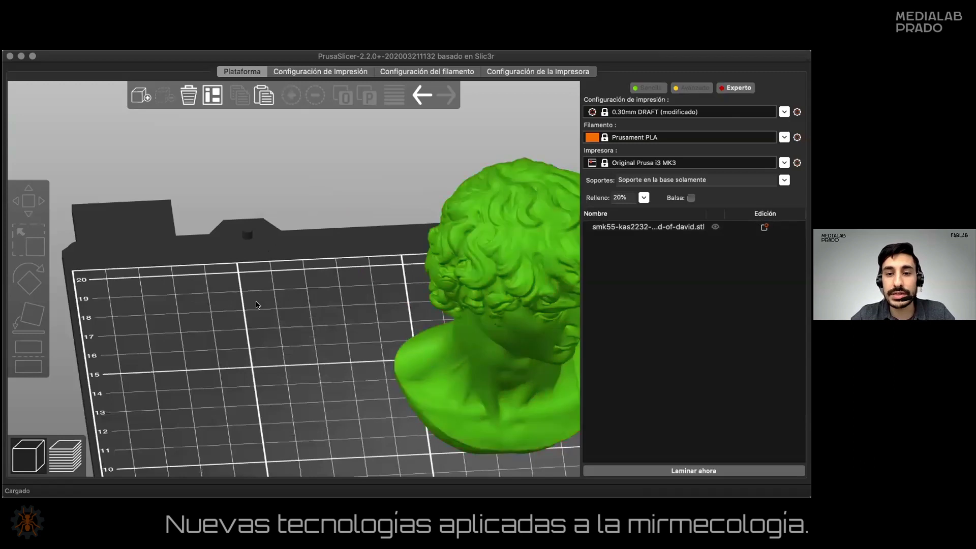
{"action": "left_click_drag", "start_coordinate": [540, 432], "coordinate": [350, 335]}
{"action": "left_click", "coordinate": [350, 336]}
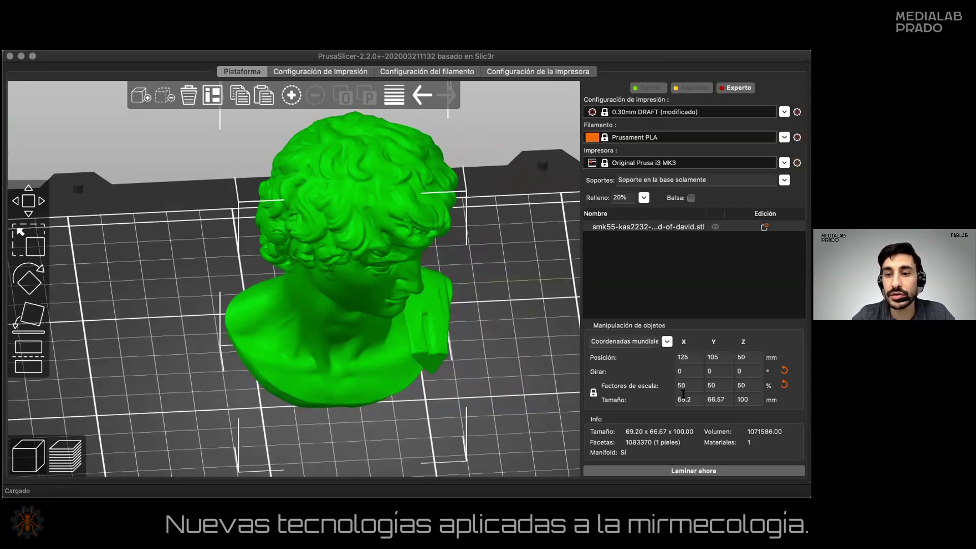
{"action": "left_click", "coordinate": [678, 398]}
{"action": "left_click", "coordinate": [752, 399]}
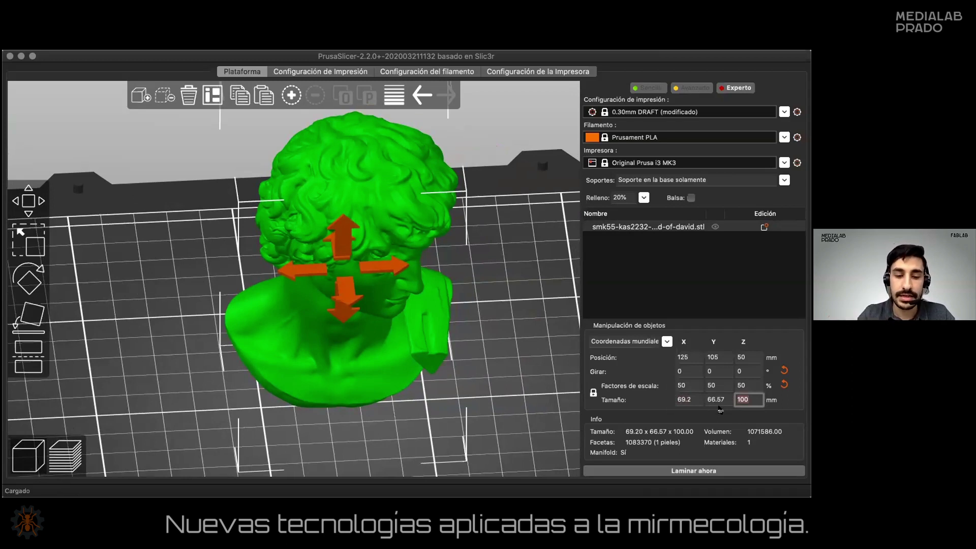
Step: Set the Z size of the head of David model to 80 mm with proportional scaling
{"action": "type", "text": "80"}
{"action": "key", "text": "Return"}
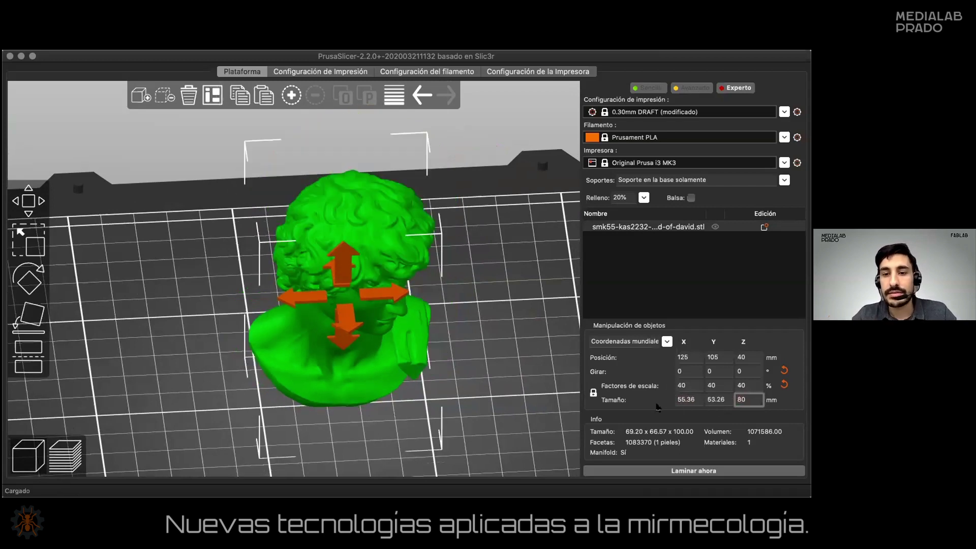
{"action": "left_click", "coordinate": [483, 388]}
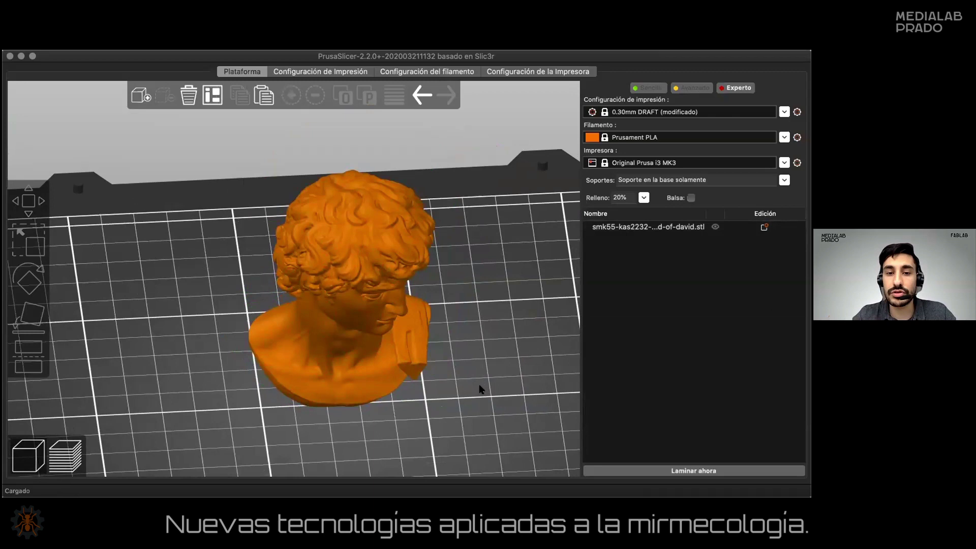
{"action": "right_click", "coordinate": [374, 357]}
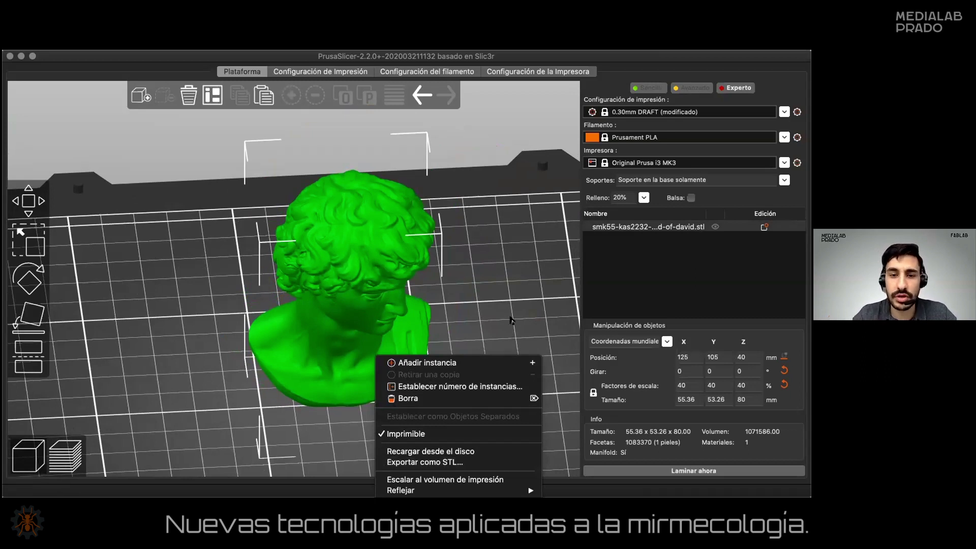
{"action": "left_click", "coordinate": [512, 321]}
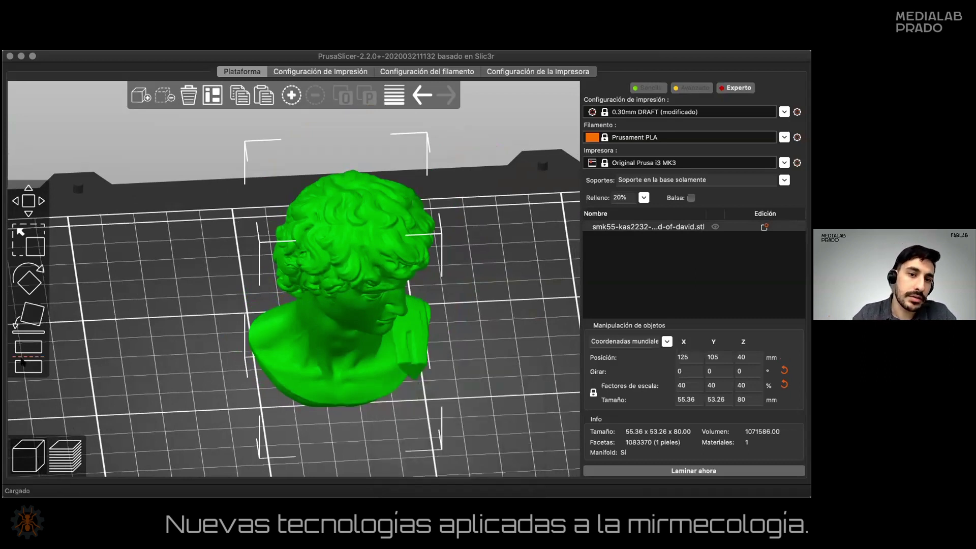
Step: Cut the head horizontally at a height of about 70.5 mm and keep only the lower part
{"action": "left_click", "coordinate": [28, 355]}
{"action": "key", "text": "1"}
{"action": "left_click_drag", "start_coordinate": [472, 418], "coordinate": [386, 325]}
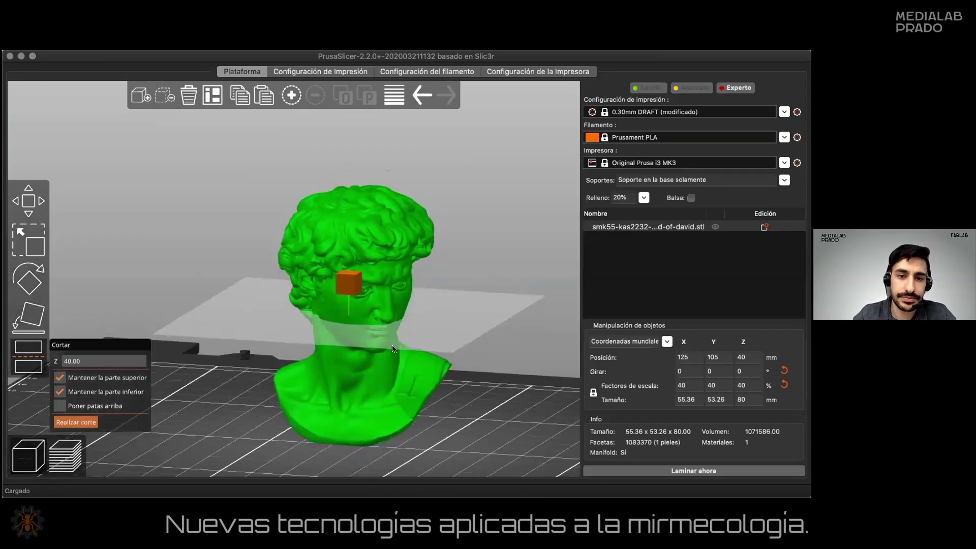
{"action": "left_click_drag", "start_coordinate": [349, 281], "coordinate": [358, 201]}
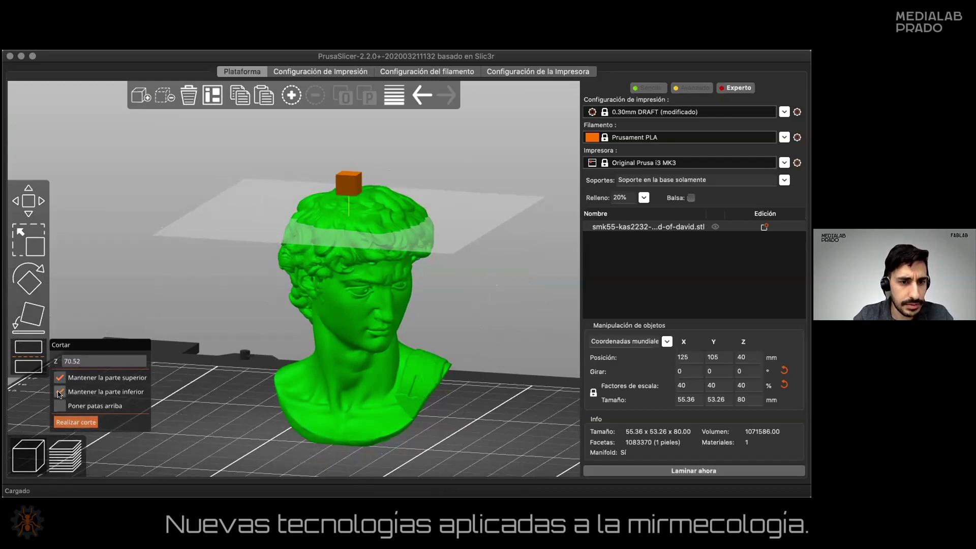
{"action": "left_click", "coordinate": [60, 390]}
{"action": "left_click", "coordinate": [59, 378]}
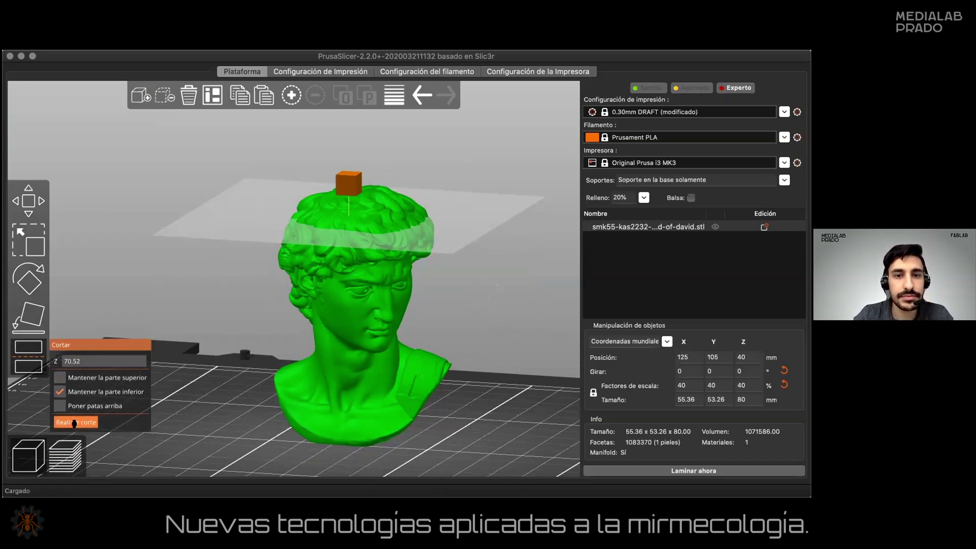
{"action": "left_click", "coordinate": [74, 423]}
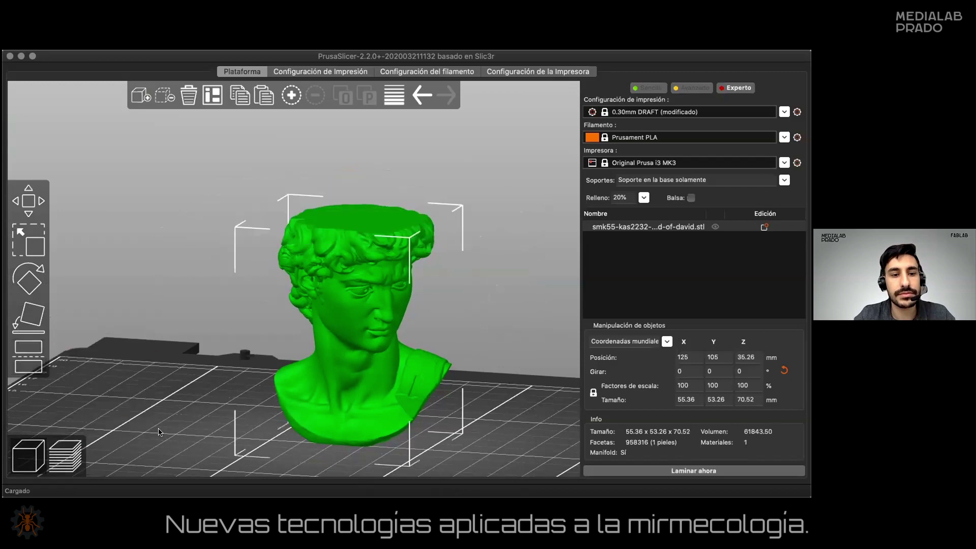
Step: Slice the cut head with the current supports and view the toolpath preview
{"action": "left_click_drag", "start_coordinate": [483, 363], "coordinate": [504, 325]}
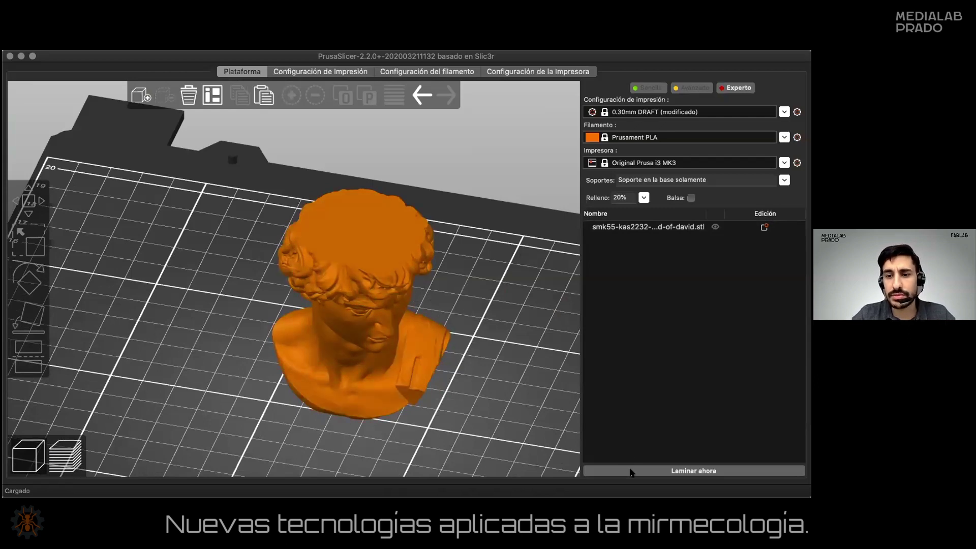
{"action": "left_click", "coordinate": [629, 471]}
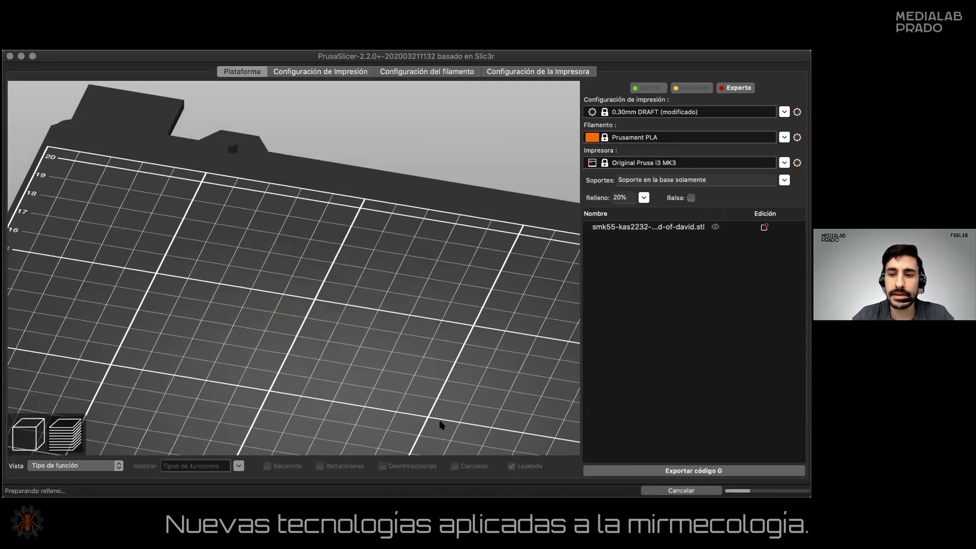
{"action": "left_click_drag", "start_coordinate": [432, 394], "coordinate": [354, 386]}
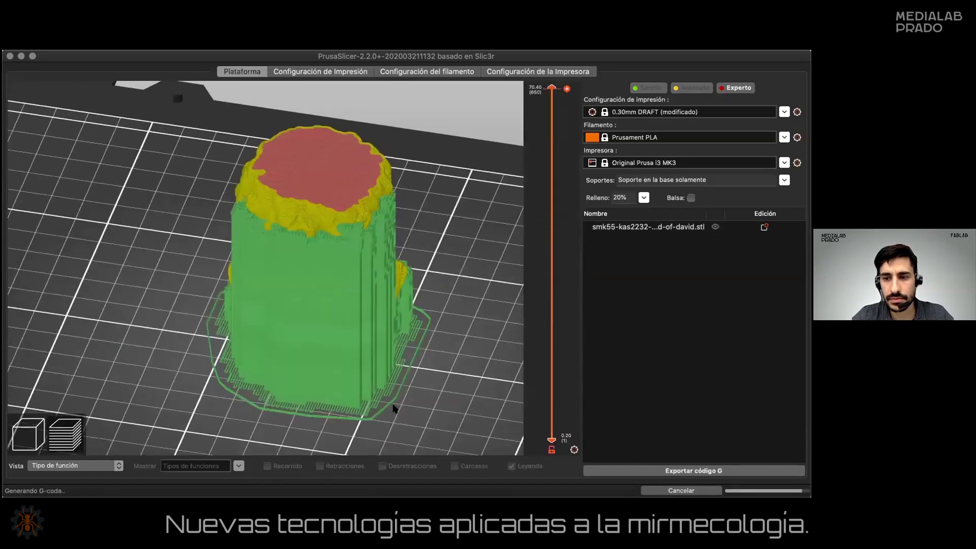
Step: Set the supports to Ninguno and the number of top solid layers to 0 in the print settings
{"action": "left_click", "coordinate": [784, 180]}
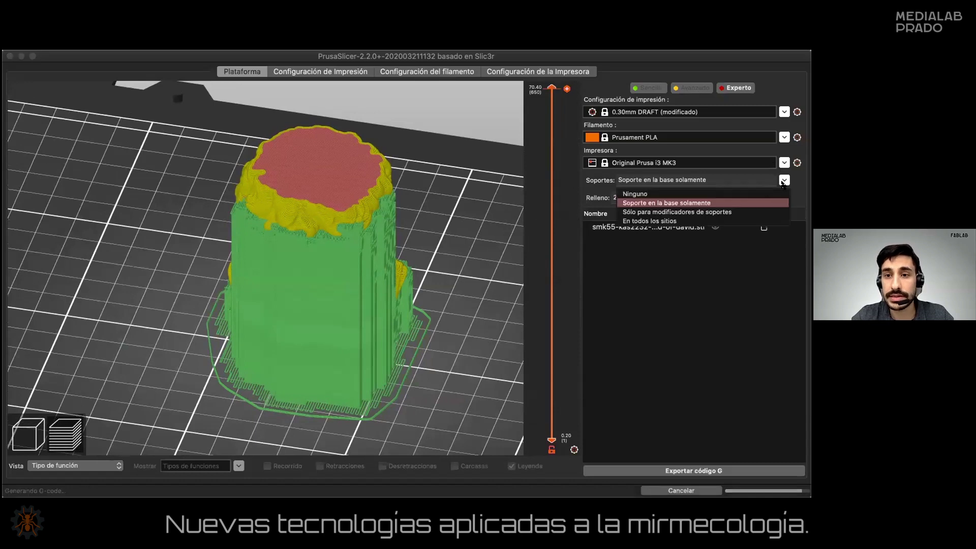
{"action": "left_click", "coordinate": [706, 194]}
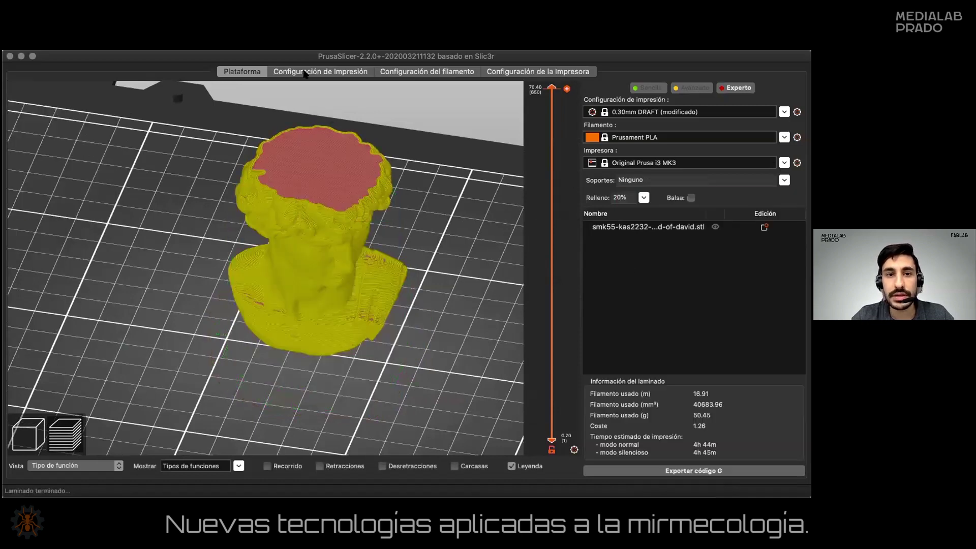
{"action": "left_click", "coordinate": [303, 72]}
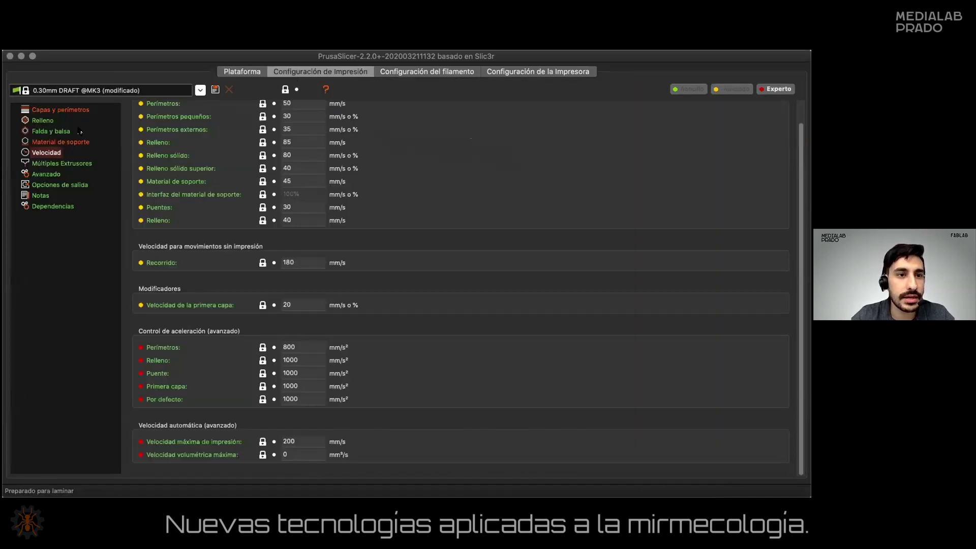
{"action": "left_click", "coordinate": [89, 109]}
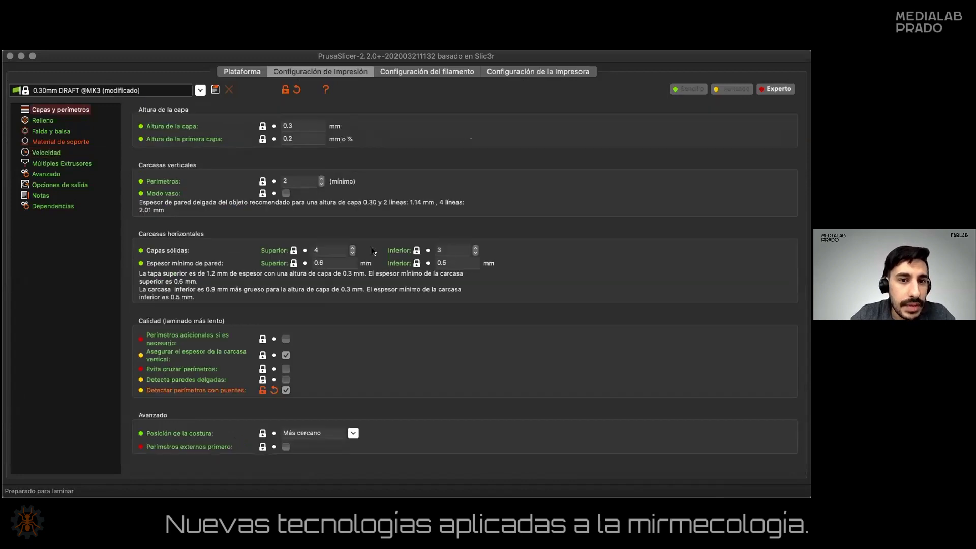
{"action": "left_click", "coordinate": [329, 248]}
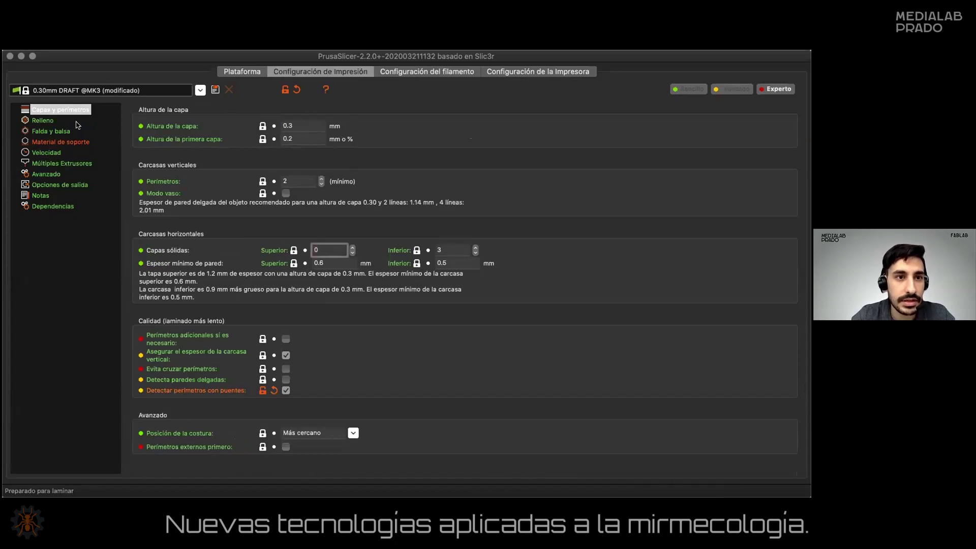
Step: Set the infill density to 0% and review the layers and perimeters settings
{"action": "left_click", "coordinate": [27, 122]}
{"action": "left_click", "coordinate": [353, 127]}
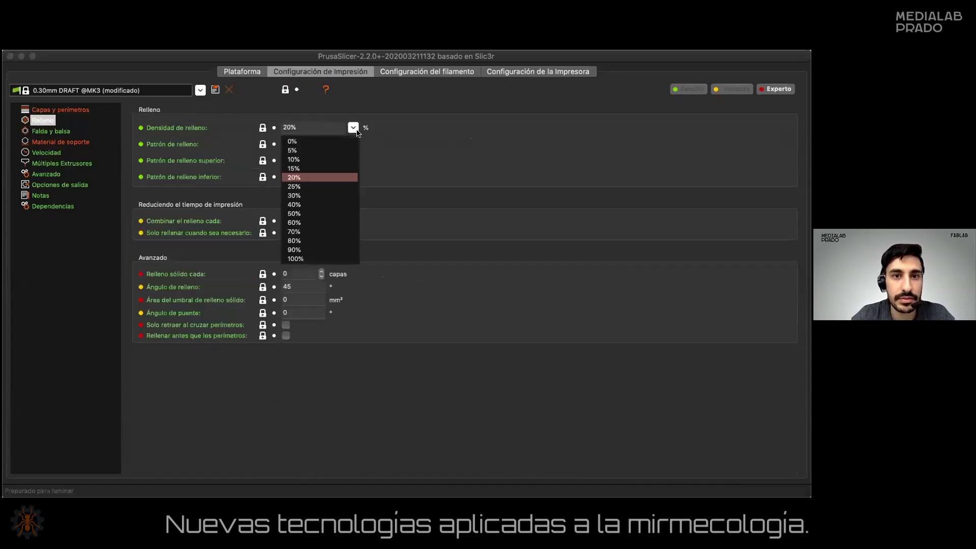
{"action": "left_click", "coordinate": [323, 142]}
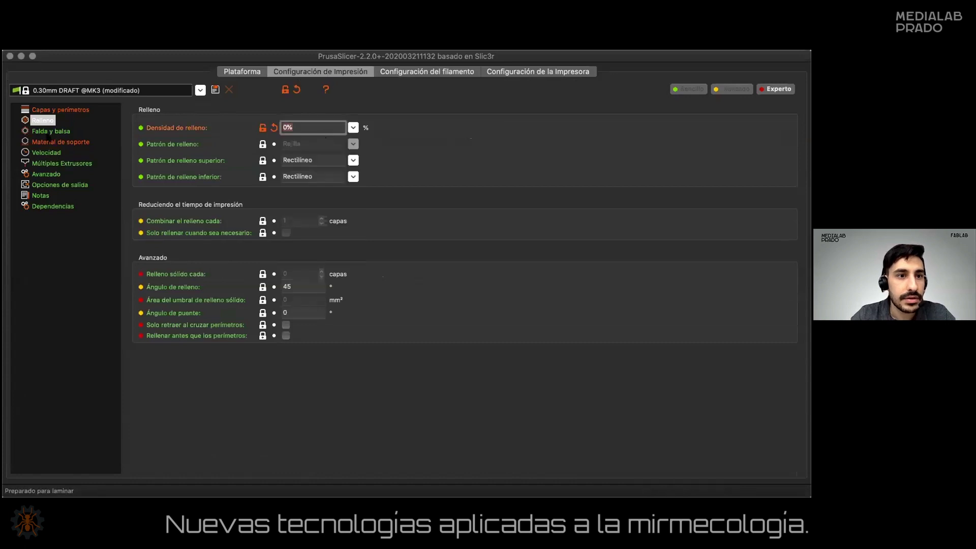
{"action": "left_click", "coordinate": [48, 133]}
{"action": "left_click", "coordinate": [55, 110]}
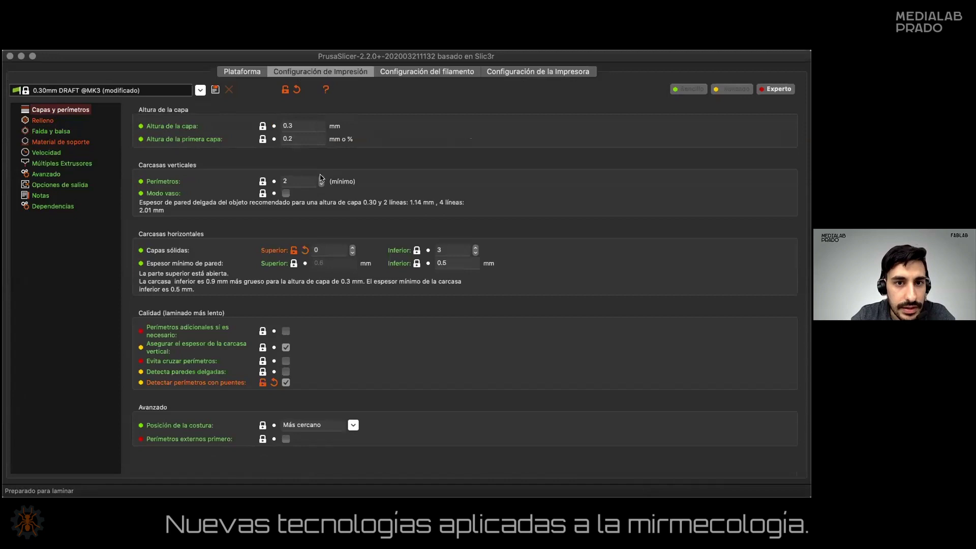
Step: Slice the head without infill or top layers and inspect its open interior from several angles
{"action": "left_click", "coordinate": [243, 72]}
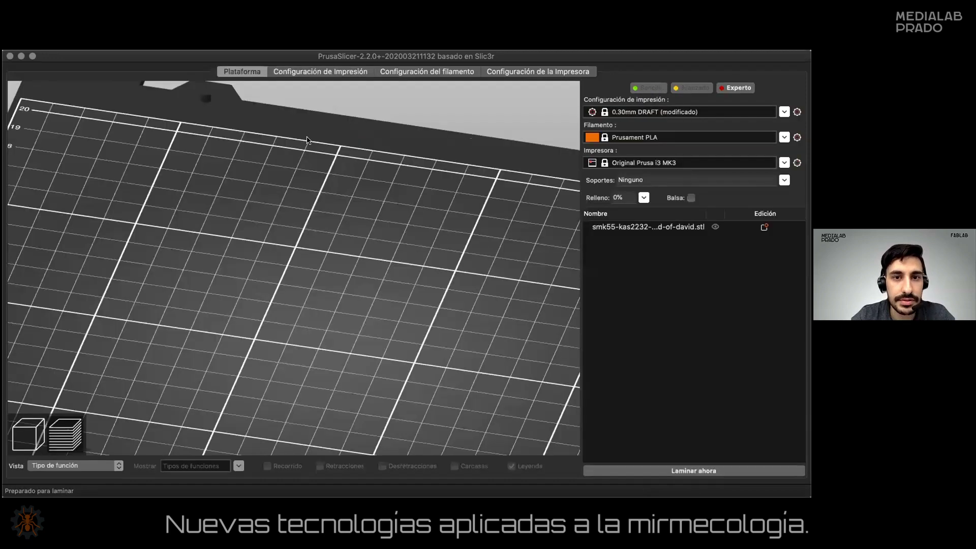
{"action": "left_click", "coordinate": [666, 471]}
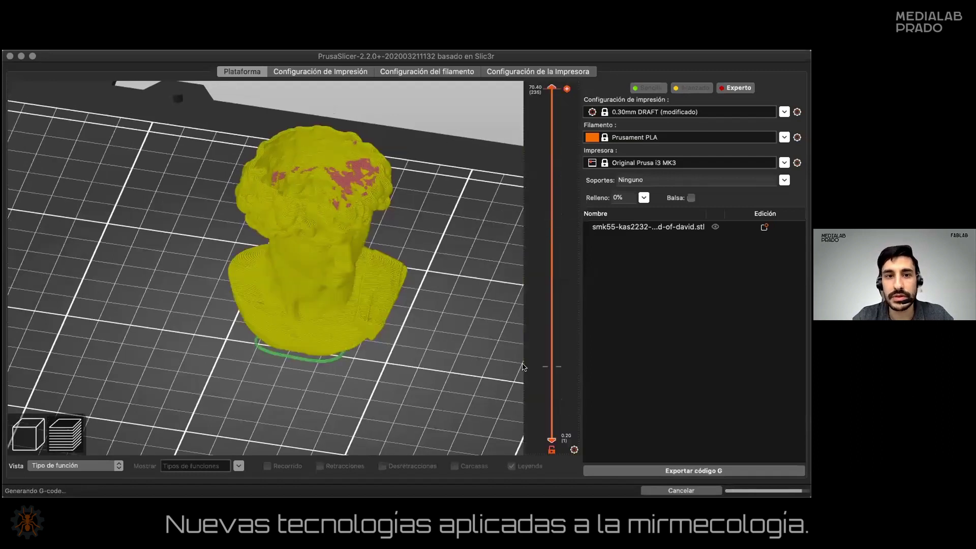
{"action": "left_click_drag", "start_coordinate": [436, 269], "coordinate": [347, 174]}
{"action": "left_click_drag", "start_coordinate": [460, 218], "coordinate": [353, 176]}
{"action": "mouse_move", "coordinate": [433, 195]}
{"action": "left_mouse_down"}
{"action": "mouse_move", "coordinate": [426, 214]}
{"action": "mouse_move", "coordinate": [436, 191]}
{"action": "left_mouse_up"}
Step: Compare the 3D model of the head with its sliced preview and examine the preview from different angles
{"action": "left_click", "coordinate": [25, 435]}
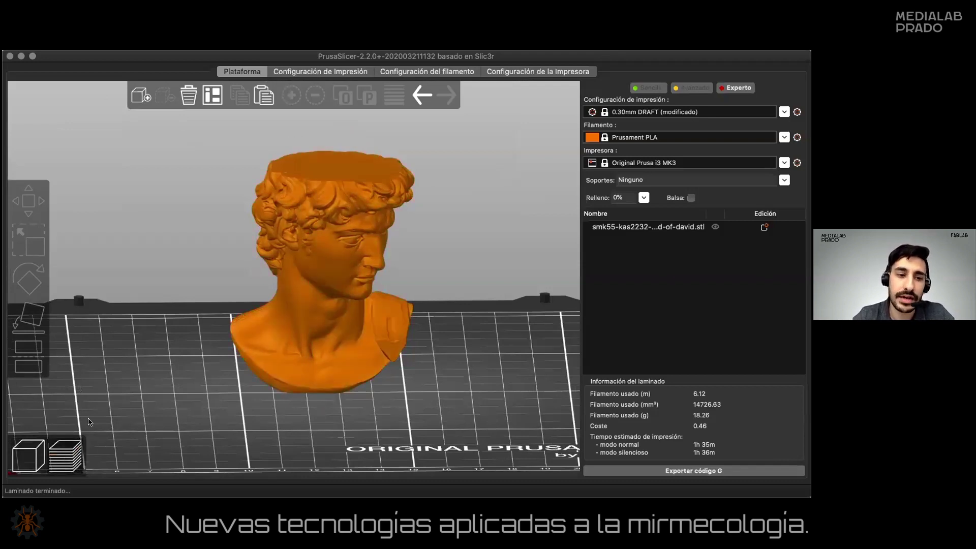
{"action": "left_click", "coordinate": [65, 455]}
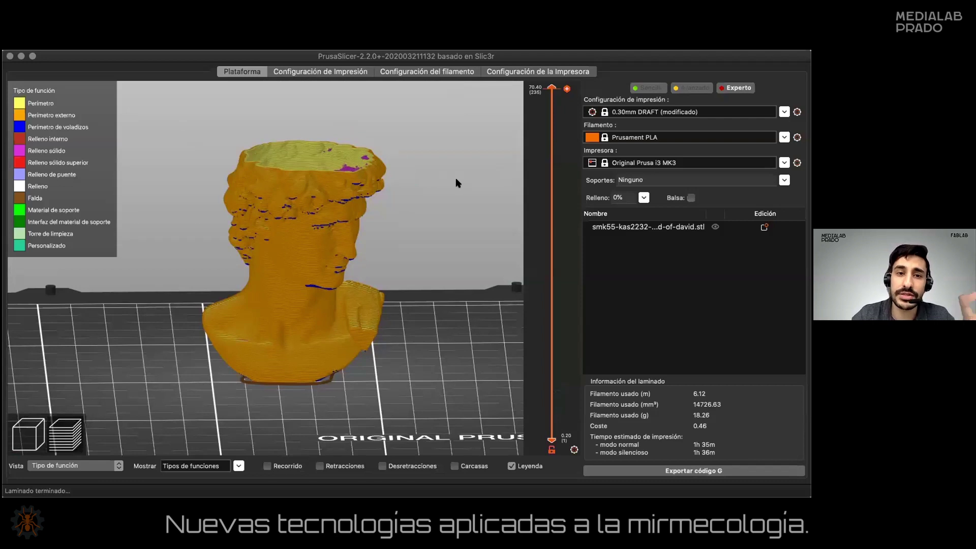
{"action": "left_click_drag", "start_coordinate": [454, 172], "coordinate": [413, 216]}
{"action": "mouse_move", "coordinate": [480, 248]}
{"action": "left_mouse_down"}
{"action": "mouse_move", "coordinate": [493, 217]}
{"action": "mouse_move", "coordinate": [492, 235]}
{"action": "left_mouse_up"}
{"action": "mouse_move", "coordinate": [409, 331]}
{"action": "left_mouse_down"}
{"action": "mouse_move", "coordinate": [421, 305]}
{"action": "mouse_move", "coordinate": [411, 319]}
{"action": "left_mouse_up"}
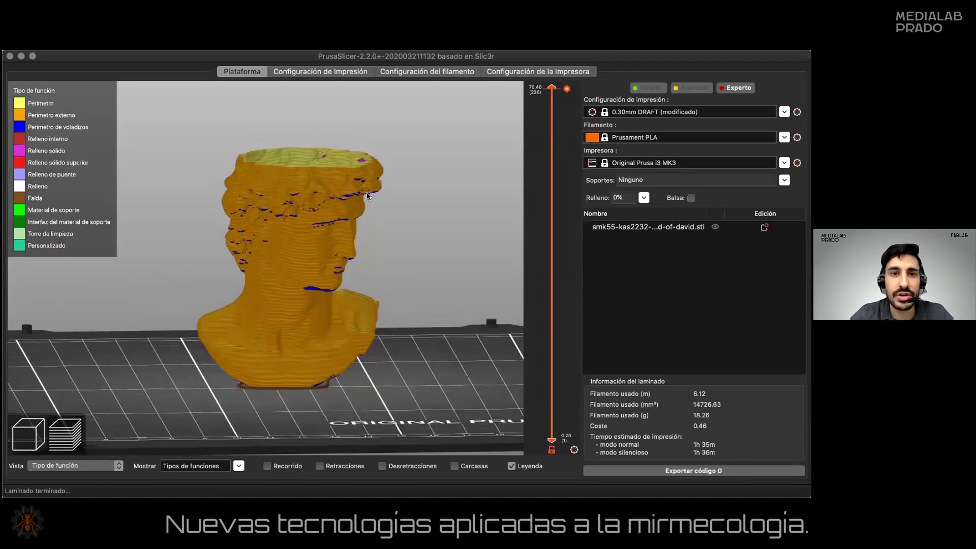
Step: Enable vase mode in the print settings and accept the required adjustments, including a single perimeter
{"action": "left_click", "coordinate": [340, 73]}
{"action": "left_click", "coordinate": [286, 193]}
{"action": "left_click", "coordinate": [487, 250]}
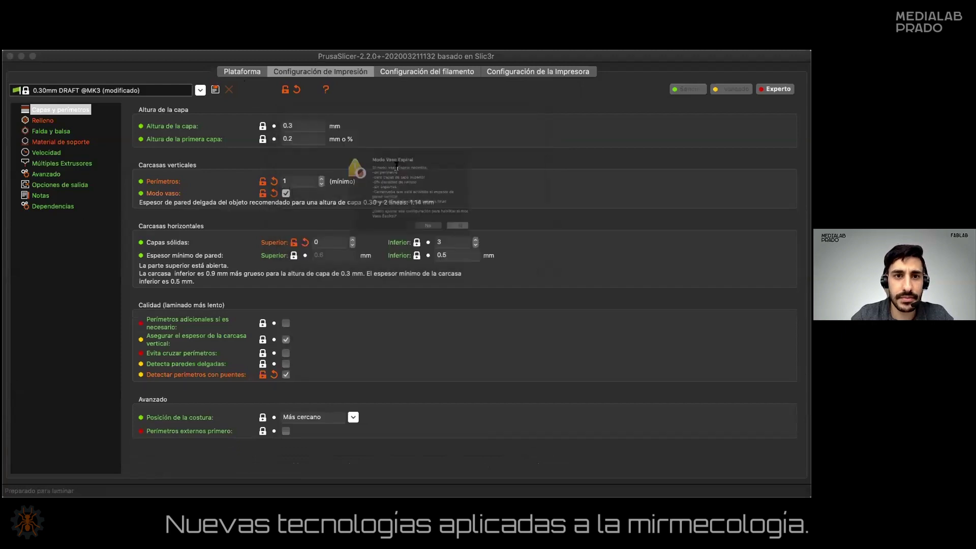
{"action": "left_click", "coordinate": [487, 249]}
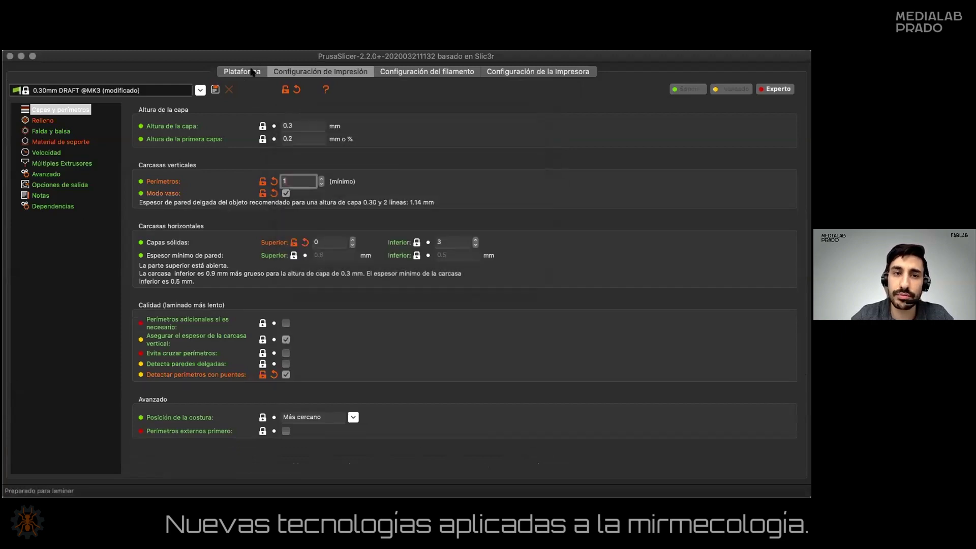
Step: Slice the head in vase mode, inspect the preview and return to the 3D editing view
{"action": "left_click", "coordinate": [252, 73]}
{"action": "left_click", "coordinate": [627, 474]}
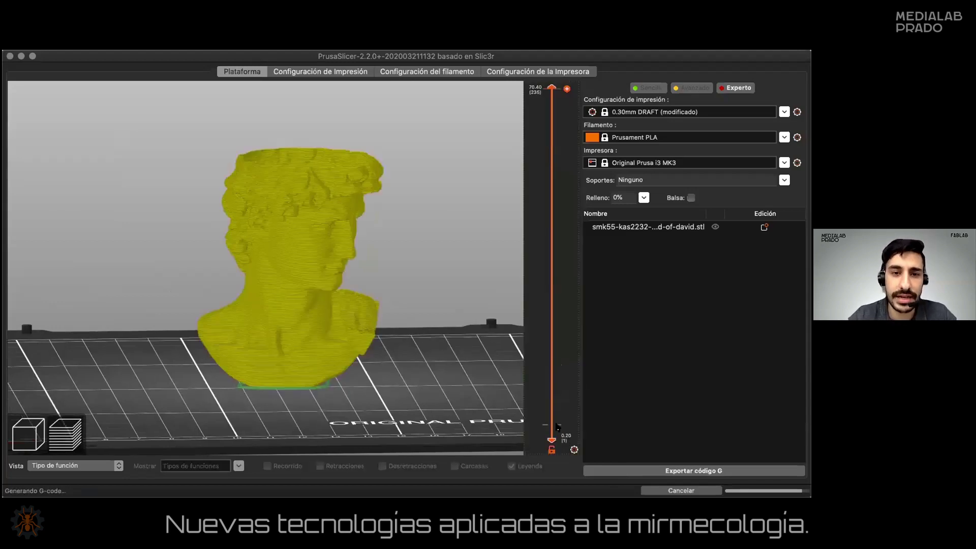
{"action": "left_click_drag", "start_coordinate": [394, 349], "coordinate": [168, 345]}
{"action": "left_click", "coordinate": [36, 430]}
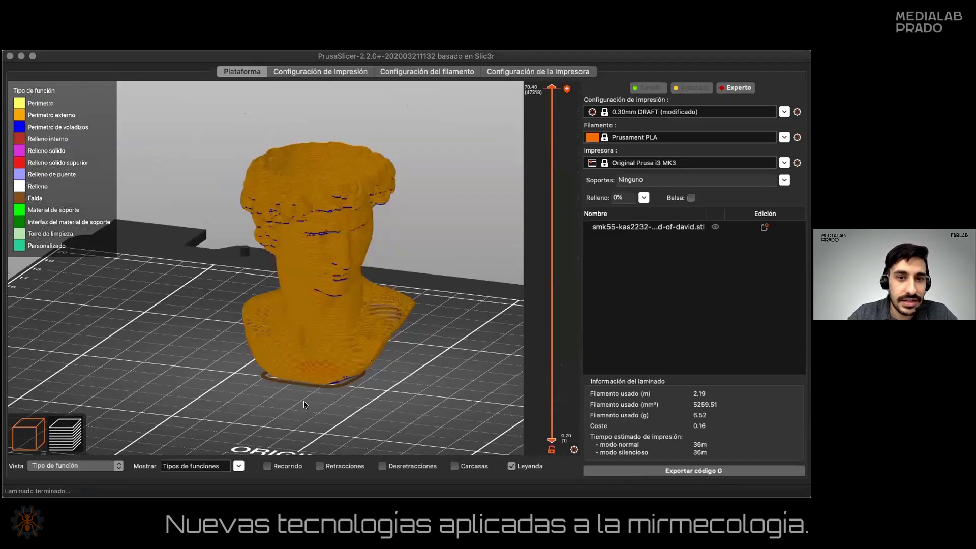
{"action": "left_click", "coordinate": [360, 326]}
{"action": "right_click", "coordinate": [359, 325]}
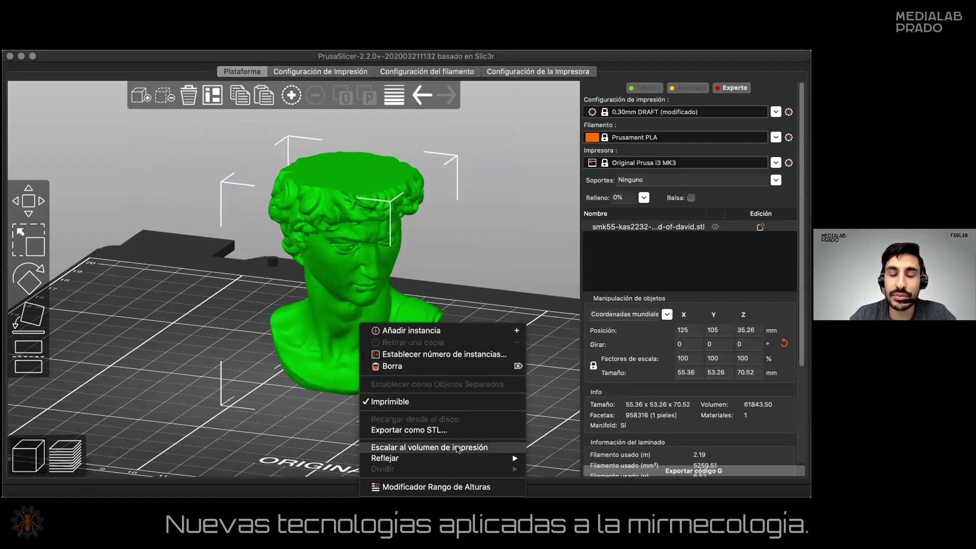
{"action": "left_click", "coordinate": [169, 358]}
Step: Scale the cut head to fill the print volume and check how it fits on the bed
{"action": "scroll", "coordinate": [169, 359], "scroll_direction": "up", "scroll_amount": 3}
{"action": "scroll", "coordinate": [170, 359], "scroll_direction": "down", "scroll_amount": 2}
{"action": "scroll", "coordinate": [170, 358], "scroll_direction": "down", "scroll_amount": 5}
{"action": "left_click", "coordinate": [367, 387]}
{"action": "left_click_drag", "start_coordinate": [257, 382], "coordinate": [390, 321]}
{"action": "scroll", "coordinate": [395, 381], "scroll_direction": "down", "scroll_amount": 5}
{"action": "left_click_drag", "start_coordinate": [396, 382], "coordinate": [359, 393]}
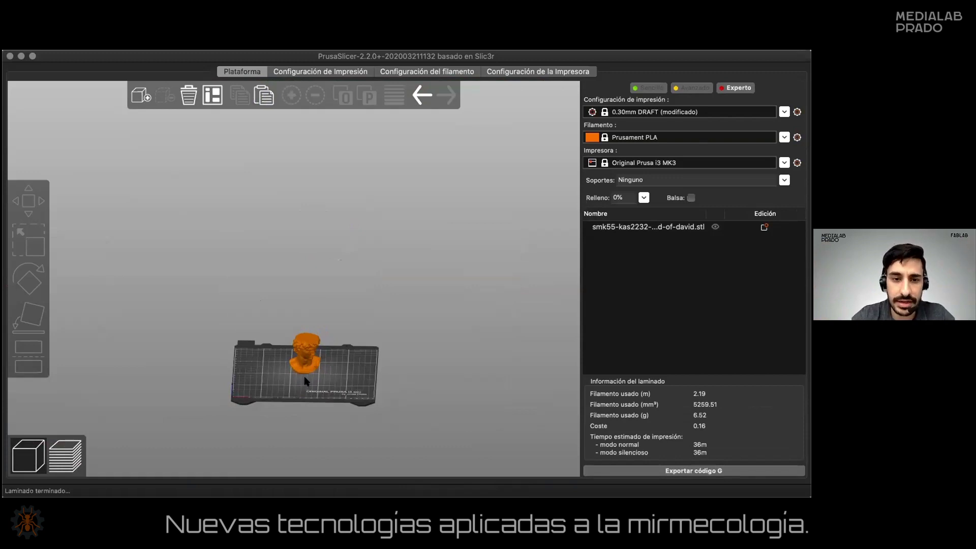
{"action": "scroll", "coordinate": [305, 378], "scroll_direction": "up", "scroll_amount": 10}
{"action": "scroll", "coordinate": [333, 418], "scroll_direction": "down", "scroll_amount": 6}
{"action": "right_click_drag", "start_coordinate": [355, 418], "coordinate": [394, 325]}
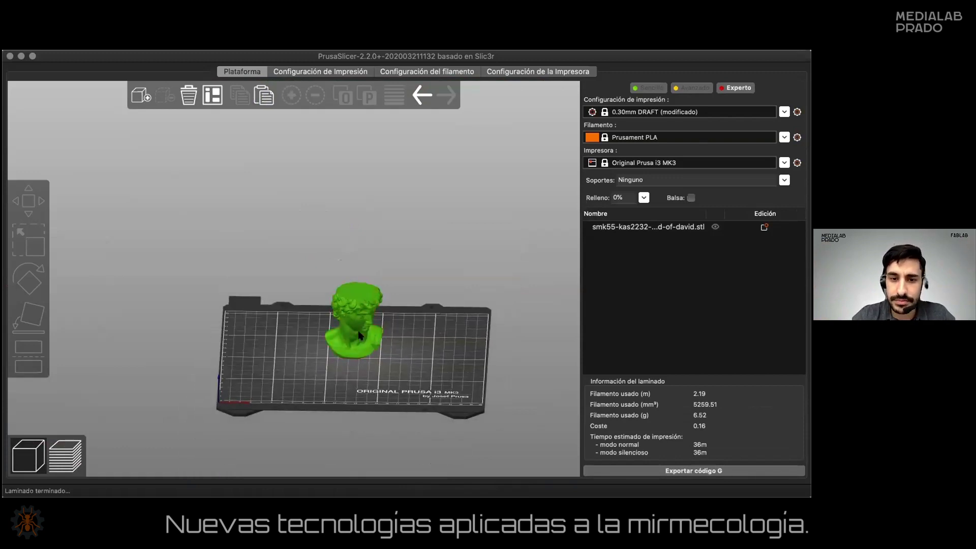
{"action": "left_click", "coordinate": [351, 335]}
{"action": "right_click", "coordinate": [351, 335]}
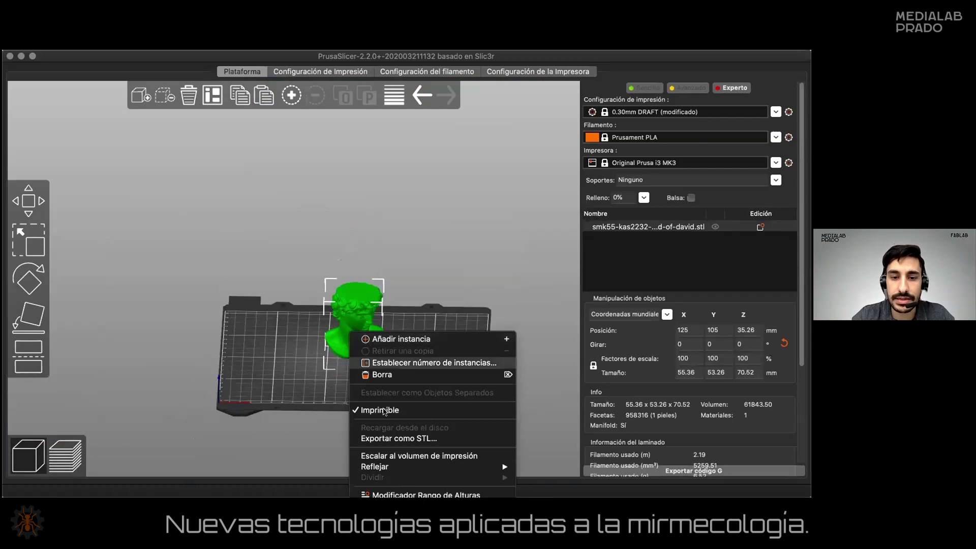
{"action": "left_click", "coordinate": [405, 455]}
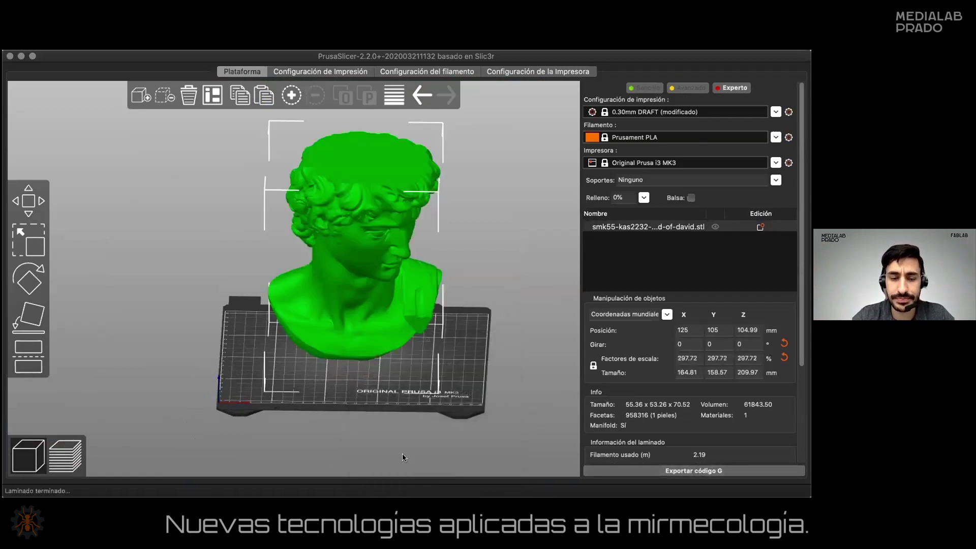
{"action": "left_click_drag", "start_coordinate": [484, 348], "coordinate": [491, 325]}
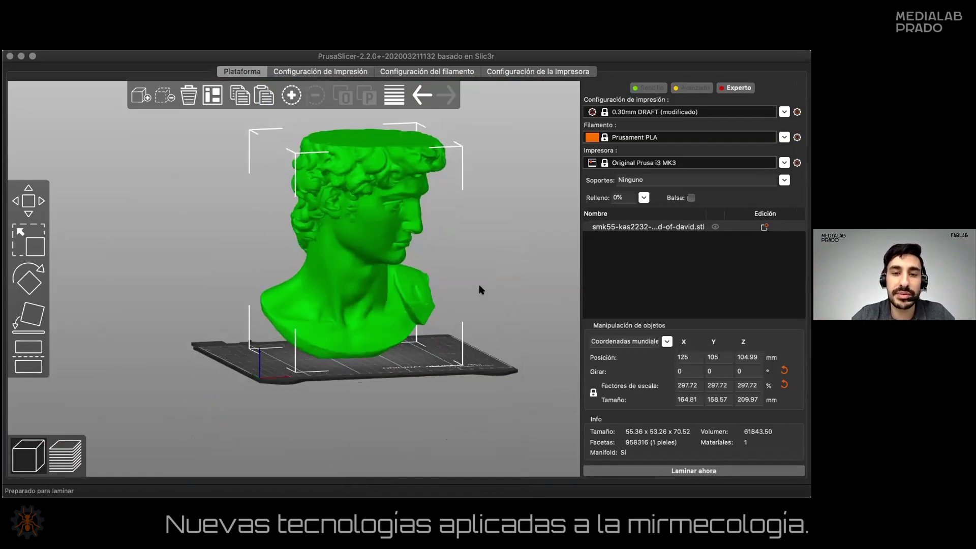
{"action": "left_click_drag", "start_coordinate": [506, 295], "coordinate": [495, 308]}
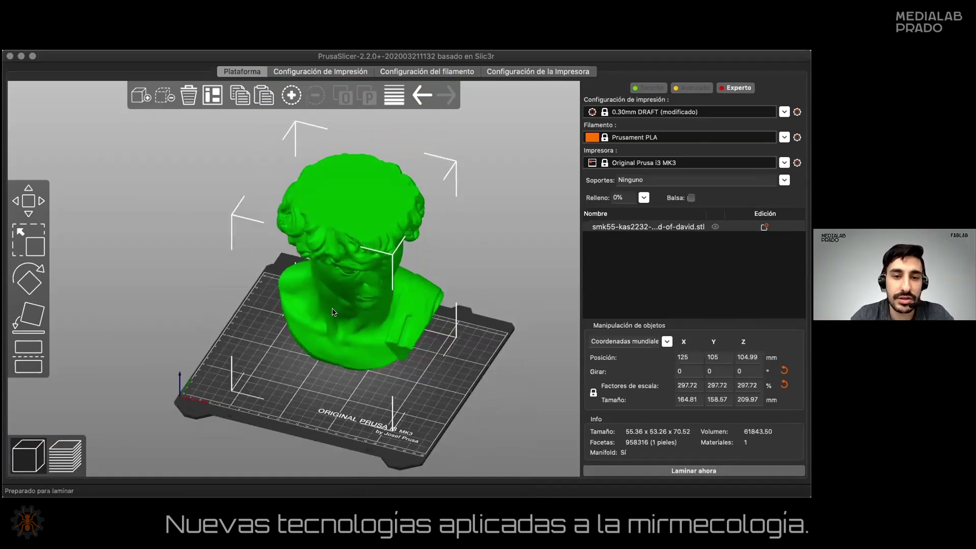
Step: Deselect the enlarged head and examine from several angles how it sits on the print bed
{"action": "left_click", "coordinate": [407, 438]}
{"action": "left_click_drag", "start_coordinate": [407, 438], "coordinate": [425, 423]}
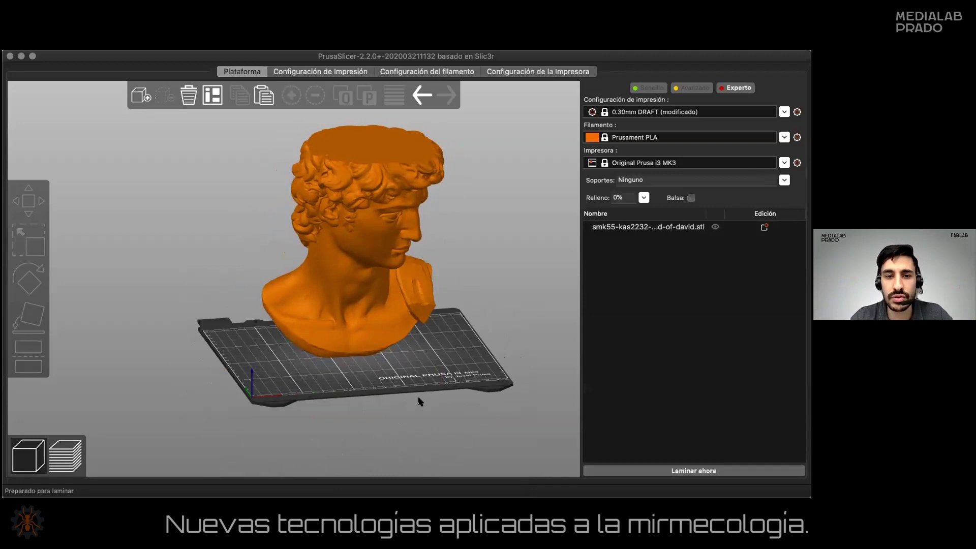
{"action": "left_click_drag", "start_coordinate": [455, 354], "coordinate": [386, 335]}
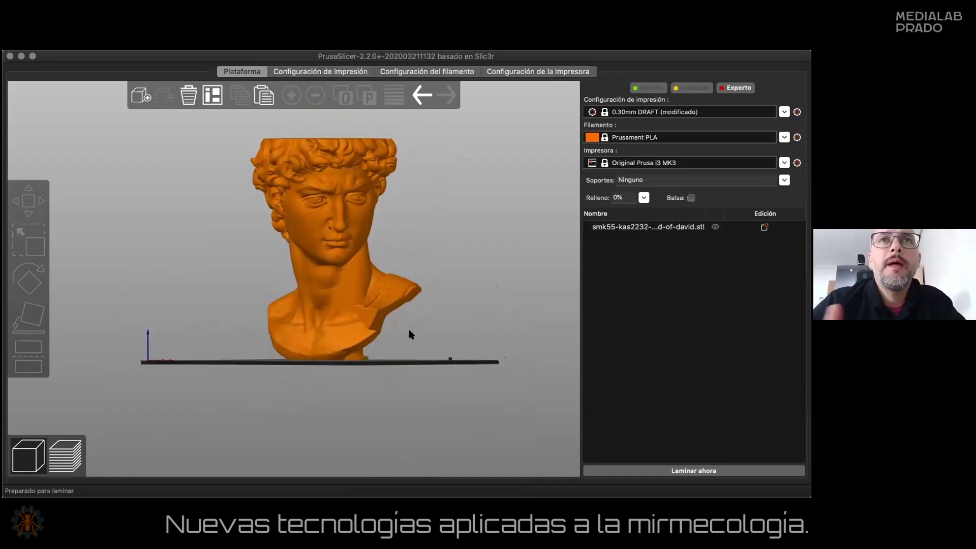
{"action": "mouse_move", "coordinate": [401, 337]}
{"action": "left_mouse_down"}
{"action": "mouse_move", "coordinate": [400, 386]}
{"action": "mouse_move", "coordinate": [401, 353]}
{"action": "left_mouse_up"}
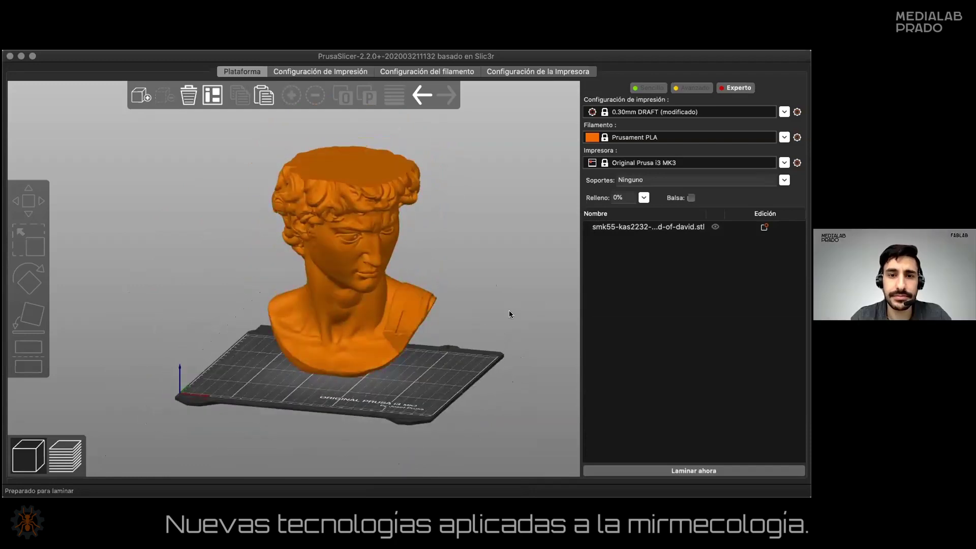
Step: Rotate the head 90° about the Y axis and check how it lies on the bed
{"action": "left_click", "coordinate": [373, 338]}
{"action": "left_click", "coordinate": [729, 371]}
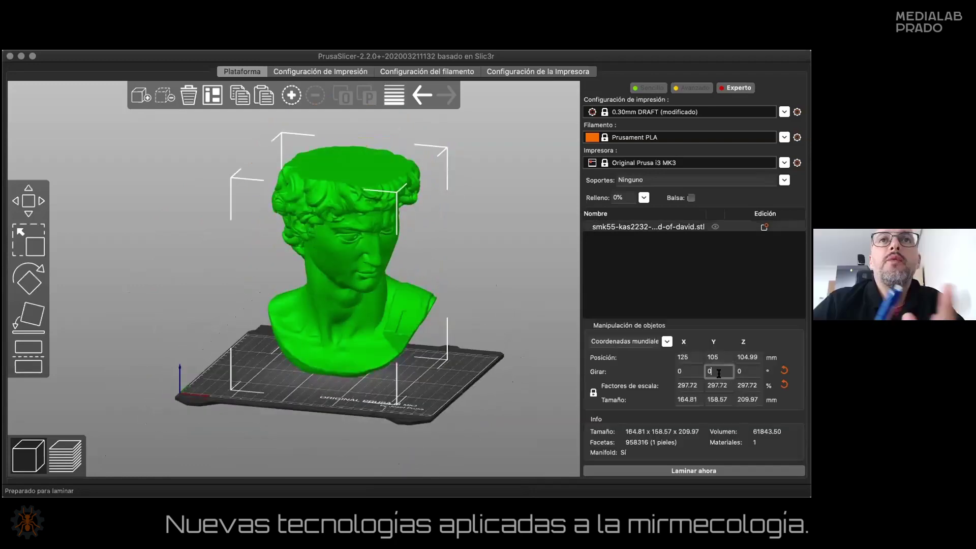
{"action": "type", "text": "90"}
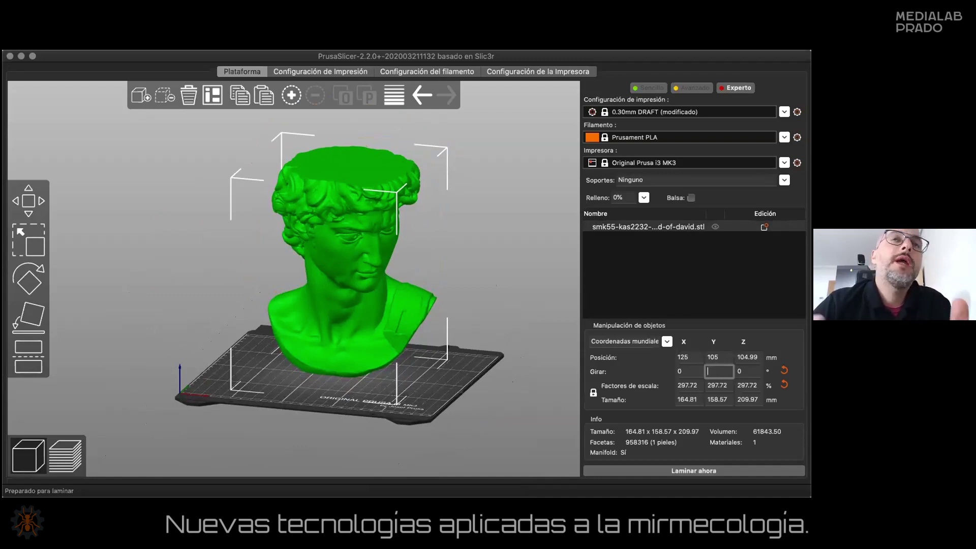
{"action": "key", "text": "Return"}
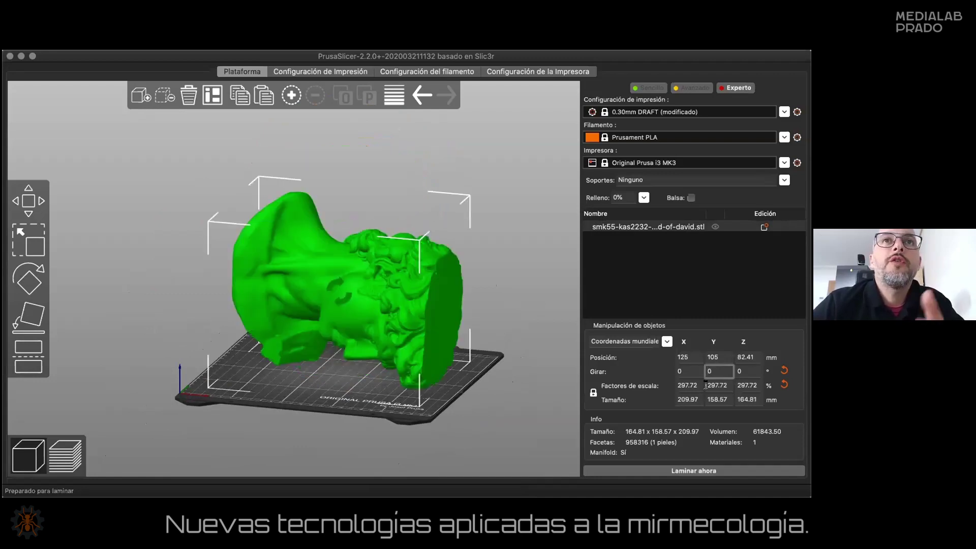
{"action": "key", "text": "1"}
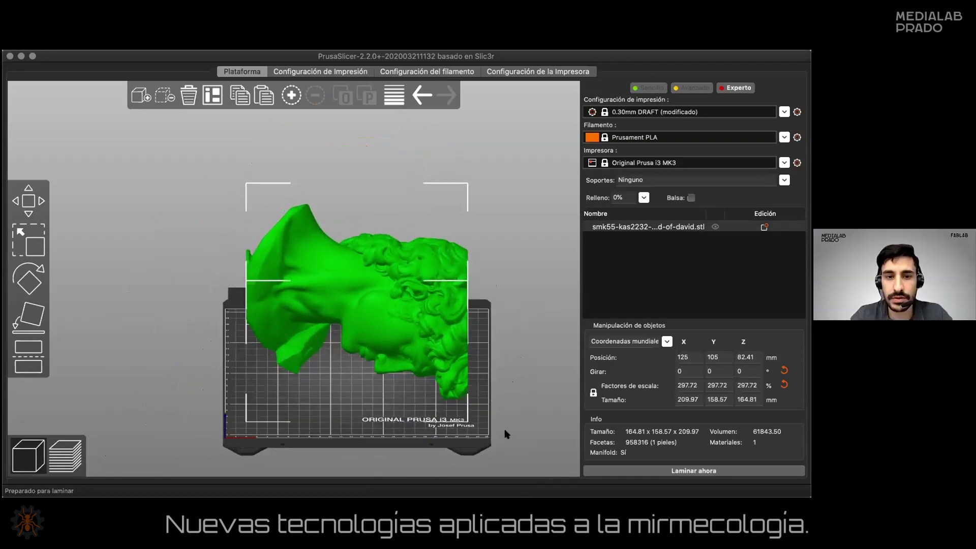
{"action": "key", "text": "0"}
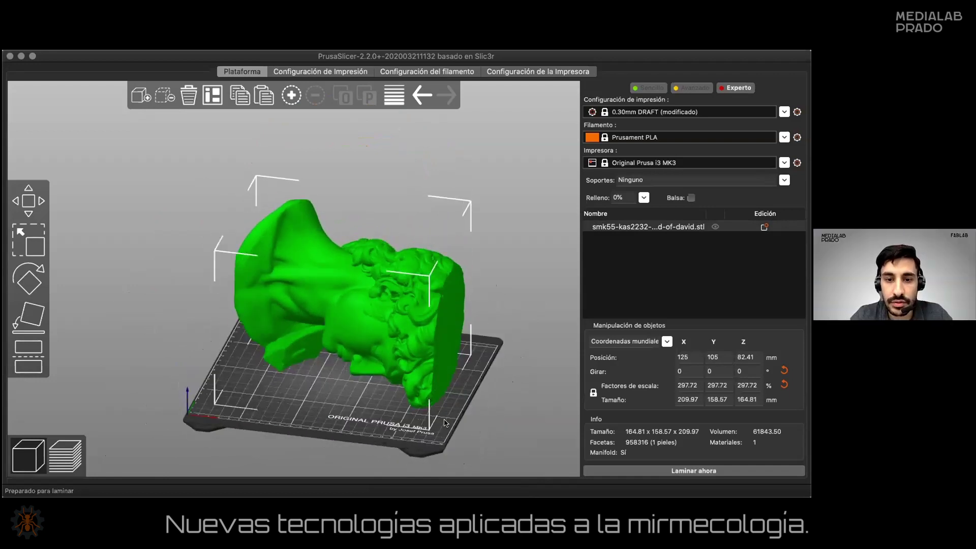
{"action": "left_click_drag", "start_coordinate": [282, 411], "coordinate": [299, 413]}
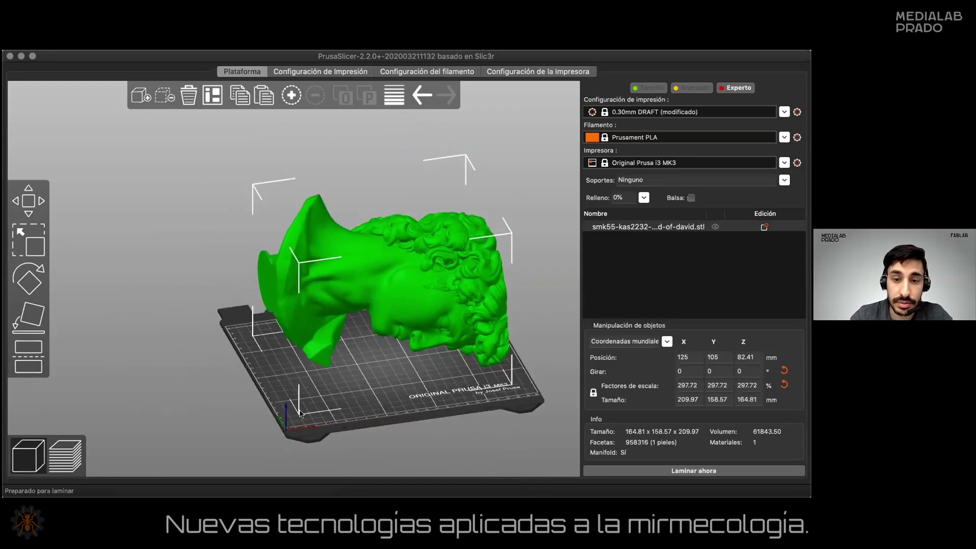
Step: Scale the lying head to the print volume and inspect its fit against the bed edges
{"action": "right_click", "coordinate": [326, 308]}
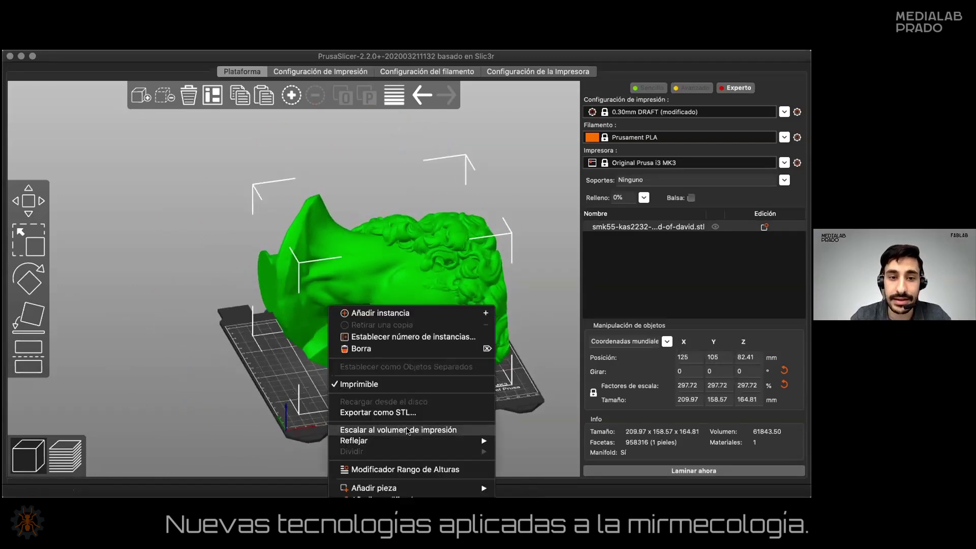
{"action": "left_click", "coordinate": [407, 430]}
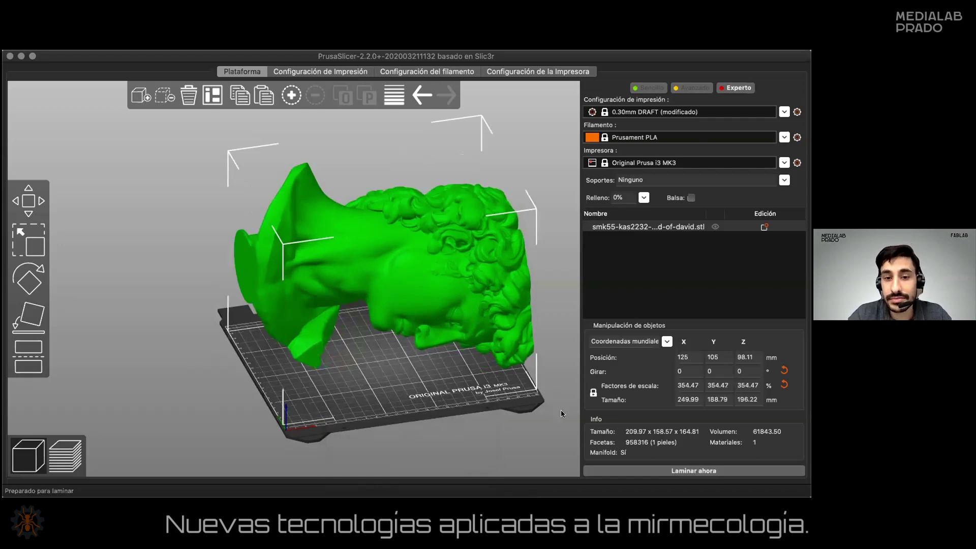
{"action": "left_click_drag", "start_coordinate": [542, 365], "coordinate": [505, 379]}
{"action": "left_click_drag", "start_coordinate": [287, 412], "coordinate": [312, 439]}
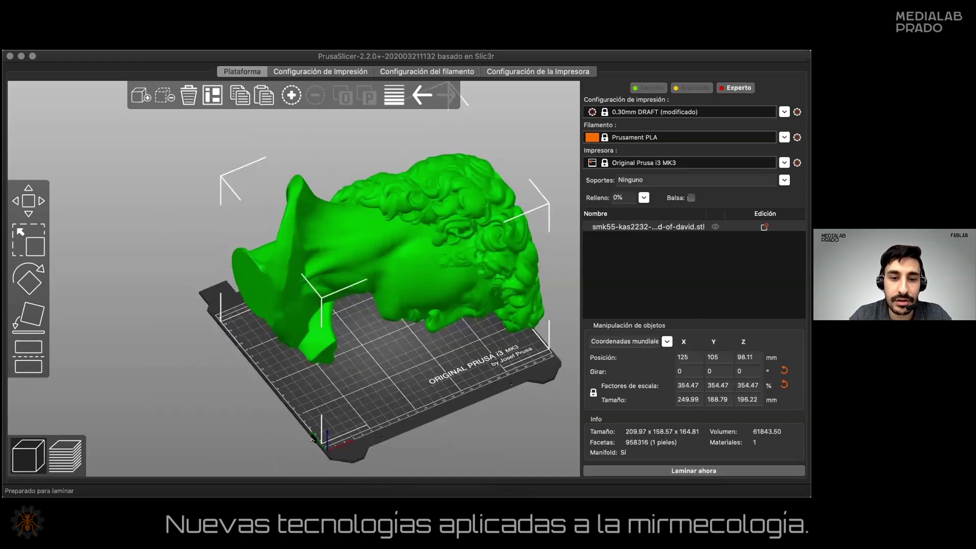
{"action": "left_click_drag", "start_coordinate": [305, 401], "coordinate": [410, 385]}
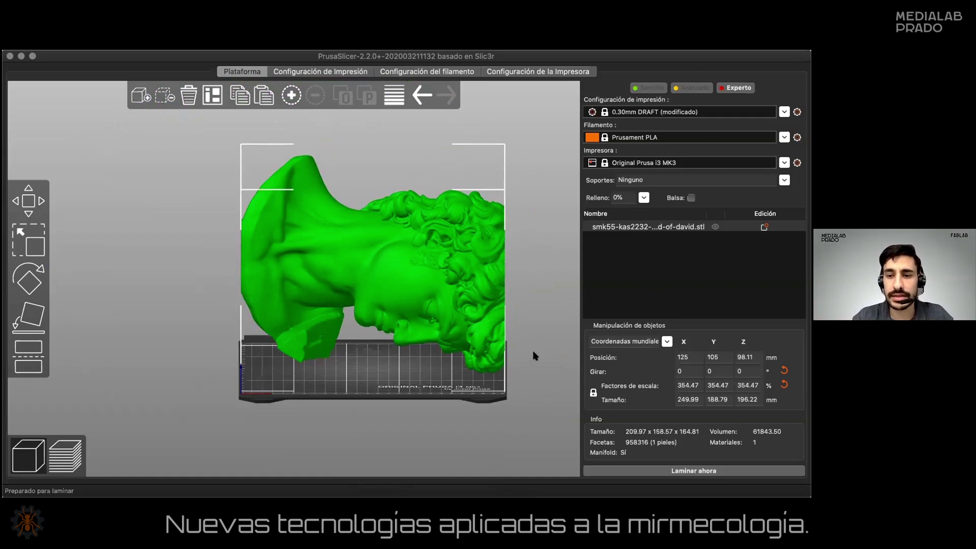
Step: Undo the last scaling and rotation of the head, and reset its scale factors to 100%
{"action": "key", "text": "super+z"}
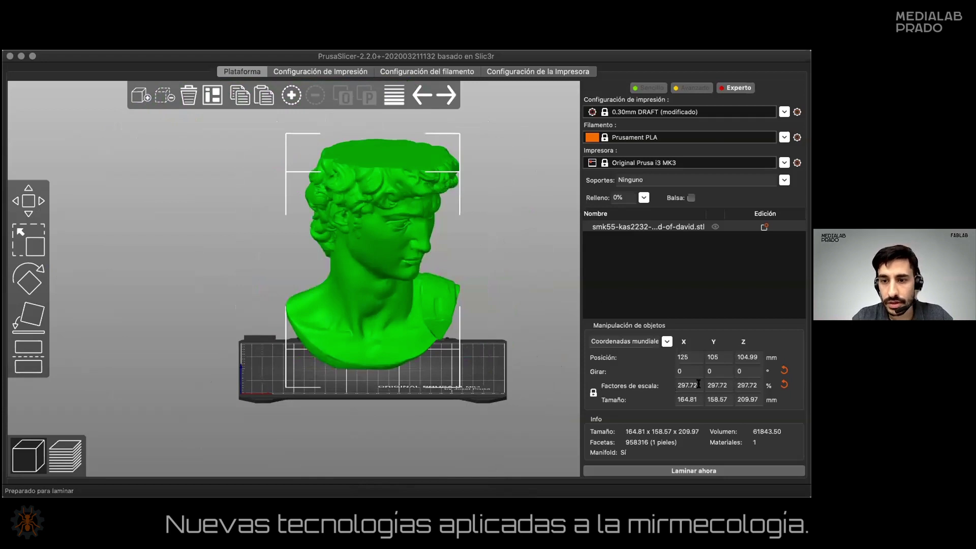
{"action": "left_click", "coordinate": [785, 384]}
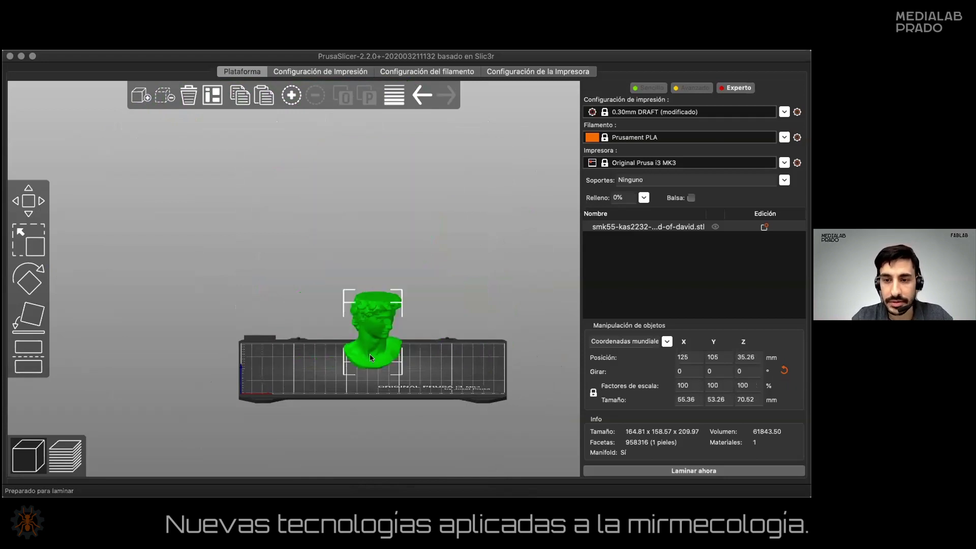
{"action": "key", "text": "0"}
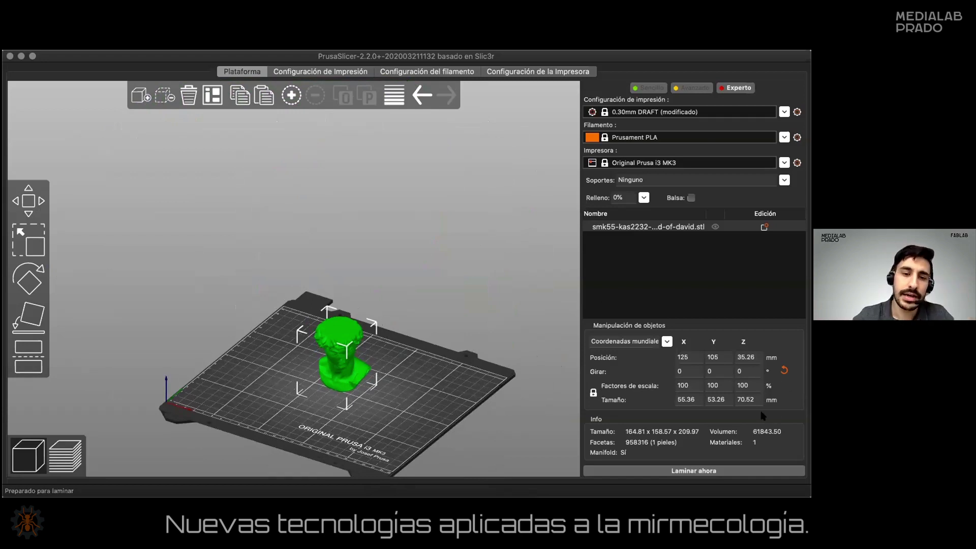
{"action": "scroll", "coordinate": [351, 441], "scroll_direction": "up", "scroll_amount": 10}
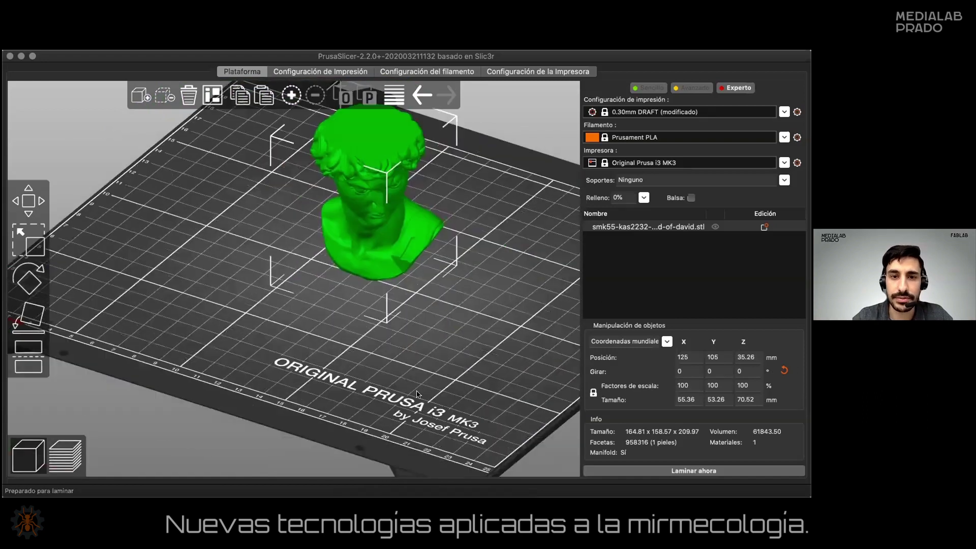
Step: Mirror the head along the Z axis and undo the mirroring
{"action": "left_click_drag", "start_coordinate": [417, 394], "coordinate": [396, 323]}
{"action": "right_click_drag", "start_coordinate": [396, 322], "coordinate": [366, 373]}
{"action": "right_click", "coordinate": [360, 288]}
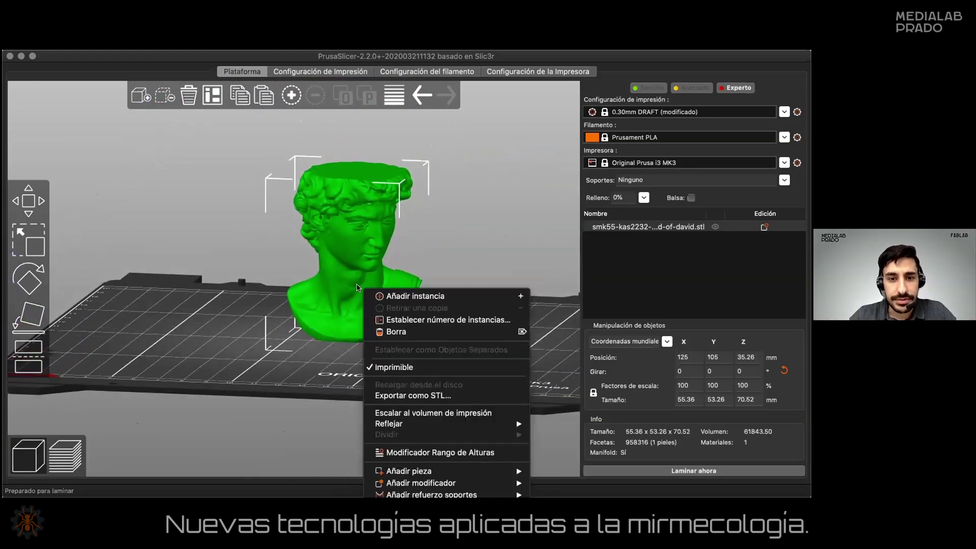
{"action": "left_click", "coordinate": [350, 223]}
{"action": "right_click", "coordinate": [349, 224]}
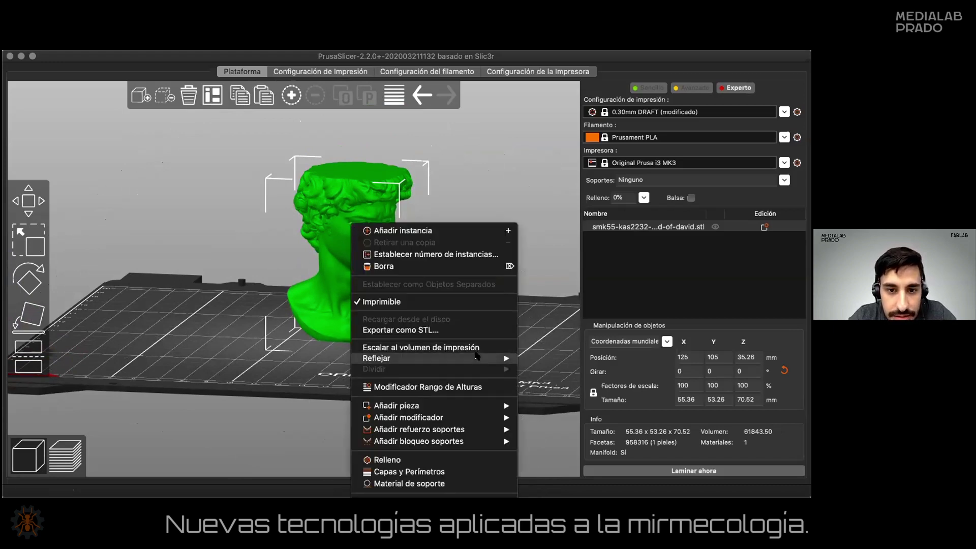
{"action": "mouse_move", "coordinate": [475, 357]}
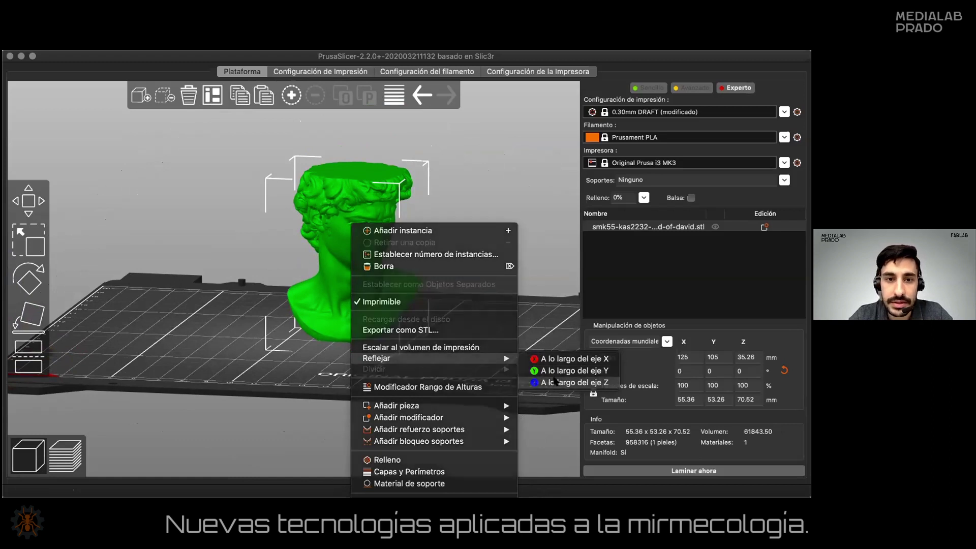
{"action": "left_click", "coordinate": [556, 382]}
{"action": "key", "text": "super+z"}
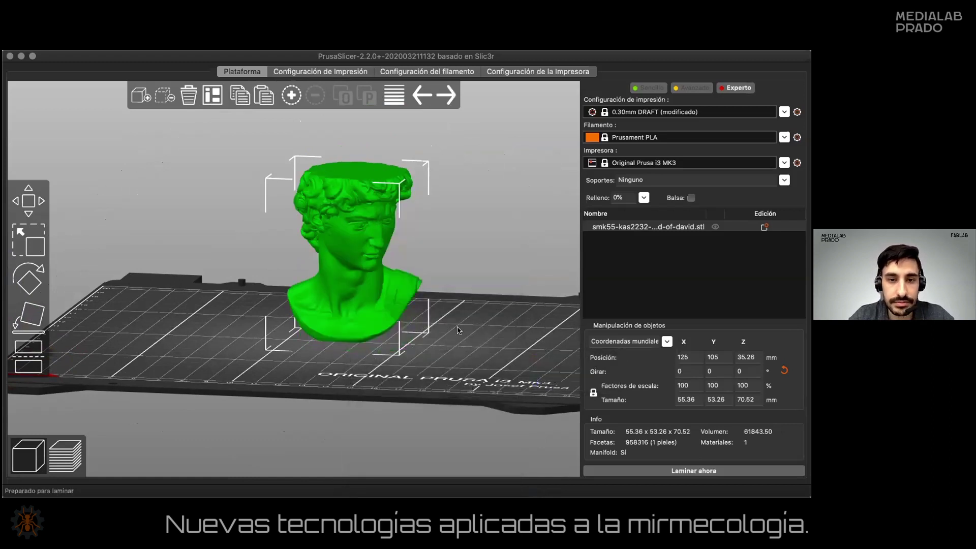
Step: Mirror the head along the X axis and mirror it back along the same axis
{"action": "right_click_drag", "start_coordinate": [363, 275], "coordinate": [362, 275]}
{"action": "right_click", "coordinate": [370, 283]}
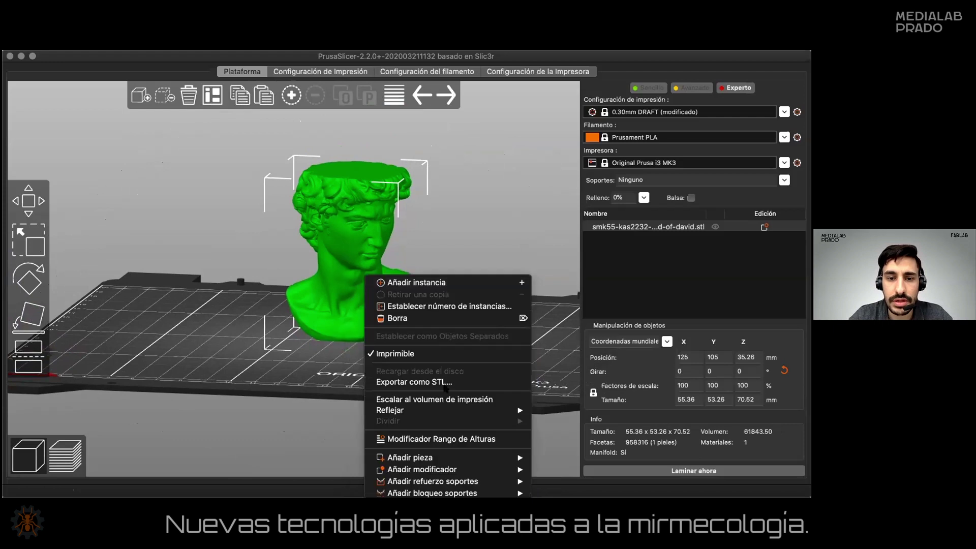
{"action": "mouse_move", "coordinate": [468, 411]}
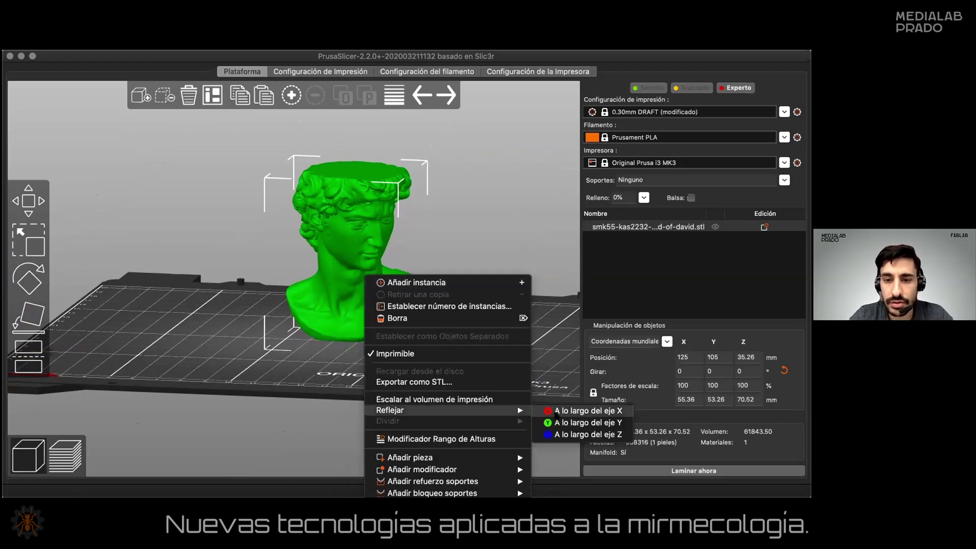
{"action": "left_click", "coordinate": [563, 417]}
{"action": "right_click", "coordinate": [353, 300]}
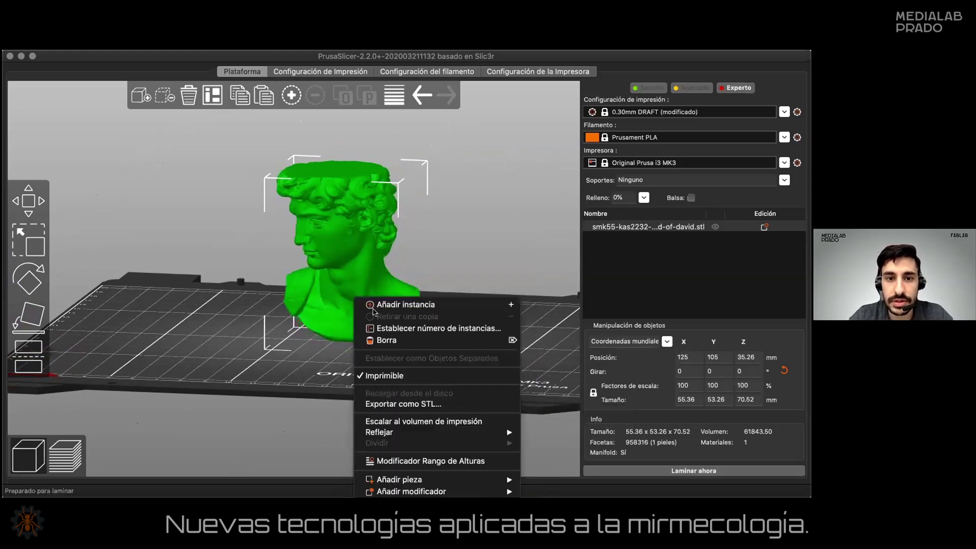
{"action": "mouse_move", "coordinate": [461, 438]}
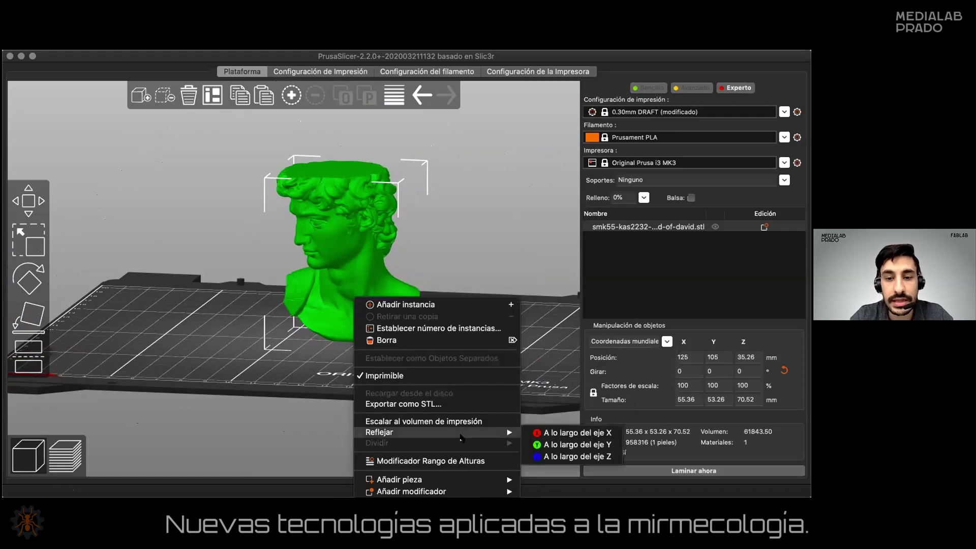
{"action": "left_click", "coordinate": [551, 443]}
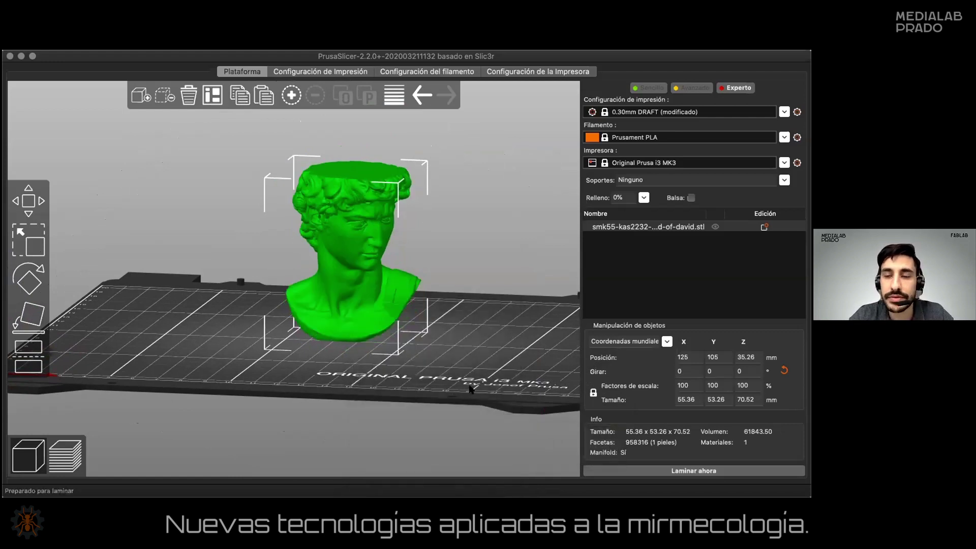
{"action": "left_click_drag", "start_coordinate": [469, 389], "coordinate": [461, 379]}
{"action": "right_click", "coordinate": [350, 292]}
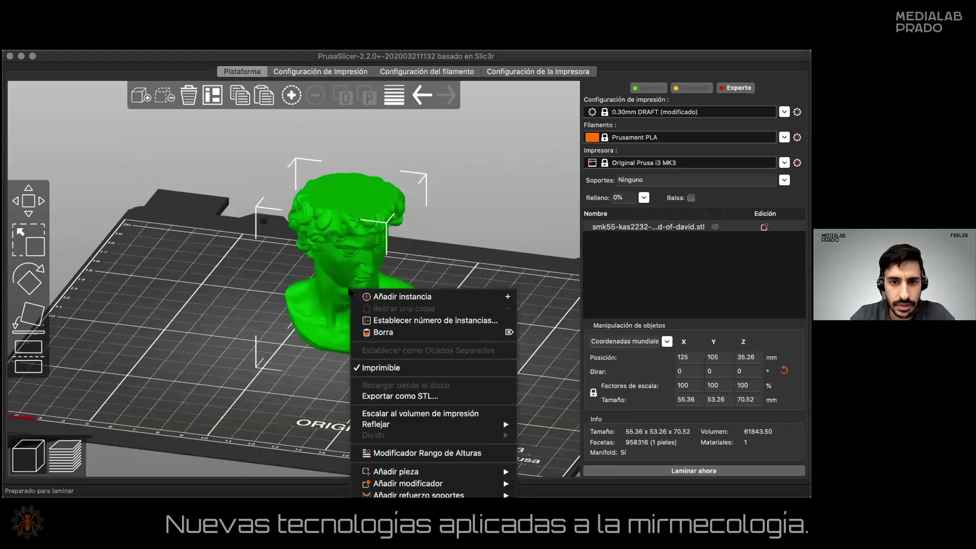
{"action": "right_click", "coordinate": [339, 251]}
{"action": "right_click", "coordinate": [340, 249]}
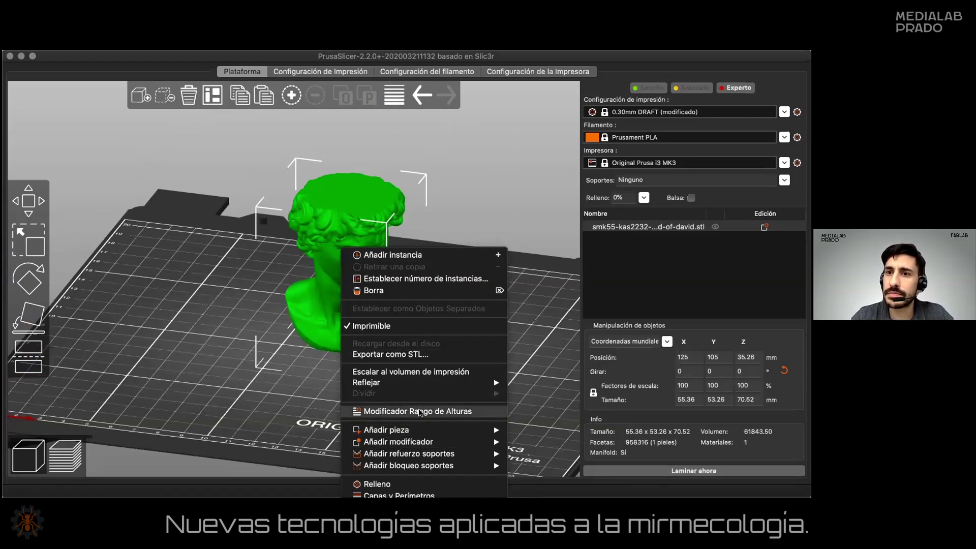
{"action": "left_click", "coordinate": [332, 409]}
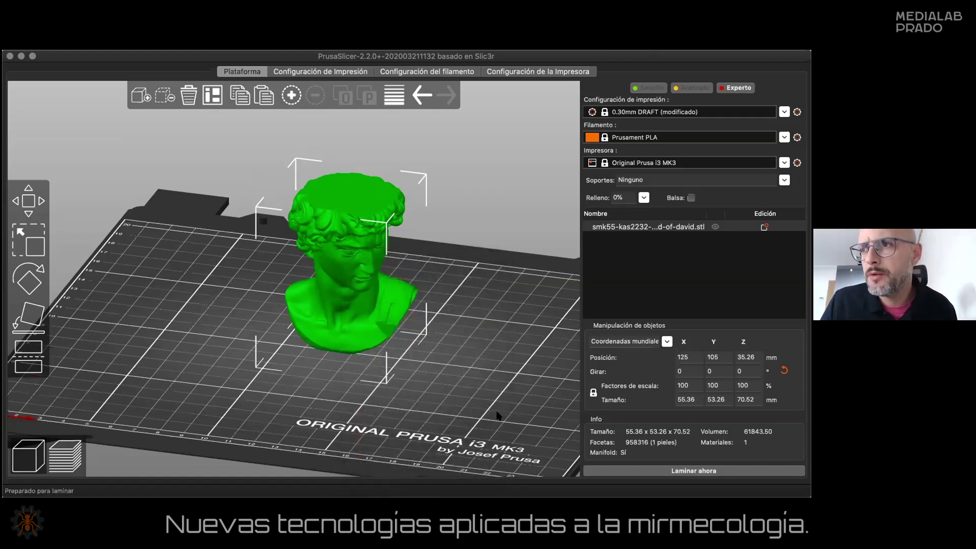
Step: Add a height range modifier to the head and set the range's start height to 50 mm
{"action": "left_click_drag", "start_coordinate": [496, 408], "coordinate": [402, 356]}
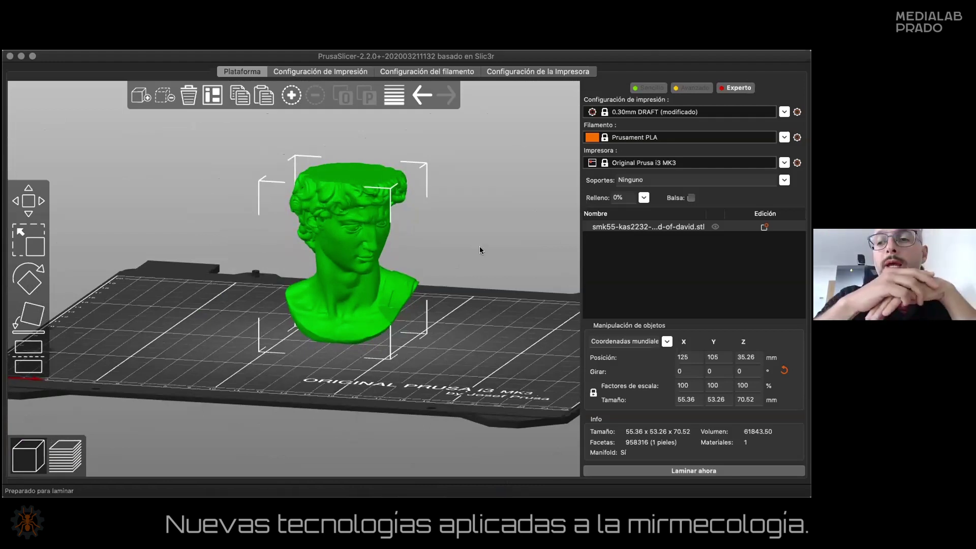
{"action": "right_click_drag", "start_coordinate": [484, 229], "coordinate": [433, 245]}
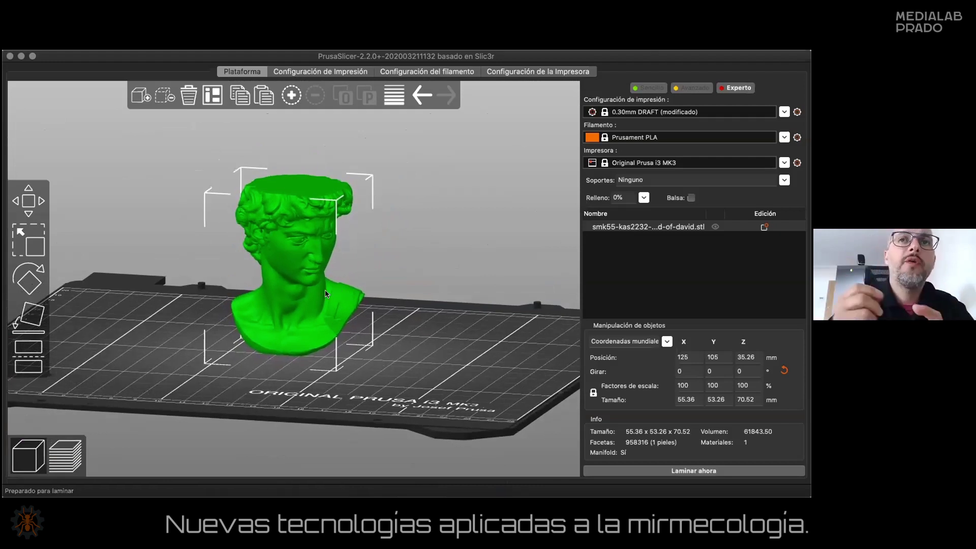
{"action": "right_click", "coordinate": [302, 231]}
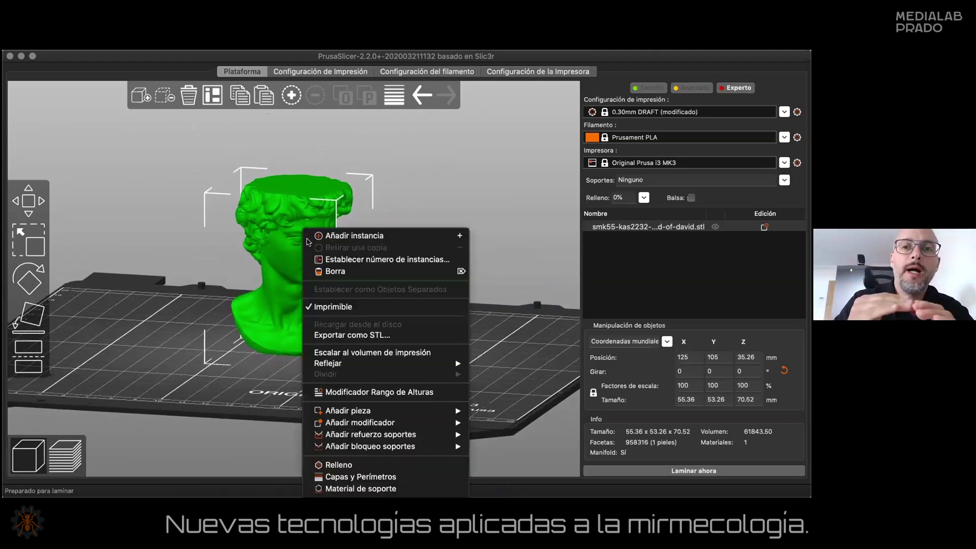
{"action": "left_click", "coordinate": [378, 391]}
{"action": "left_click", "coordinate": [646, 249]}
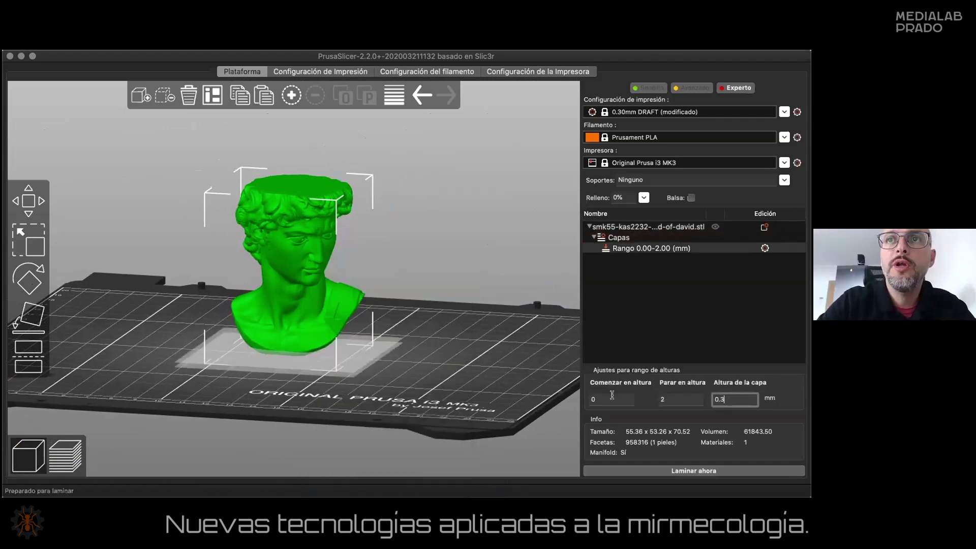
{"action": "left_click", "coordinate": [628, 399]}
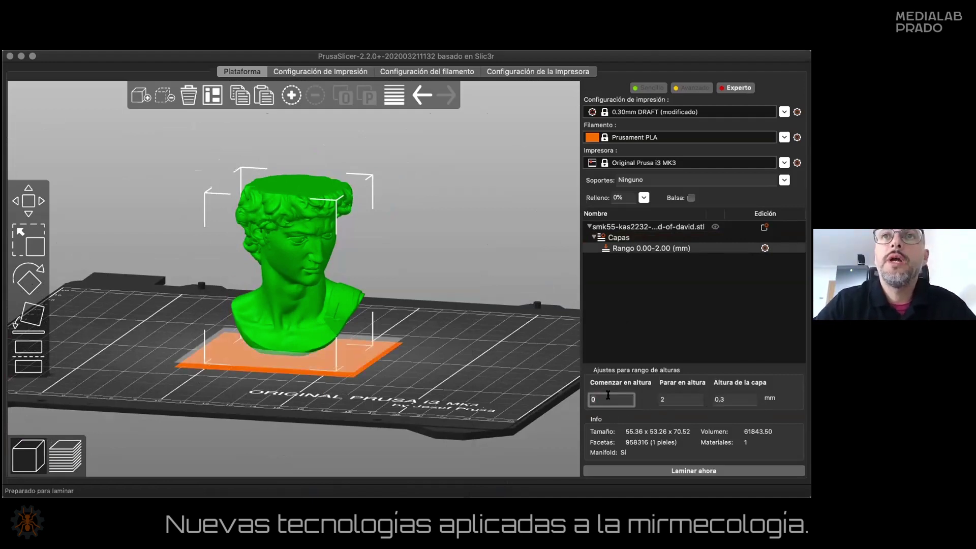
{"action": "type", "text": "50"}
{"action": "key", "text": "Return"}
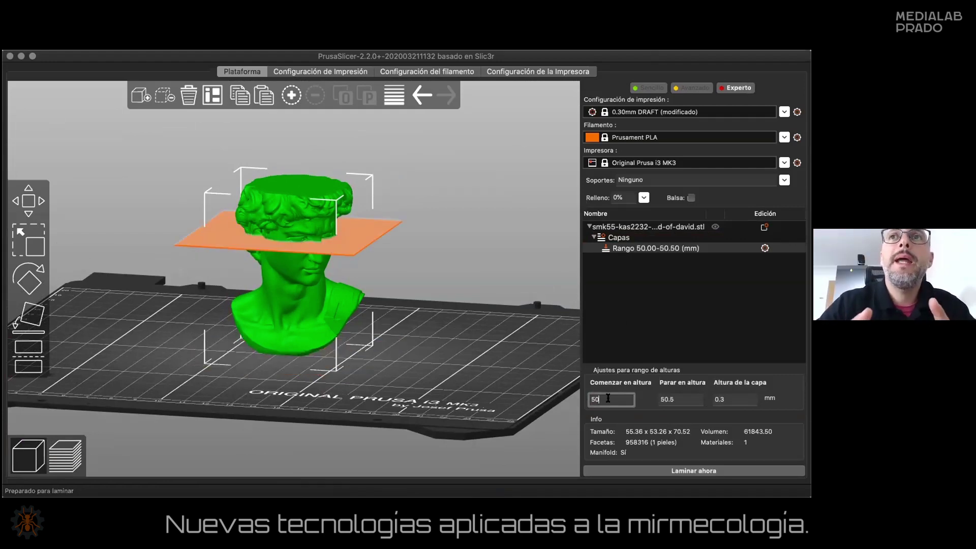
Step: Set the stop height of the head's height range to 60 mm
{"action": "scroll", "coordinate": [376, 244], "scroll_direction": "up", "scroll_amount": 5}
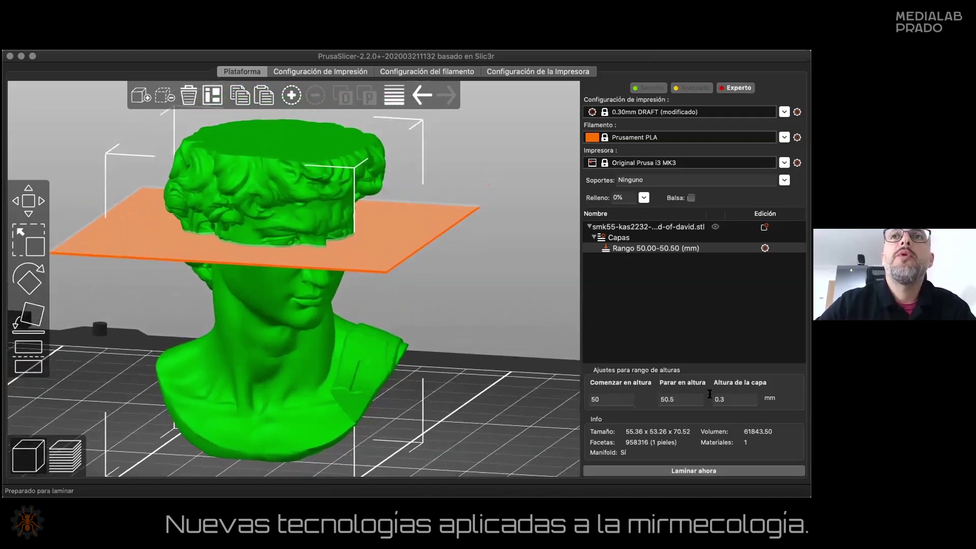
{"action": "double_click", "coordinate": [682, 395]}
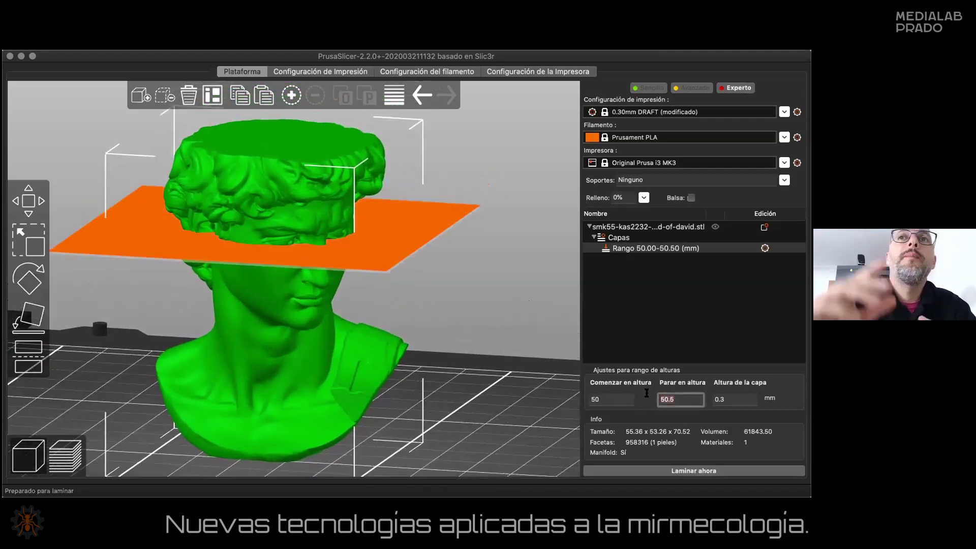
{"action": "type", "text": "60"}
{"action": "key", "text": "Return"}
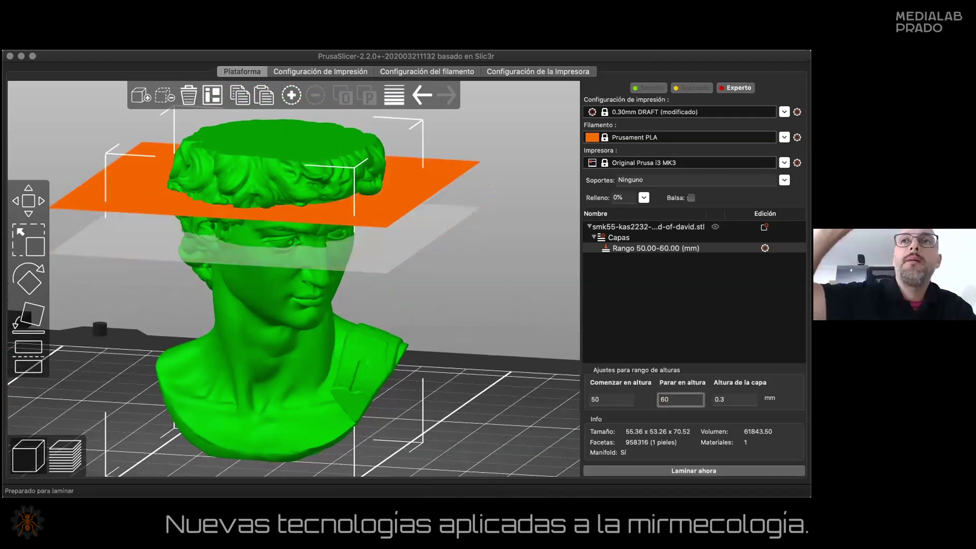
Step: Set the height range's stop height to 55 mm and its start height to 45 mm
{"action": "left_click_drag", "start_coordinate": [411, 354], "coordinate": [432, 359]}
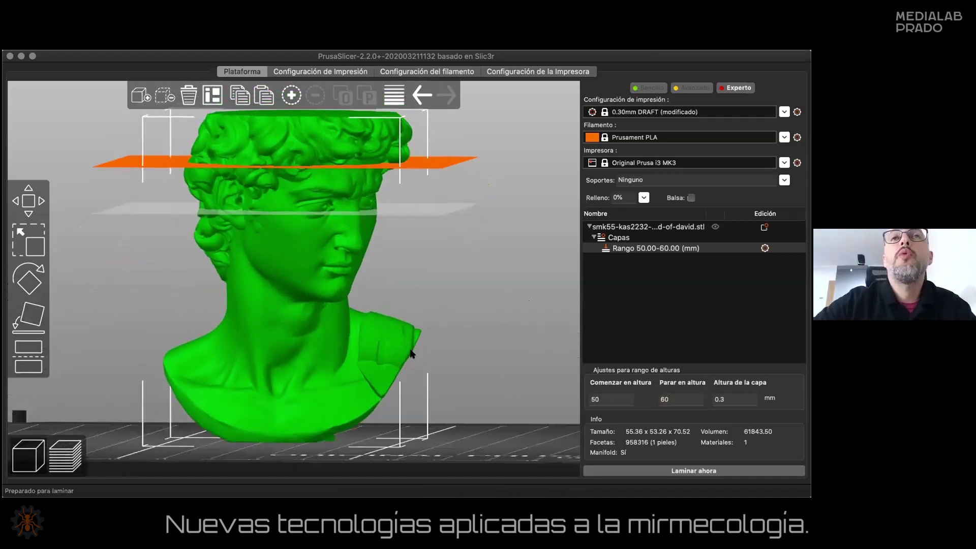
{"action": "double_click", "coordinate": [669, 395]}
{"action": "type", "text": "55"}
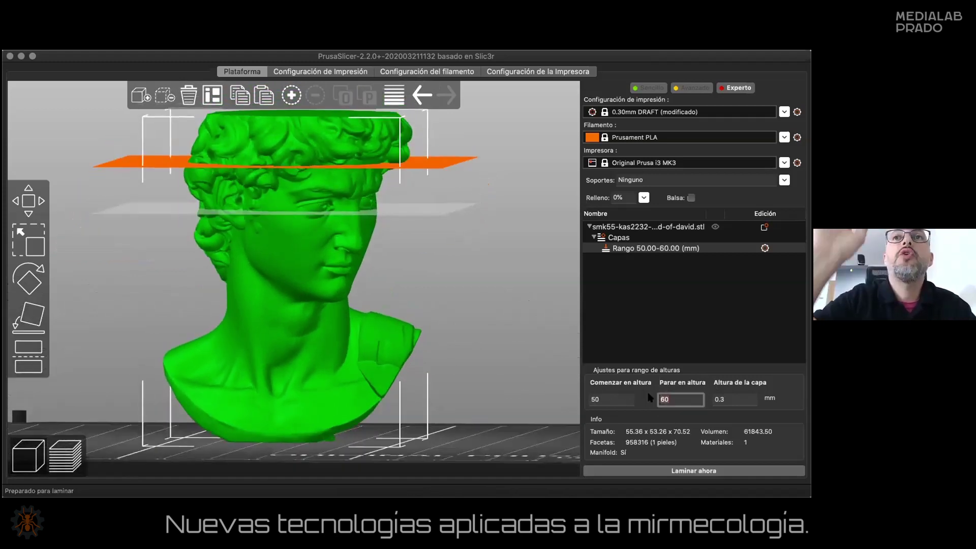
{"action": "left_click", "coordinate": [624, 397]}
{"action": "key", "text": "BackSpace"}
{"action": "key", "text": "BackSpace"}
{"action": "type", "text": "45"}
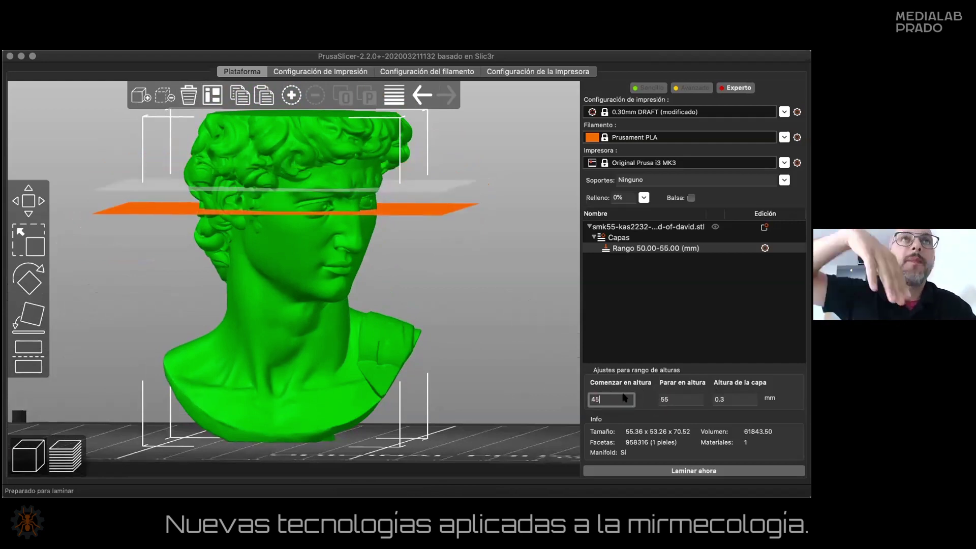
Step: Raise the height range's start height to 47 mm and finally to 48 mm
{"action": "left_click", "coordinate": [675, 400]}
{"action": "left_click", "coordinate": [614, 402]}
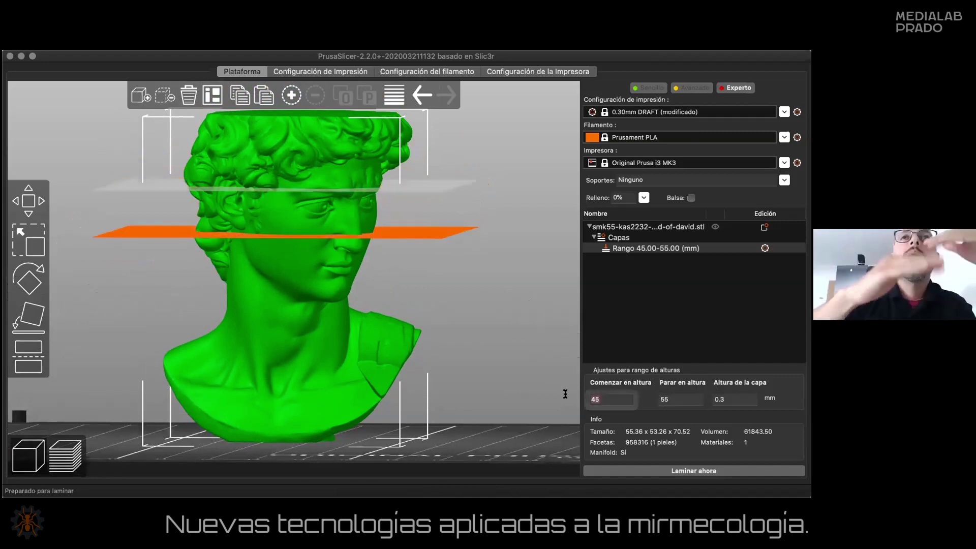
{"action": "type", "text": "47"}
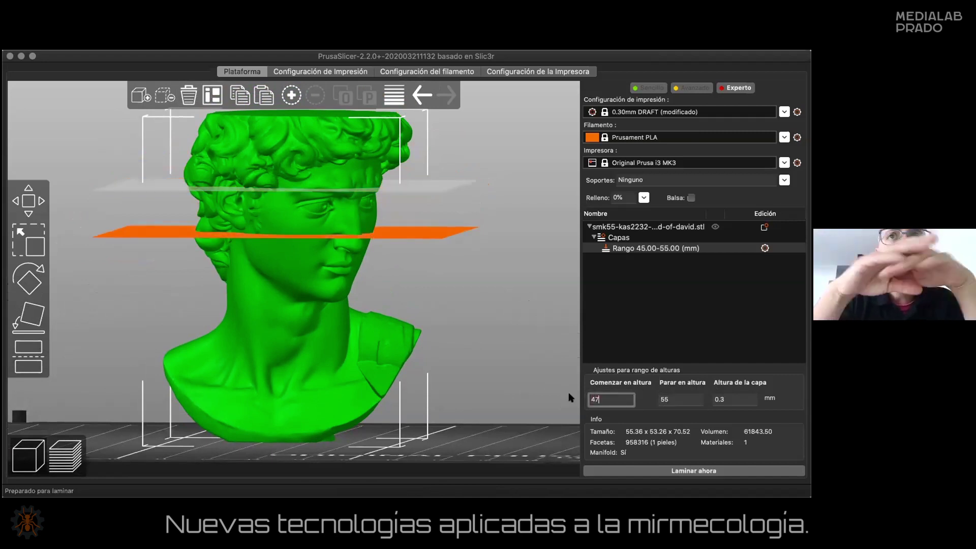
{"action": "left_click", "coordinate": [572, 398]}
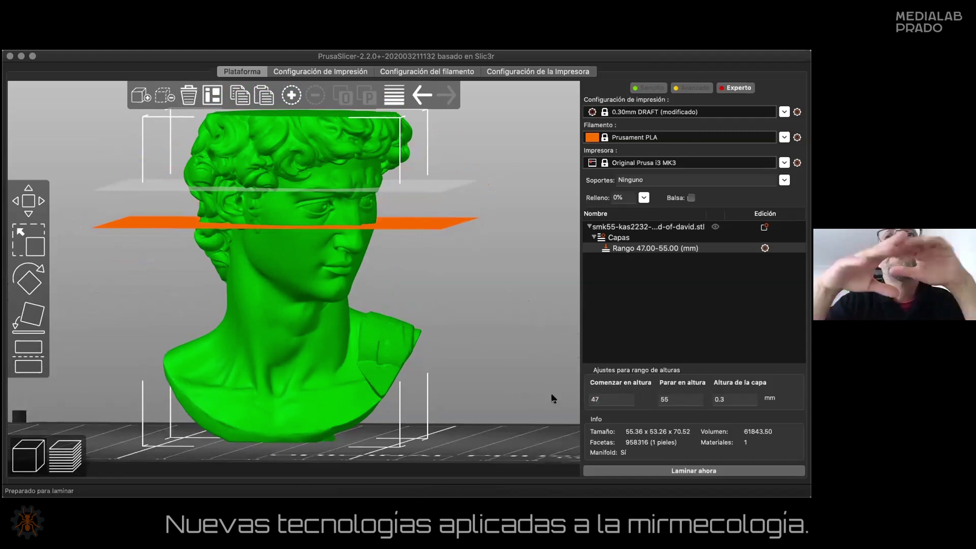
{"action": "left_click", "coordinate": [600, 395]}
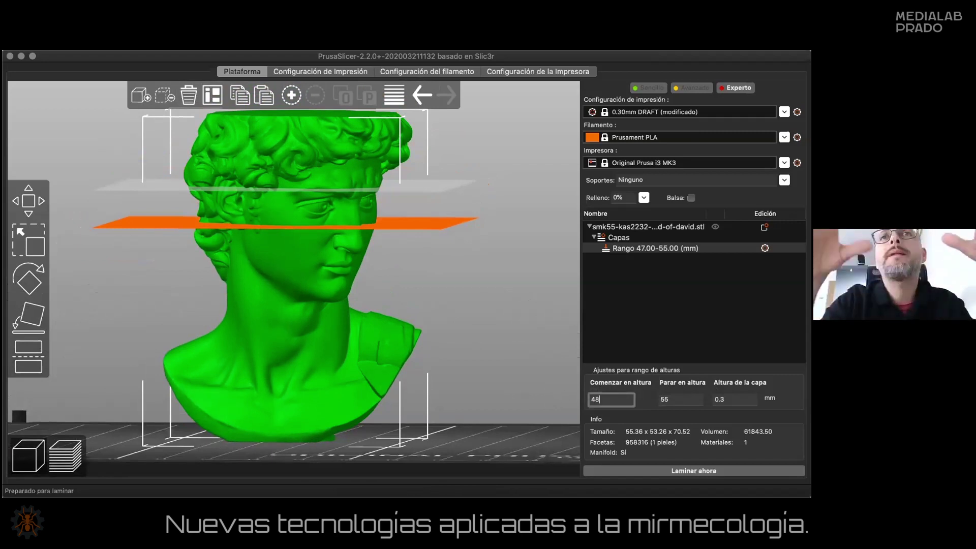
{"action": "key", "text": "Return"}
Step: Set the layer height of the 48–55 mm range to 0.10 mm
{"action": "left_click_drag", "start_coordinate": [504, 323], "coordinate": [488, 323]}
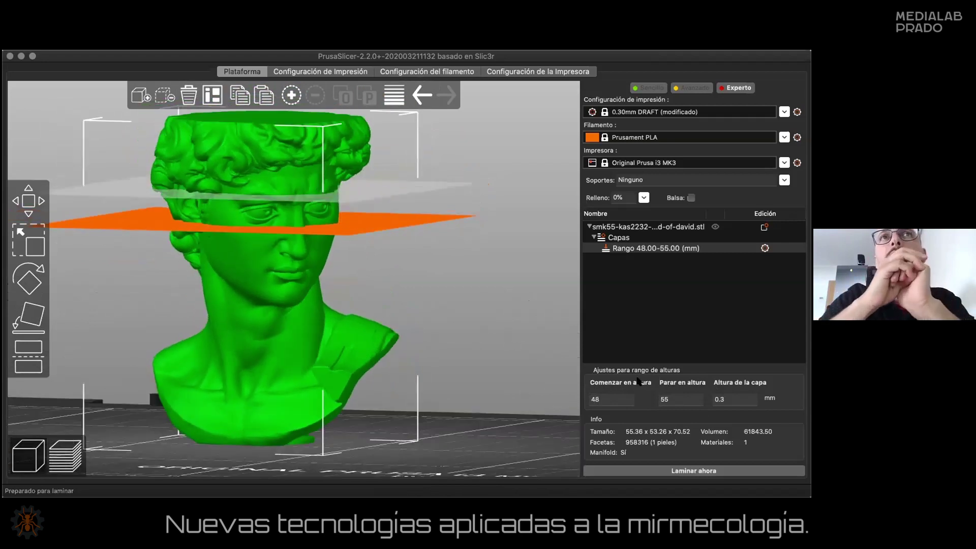
{"action": "left_click", "coordinate": [731, 400]}
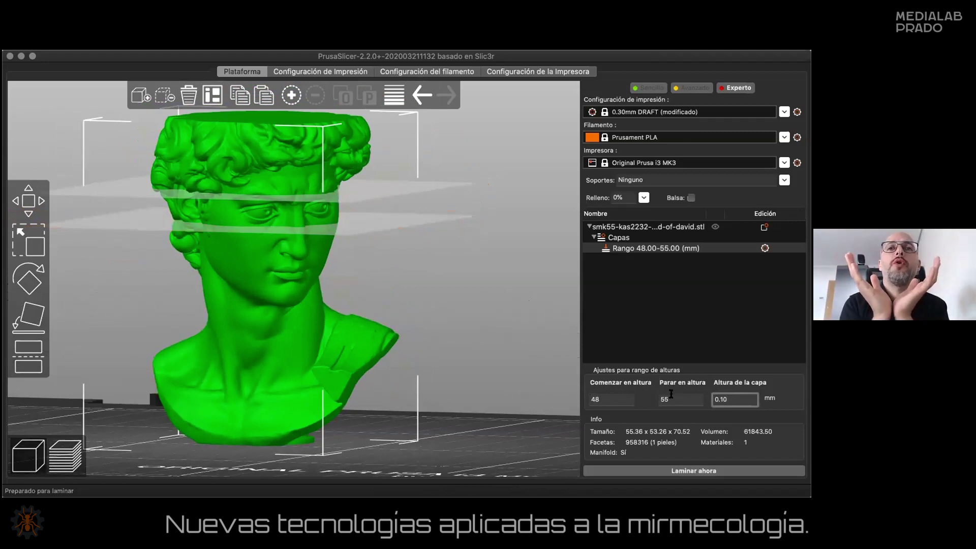
{"action": "key", "text": "shift+Tab"}
{"action": "key", "text": "shift+Tab"}
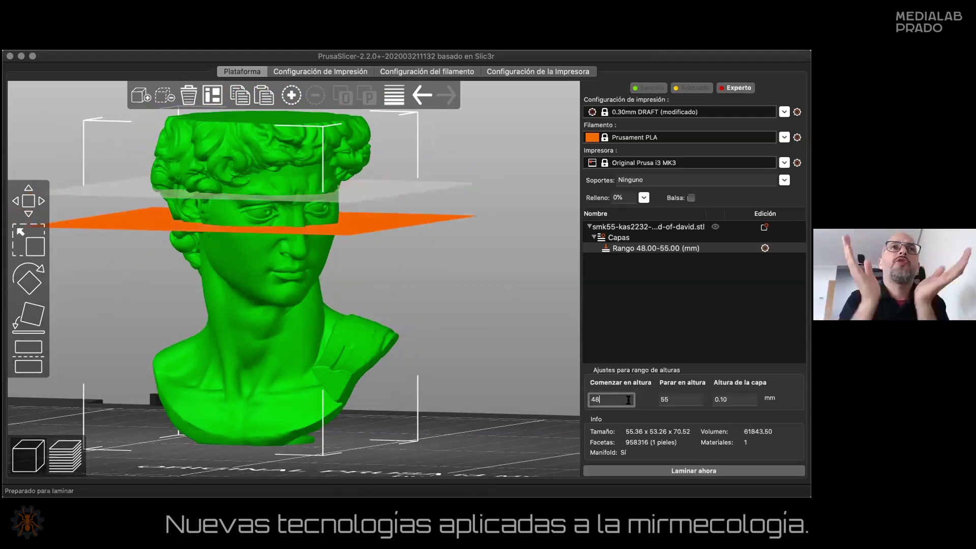
{"action": "left_click", "coordinate": [690, 401]}
Step: Check the range's upper and lower planes around the eyes and slice the head
{"action": "scroll", "coordinate": [320, 355], "scroll_direction": "up", "scroll_amount": 5}
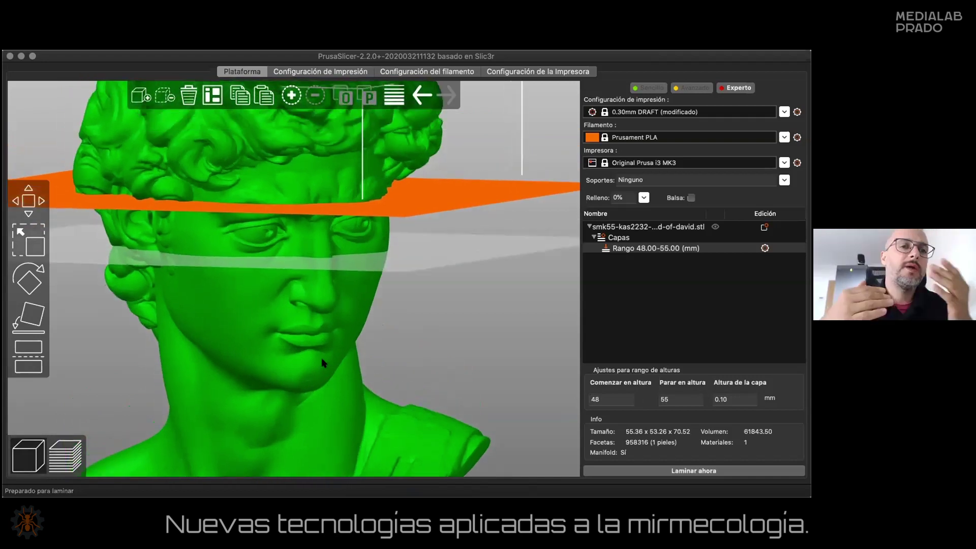
{"action": "left_click_drag", "start_coordinate": [322, 363], "coordinate": [414, 366]}
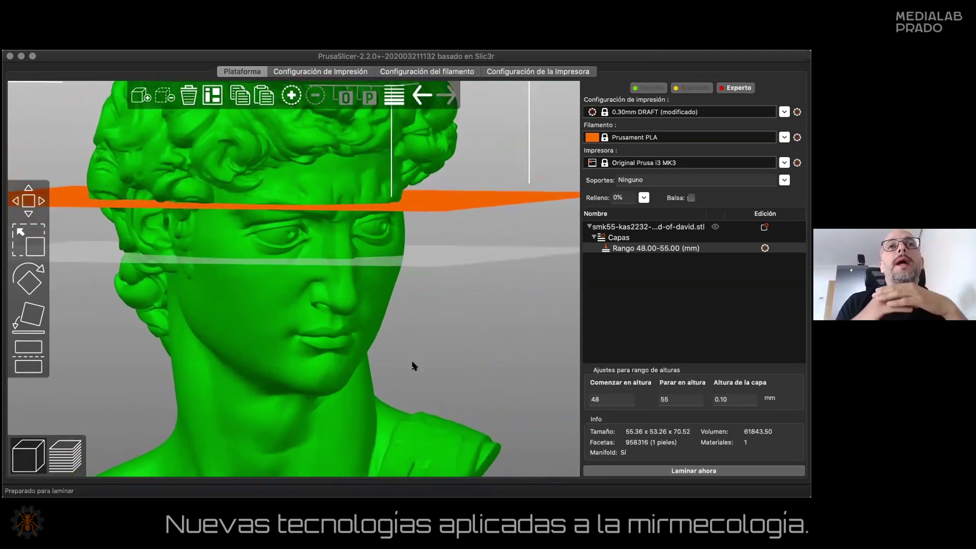
{"action": "left_click", "coordinate": [634, 471]}
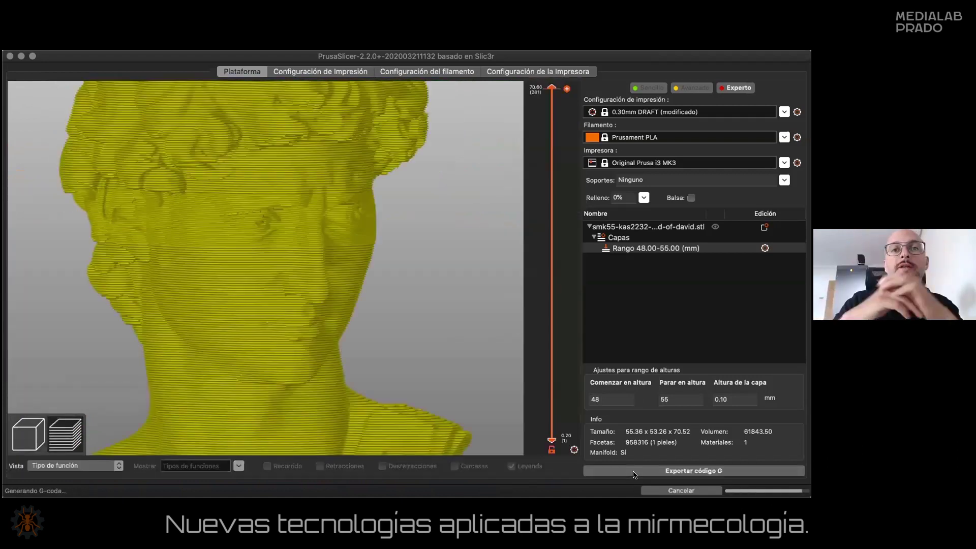
Step: Examine the layer thickness around the eyes and forehead in the sliced preview, comparing the height range with the layers above and below it
{"action": "left_click_drag", "start_coordinate": [277, 297], "coordinate": [283, 297]}
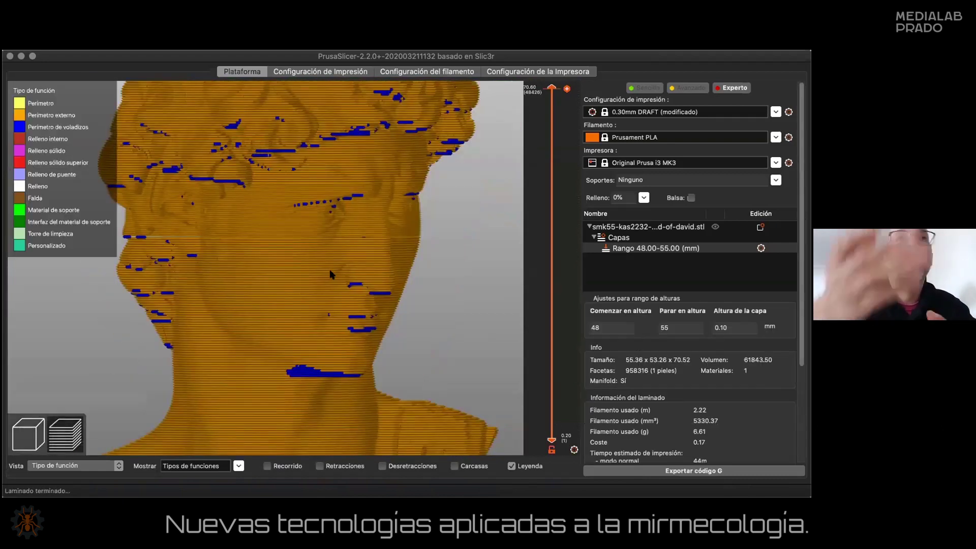
{"action": "scroll", "coordinate": [330, 274], "scroll_direction": "up", "scroll_amount": 10}
{"action": "scroll", "coordinate": [338, 281], "scroll_direction": "up", "scroll_amount": 3}
{"action": "scroll", "coordinate": [373, 272], "scroll_direction": "down", "scroll_amount": 3}
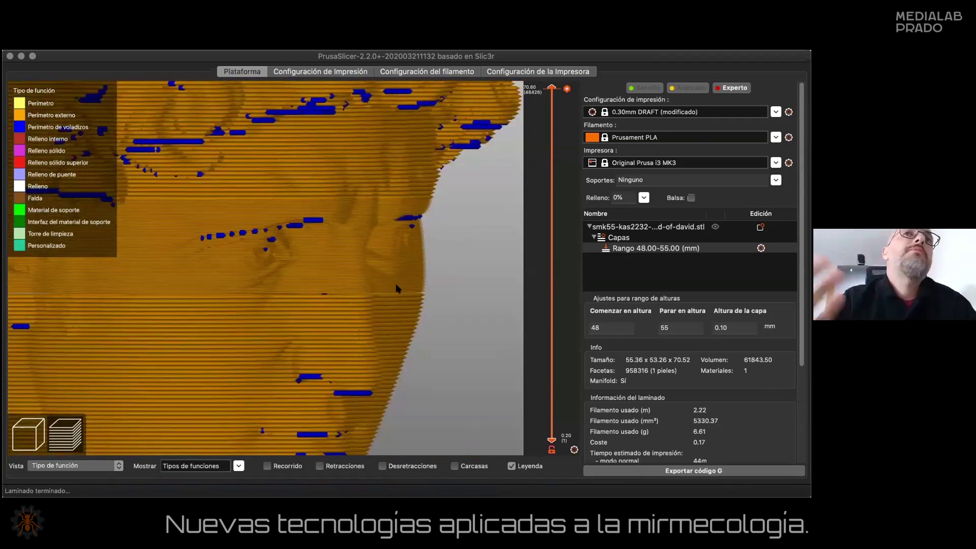
{"action": "scroll", "coordinate": [397, 288], "scroll_direction": "down", "scroll_amount": 3}
{"action": "scroll", "coordinate": [400, 289], "scroll_direction": "up", "scroll_amount": 4}
{"action": "left_click_drag", "start_coordinate": [400, 285], "coordinate": [396, 284]}
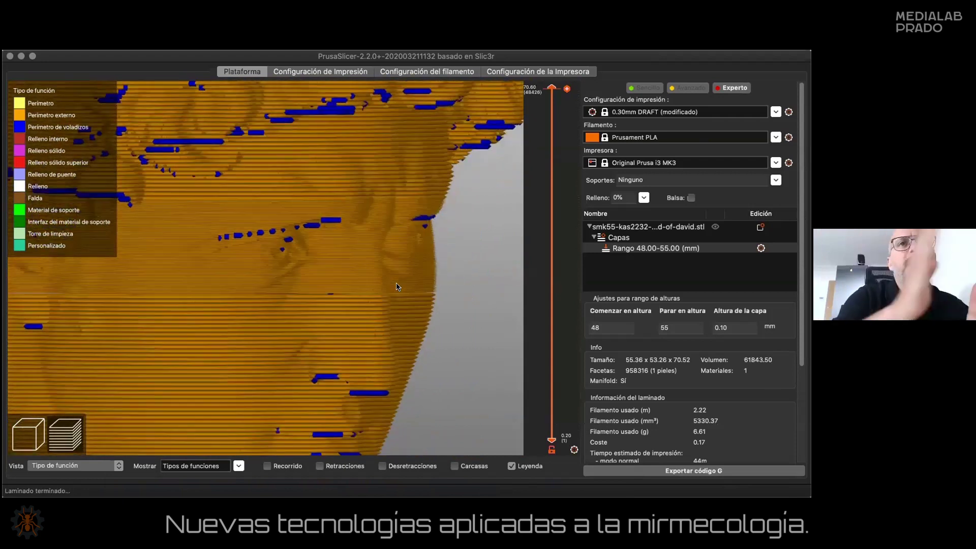
{"action": "scroll", "coordinate": [411, 266], "scroll_direction": "up", "scroll_amount": 4}
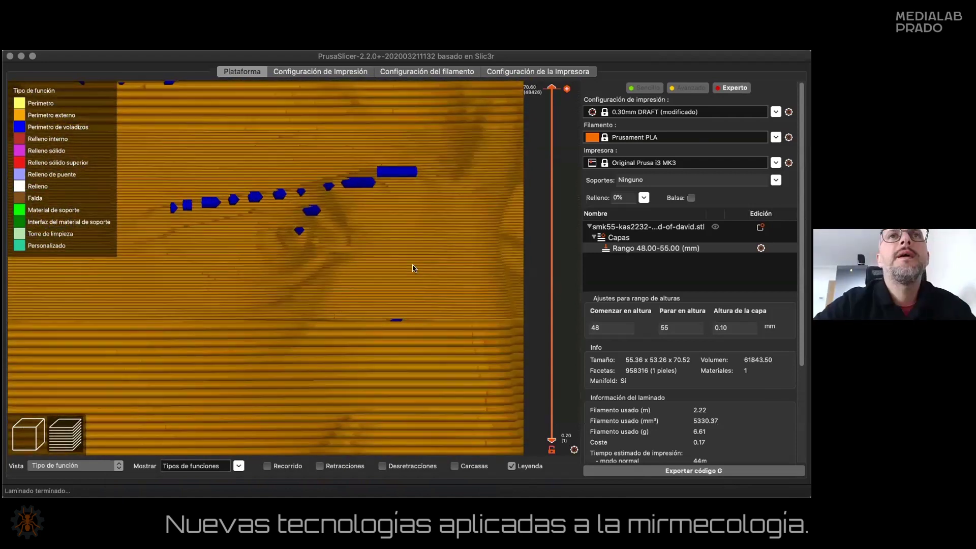
{"action": "scroll", "coordinate": [411, 267], "scroll_direction": "down", "scroll_amount": 3}
{"action": "scroll", "coordinate": [413, 268], "scroll_direction": "down", "scroll_amount": 1}
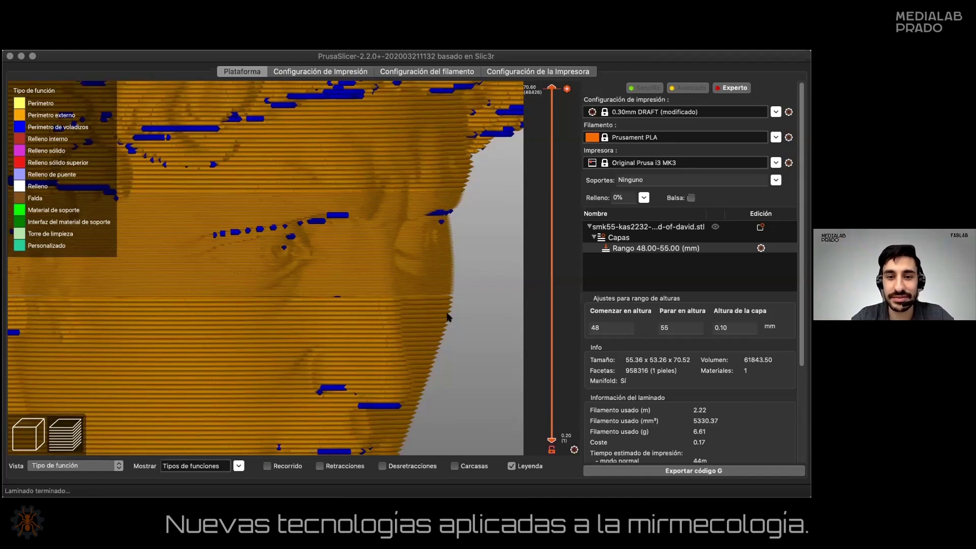
{"action": "scroll", "coordinate": [445, 300], "scroll_direction": "up", "scroll_amount": 2}
{"action": "scroll", "coordinate": [446, 301], "scroll_direction": "up", "scroll_amount": 3}
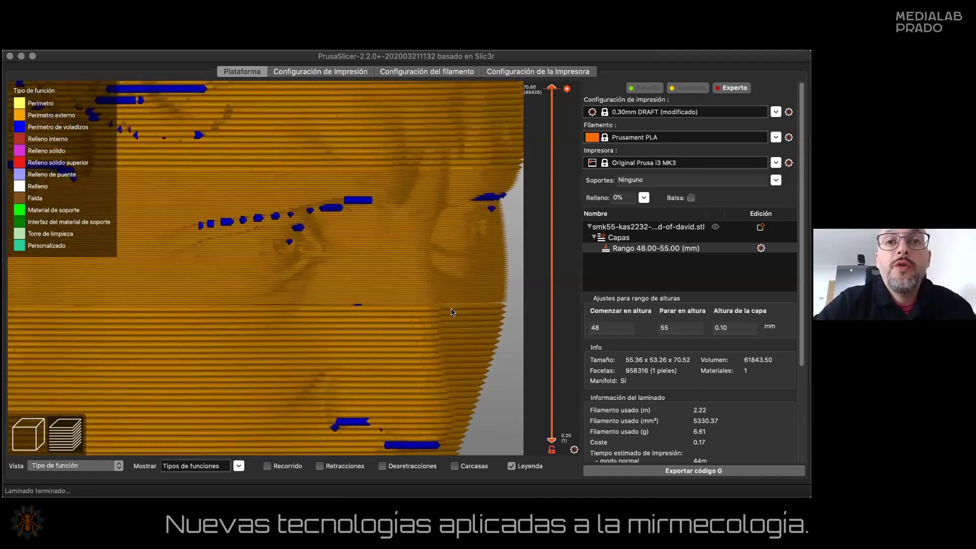
{"action": "scroll", "coordinate": [426, 275], "scroll_direction": "up", "scroll_amount": 4}
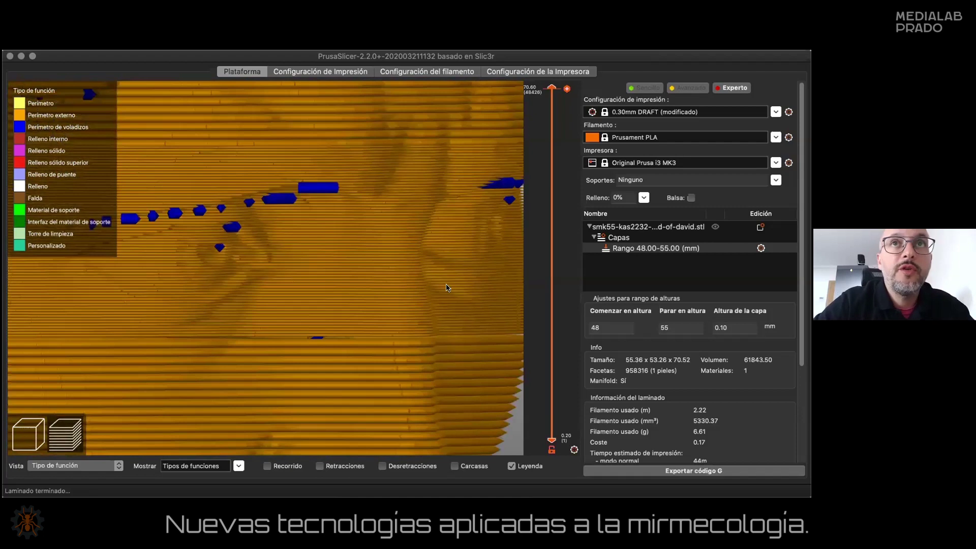
{"action": "scroll", "coordinate": [334, 298], "scroll_direction": "up", "scroll_amount": 5}
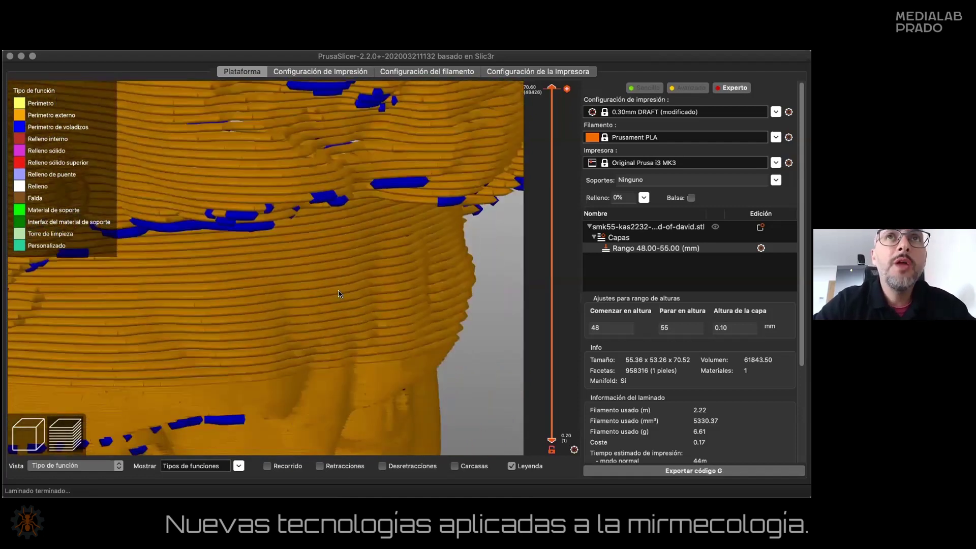
{"action": "scroll", "coordinate": [333, 293], "scroll_direction": "down", "scroll_amount": 5}
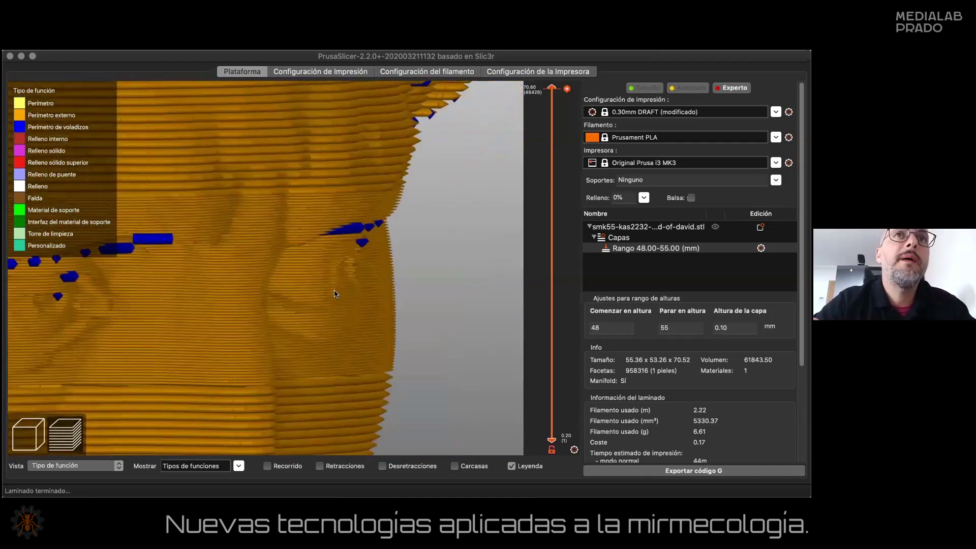
{"action": "left_click_drag", "start_coordinate": [335, 288], "coordinate": [429, 276]}
{"action": "scroll", "coordinate": [372, 266], "scroll_direction": "down", "scroll_amount": 6}
{"action": "scroll", "coordinate": [354, 265], "scroll_direction": "up", "scroll_amount": 10}
{"action": "scroll", "coordinate": [430, 276], "scroll_direction": "up", "scroll_amount": 5}
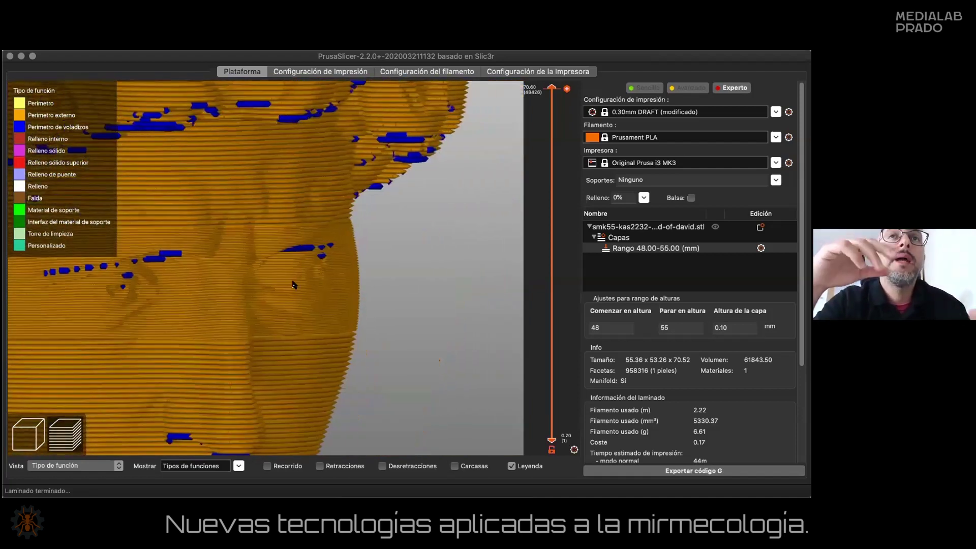
{"action": "scroll", "coordinate": [432, 260], "scroll_direction": "down", "scroll_amount": 6}
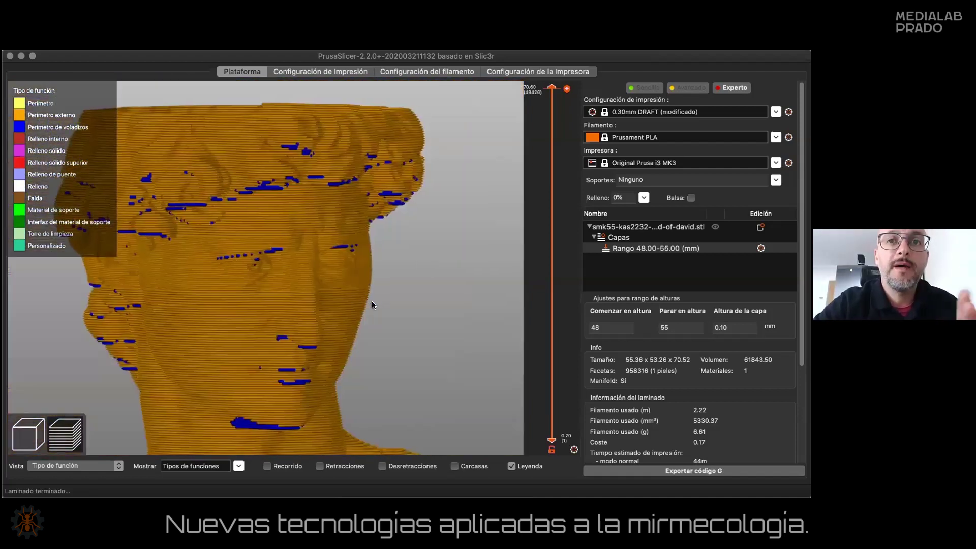
Step: Examine the layer transition at the nose bridge in the sliced preview from the other side of the face
{"action": "scroll", "coordinate": [368, 285], "scroll_direction": "up", "scroll_amount": 2}
{"action": "left_click_drag", "start_coordinate": [365, 266], "coordinate": [466, 235]}
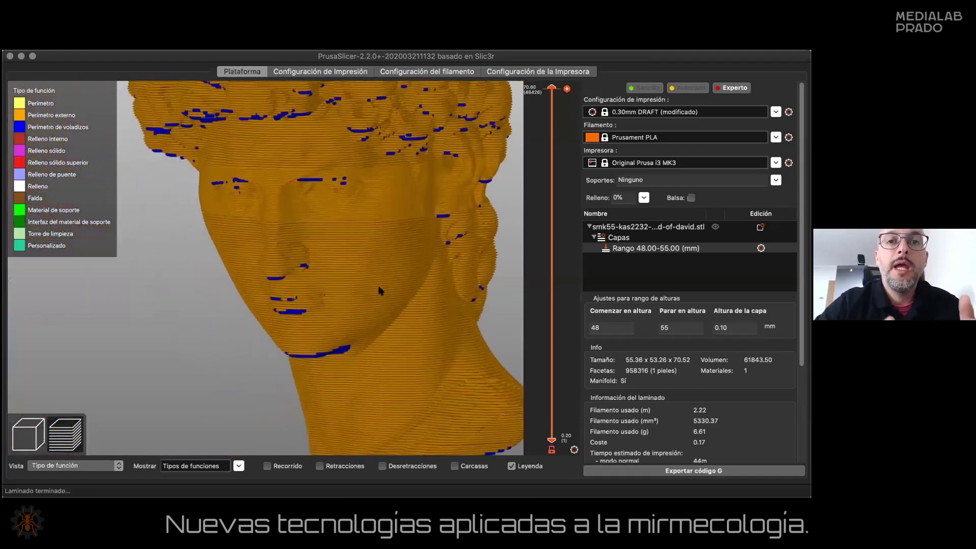
{"action": "left_click_drag", "start_coordinate": [386, 247], "coordinate": [417, 245]}
{"action": "scroll", "coordinate": [377, 275], "scroll_direction": "up", "scroll_amount": 5}
{"action": "right_click_drag", "start_coordinate": [376, 276], "coordinate": [334, 299]}
{"action": "left_click_drag", "start_coordinate": [334, 299], "coordinate": [340, 245]}
{"action": "right_click_drag", "start_coordinate": [340, 245], "coordinate": [364, 359]}
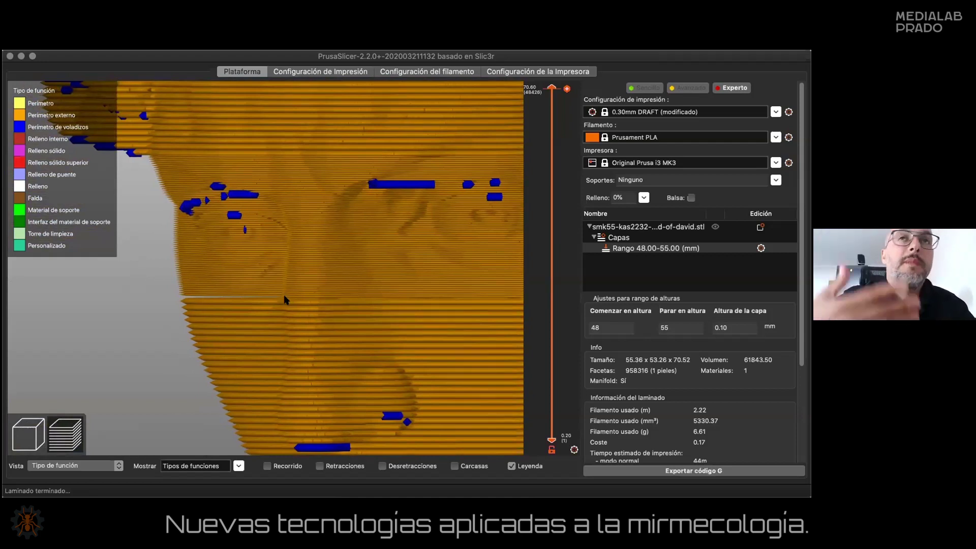
{"action": "scroll", "coordinate": [284, 300], "scroll_direction": "down", "scroll_amount": 5}
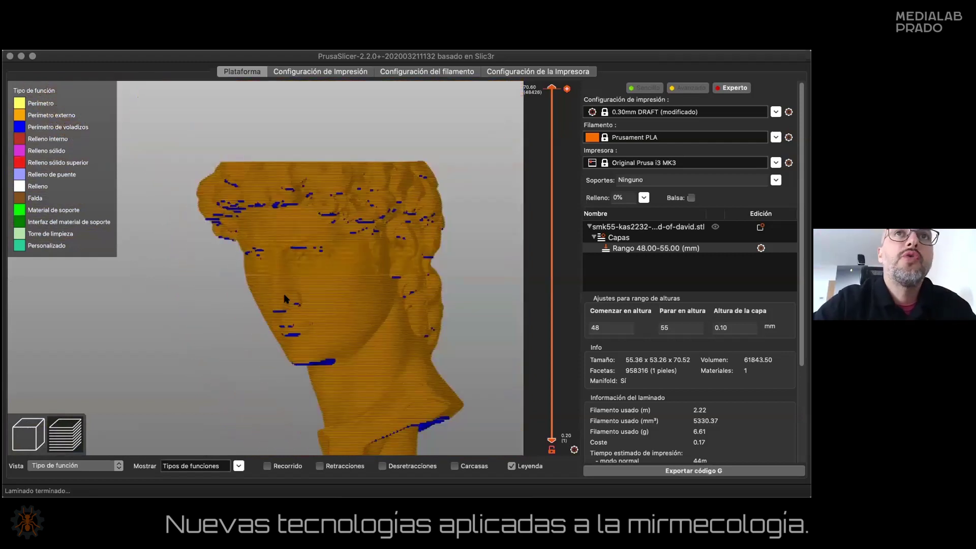
{"action": "scroll", "coordinate": [284, 298], "scroll_direction": "up", "scroll_amount": 5}
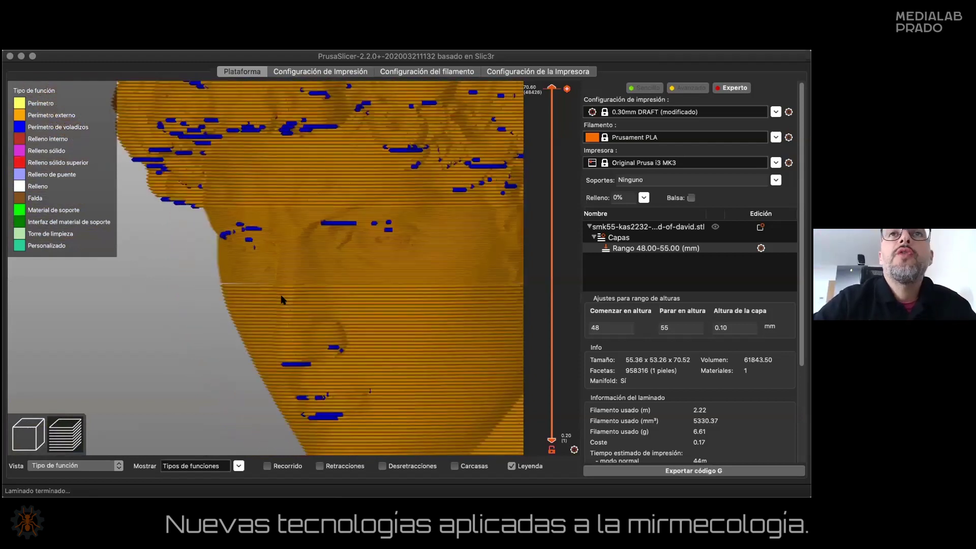
Step: Set the height range's start height to 30 mm, return to the 3D editor view, and set its stop height to 60 mm
{"action": "scroll", "coordinate": [283, 300], "scroll_direction": "down", "scroll_amount": 2}
{"action": "scroll", "coordinate": [625, 223], "scroll_direction": "down", "scroll_amount": 4}
{"action": "left_click", "coordinate": [677, 135]}
{"action": "left_click", "coordinate": [632, 125]}
{"action": "left_click", "coordinate": [633, 134]}
{"action": "left_click", "coordinate": [619, 213]}
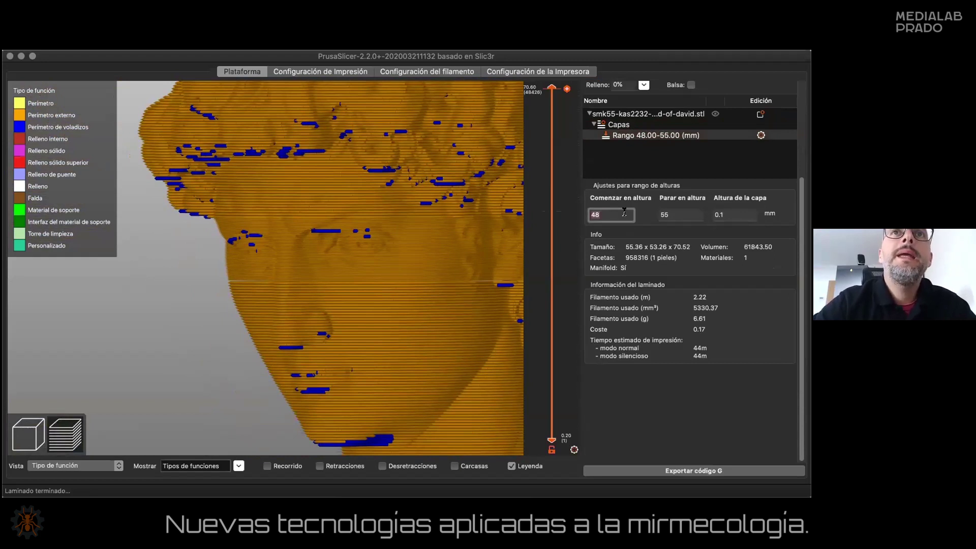
{"action": "type", "text": "30"}
{"action": "left_click", "coordinate": [694, 216]}
{"action": "left_click", "coordinate": [28, 433]}
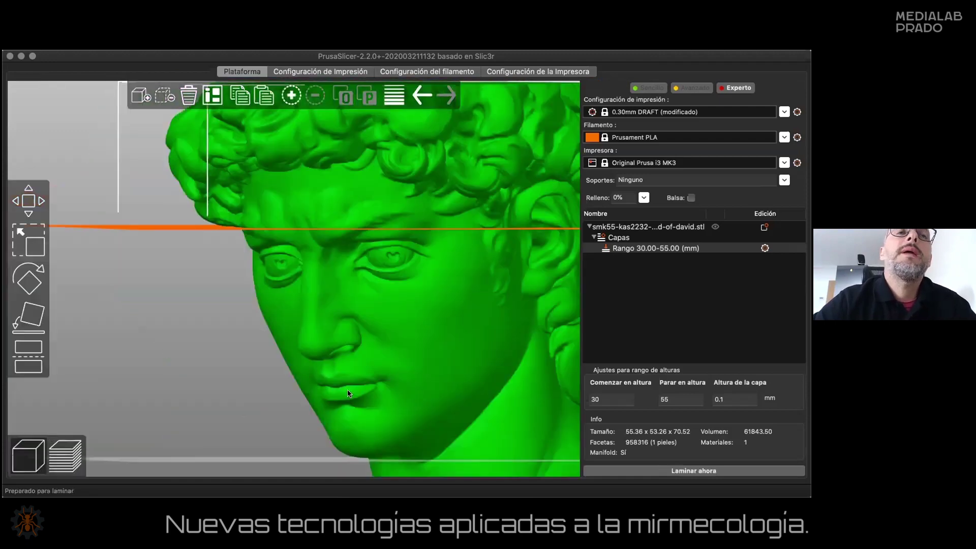
{"action": "scroll", "coordinate": [349, 394], "scroll_direction": "down", "scroll_amount": 5}
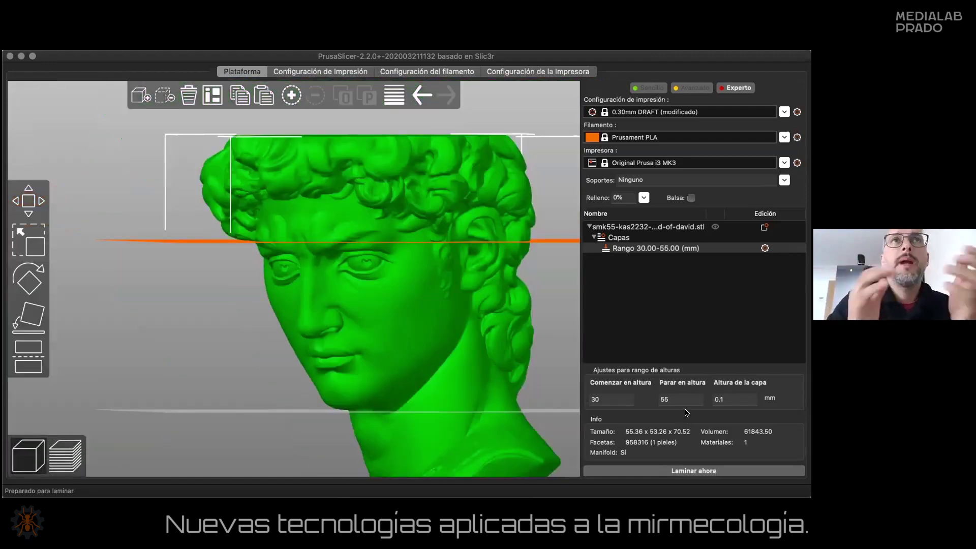
{"action": "key", "text": "Return"}
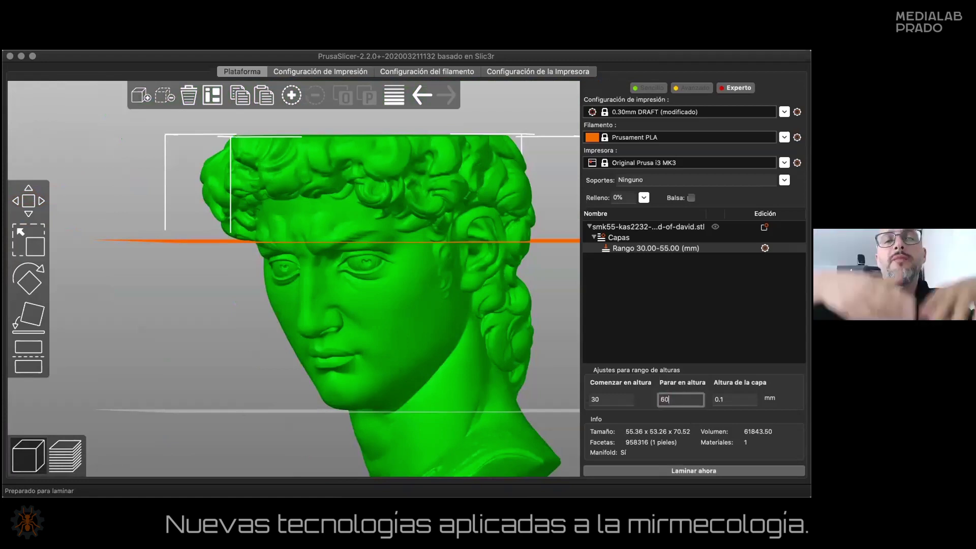
Step: Slice the head with the 30–60 mm height range and bring up the face profile in the preview
{"action": "key", "text": "Return"}
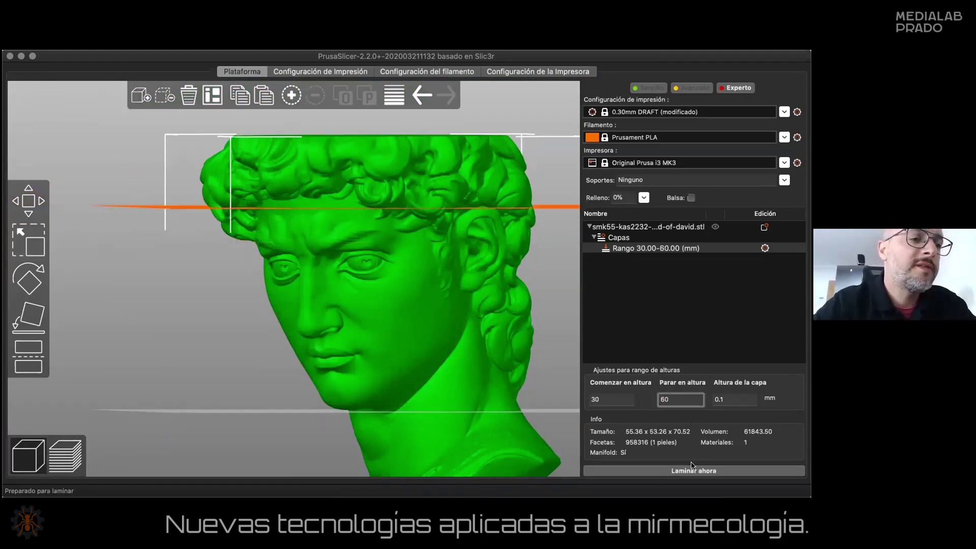
{"action": "left_click", "coordinate": [692, 470]}
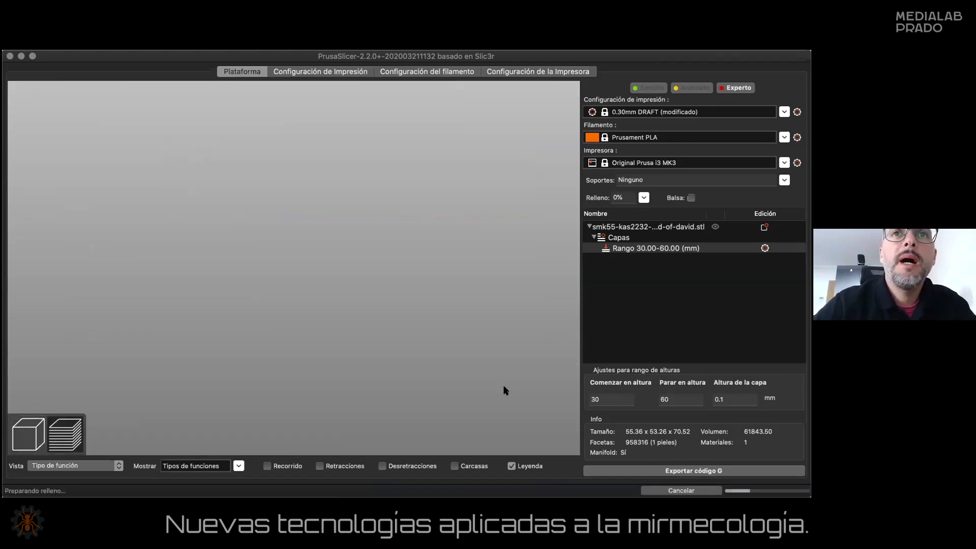
{"action": "left_click_drag", "start_coordinate": [371, 347], "coordinate": [327, 347]}
{"action": "right_click_drag", "start_coordinate": [328, 347], "coordinate": [306, 301]}
{"action": "scroll", "coordinate": [456, 304], "scroll_direction": "up", "scroll_amount": 4}
{"action": "mouse_move", "coordinate": [306, 301]}
{"action": "left_mouse_down"}
{"action": "mouse_move", "coordinate": [311, 310]}
{"action": "mouse_move", "coordinate": [356, 305]}
{"action": "mouse_move", "coordinate": [293, 312]}
{"action": "left_mouse_up"}
{"action": "scroll", "coordinate": [292, 308], "scroll_direction": "down", "scroll_amount": 1}
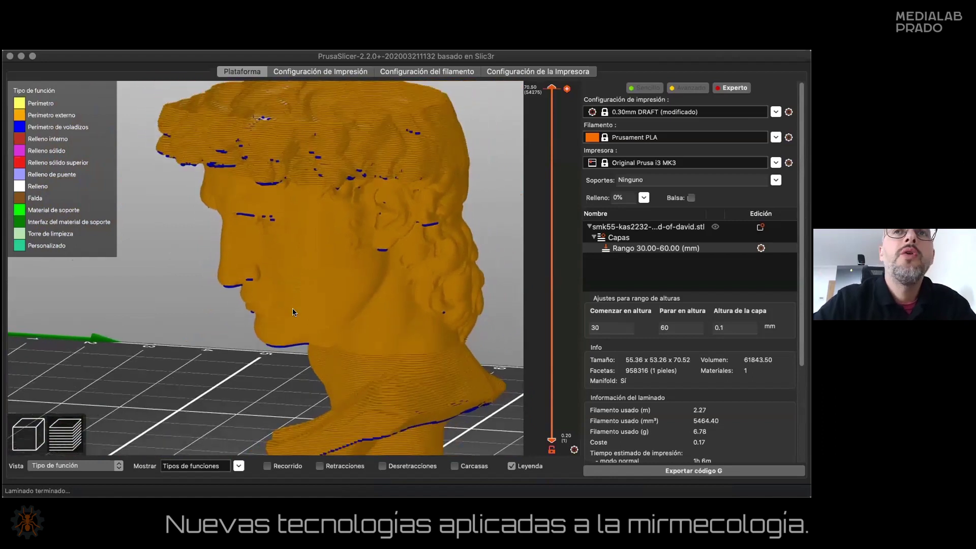
Step: Examine the layers from nose to neck in the sliced preview, lowering the visible layers to about 52 mm and restoring the full height
{"action": "scroll", "coordinate": [260, 249], "scroll_direction": "up", "scroll_amount": 3}
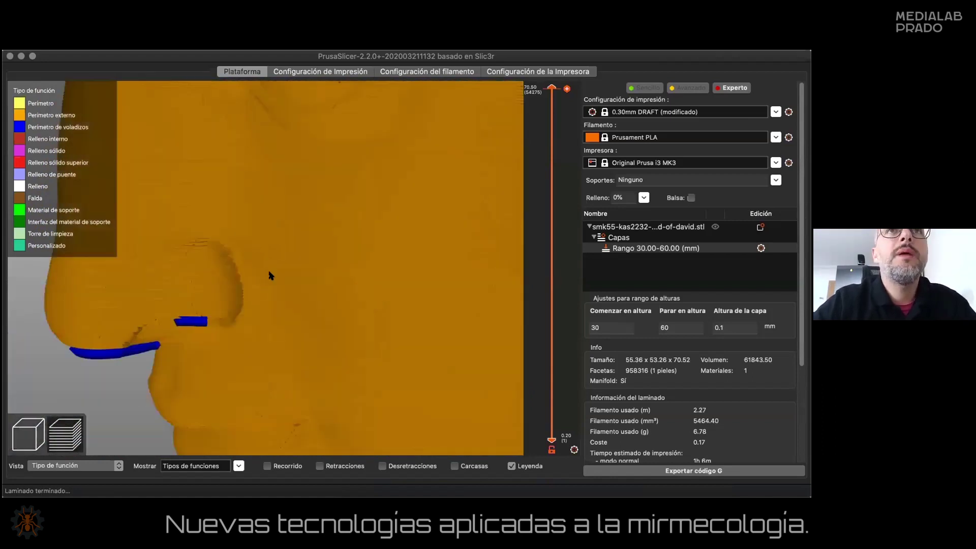
{"action": "scroll", "coordinate": [272, 277], "scroll_direction": "down", "scroll_amount": 2}
{"action": "scroll", "coordinate": [287, 329], "scroll_direction": "up", "scroll_amount": 5}
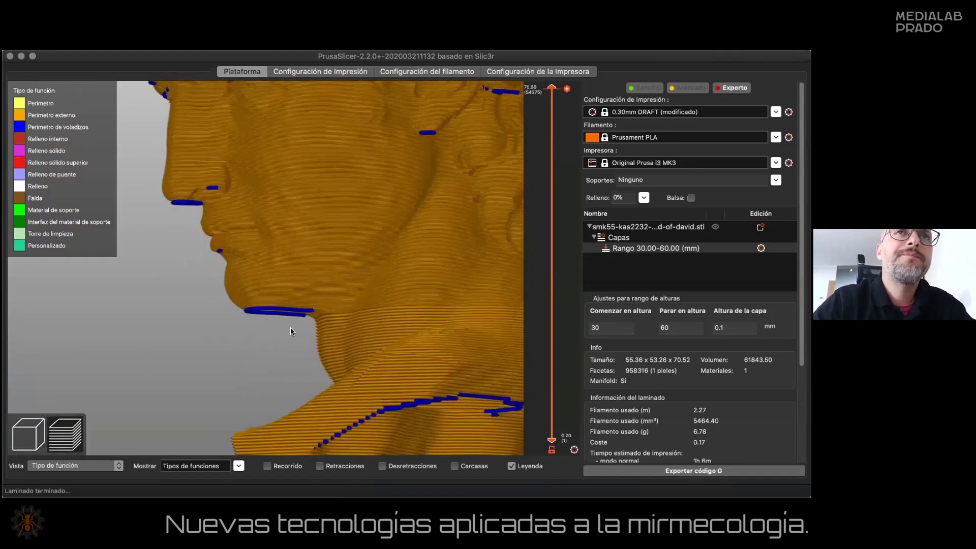
{"action": "left_click_drag", "start_coordinate": [290, 336], "coordinate": [290, 337]}
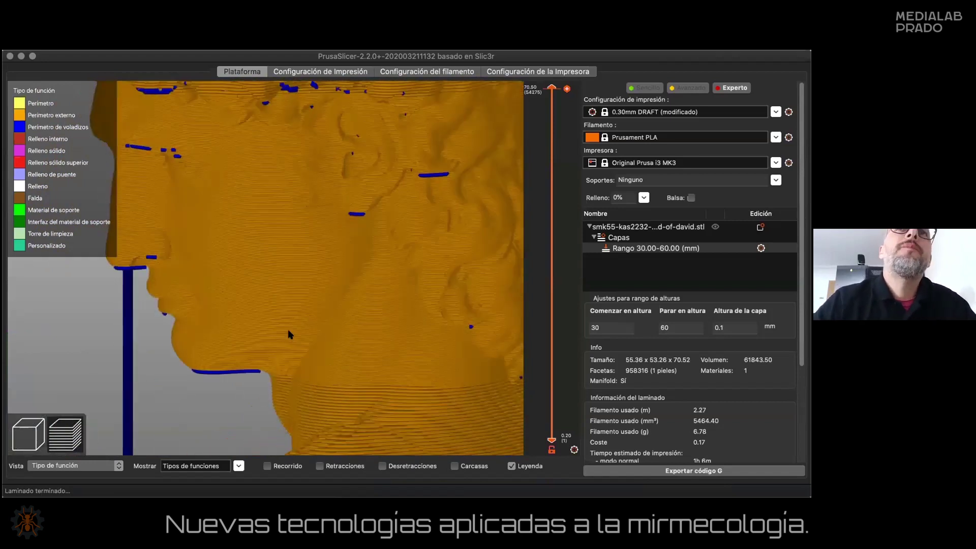
{"action": "scroll", "coordinate": [289, 334], "scroll_direction": "down", "scroll_amount": 5}
{"action": "left_click_drag", "start_coordinate": [265, 335], "coordinate": [311, 338]}
{"action": "left_click_drag", "start_coordinate": [373, 266], "coordinate": [334, 260]}
{"action": "scroll", "coordinate": [540, 100], "scroll_direction": "down", "scroll_amount": 10}
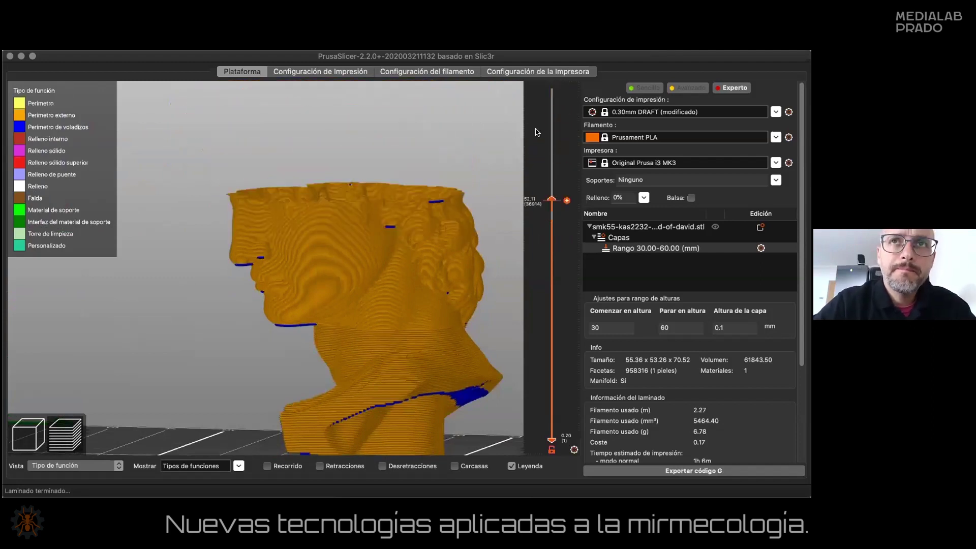
{"action": "scroll", "coordinate": [537, 133], "scroll_direction": "up", "scroll_amount": 10}
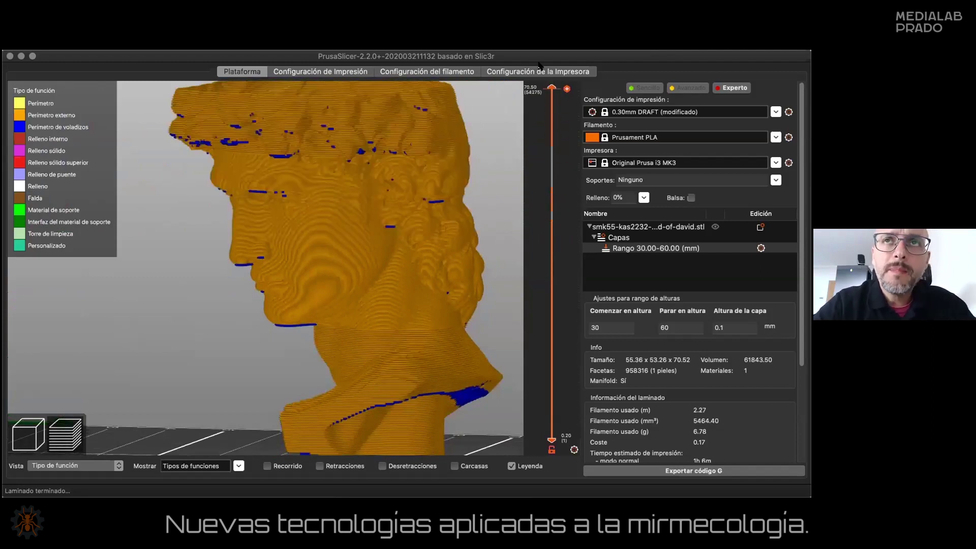
Step: Return to the 3D editor view and inspect the height range's upper and lower planes on the whole bust
{"action": "left_click", "coordinate": [42, 429]}
{"action": "left_click_drag", "start_coordinate": [235, 410], "coordinate": [235, 409]}
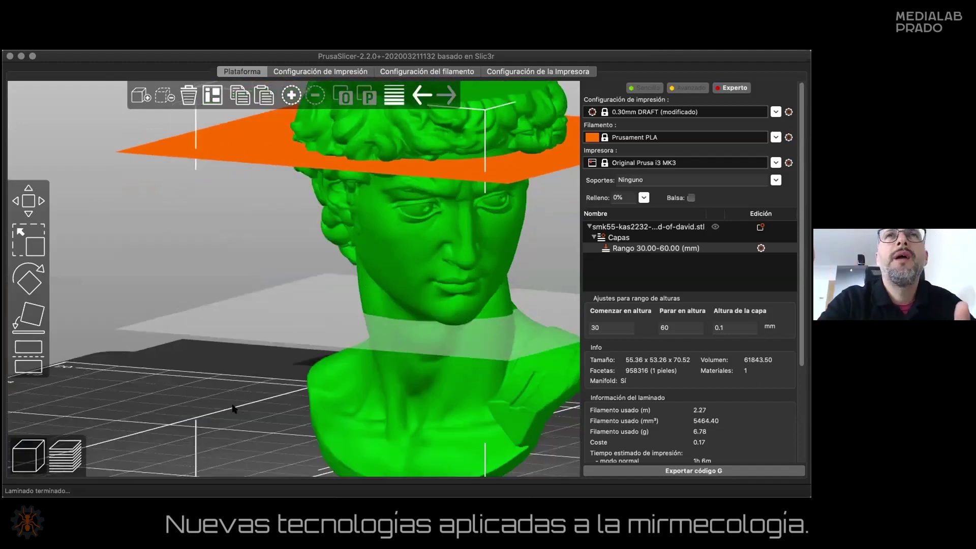
{"action": "scroll", "coordinate": [268, 342], "scroll_direction": "up", "scroll_amount": 6}
{"action": "scroll", "coordinate": [332, 337], "scroll_direction": "down", "scroll_amount": 9}
{"action": "left_click_drag", "start_coordinate": [333, 338], "coordinate": [503, 327]}
{"action": "mouse_move", "coordinate": [512, 365]}
{"action": "left_mouse_down"}
{"action": "mouse_move", "coordinate": [498, 354]}
{"action": "mouse_move", "coordinate": [501, 373]}
{"action": "mouse_move", "coordinate": [503, 365]}
{"action": "left_mouse_up"}
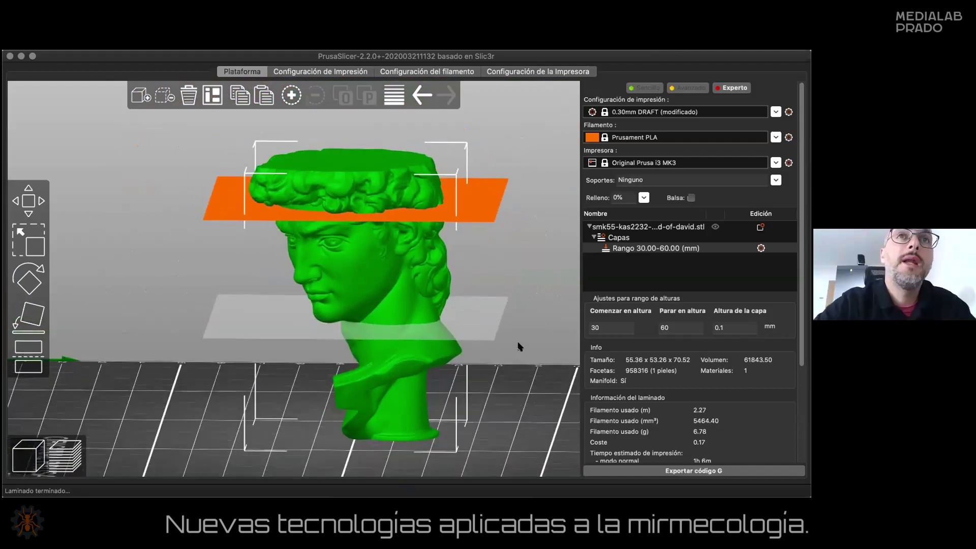
Step: Review the Capas entry and its height range's settings, and view the range planes on the head from the front
{"action": "left_click", "coordinate": [707, 250]}
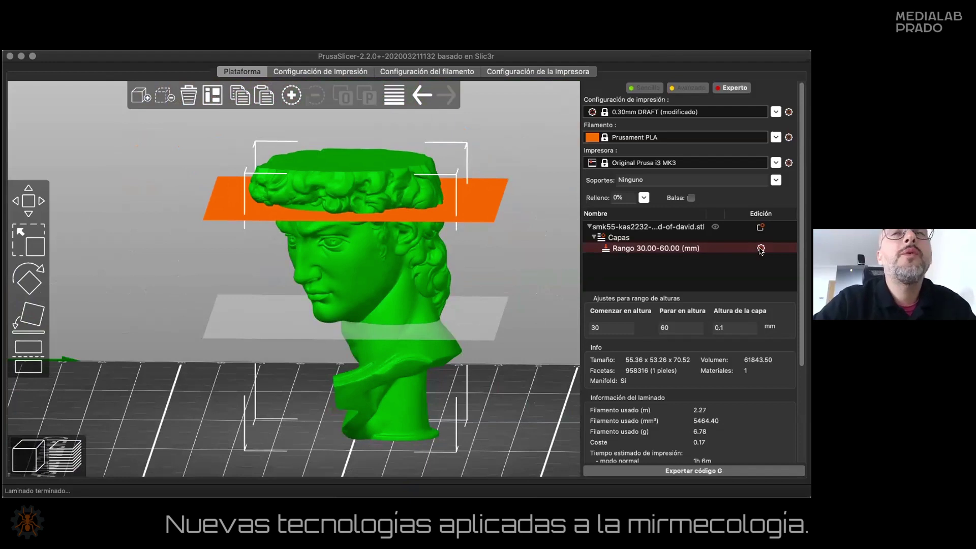
{"action": "left_click", "coordinate": [617, 237]}
{"action": "left_click", "coordinate": [619, 248]}
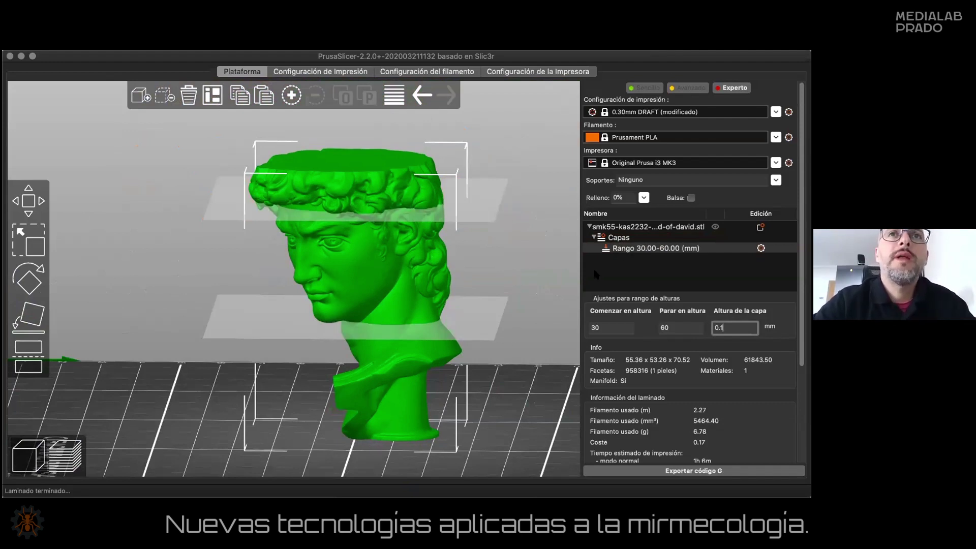
{"action": "left_click", "coordinate": [623, 238]}
{"action": "left_click", "coordinate": [629, 248]}
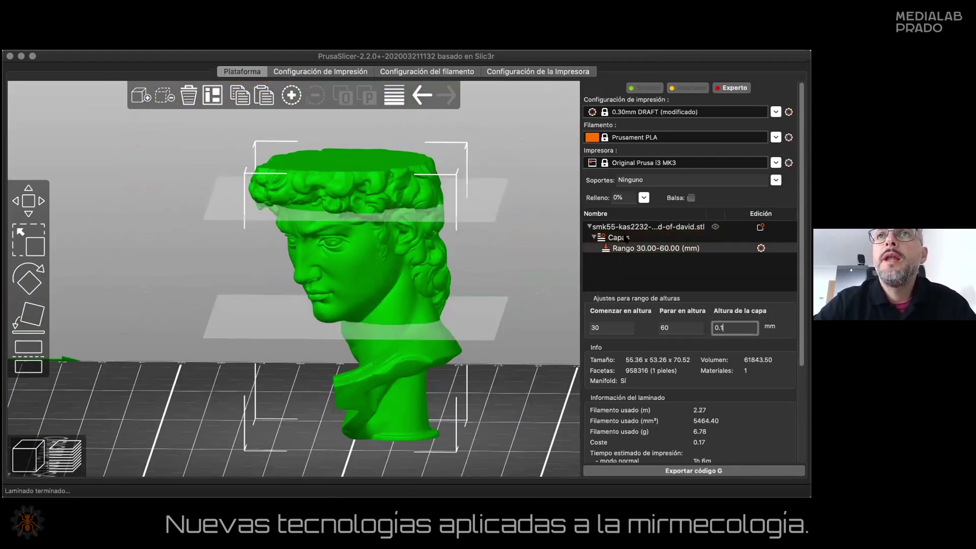
{"action": "left_click", "coordinate": [619, 238]}
{"action": "left_click", "coordinate": [656, 248]}
{"action": "left_click_drag", "start_coordinate": [300, 285], "coordinate": [206, 295]}
{"action": "left_click_drag", "start_coordinate": [109, 349], "coordinate": [152, 344]}
{"action": "left_click", "coordinate": [649, 359]}
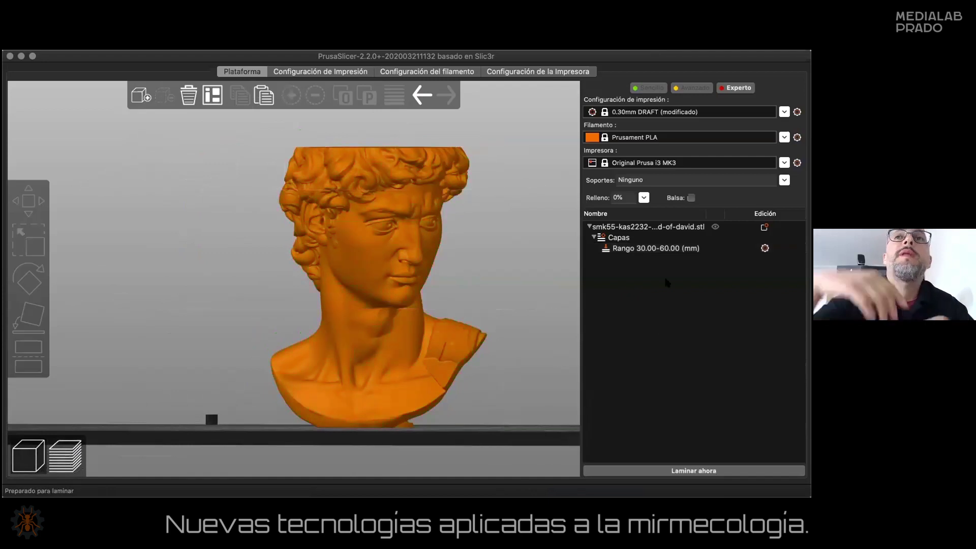
{"action": "left_click", "coordinate": [679, 248]}
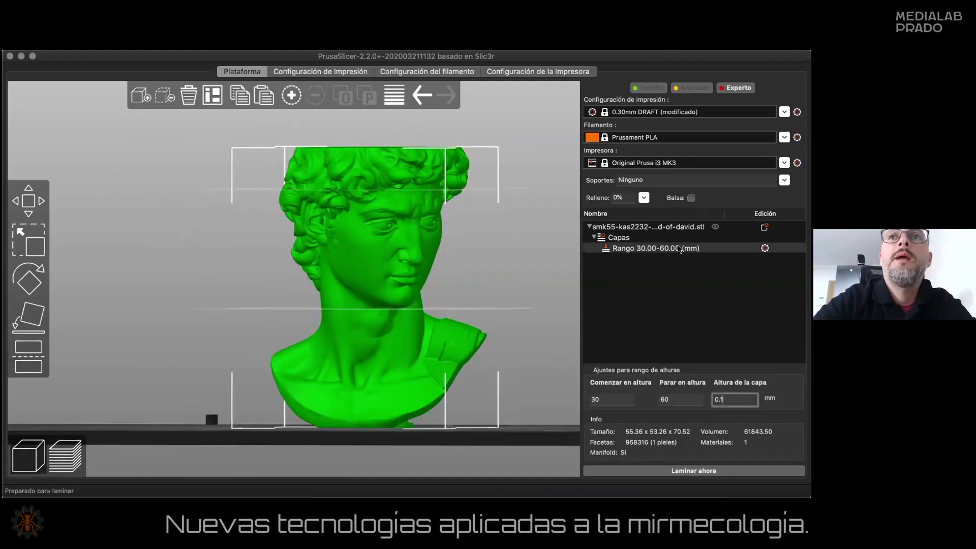
{"action": "left_click", "coordinate": [681, 249]}
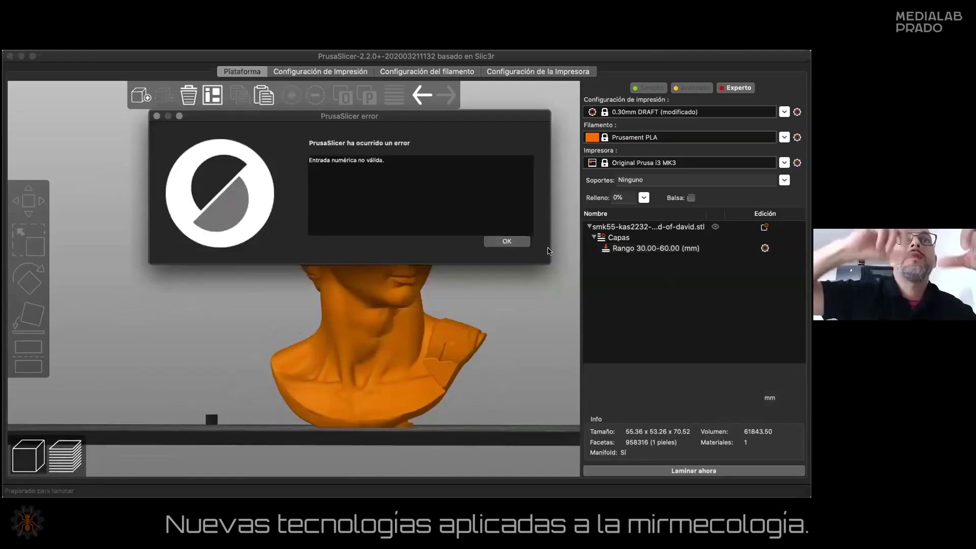
{"action": "left_click", "coordinate": [511, 240]}
{"action": "left_click", "coordinate": [520, 242]}
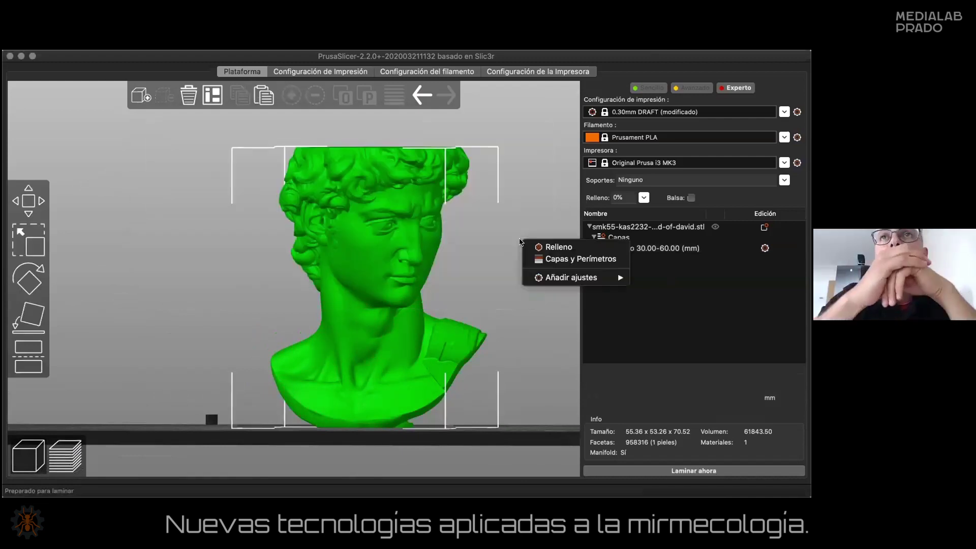
{"action": "left_click", "coordinate": [678, 296]}
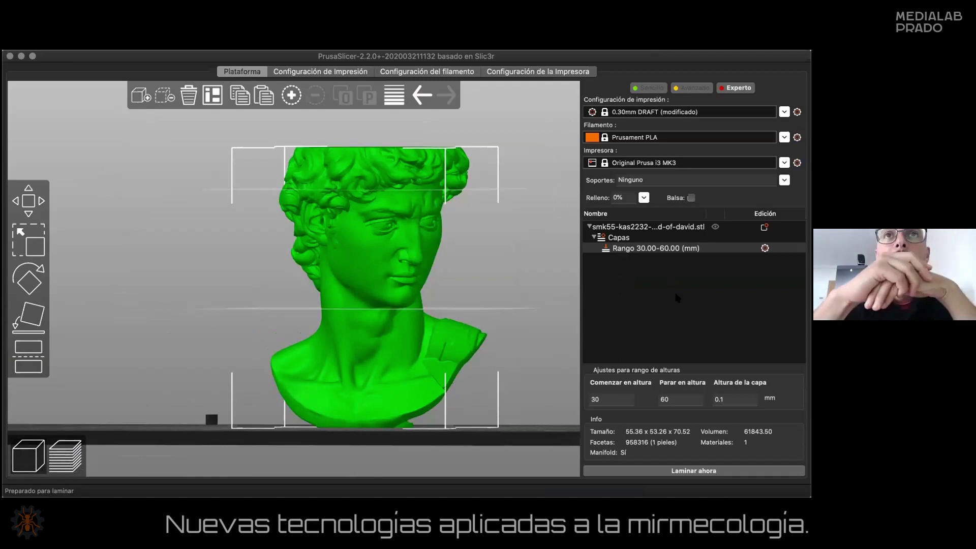
Step: Add a second height range directly above the 30–60 mm range and slice the head
{"action": "left_click", "coordinate": [615, 240]}
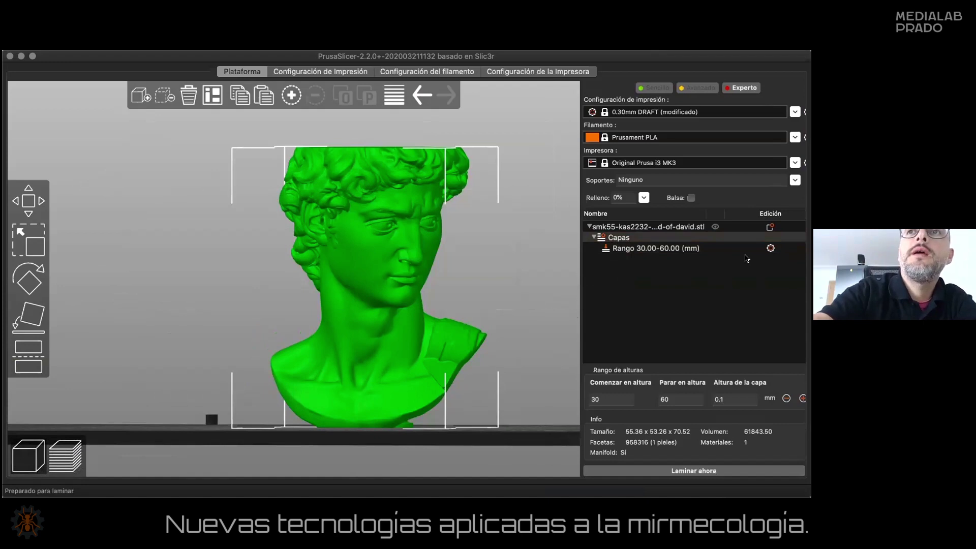
{"action": "left_click", "coordinate": [802, 399]}
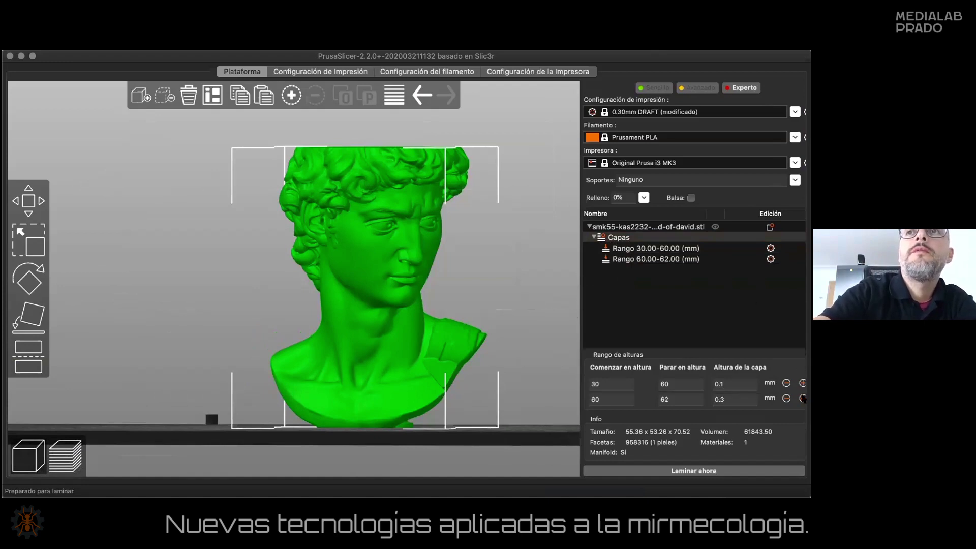
{"action": "left_click", "coordinate": [608, 398]}
{"action": "left_click", "coordinate": [684, 400]}
{"action": "left_click", "coordinate": [683, 383]}
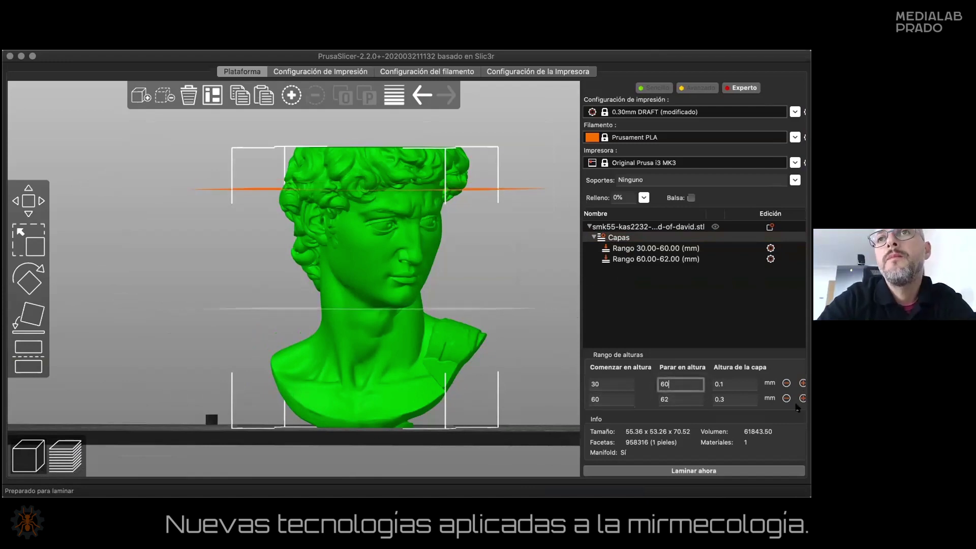
{"action": "left_click", "coordinate": [734, 398]}
{"action": "left_click", "coordinate": [668, 471]}
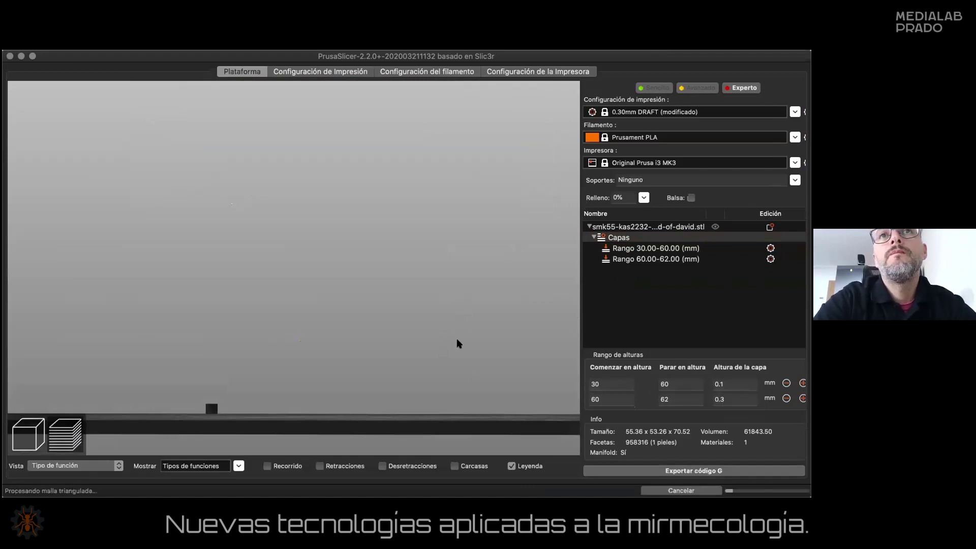
{"action": "mouse_move", "coordinate": [436, 327]}
{"action": "left_mouse_down"}
{"action": "mouse_move", "coordinate": [407, 327]}
{"action": "mouse_move", "coordinate": [455, 330]}
{"action": "left_mouse_up"}
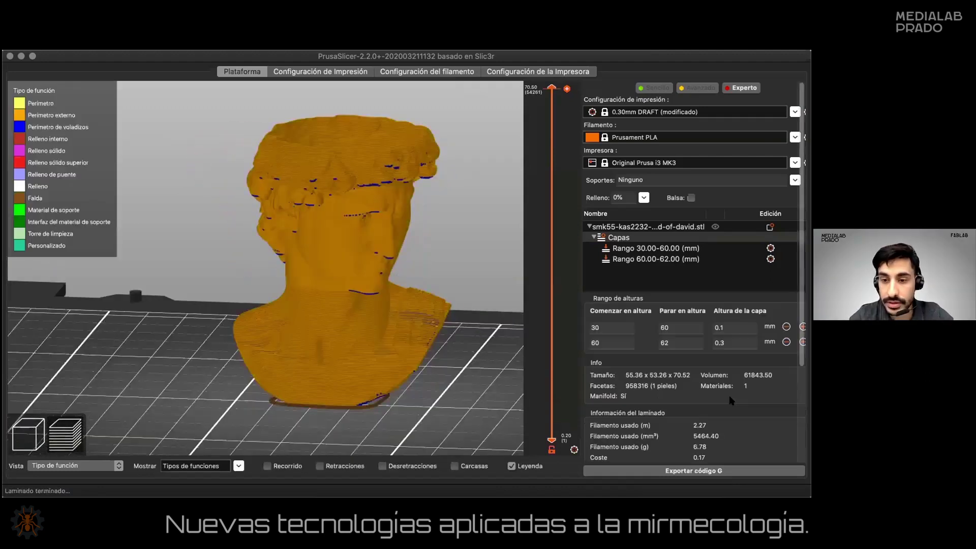
Step: Set the second height range's layer height to 0.2 mm and its stop height to 100 mm, and reslice the head
{"action": "left_click", "coordinate": [730, 344]}
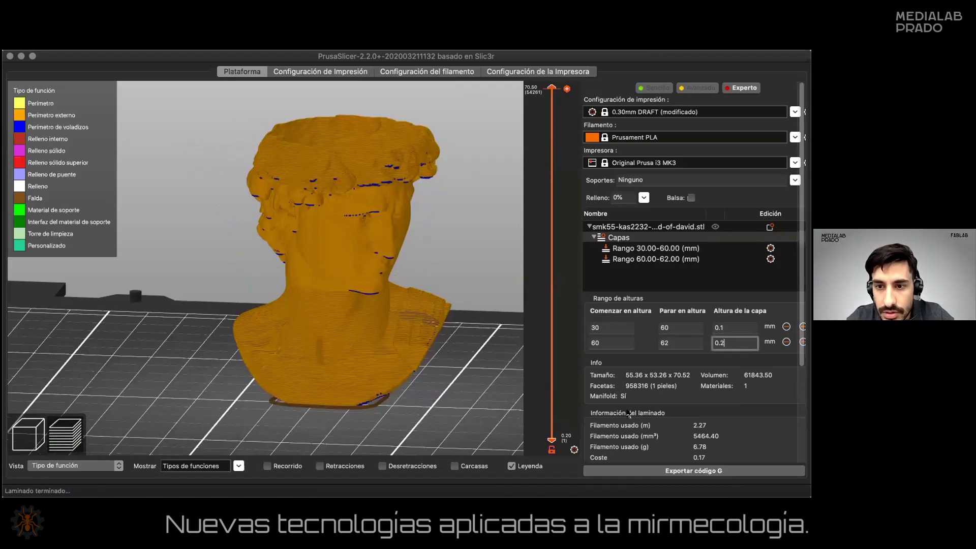
{"action": "left_click", "coordinate": [680, 343]}
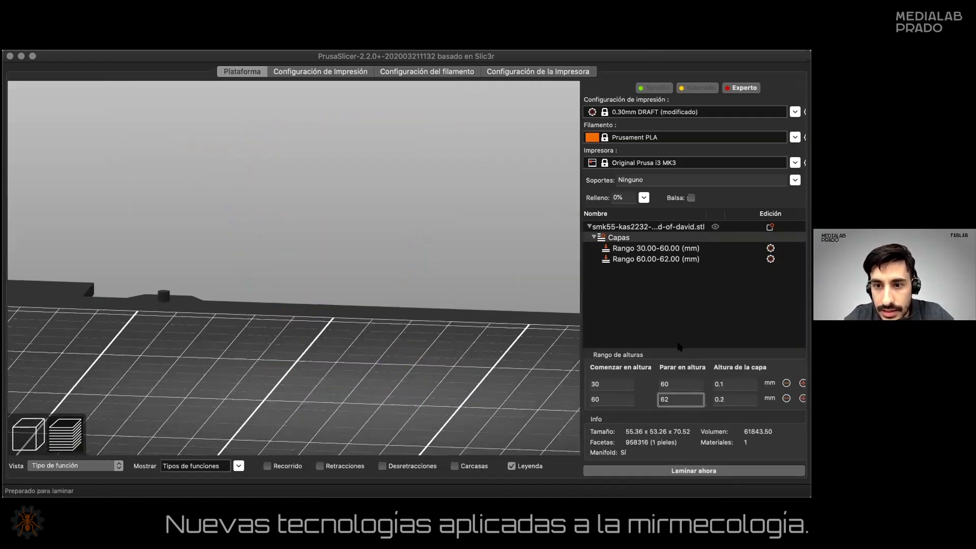
{"action": "left_click_drag", "start_coordinate": [673, 397], "coordinate": [628, 394]}
{"action": "type", "text": "100"}
{"action": "key", "text": "Return"}
{"action": "left_click", "coordinate": [653, 470]}
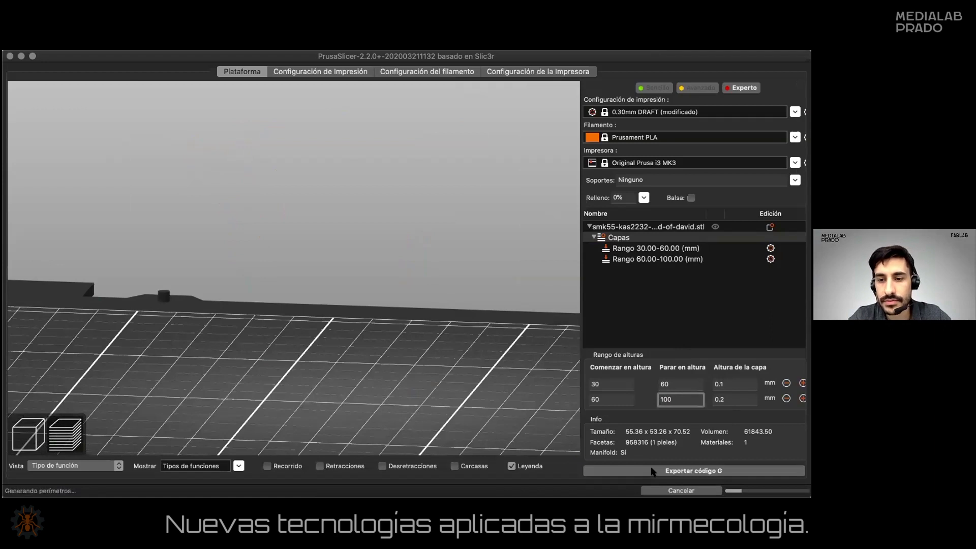
Step: Examine the layer transitions at the hair and neck in the sliced preview with both height ranges applied
{"action": "left_click_drag", "start_coordinate": [468, 295], "coordinate": [452, 297]}
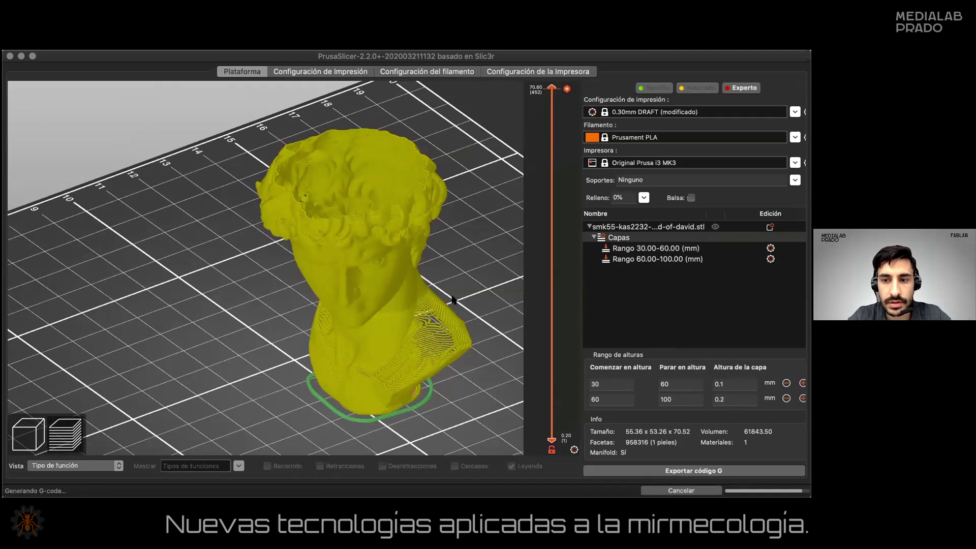
{"action": "mouse_move", "coordinate": [356, 352]}
{"action": "left_mouse_down"}
{"action": "mouse_move", "coordinate": [386, 350]}
{"action": "mouse_move", "coordinate": [365, 349]}
{"action": "left_mouse_up"}
{"action": "scroll", "coordinate": [365, 349], "scroll_direction": "up", "scroll_amount": 10}
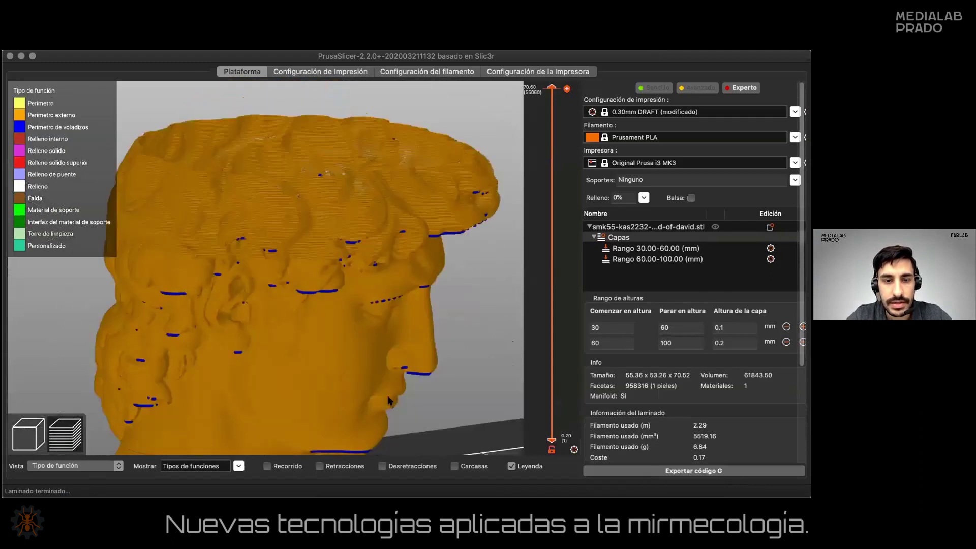
{"action": "left_click_drag", "start_coordinate": [456, 345], "coordinate": [348, 422]}
{"action": "left_click_drag", "start_coordinate": [259, 391], "coordinate": [323, 294]}
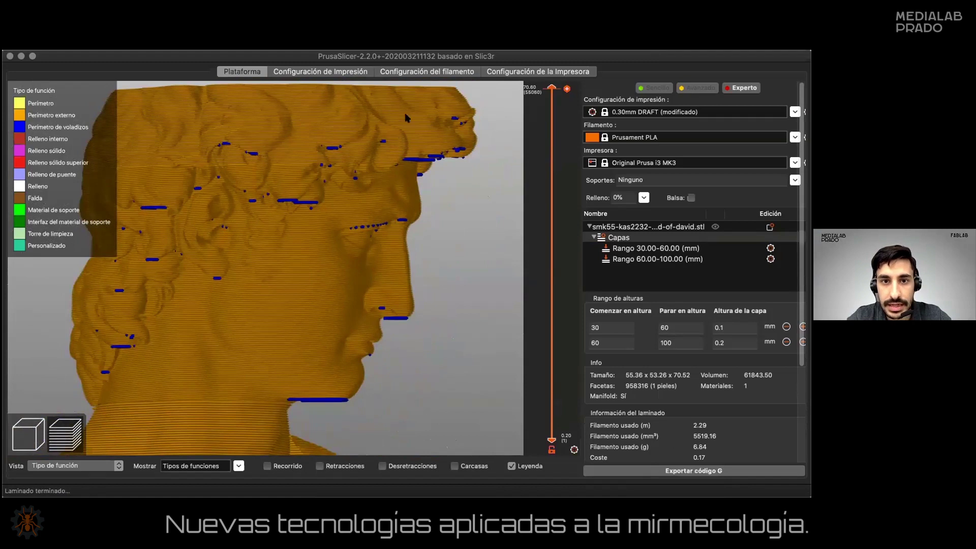
{"action": "left_click_drag", "start_coordinate": [467, 239], "coordinate": [371, 137]}
Step: Check the print settings, set the infill to 20%, and decline the adjustments required for spiral vase mode
{"action": "left_click", "coordinate": [320, 72]}
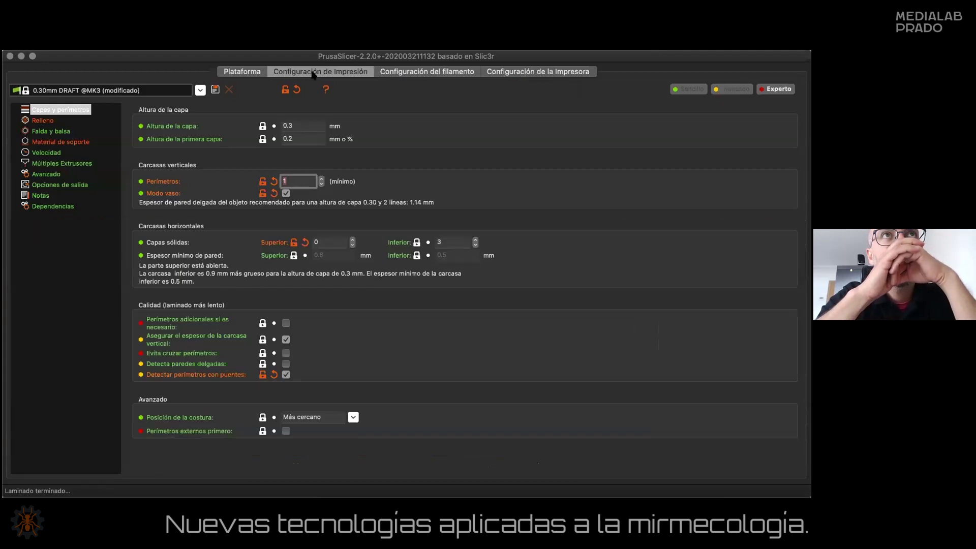
{"action": "key", "text": "super+1"}
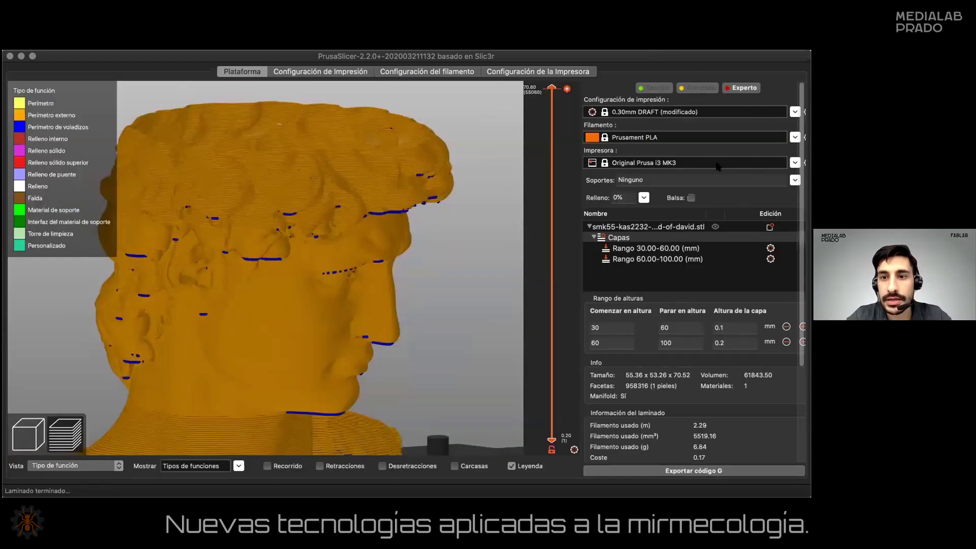
{"action": "left_click", "coordinate": [642, 198]}
{"action": "left_click", "coordinate": [630, 249]}
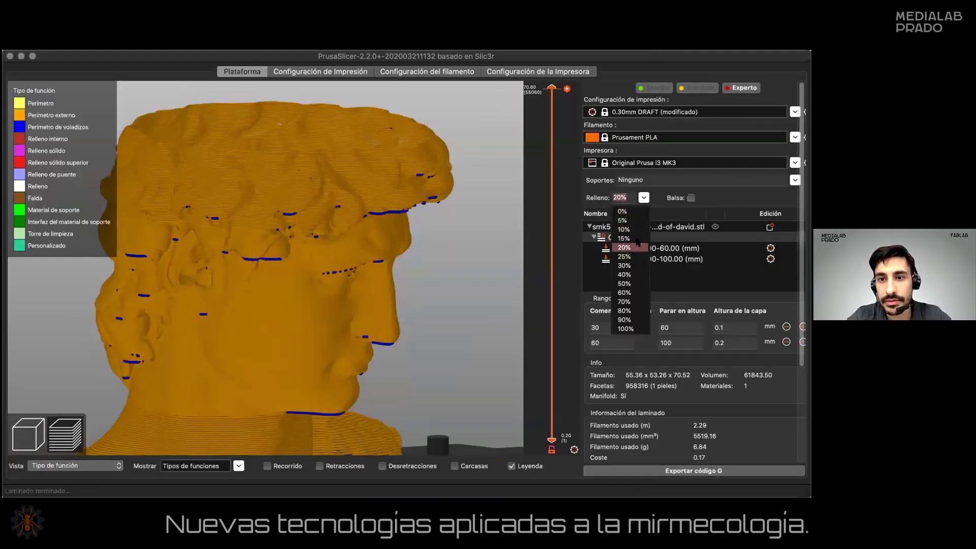
{"action": "left_click", "coordinate": [440, 248]}
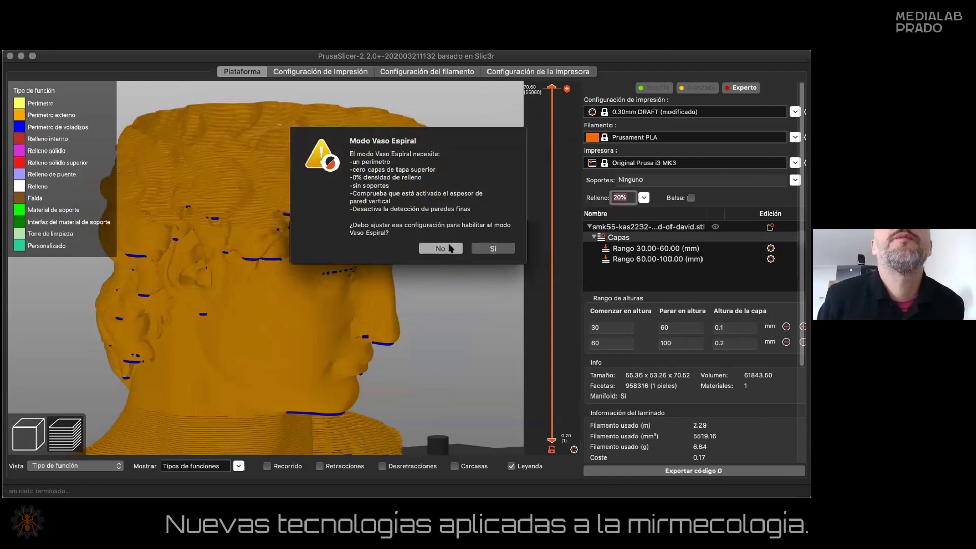
Step: Open the print settings and try to enable vase mode again, declining its automatic adjustments
{"action": "left_click", "coordinate": [287, 71]}
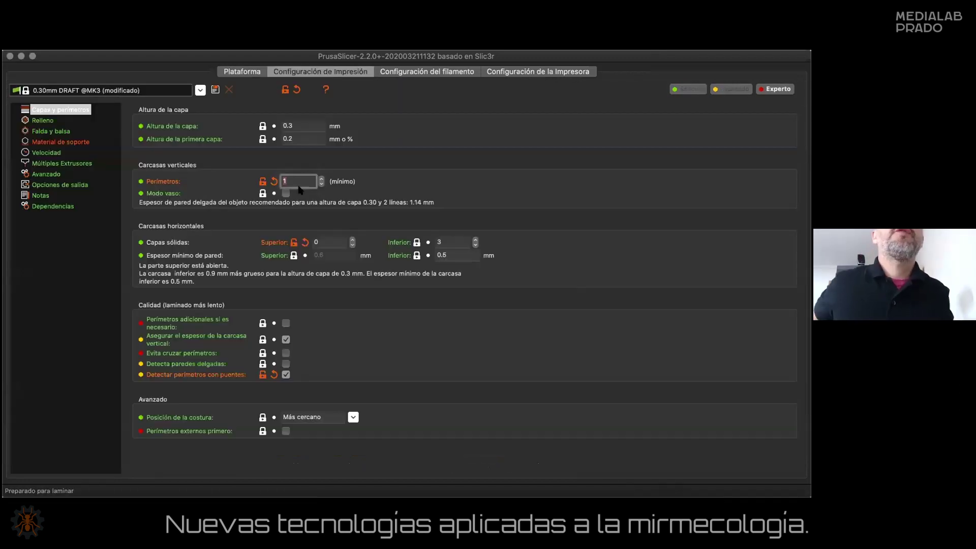
{"action": "left_click", "coordinate": [286, 193]}
{"action": "left_click", "coordinate": [442, 248]}
{"action": "left_click", "coordinate": [440, 248]}
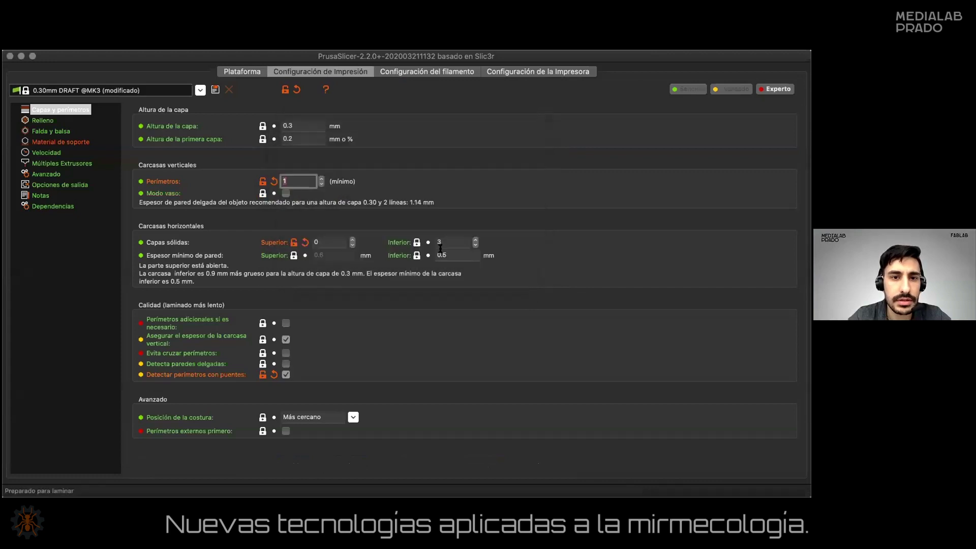
Step: Set the perimeters to 2, restore the top solid layers to 4, and return to the plater
{"action": "left_click", "coordinate": [322, 178]}
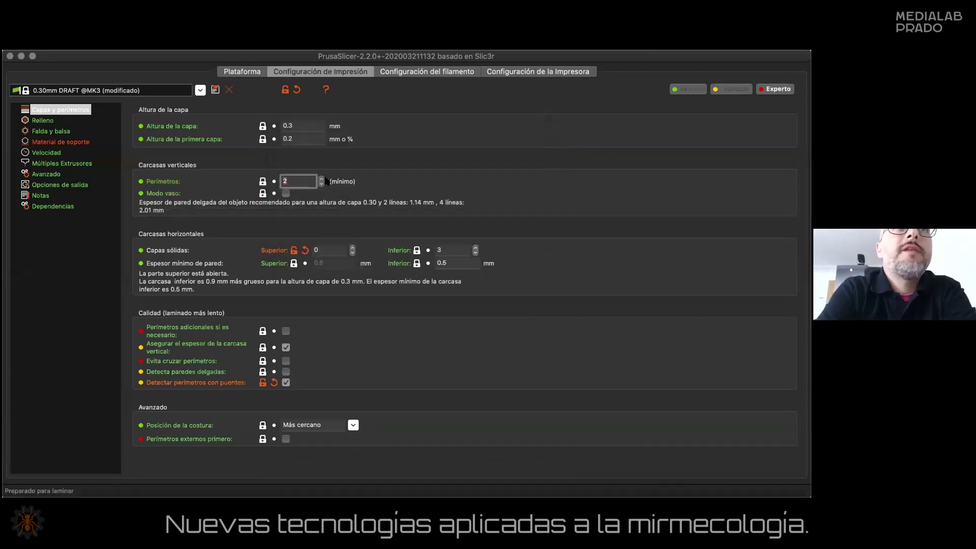
{"action": "left_click", "coordinate": [305, 248]}
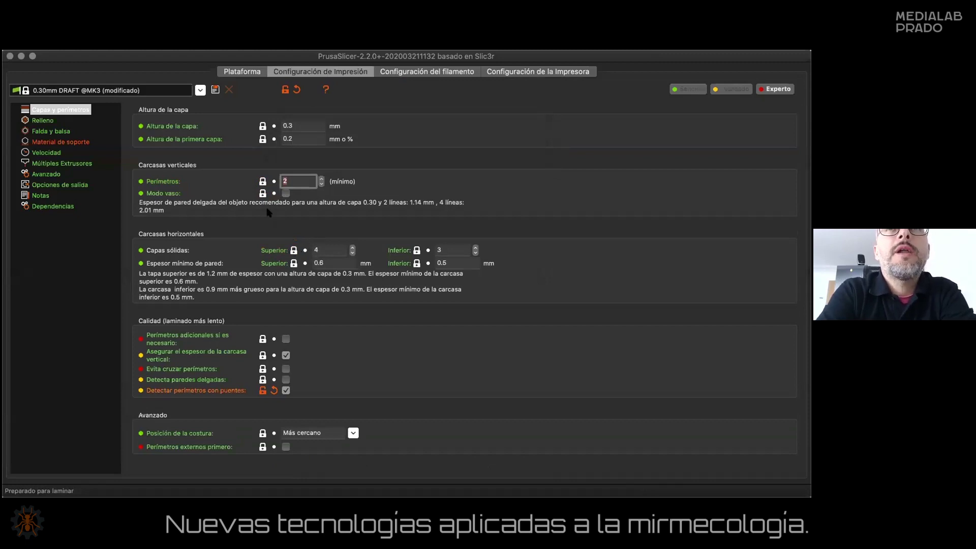
{"action": "left_click", "coordinate": [254, 72]}
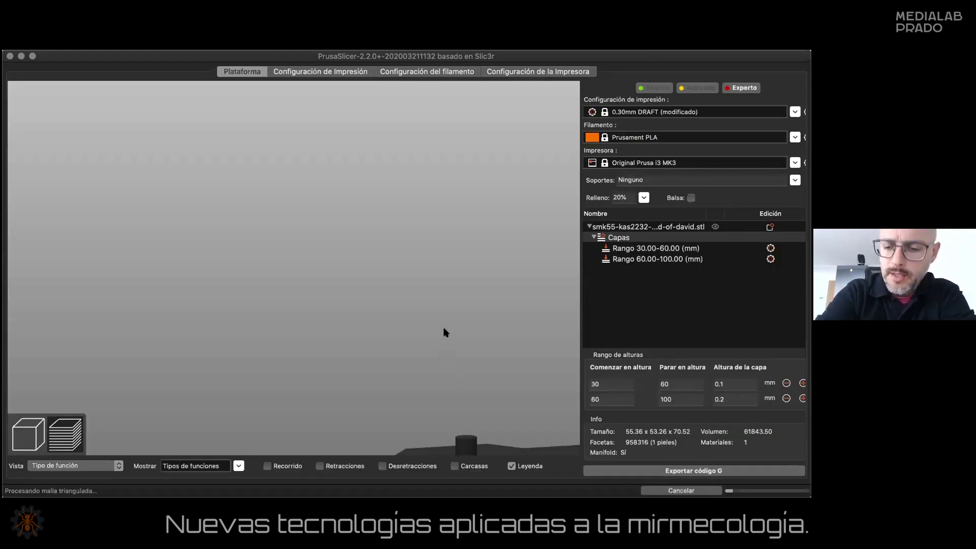
Step: Examine the resliced head's outer perimeters, layer lines and overhangs in the sliced preview
{"action": "left_click_drag", "start_coordinate": [405, 366], "coordinate": [384, 362]}
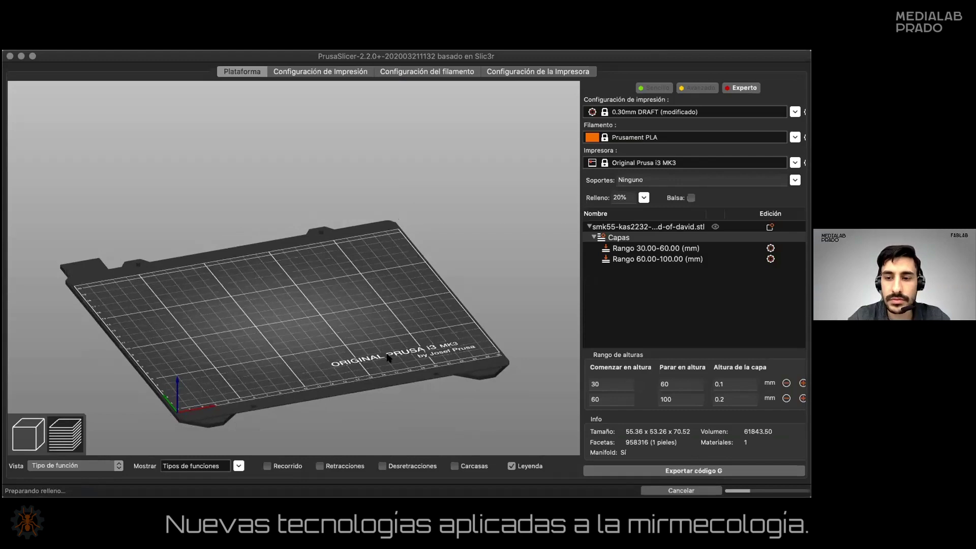
{"action": "left_click_drag", "start_coordinate": [379, 364], "coordinate": [354, 357]}
{"action": "scroll", "coordinate": [319, 363], "scroll_direction": "up", "scroll_amount": 10}
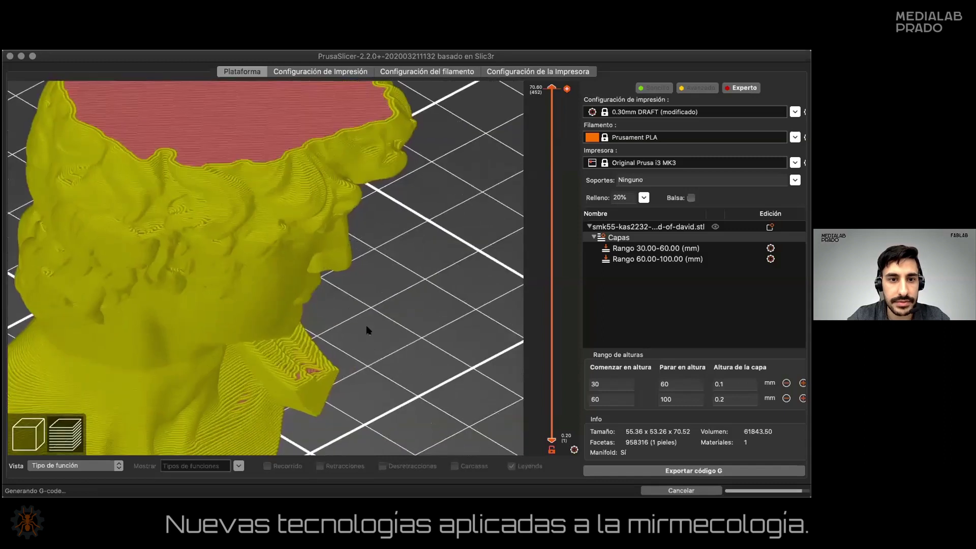
{"action": "left_click_drag", "start_coordinate": [368, 331], "coordinate": [388, 400]}
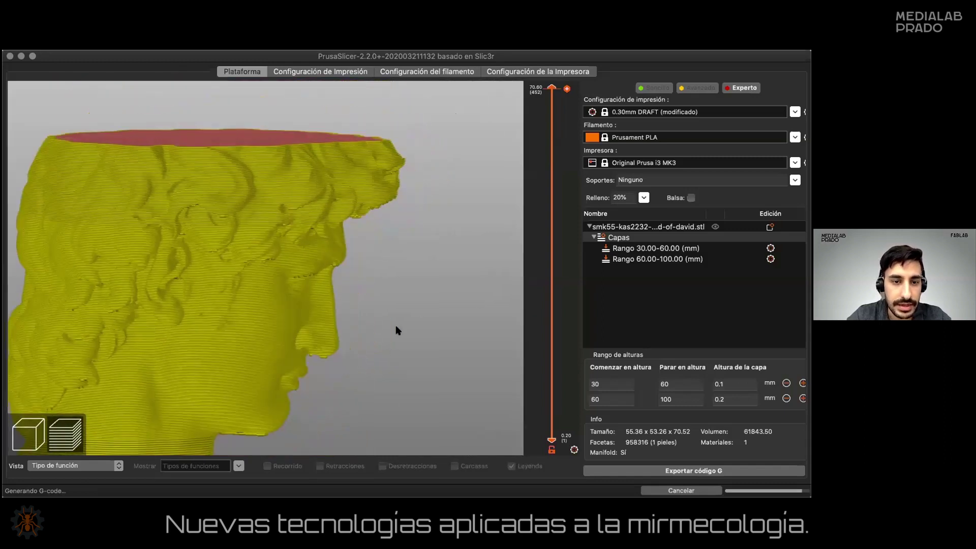
{"action": "left_click_drag", "start_coordinate": [380, 335], "coordinate": [205, 420]}
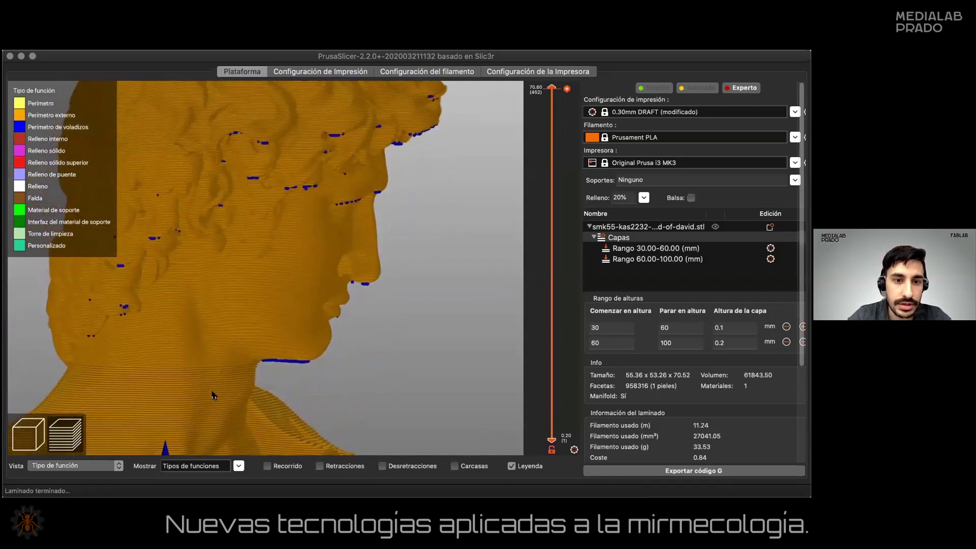
{"action": "left_click_drag", "start_coordinate": [300, 272], "coordinate": [314, 202]}
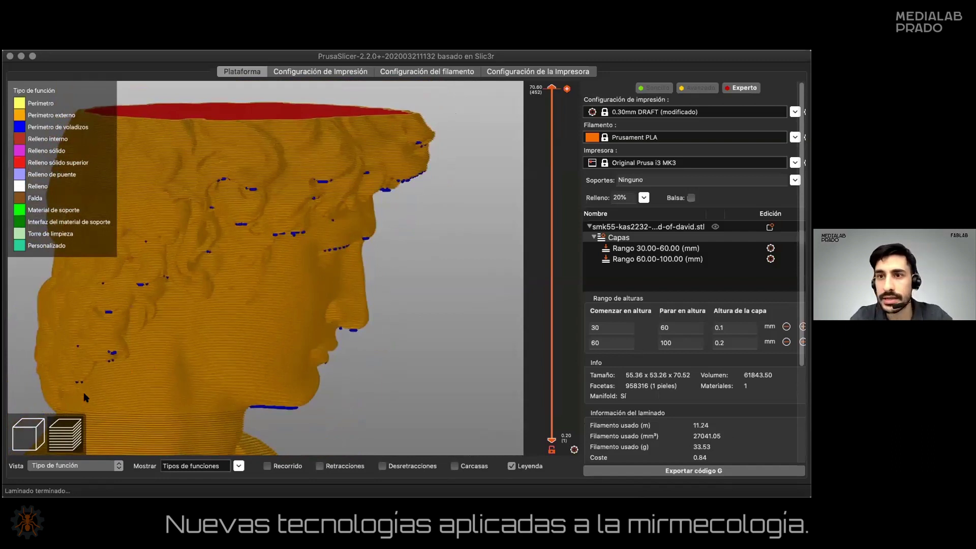
Step: Return to the 3D editor view and delete the head model from the build plate
{"action": "left_click", "coordinate": [38, 436]}
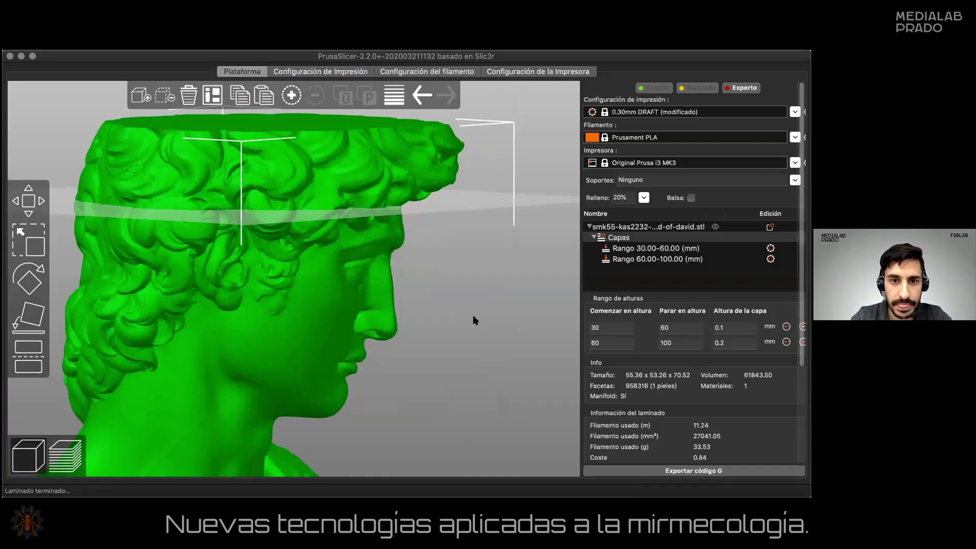
{"action": "right_click_drag", "start_coordinate": [476, 317], "coordinate": [444, 326]}
{"action": "scroll", "coordinate": [445, 330], "scroll_direction": "up", "scroll_amount": 5}
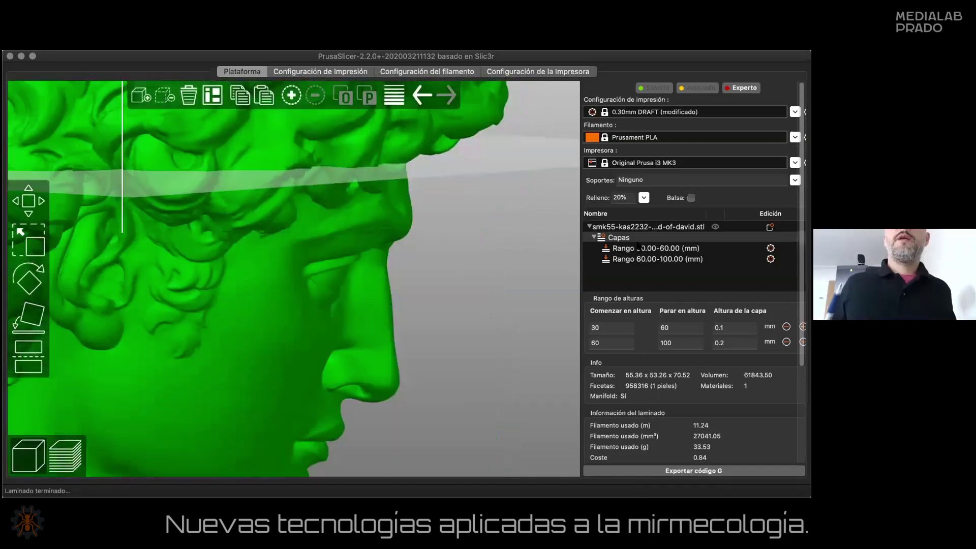
{"action": "key", "text": "ctrl+Delete"}
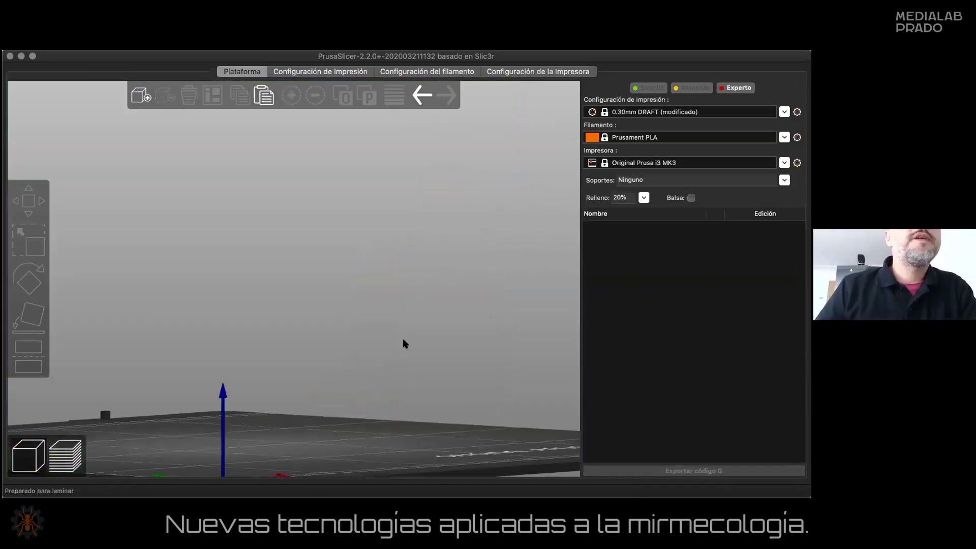
Step: Add a box shape to the empty build plate
{"action": "scroll", "coordinate": [405, 344], "scroll_direction": "down", "scroll_amount": 10}
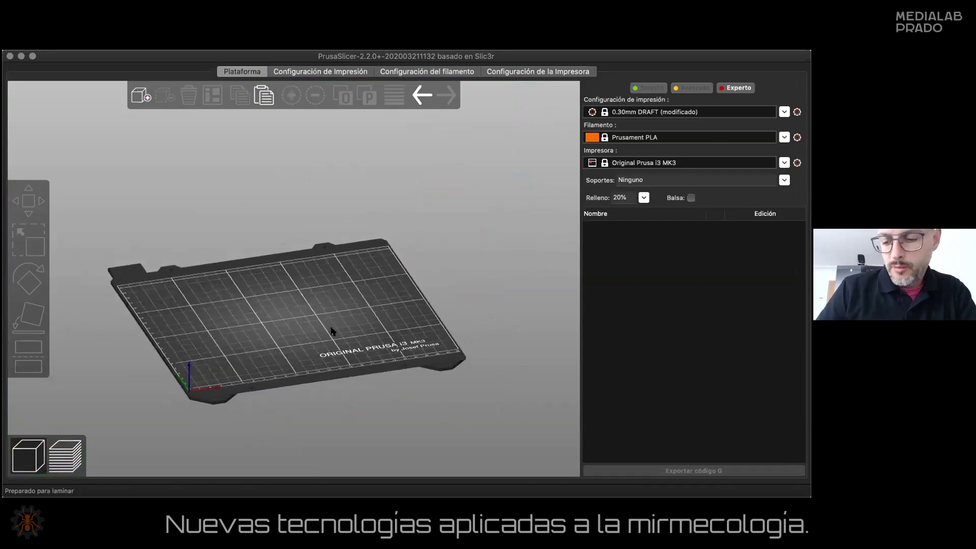
{"action": "middle_click_drag", "start_coordinate": [330, 331], "coordinate": [355, 355]}
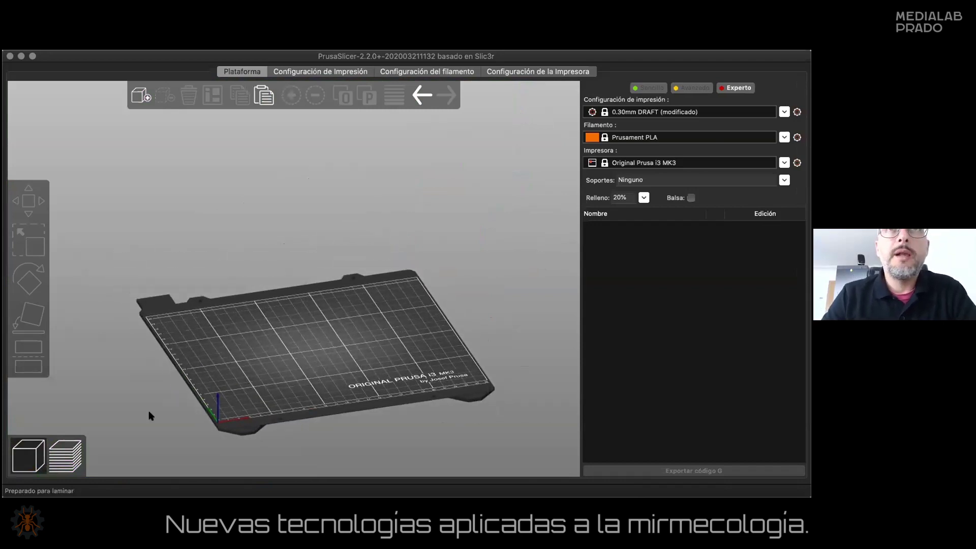
{"action": "right_click", "coordinate": [278, 365]}
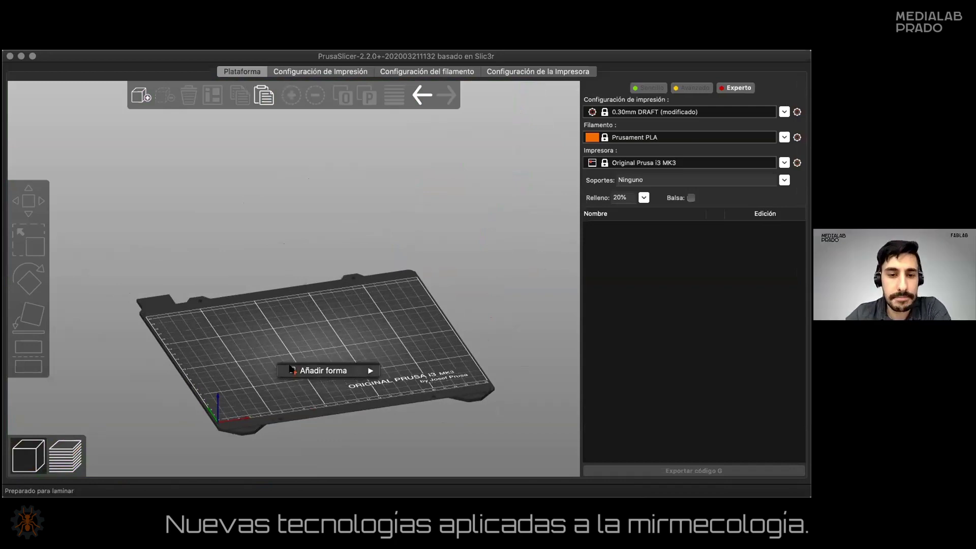
{"action": "mouse_move", "coordinate": [294, 370]}
{"action": "left_click", "coordinate": [398, 368]}
{"action": "left_click_drag", "start_coordinate": [397, 346], "coordinate": [398, 353]}
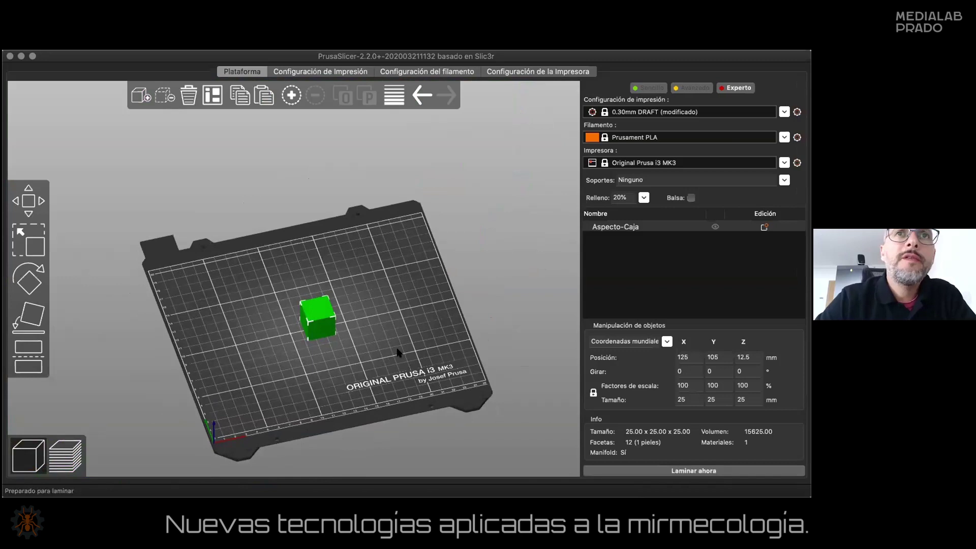